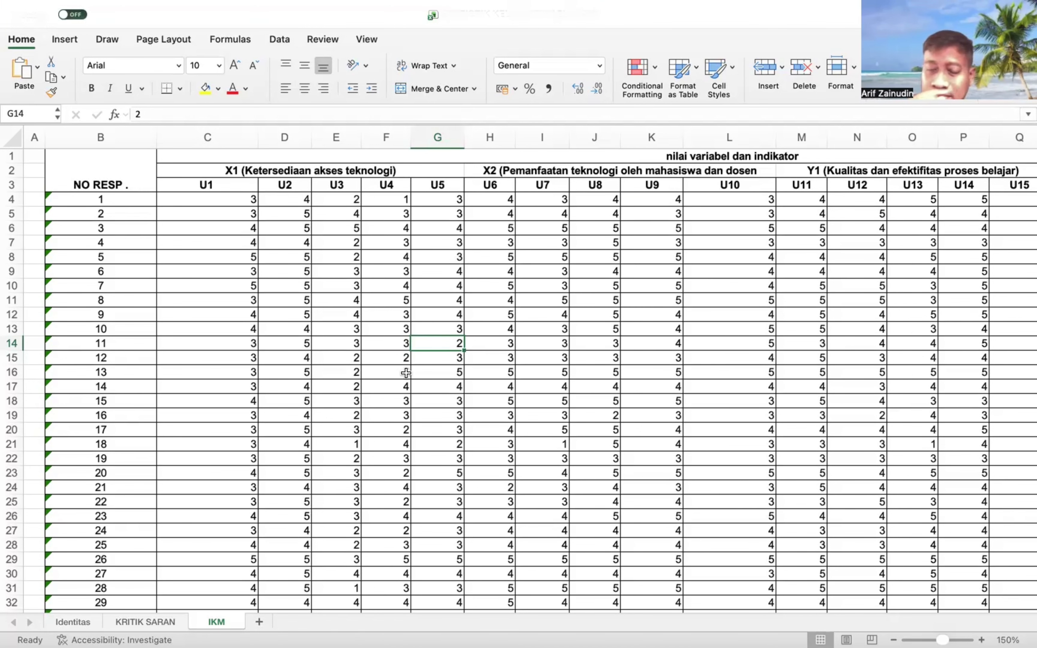
Examine the questionnaire data on the IKM sheet across the X1, X2, Y1 and Y2 variable groups.
click(490, 390)
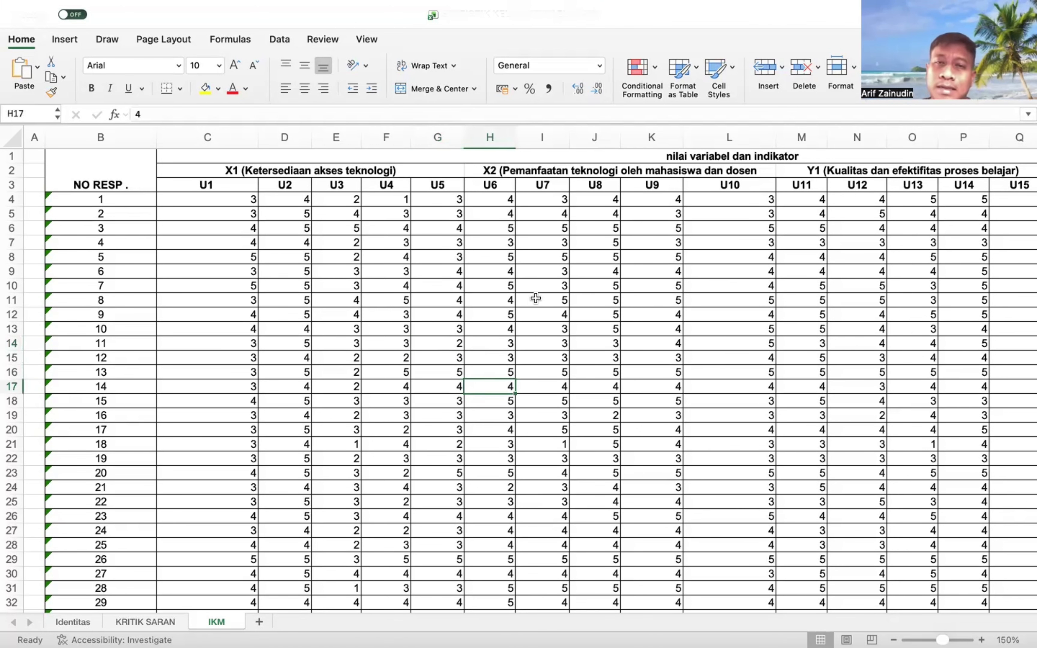
scroll(536, 298, right, 3)
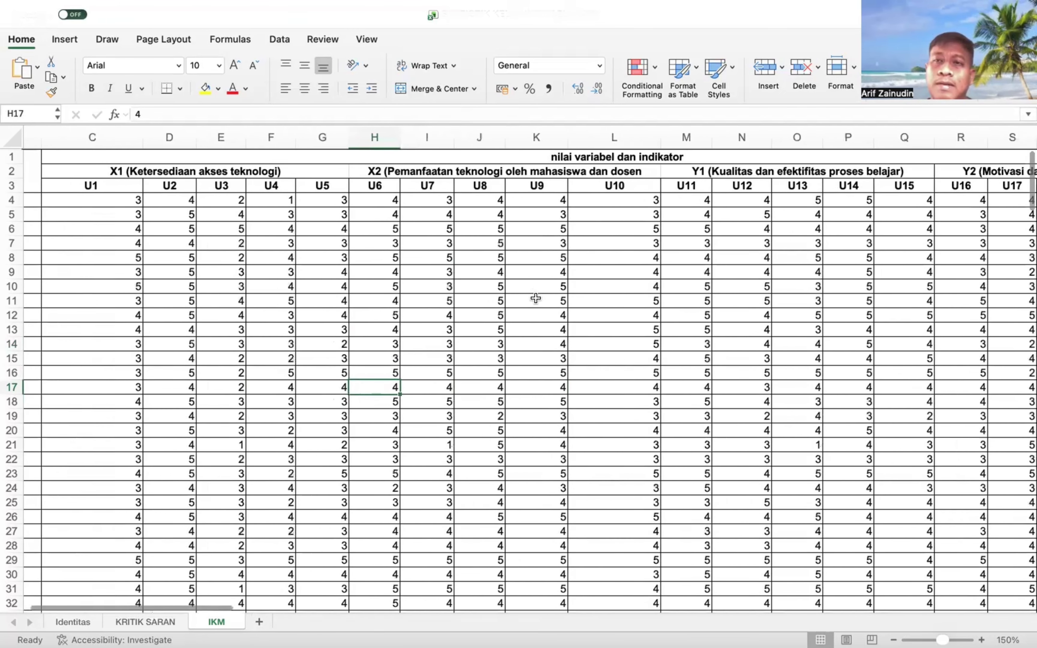
scroll(536, 298, left, 2)
scroll(536, 298, right, 5)
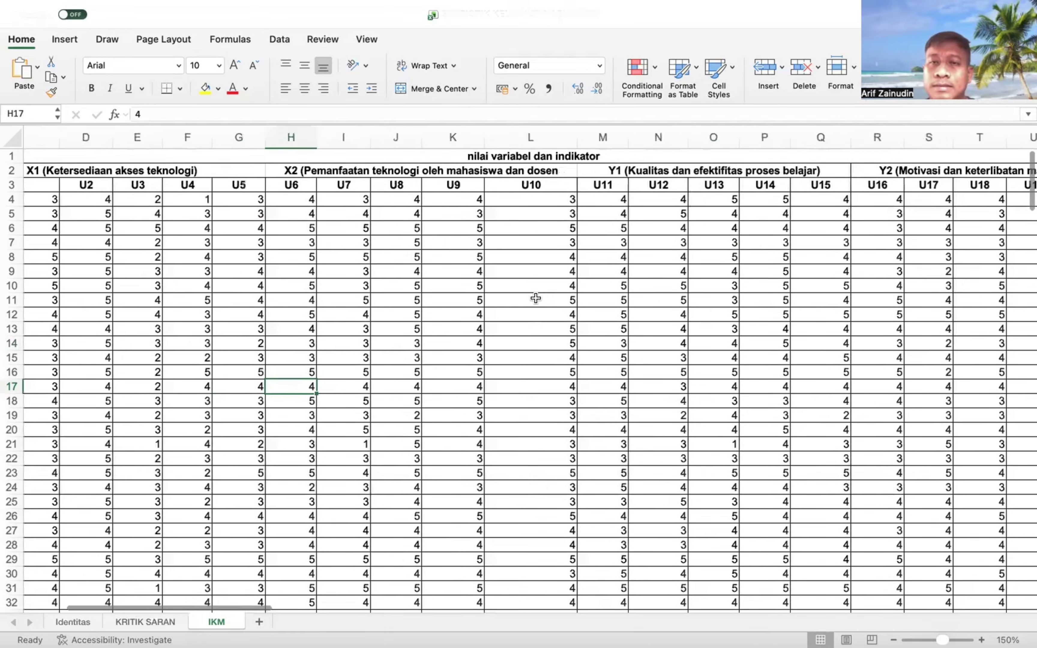
scroll(536, 298, left, 6)
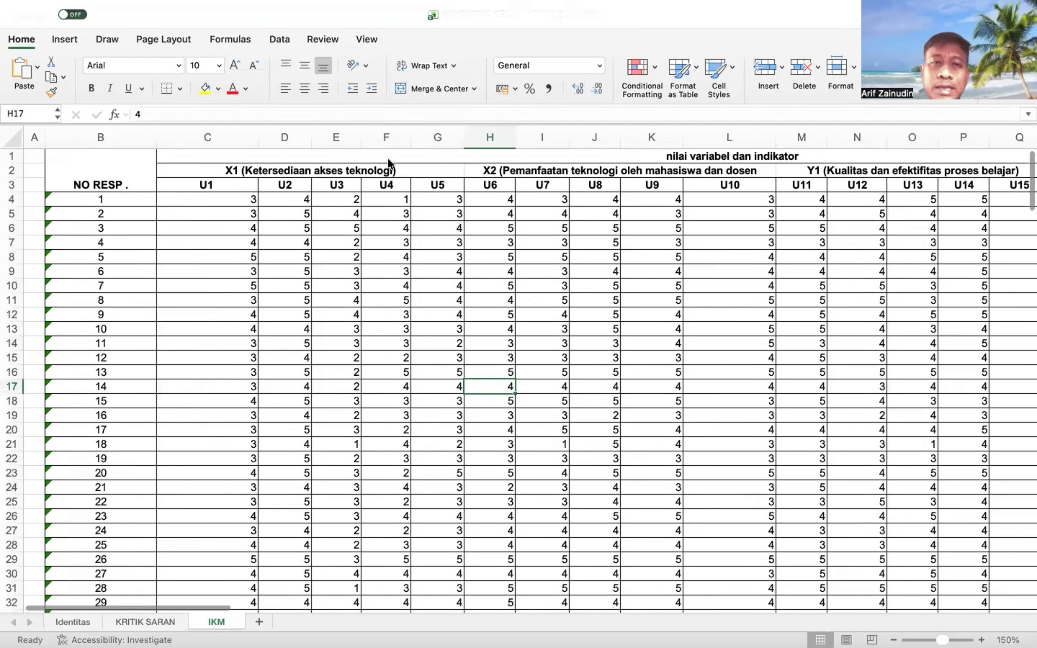
right_click(531, 300)
key(Escape)
scroll(849, 182, right, 2)
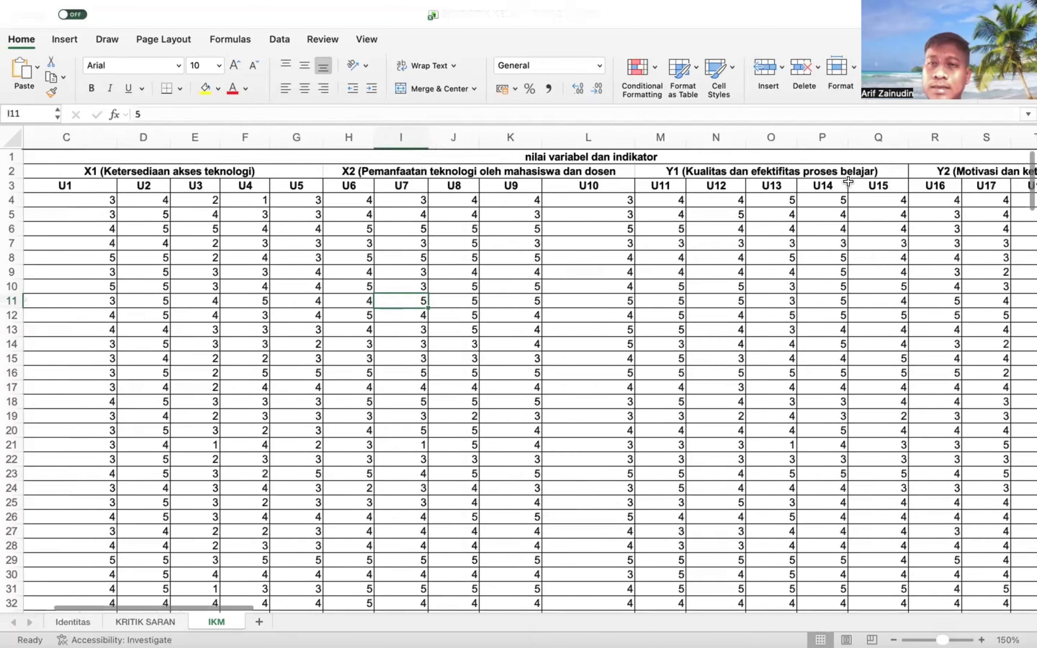
scroll(849, 182, right, 3)
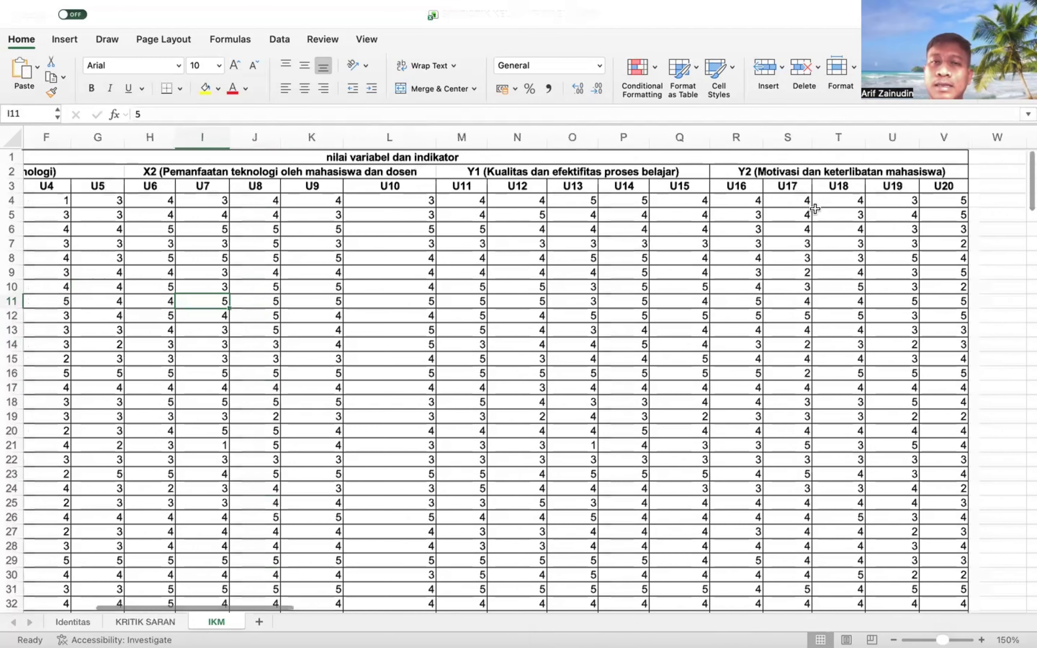
scroll(484, 295, left, 1)
Examine where the X2 indicators end at U10 and the Y1 indicators begin at U11.
click(474, 186)
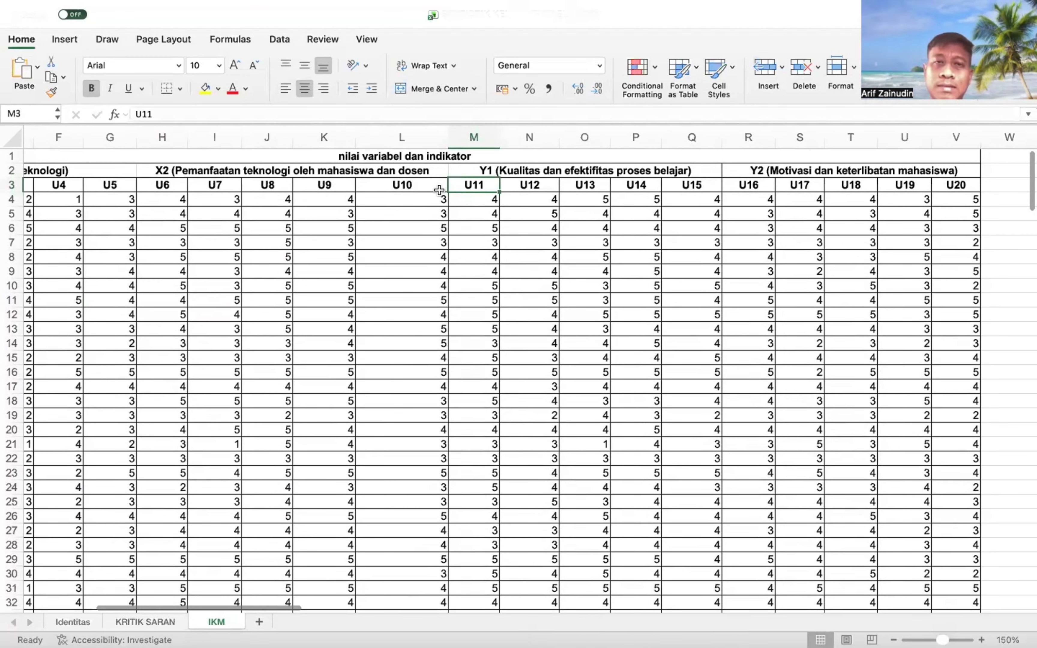
click(473, 170)
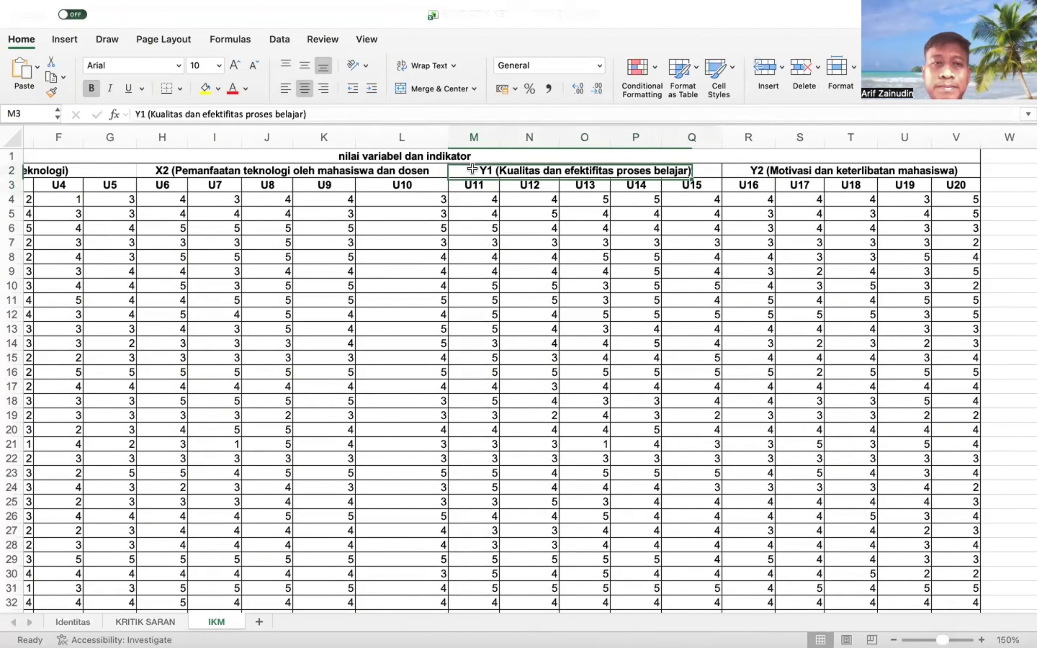
click(472, 193)
click(434, 185)
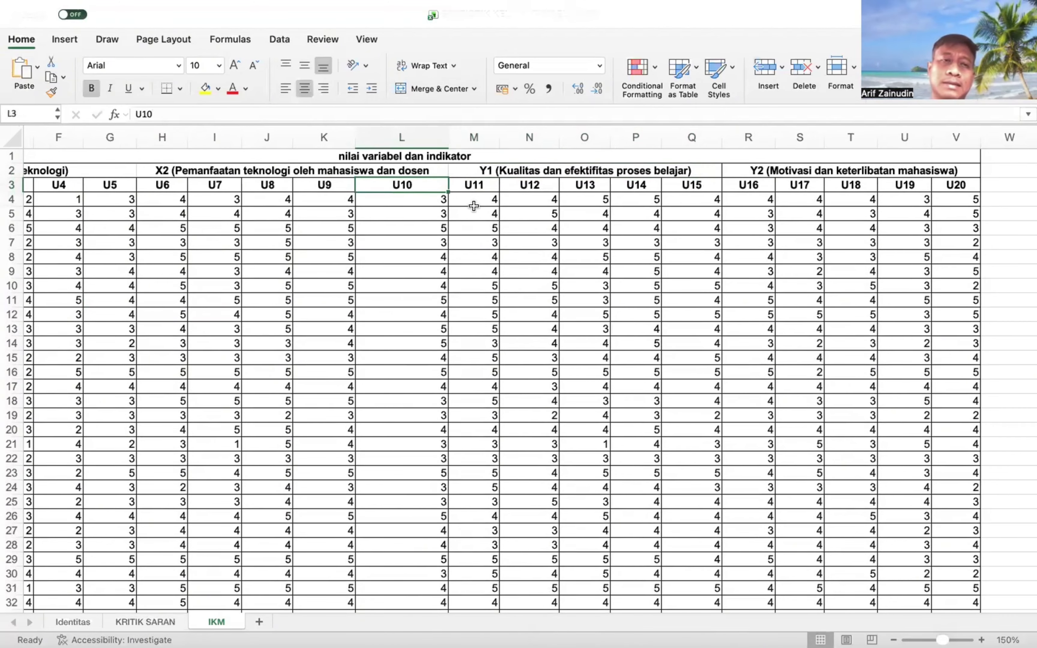
scroll(473, 206, left, 3)
scroll(473, 206, right, 3)
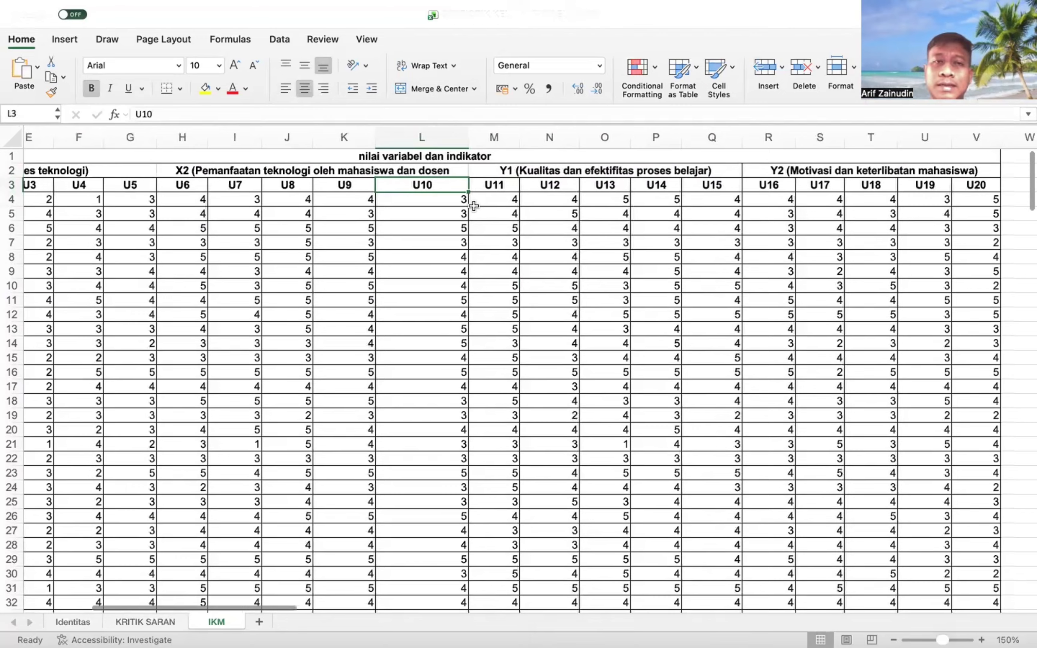
scroll(474, 206, right, 1)
click(470, 209)
click(453, 187)
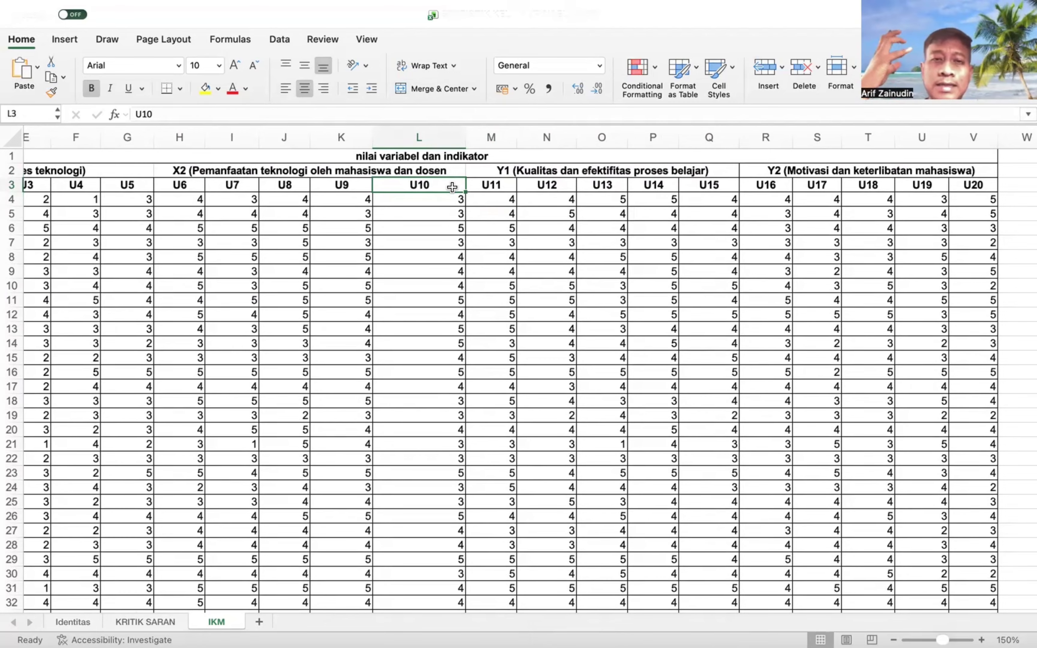
click(460, 273)
click(442, 188)
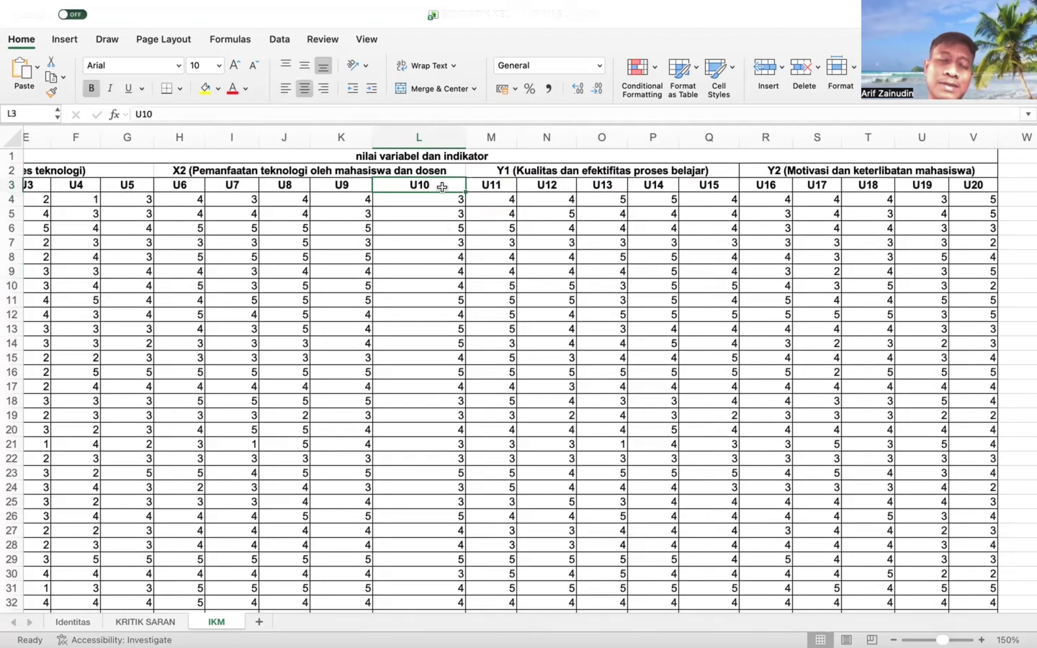
click(442, 230)
click(446, 192)
click(442, 207)
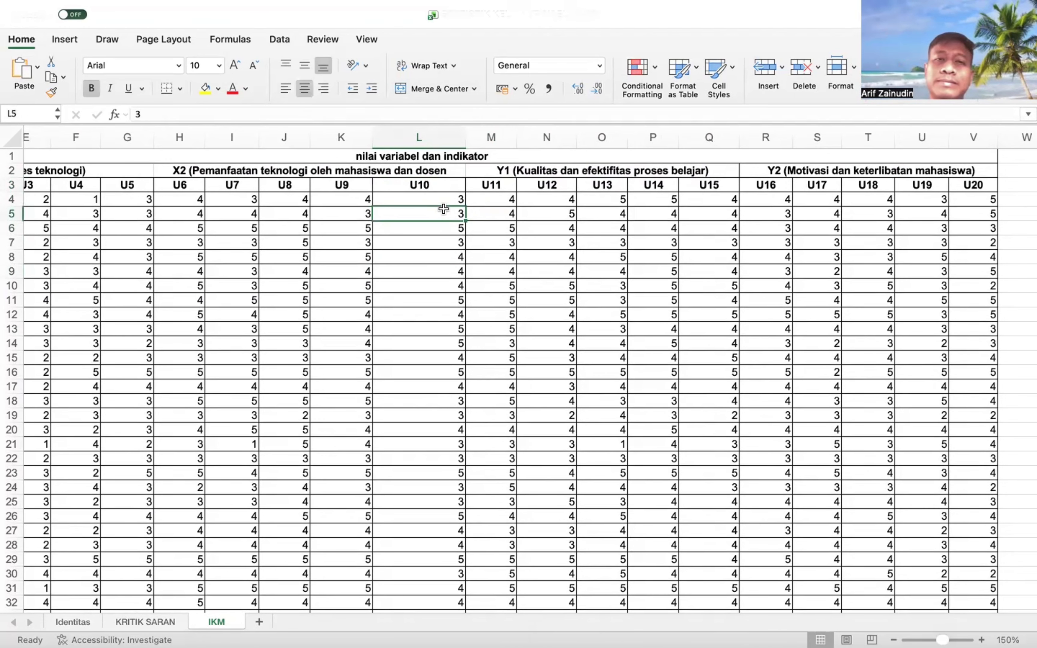
click(441, 184)
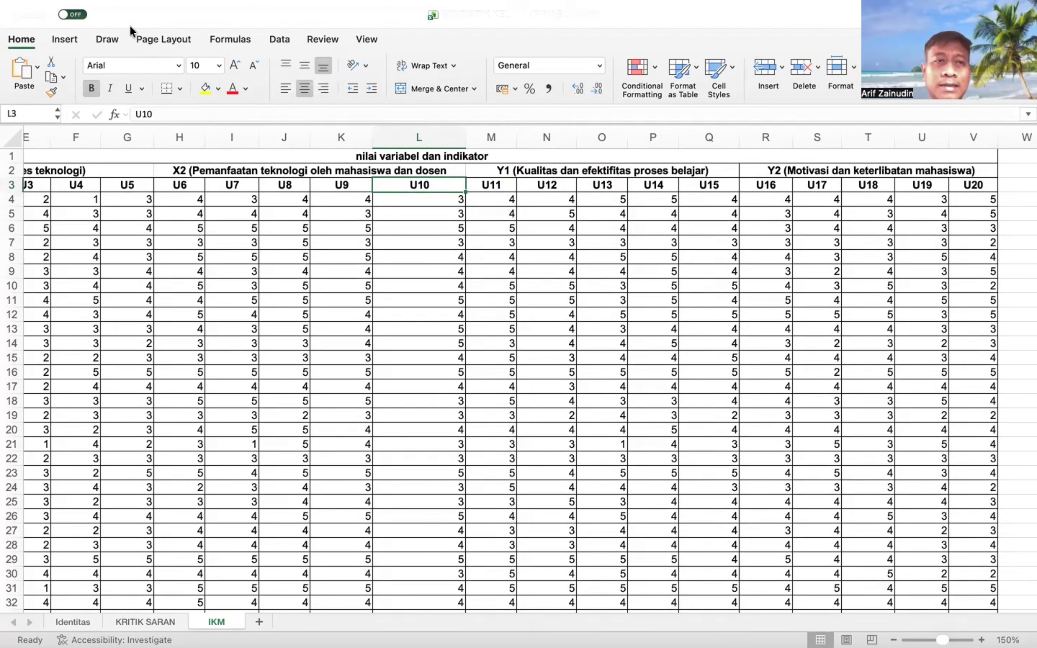
click(65, 39)
click(22, 39)
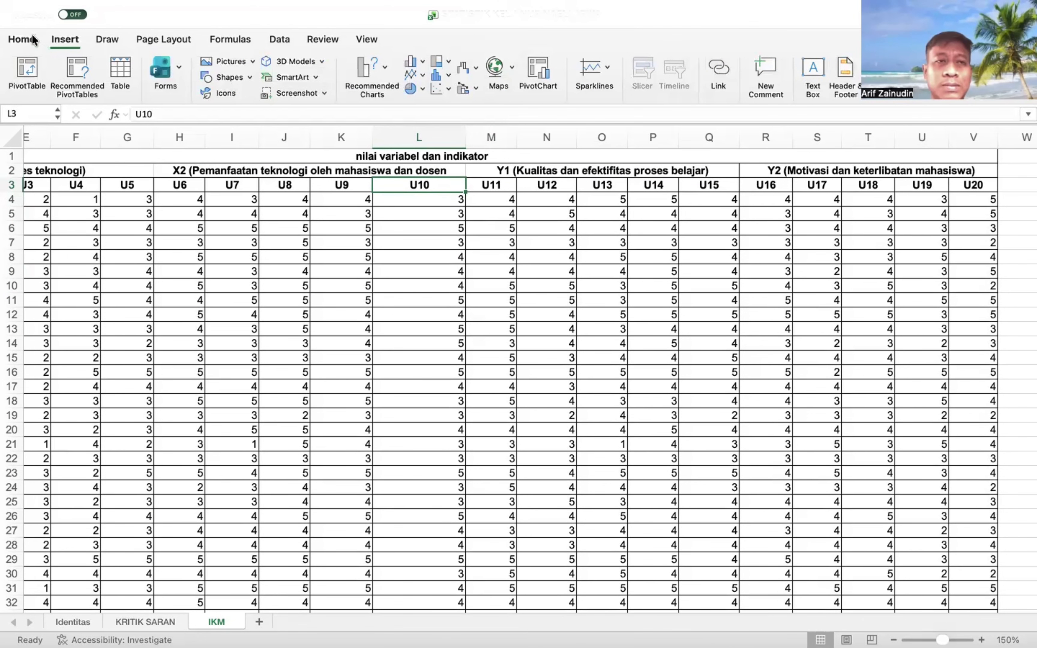
click(441, 203)
click(442, 189)
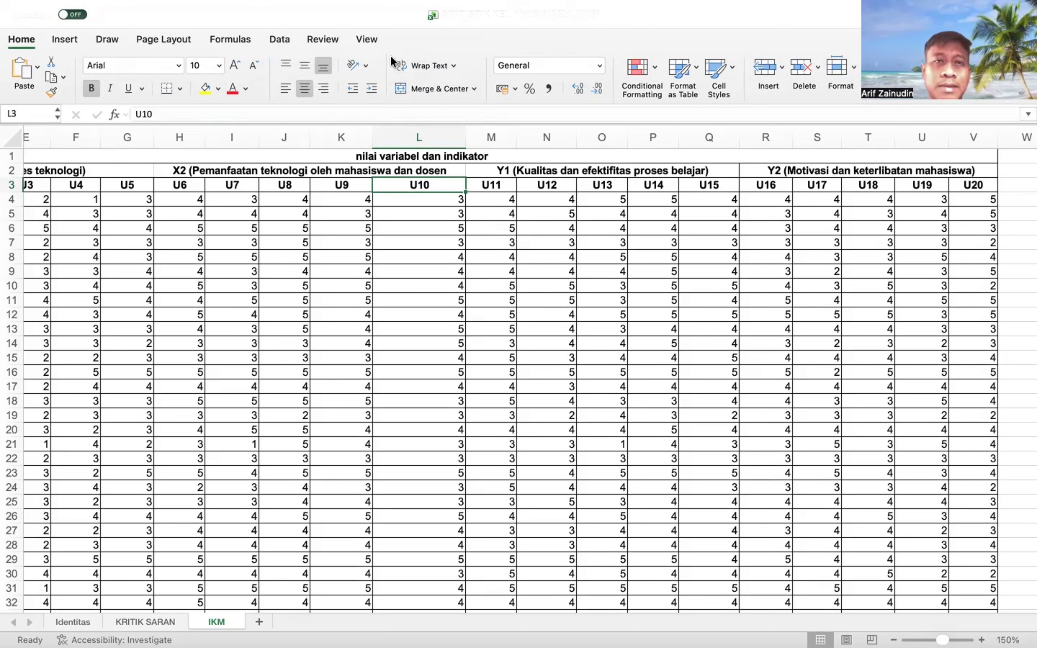
click(754, 77)
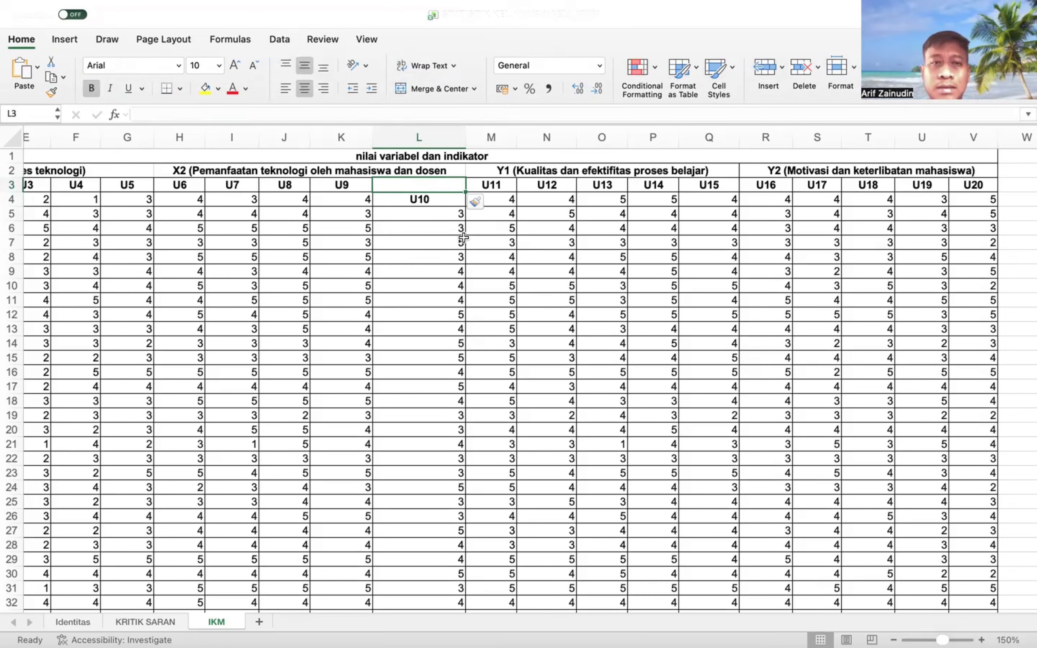
key(super+z)
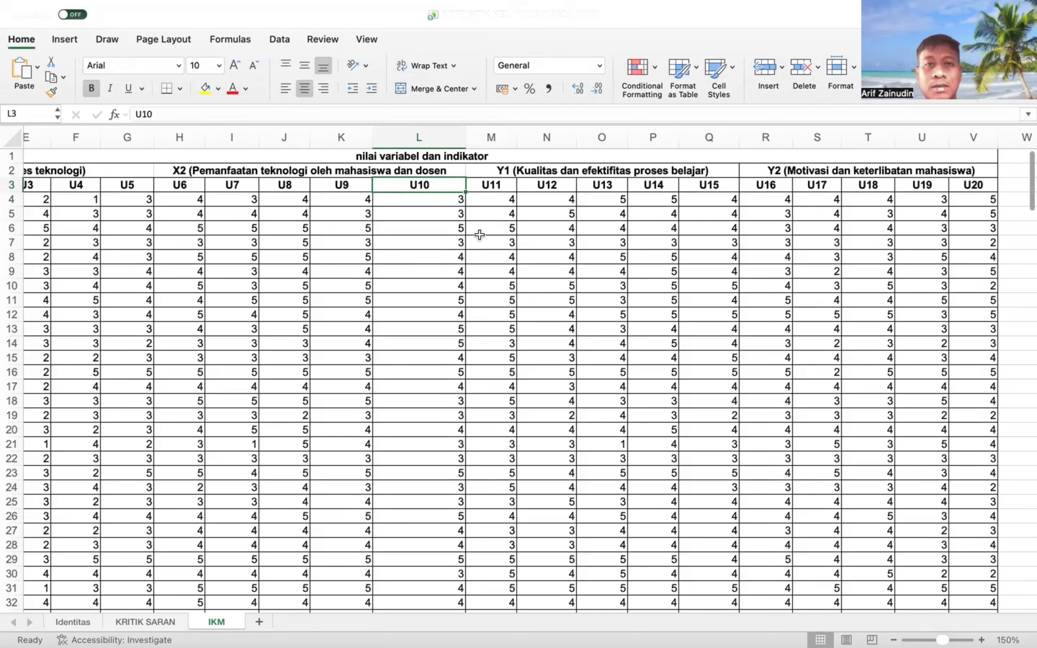
key(Right)
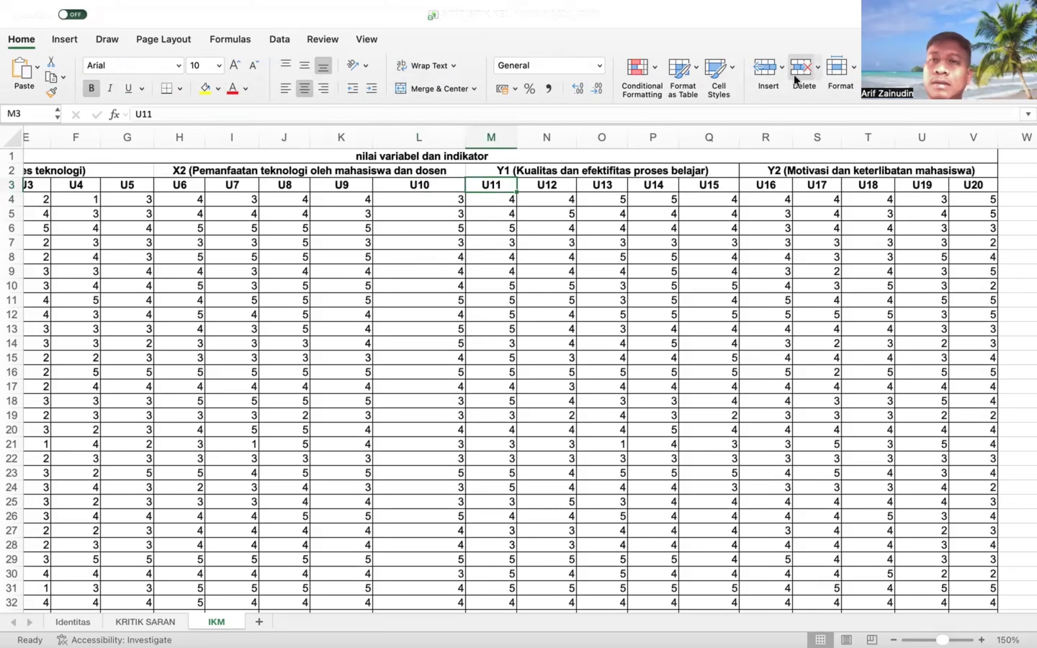
click(760, 68)
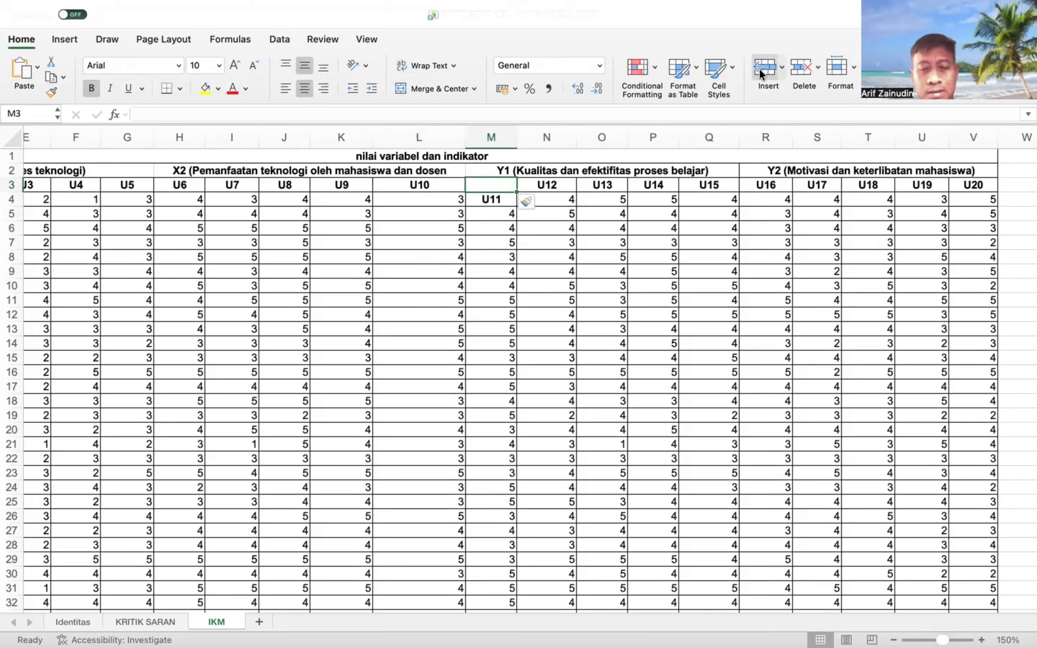
key(super+z)
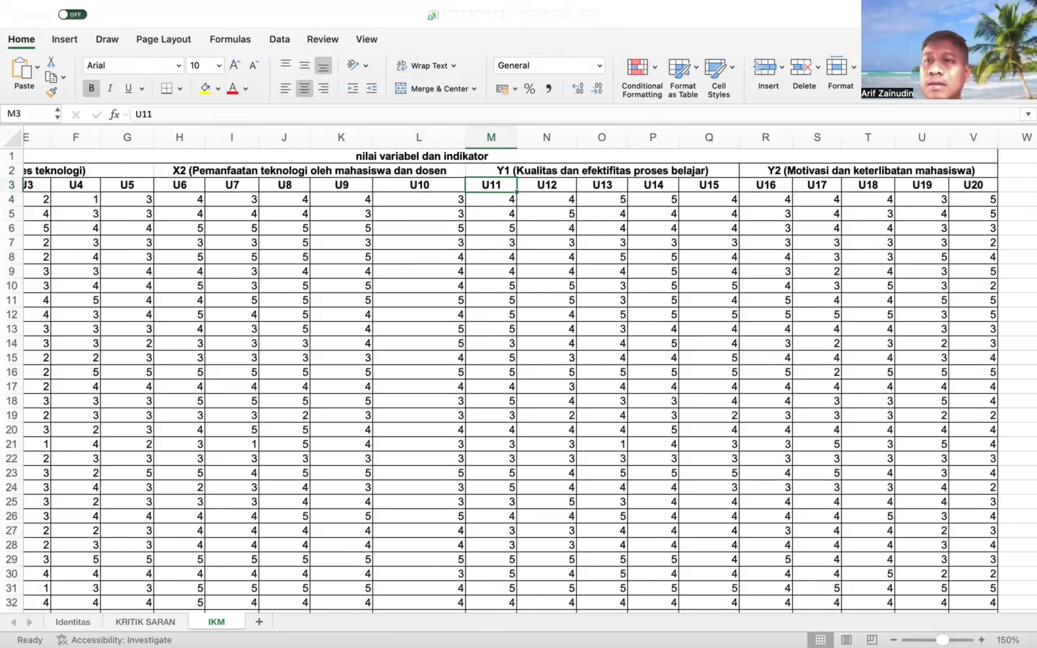
Insert a blank sheet column between the U10 and U11 columns.
click(781, 64)
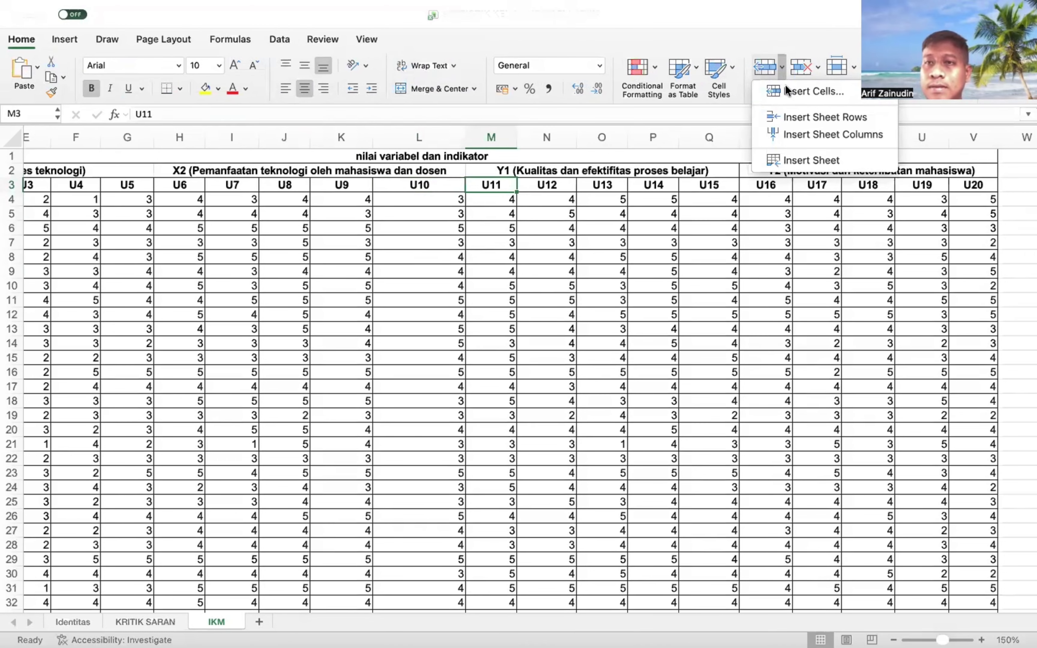
click(803, 133)
click(527, 245)
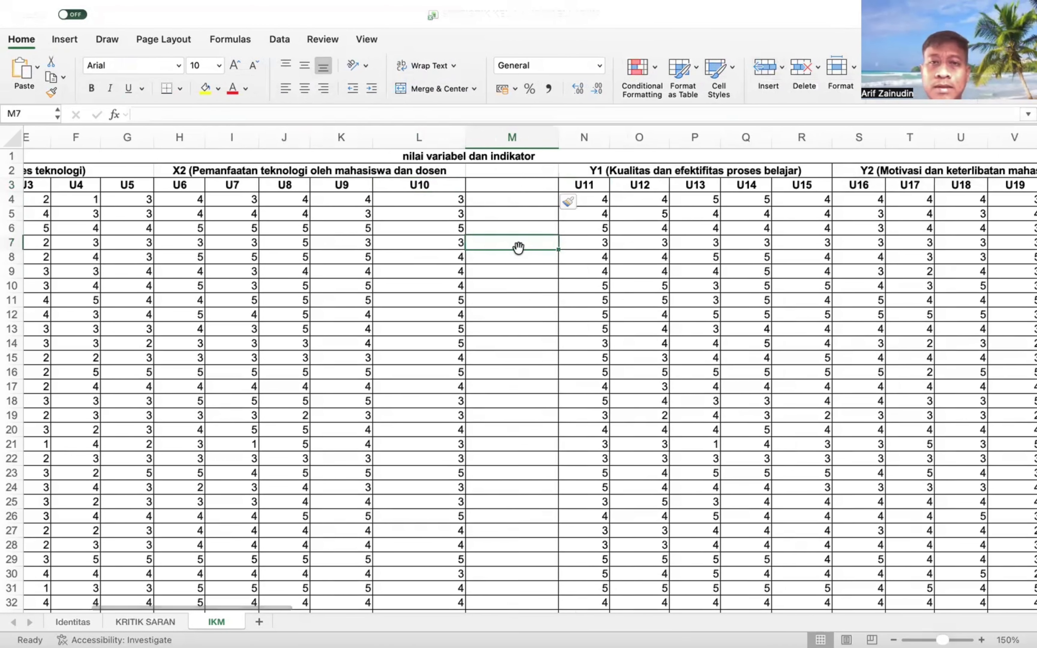
click(511, 196)
click(507, 182)
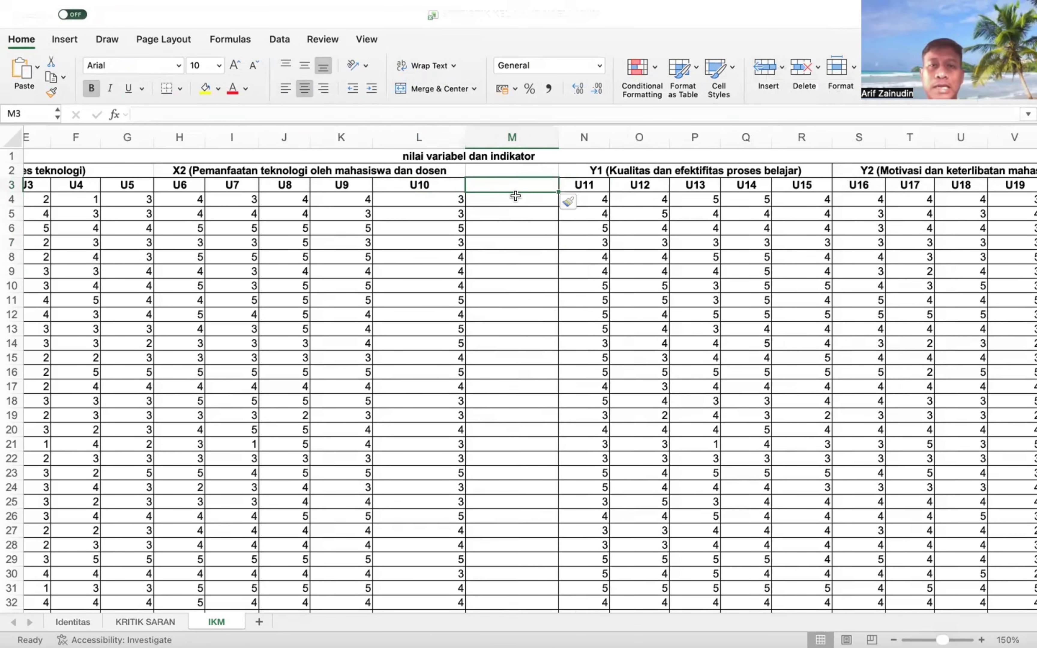
Label the new column M with "X" in M2 and "Total" in M3.
click(509, 171)
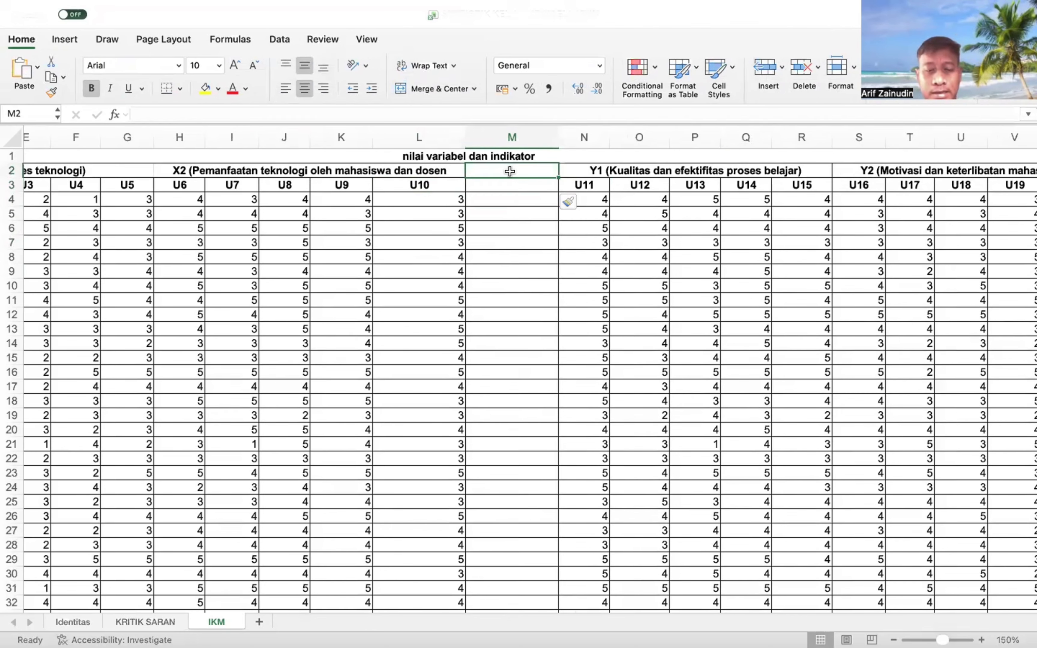
text(X)
key(Return)
text(Total)
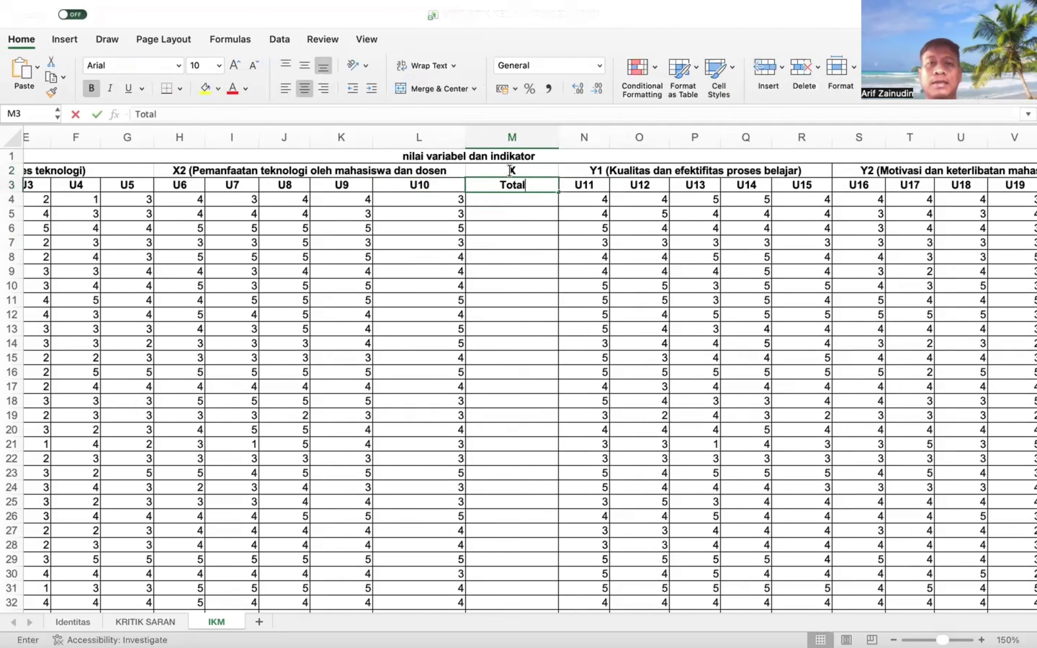
key(Return)
Enter =SUM(C4:L4) in M4 to total the first respondent's U1 to U10 scores.
text(=)
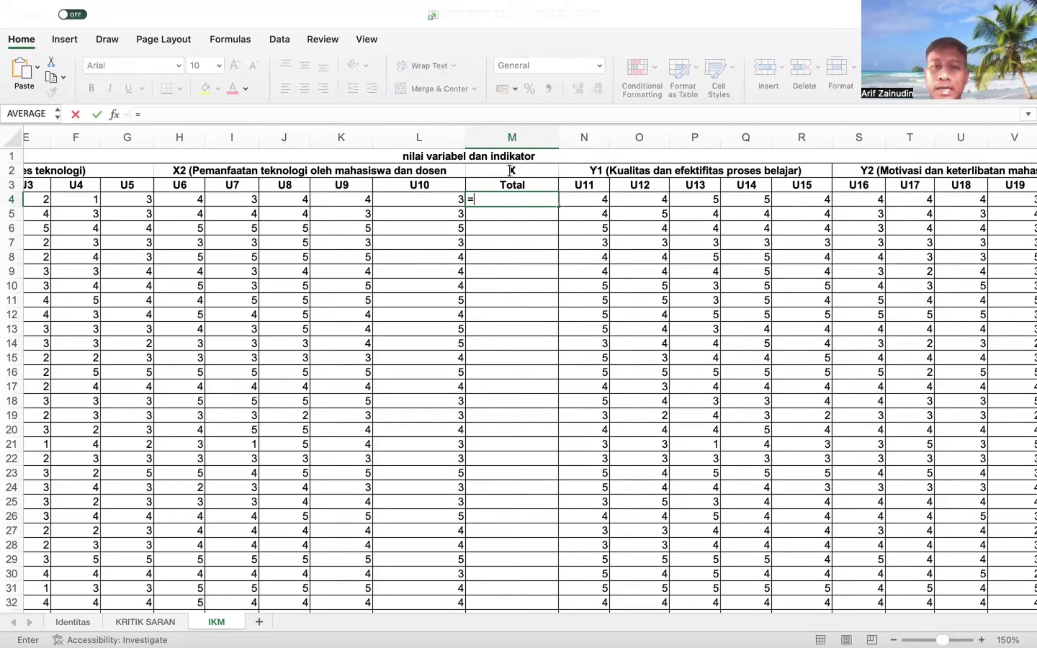
text(sum)
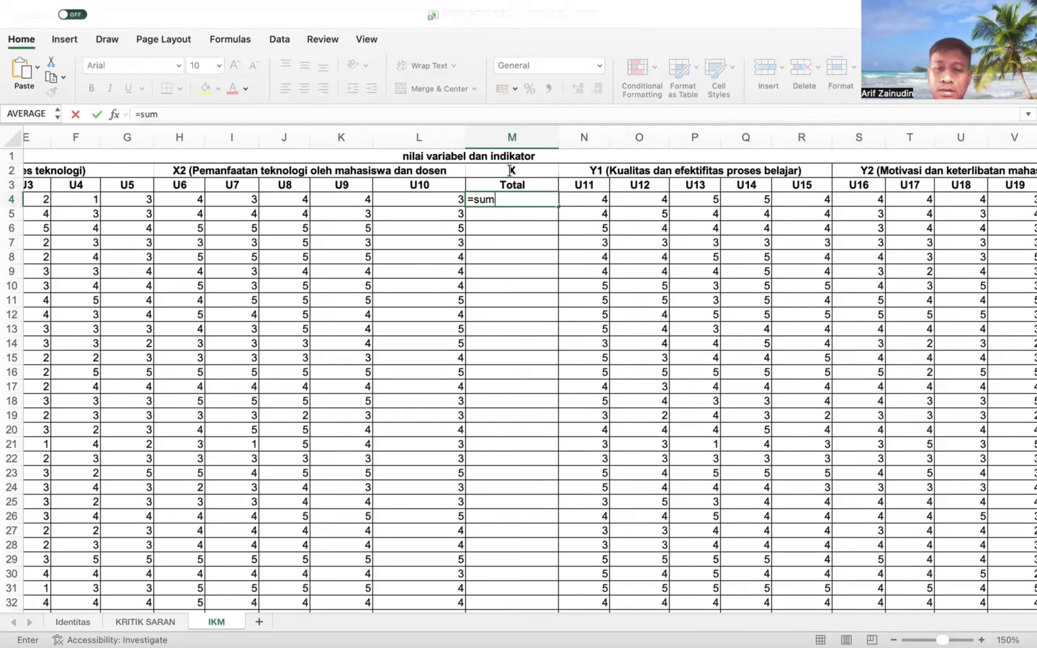
text(()
scroll(248, 327, left, 3)
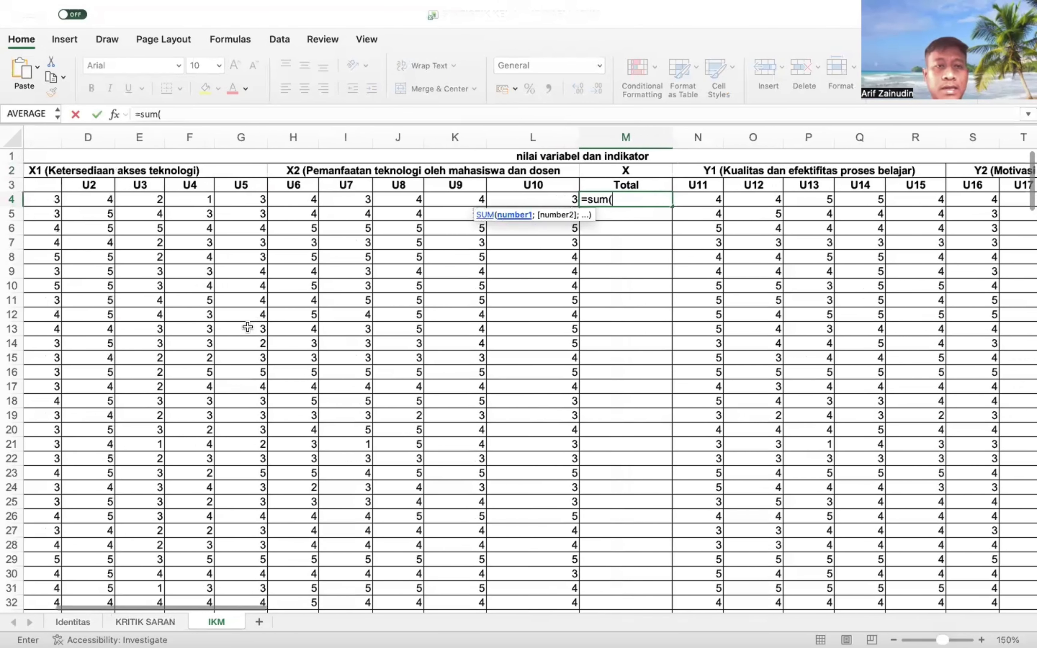
scroll(247, 327, left, 3)
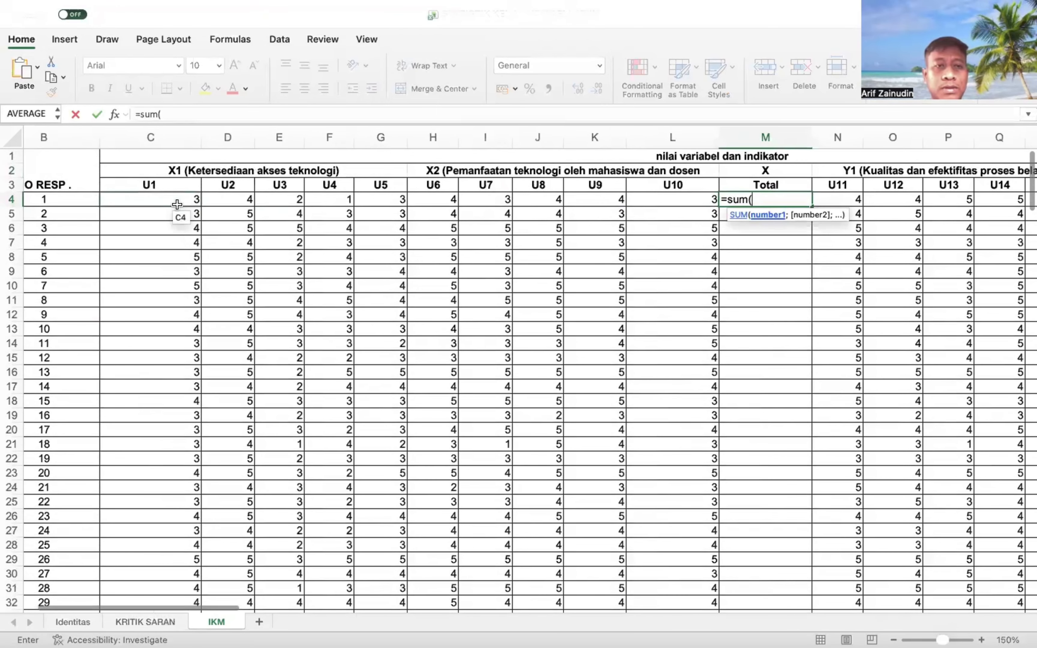
click(178, 204)
key(shift+Right)
key(shift+Right)
key(shift+Right)
key(shift+Right)
key(shift+Right)
key(shift+Right)
key(shift+Right)
key(shift+Right)
key(shift+Right)
key(shift+Right)
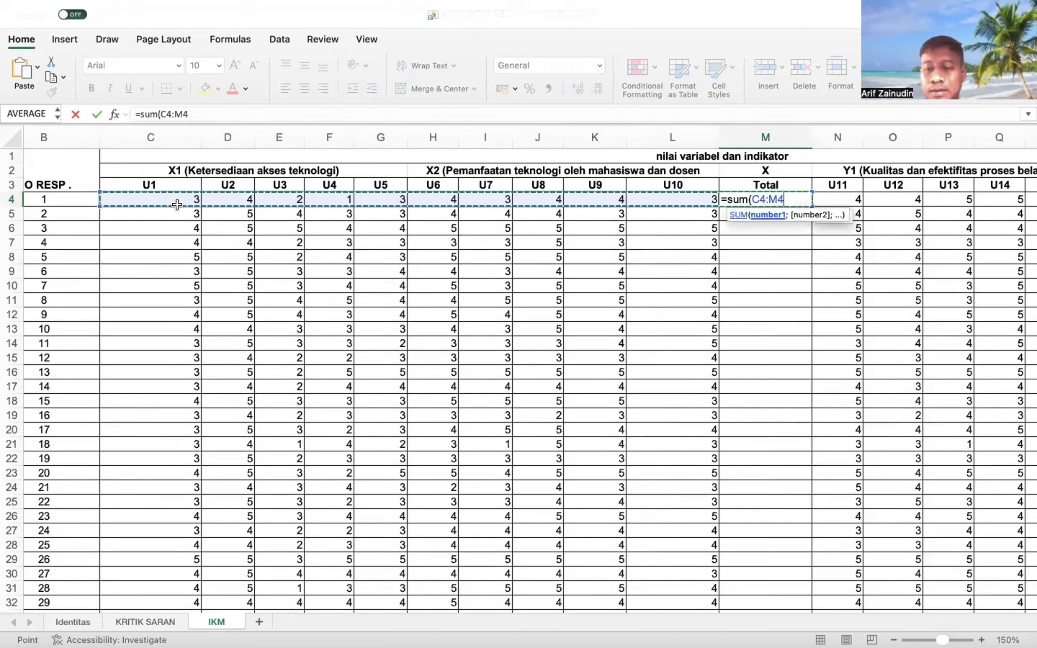
key(shift+Left)
text())
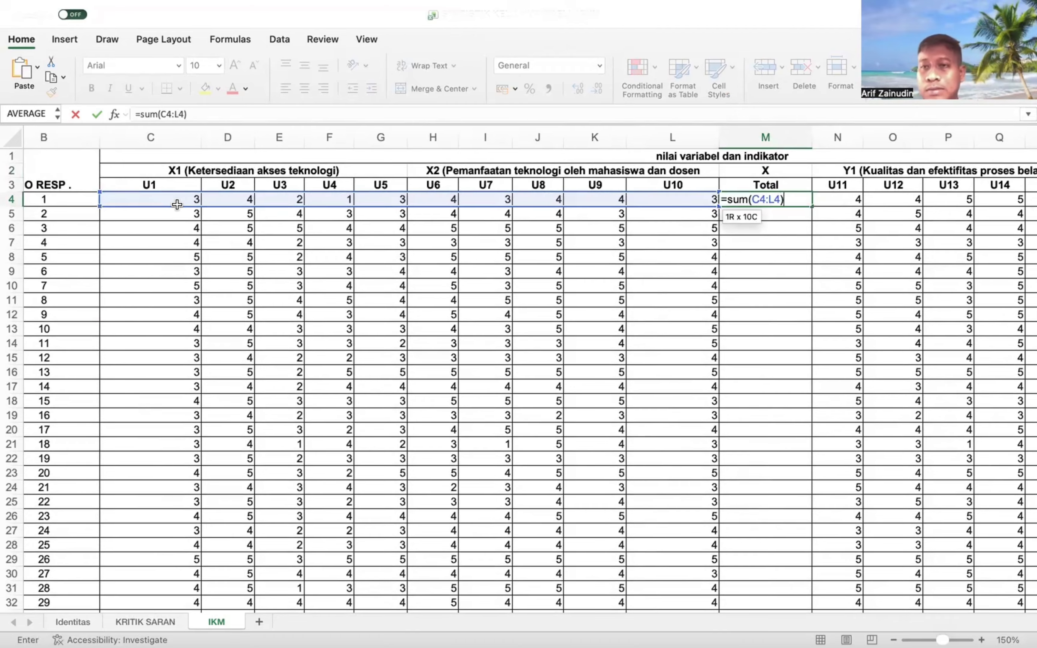
key(Return)
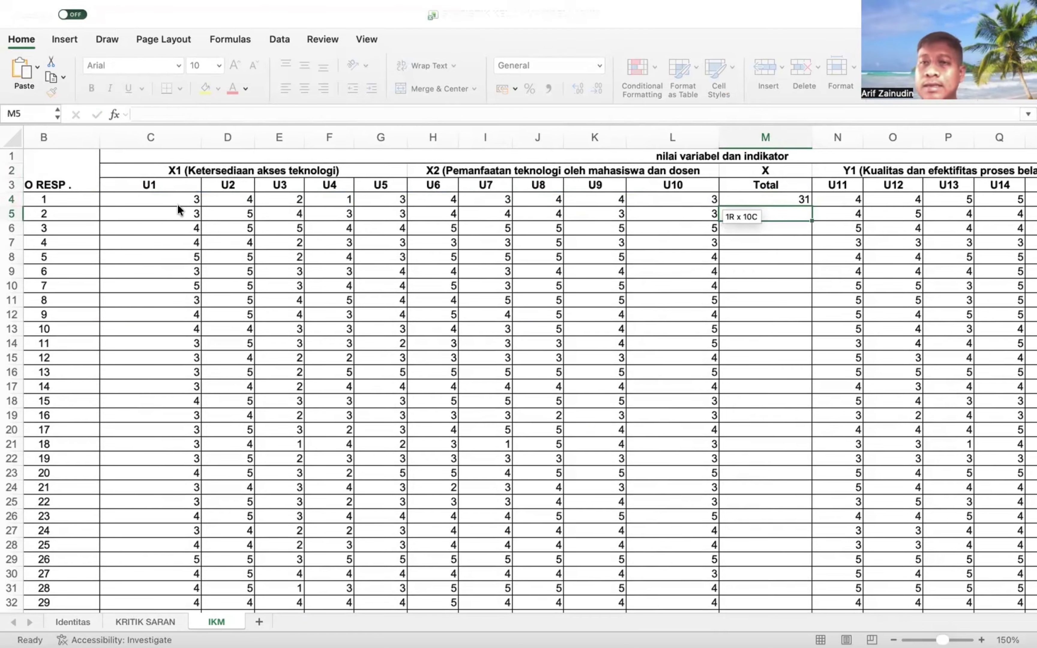
Fill the M4 sum formula down through M69 to total U1 to U10 for every respondent.
scroll(338, 417, right, 2)
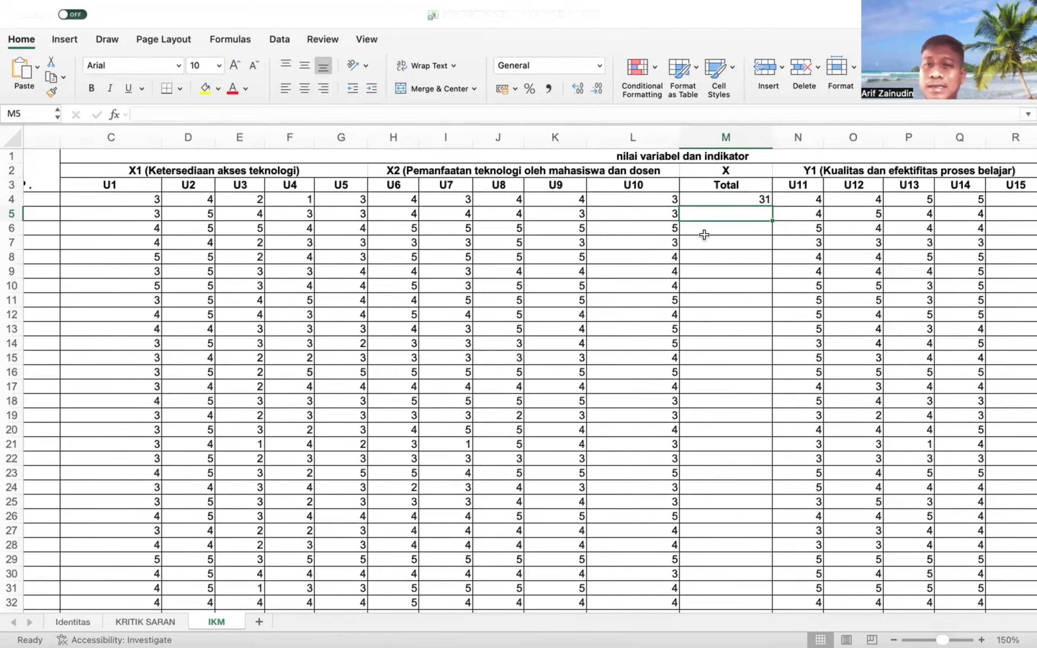
click(751, 198)
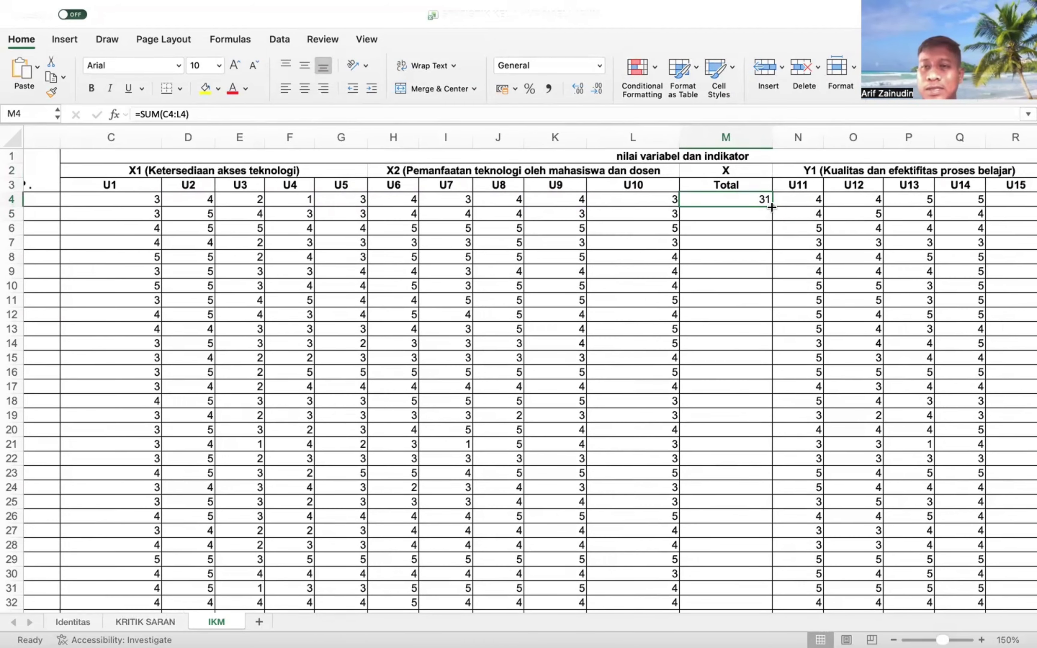
drag(771, 208, 751, 577)
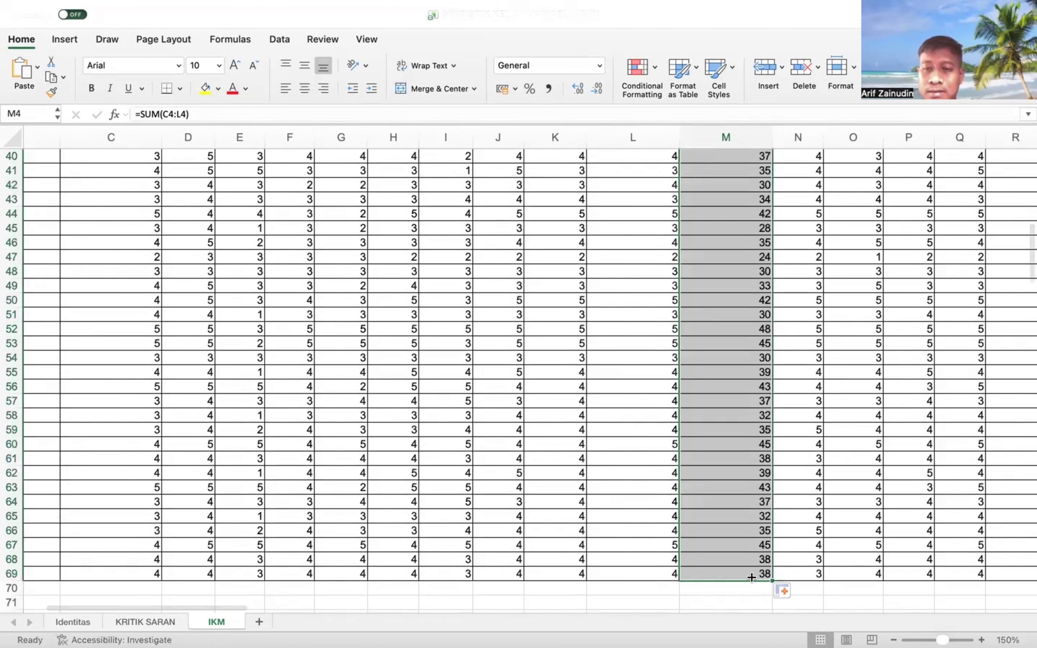
click(706, 456)
scroll(707, 455, up, 10)
scroll(707, 456, up, 5)
scroll(708, 456, right, 2)
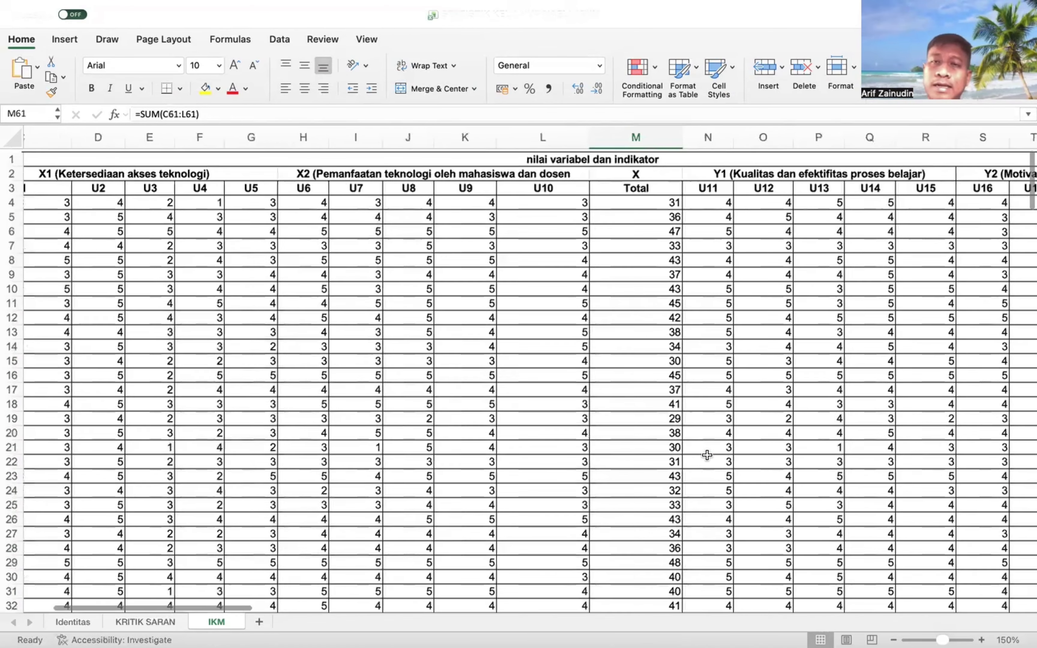
click(655, 199)
Label the empty column X after U20 with "Y" in X2 and "Total" in X3.
scroll(608, 298, right, 10)
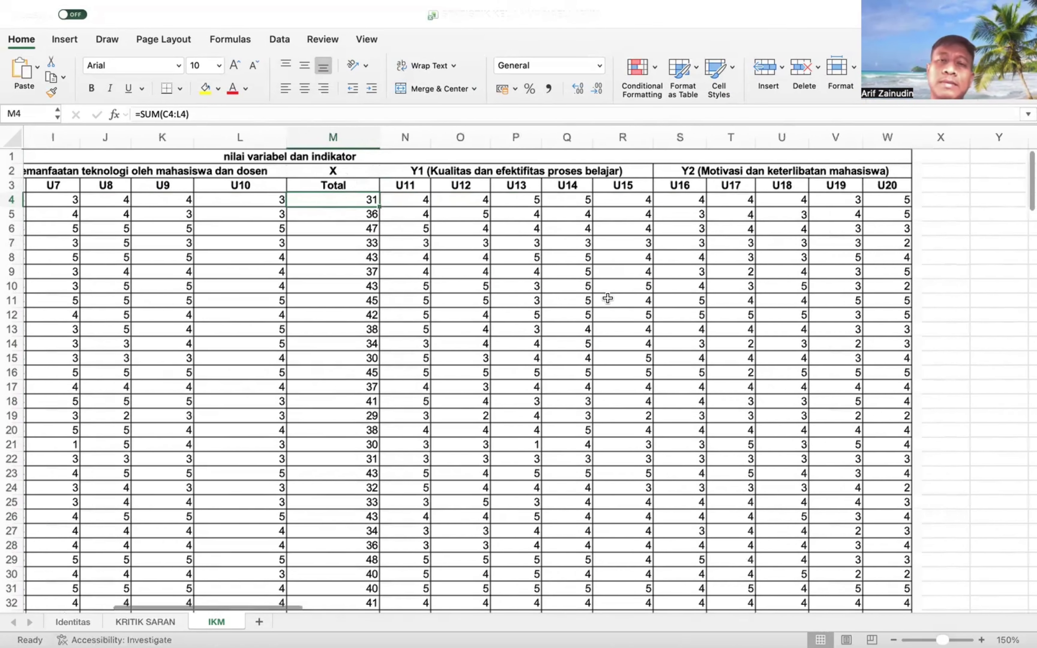
click(605, 180)
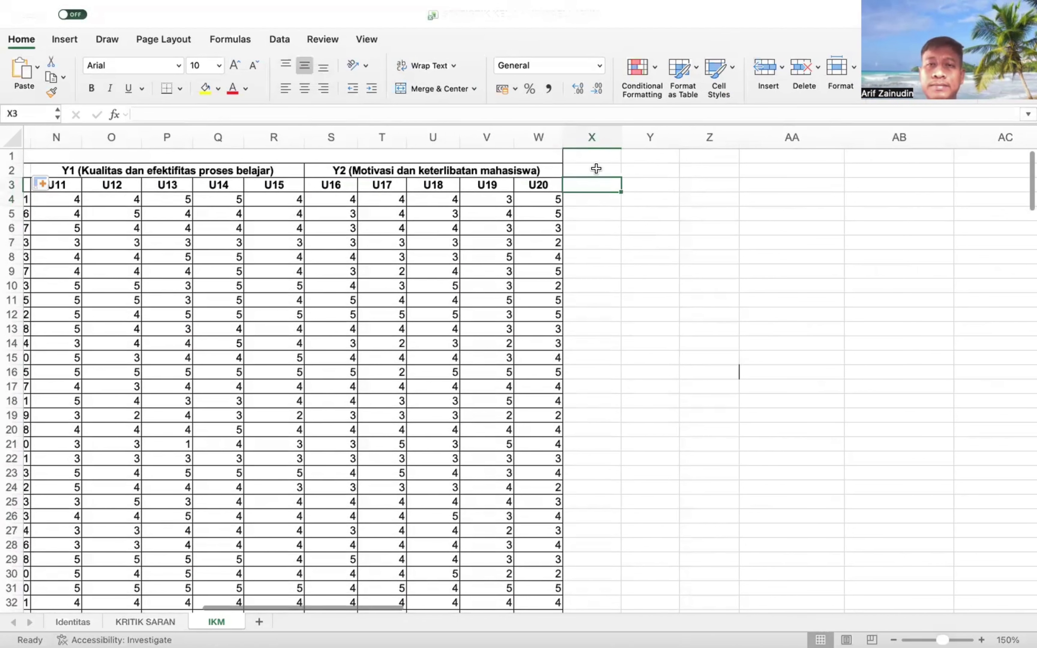
click(596, 168)
text(Y)
key(Return)
text(Total)
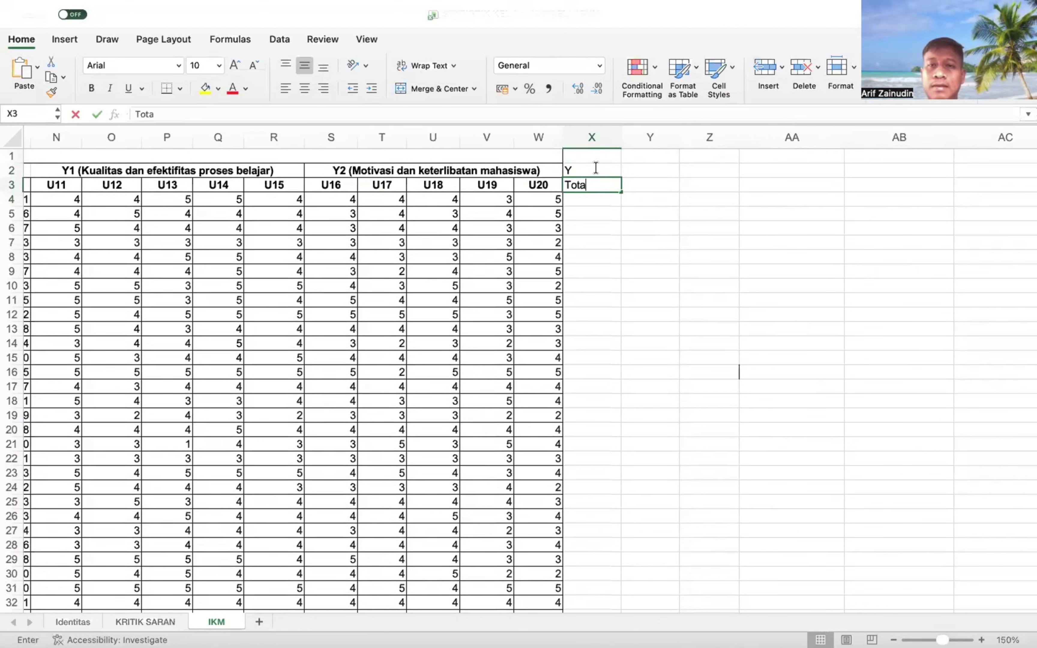
key(Return)
Enter =SUM(N4:W4) in X4 to total the first respondent's U11 to U20 scores.
text(=s)
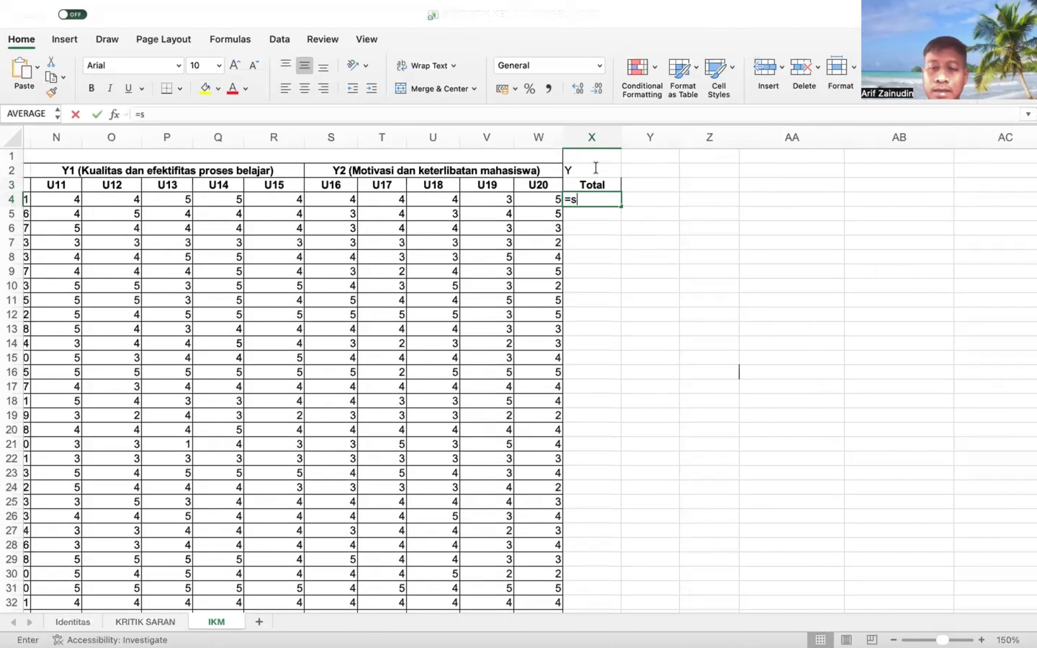
text(uM()
key(BackSpace)
key(BackSpace)
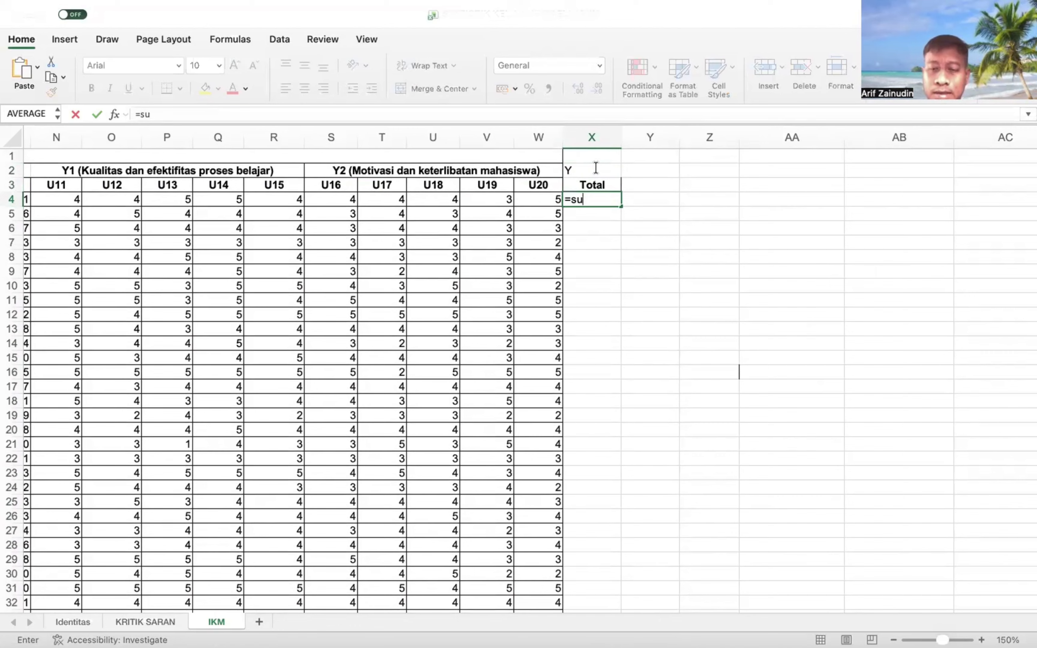
text(m()
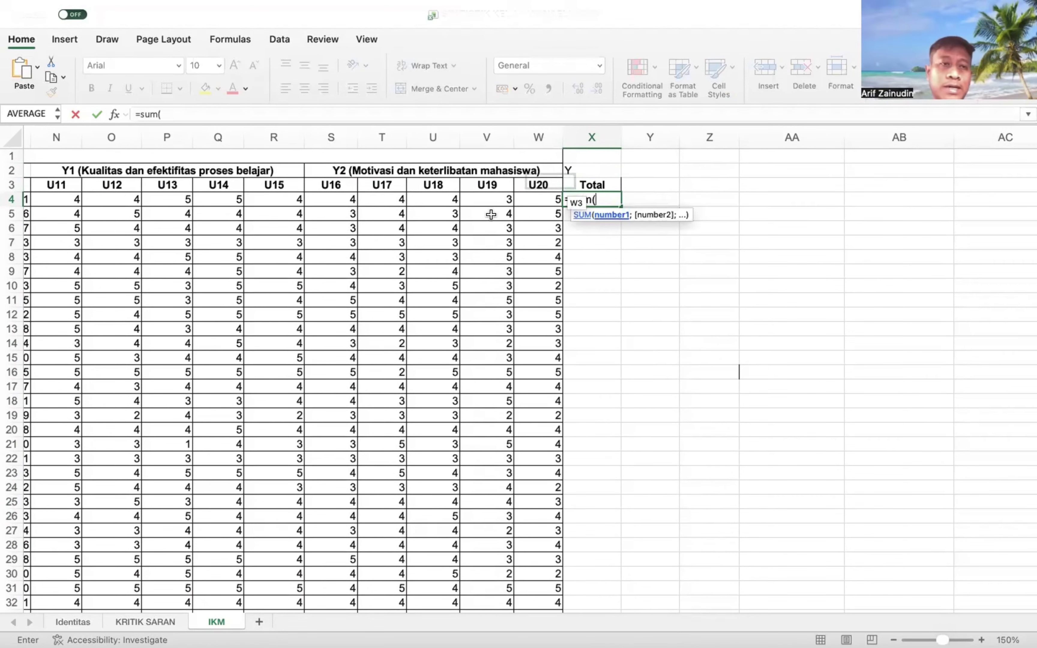
scroll(244, 368, left, 3)
click(191, 201)
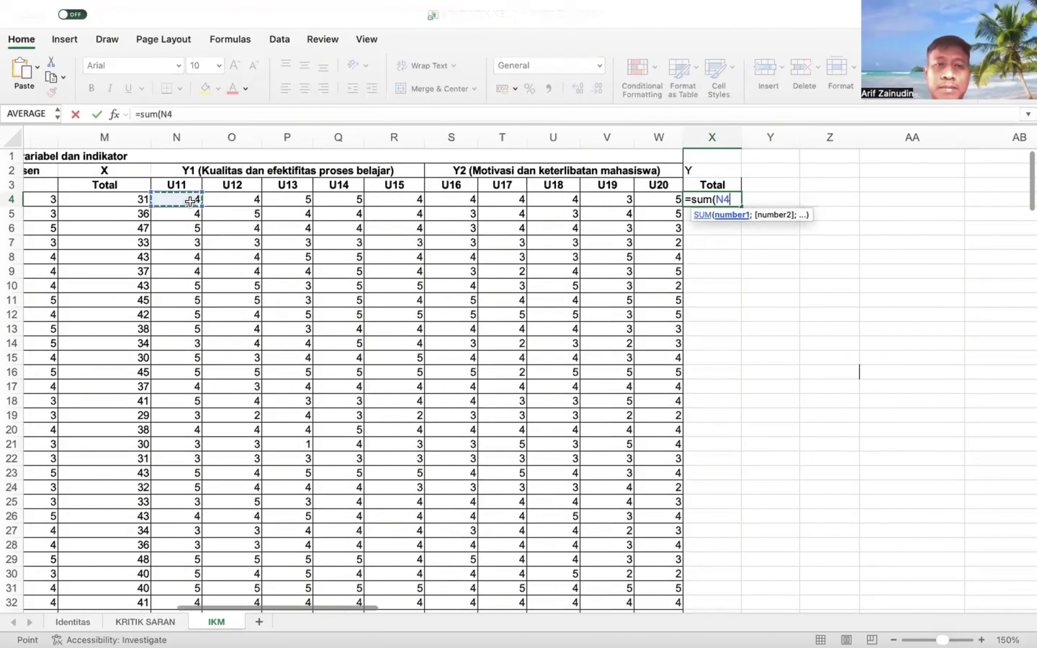
key(shift+Right)
key(shift+Right)
key(shift+Right)
key(shift+Right)
key(shift+Right)
key(shift+Right)
key(shift+Right)
key(shift+Right)
key(shift+Right)
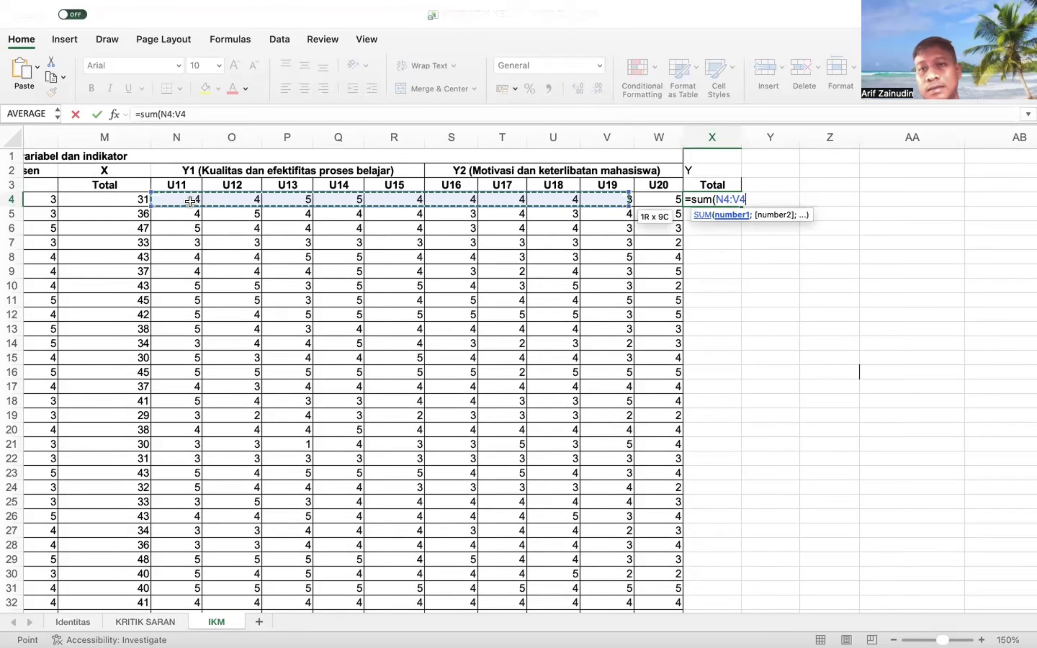
text())
key(Return)
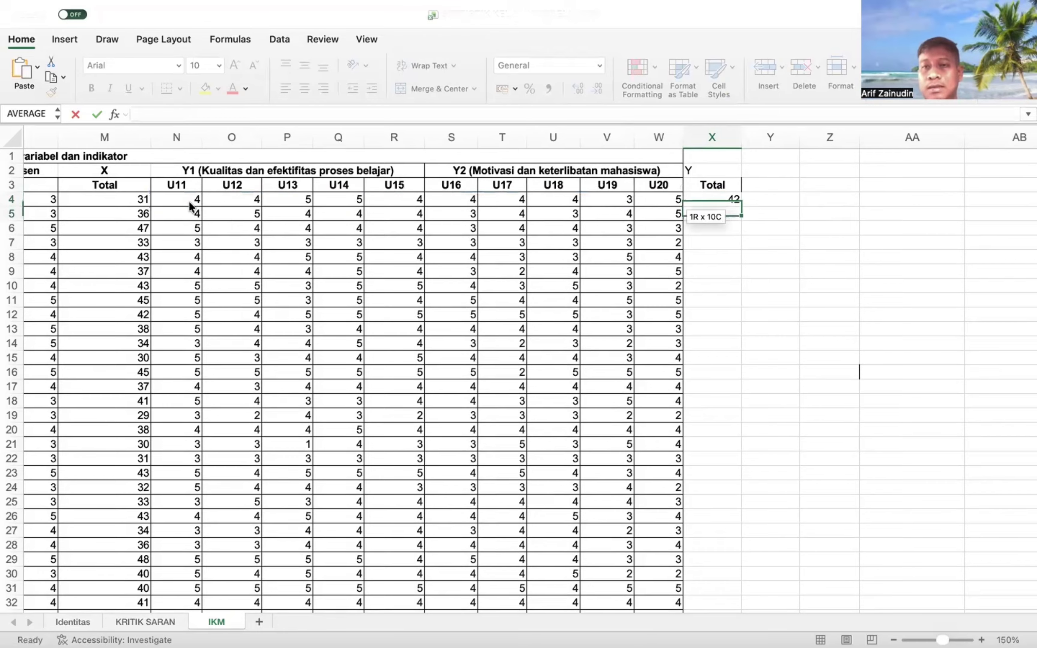
Fill the X4 sum formula down through X69 to total U11 to U20 for every respondent.
click(749, 287)
click(738, 203)
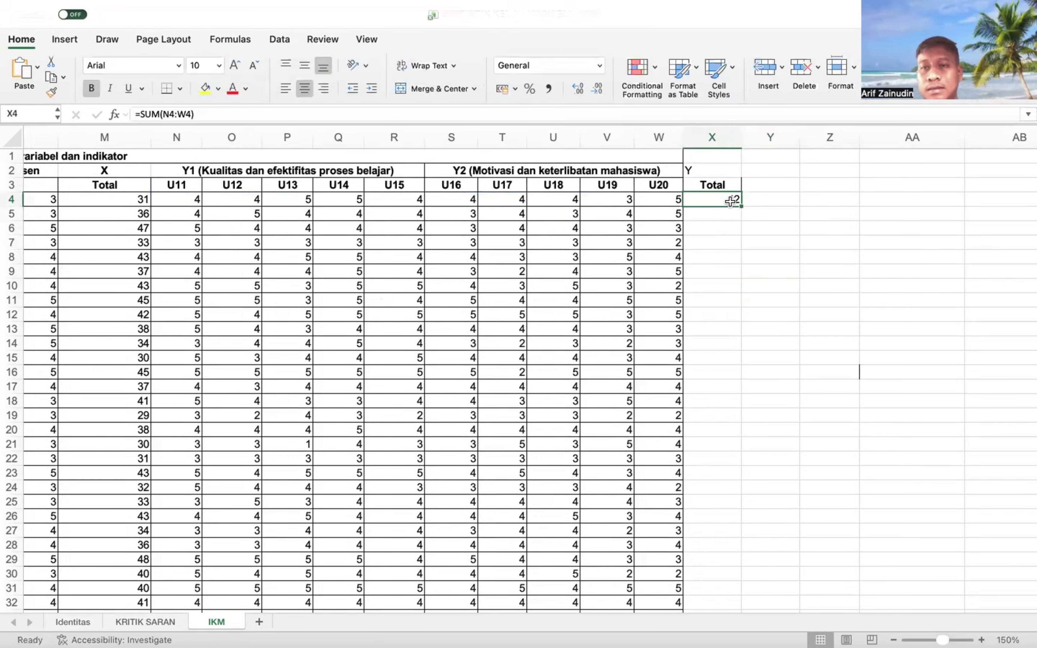
drag(740, 207, 725, 574)
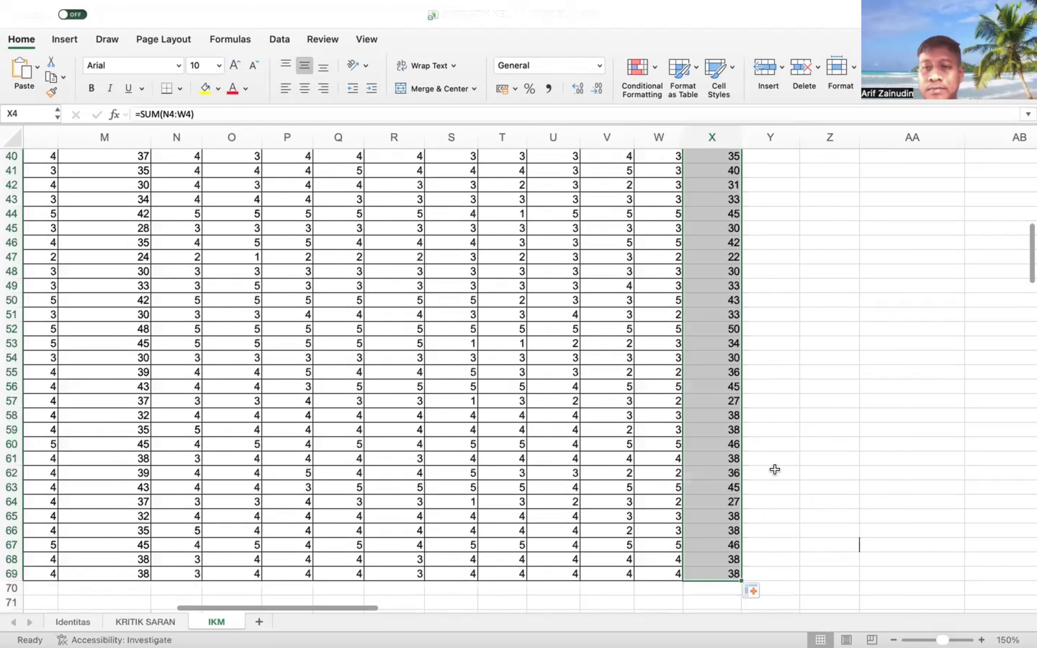
click(775, 469)
scroll(776, 468, up, 12)
Centre the "Y" heading horizontally in X2.
scroll(776, 467, left, 2)
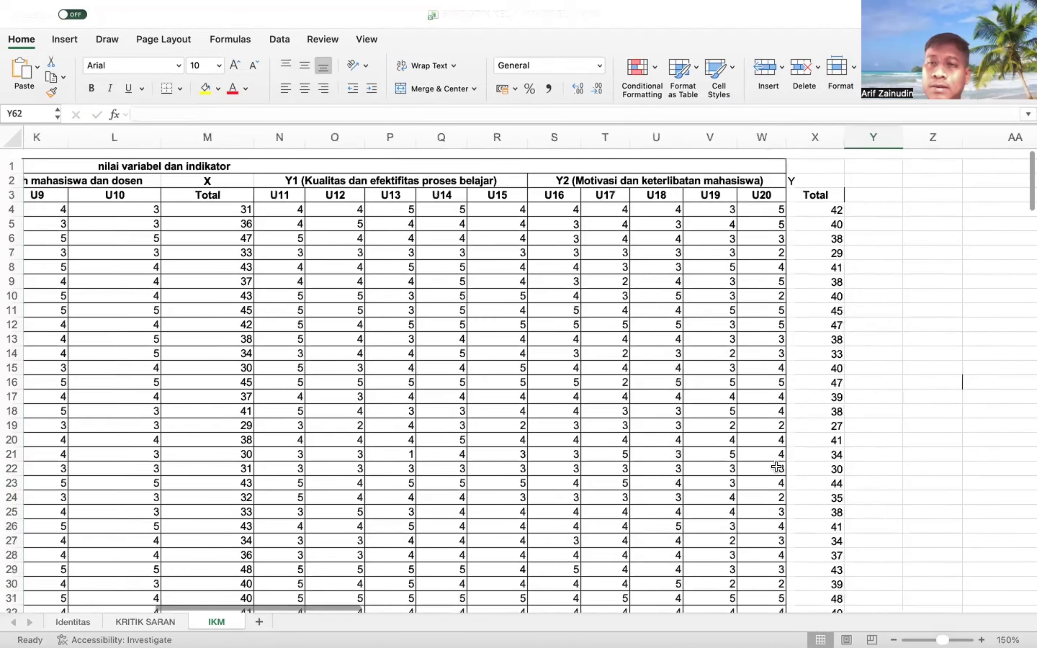
click(815, 172)
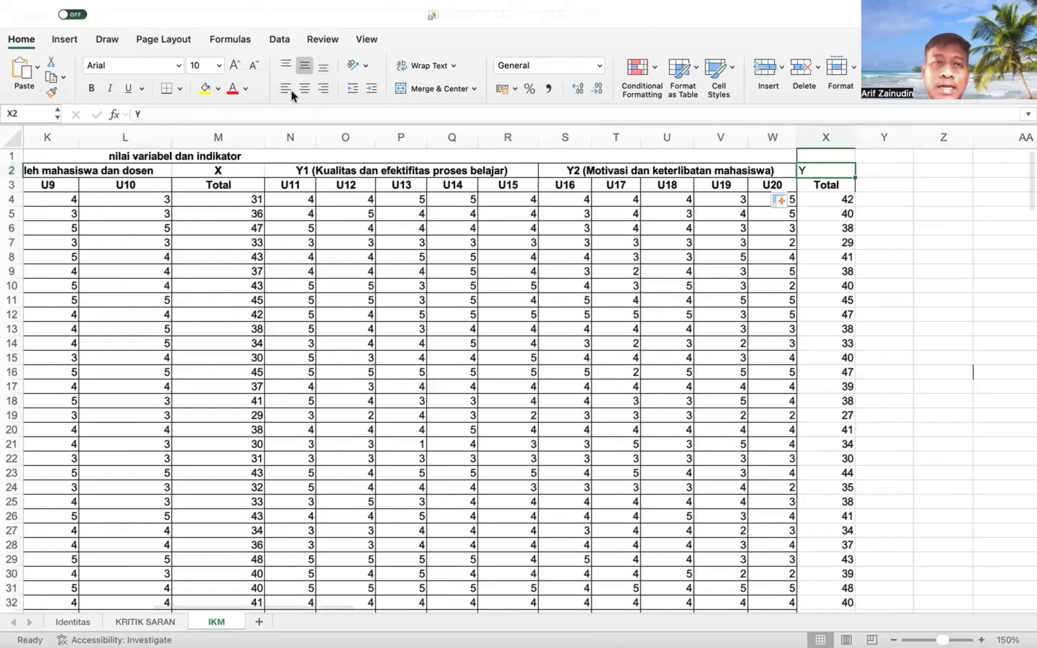
click(304, 88)
click(412, 285)
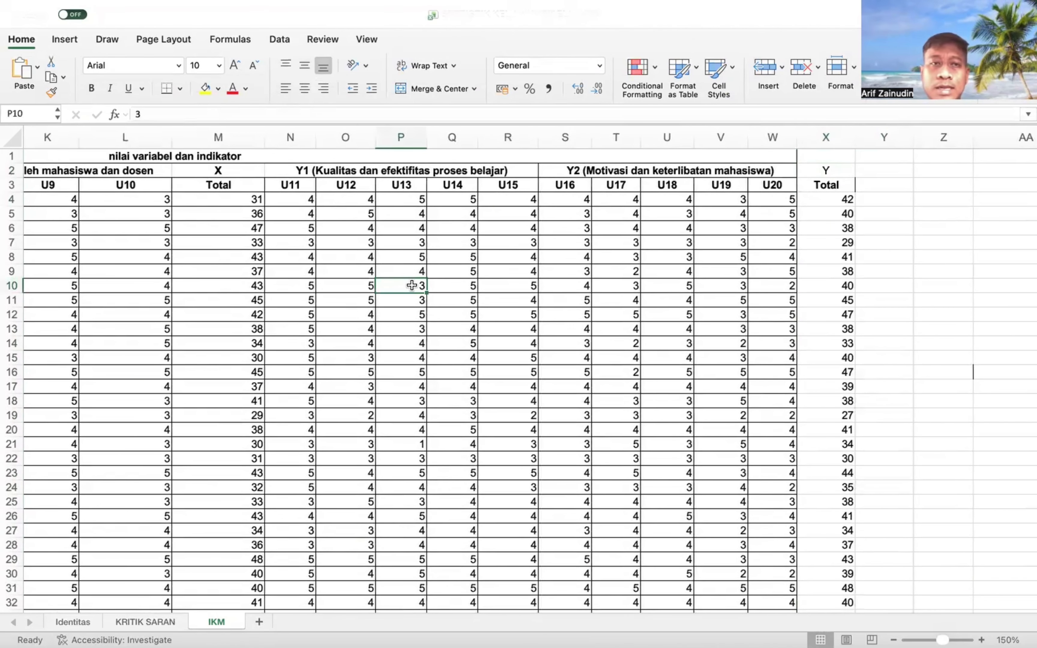
Centre the X totals in M4:M69 and the Y totals in X4:X69 horizontally.
scroll(313, 247, left, 2)
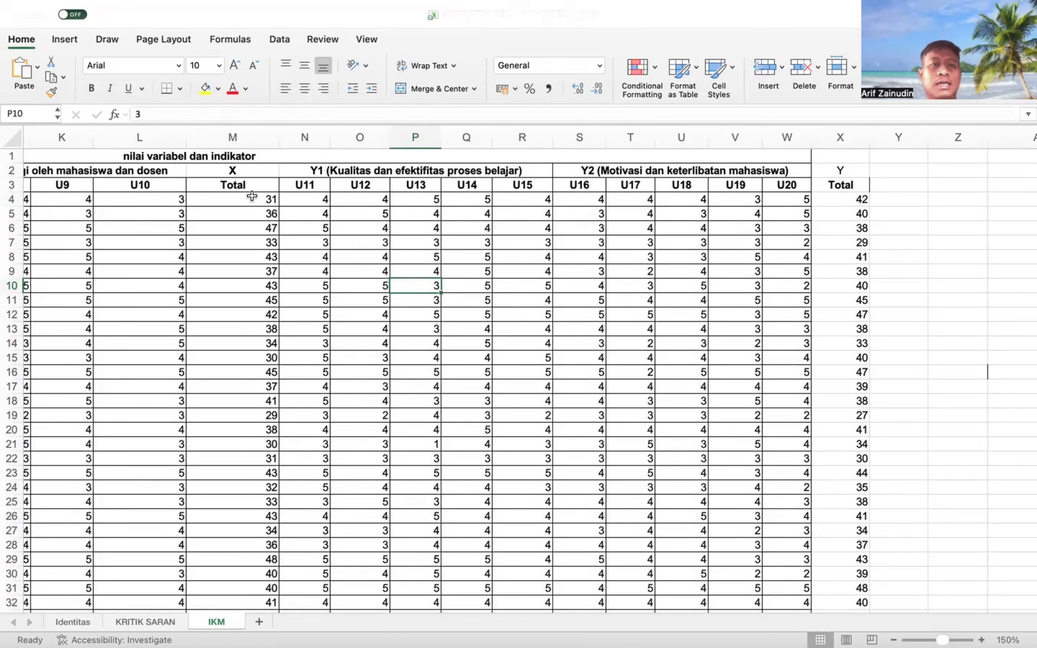
drag(252, 196, 250, 459)
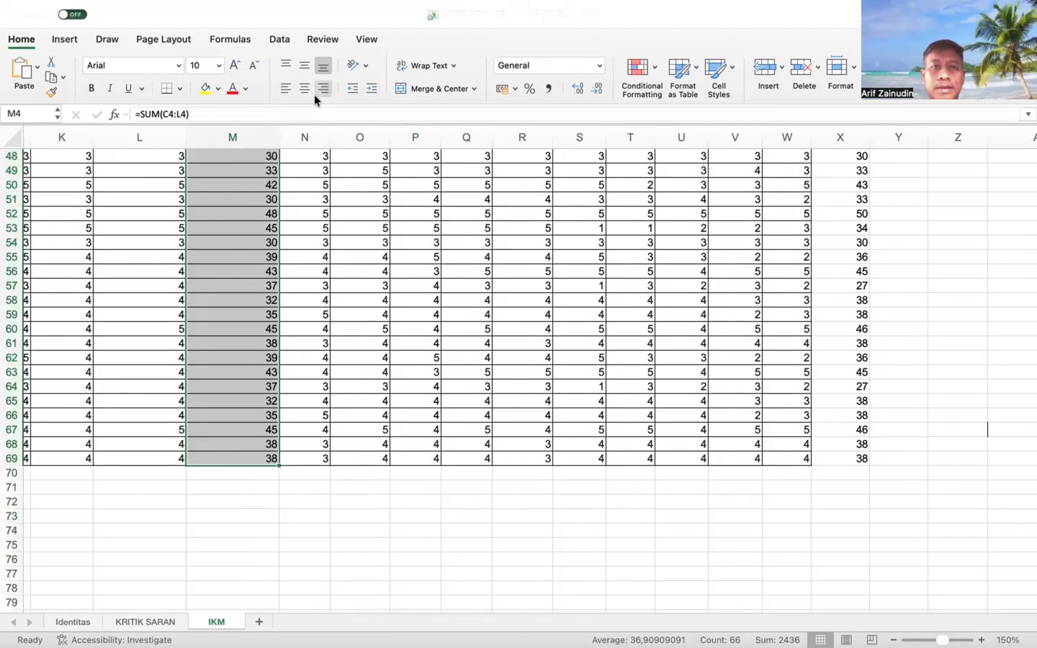
click(306, 87)
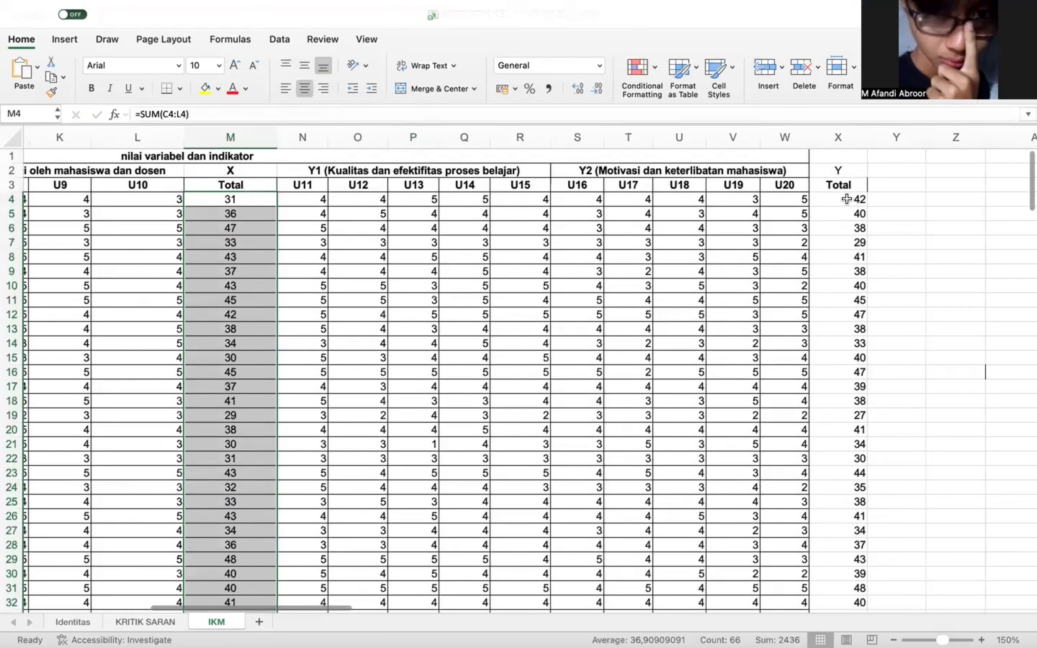
drag(847, 199, 836, 588)
click(305, 89)
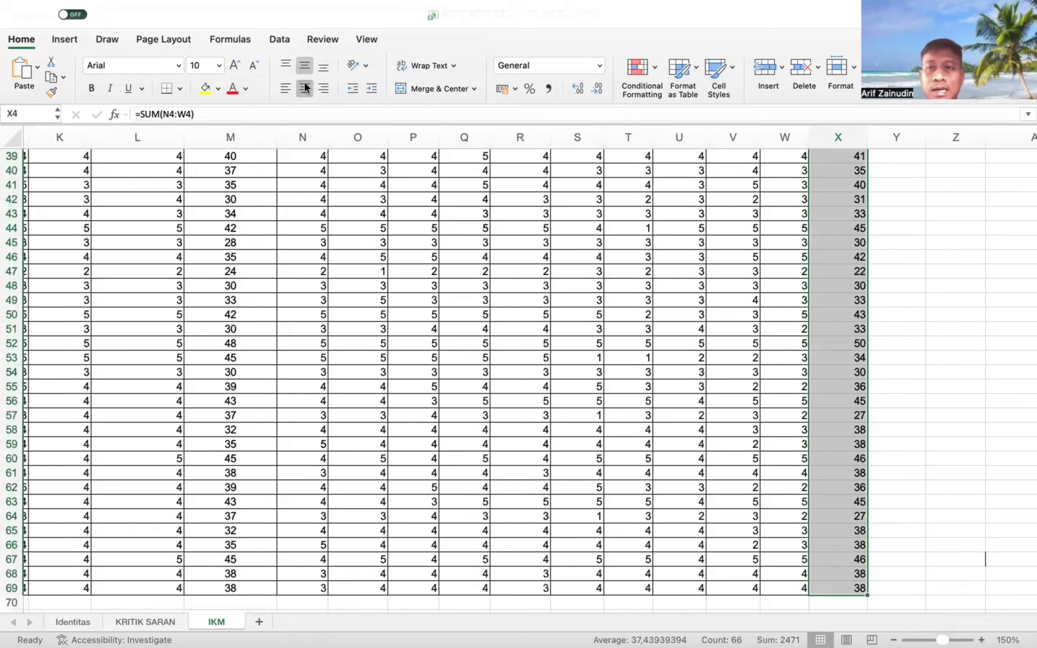
click(957, 353)
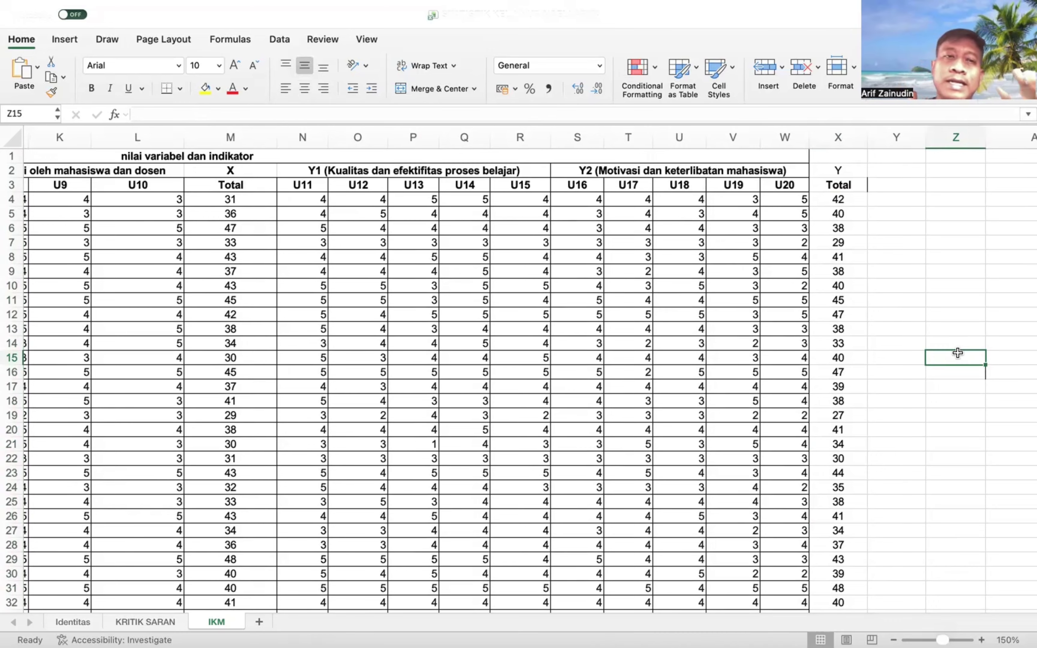
click(897, 357)
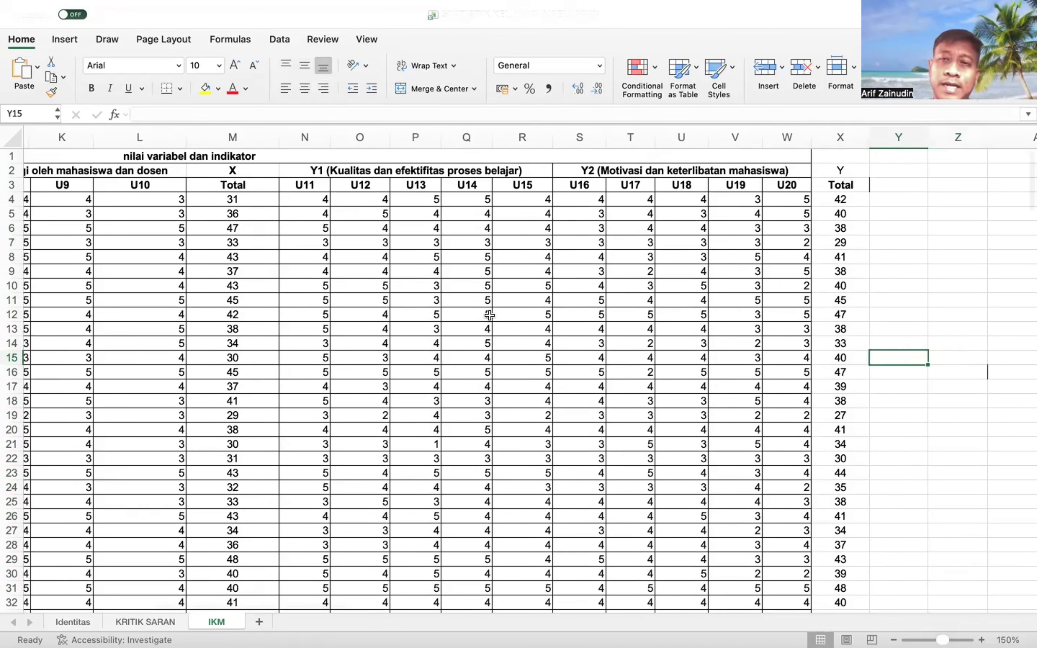
Examine the respondents' indicator scores from U1 onward together with the X total column.
scroll(600, 292, left, 1)
scroll(651, 253, left, 6)
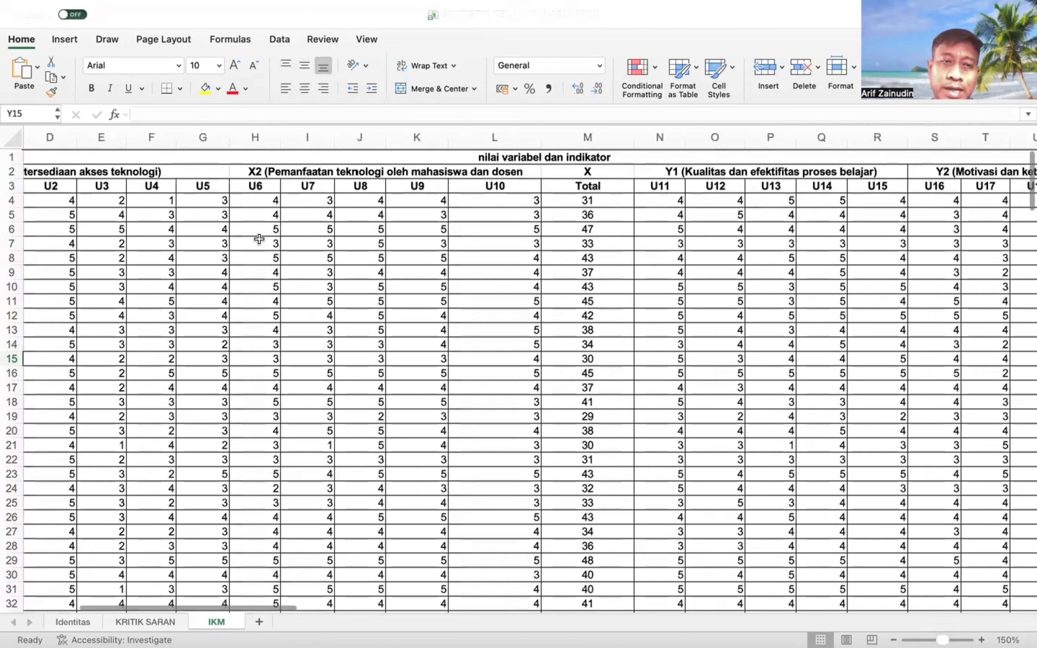
scroll(260, 239, left, 3)
click(235, 199)
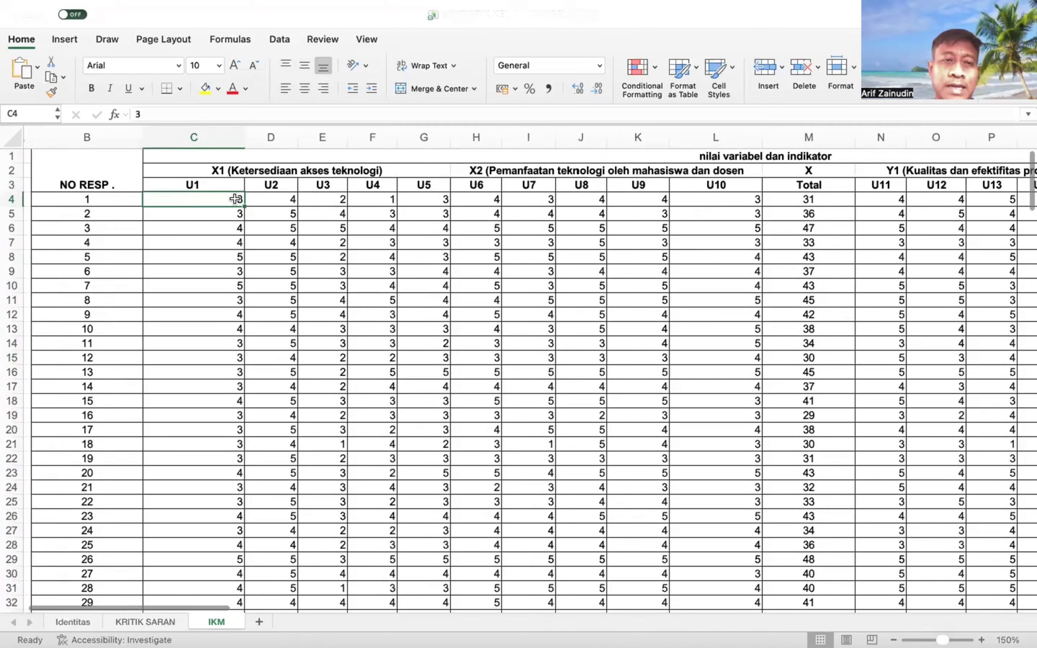
click(307, 199)
scroll(307, 200, right, 1)
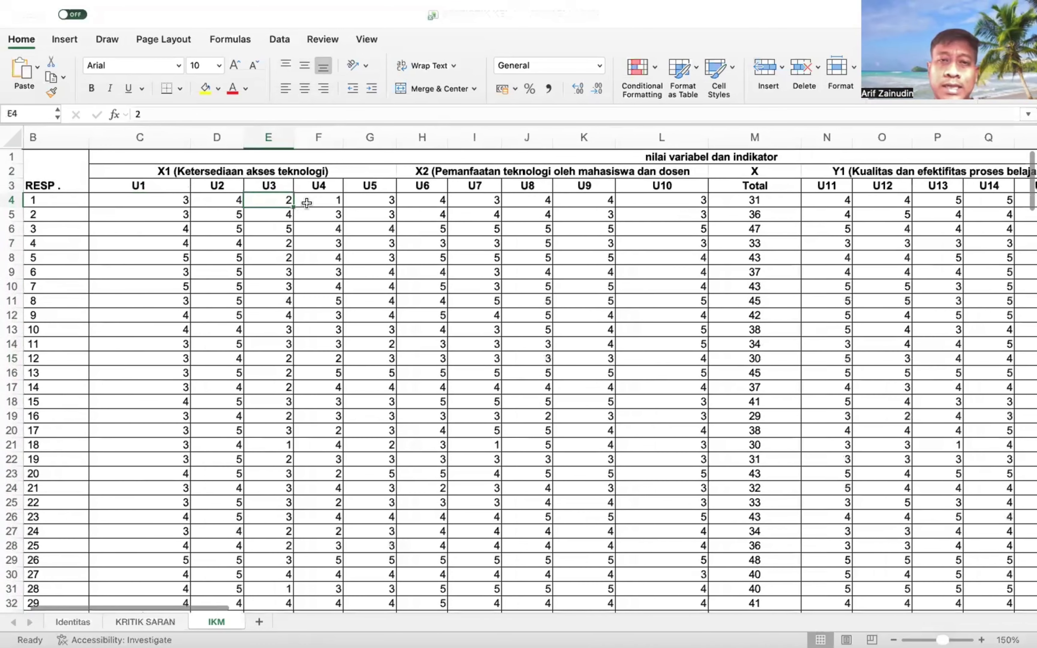
click(449, 240)
scroll(429, 239, right, 1)
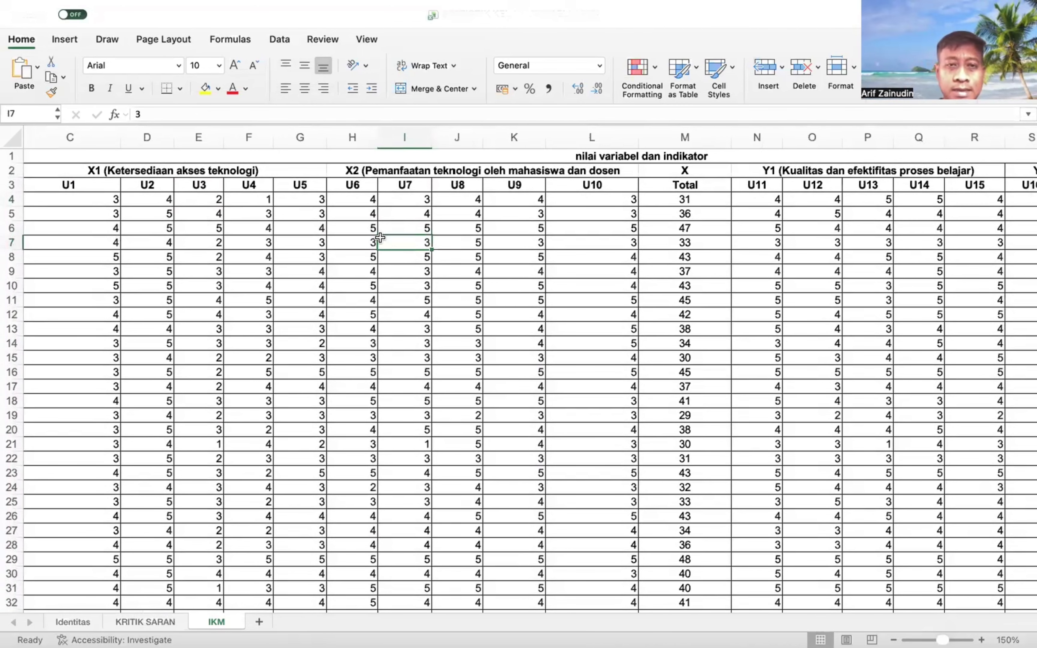
click(530, 326)
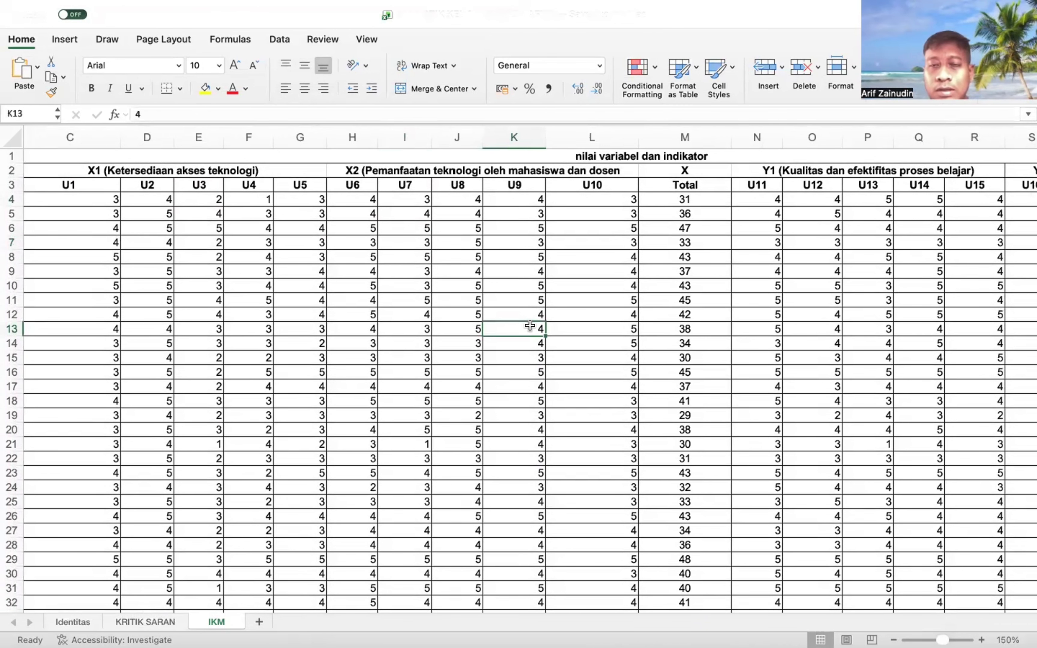
scroll(531, 326, left, 1)
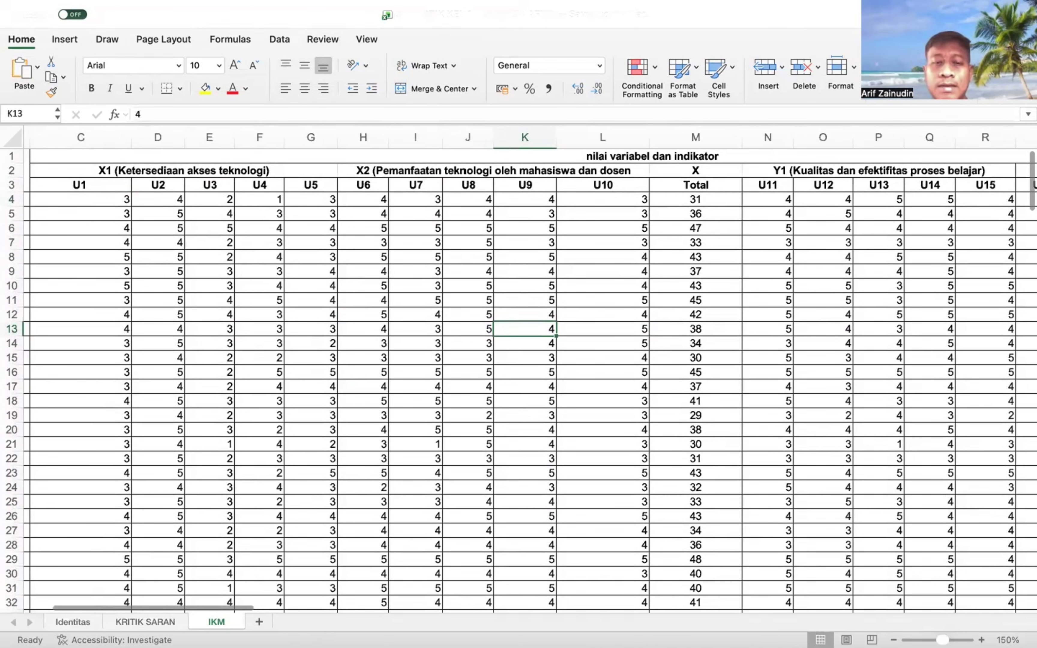
scroll(542, 461, right, 5)
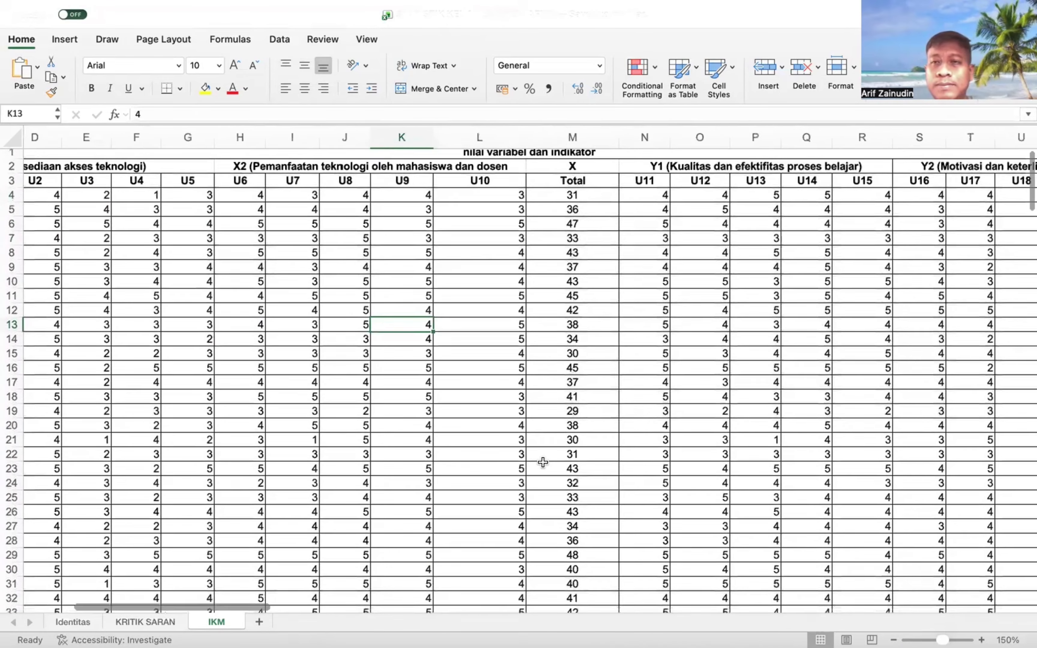
scroll(543, 462, right, 2)
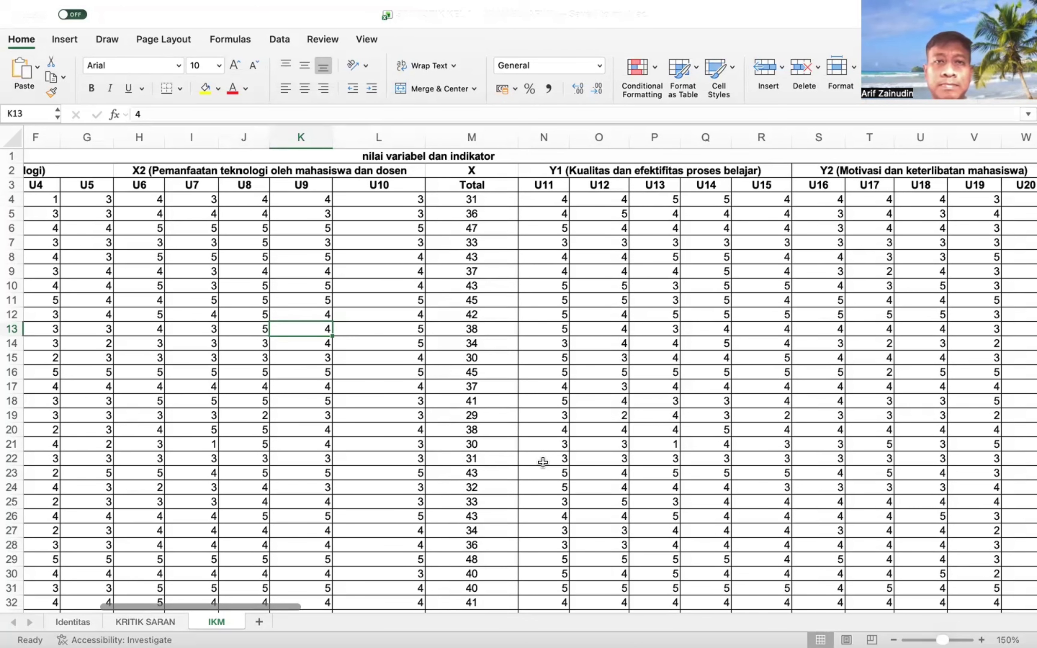
Switch from the SPSS Data Editor back to the IKM questionnaire sheet in Excel.
mouse_move(121, 33)
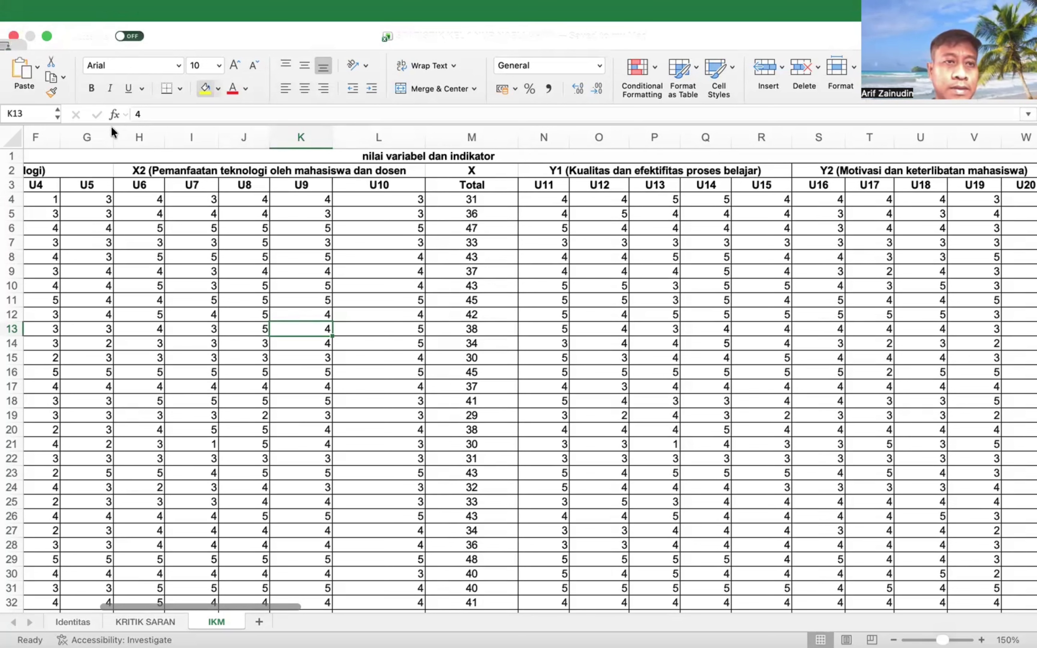
click(550, 312)
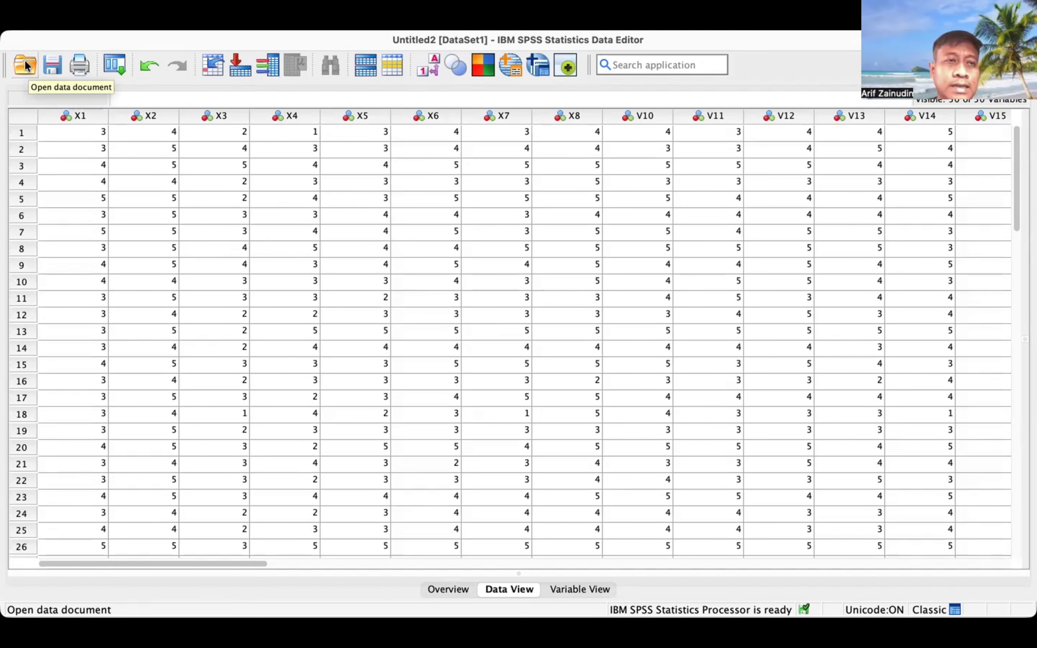
key(super+Tab)
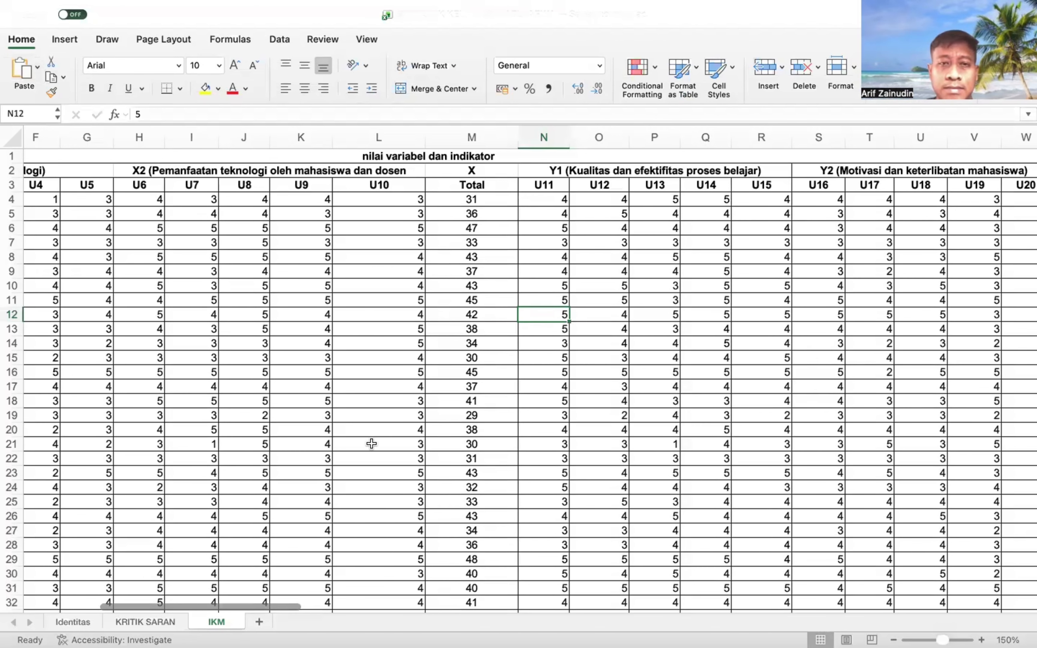
Switch to the SPSS Data Editor and set the Open Data file type to Excel (*.xls, *.xlsx, *.xlsm).
key(super+Tab)
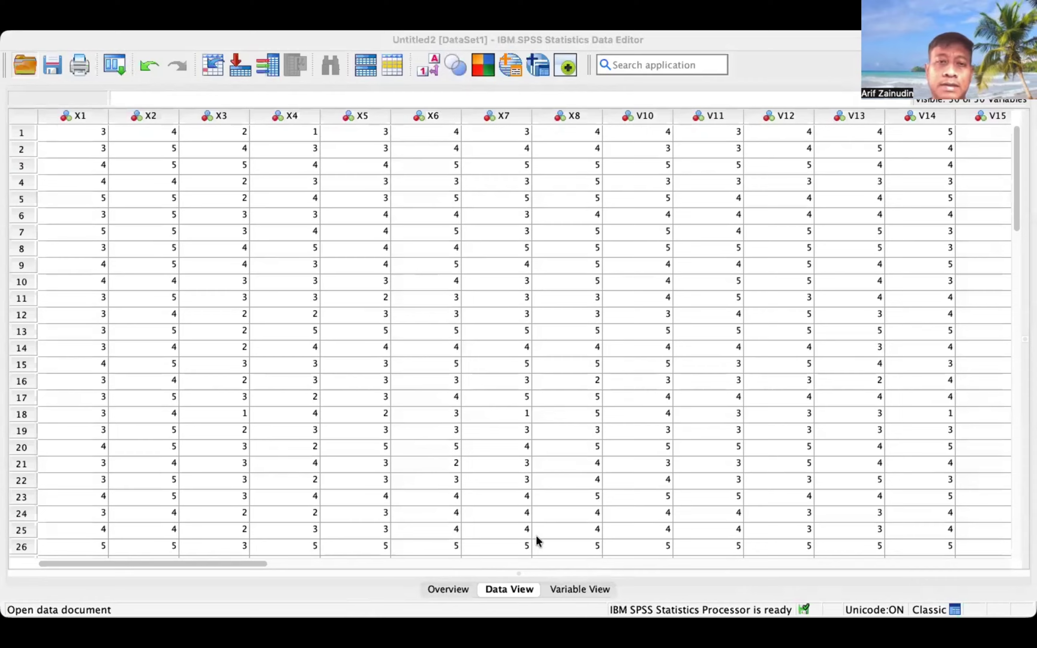
key(super+Tab)
key(super+Tab)
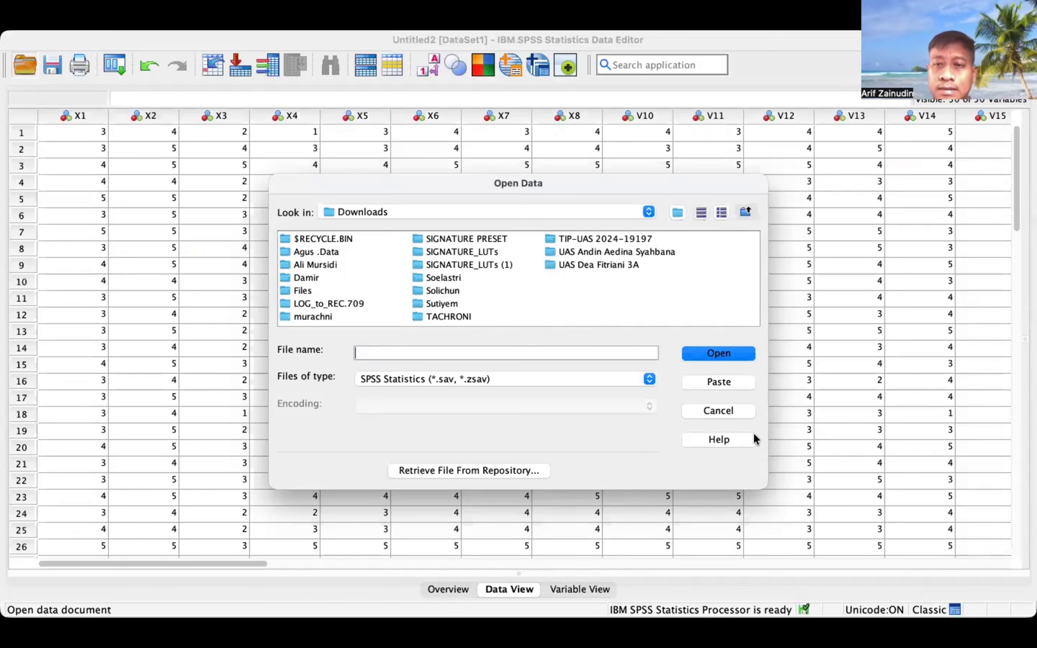
click(586, 211)
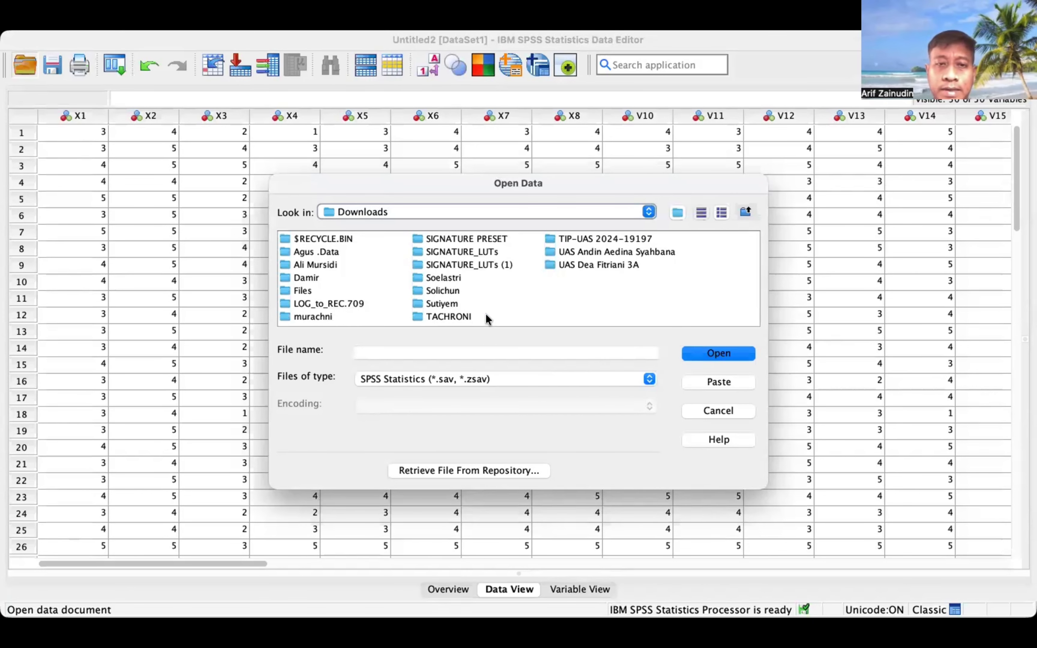
click(605, 377)
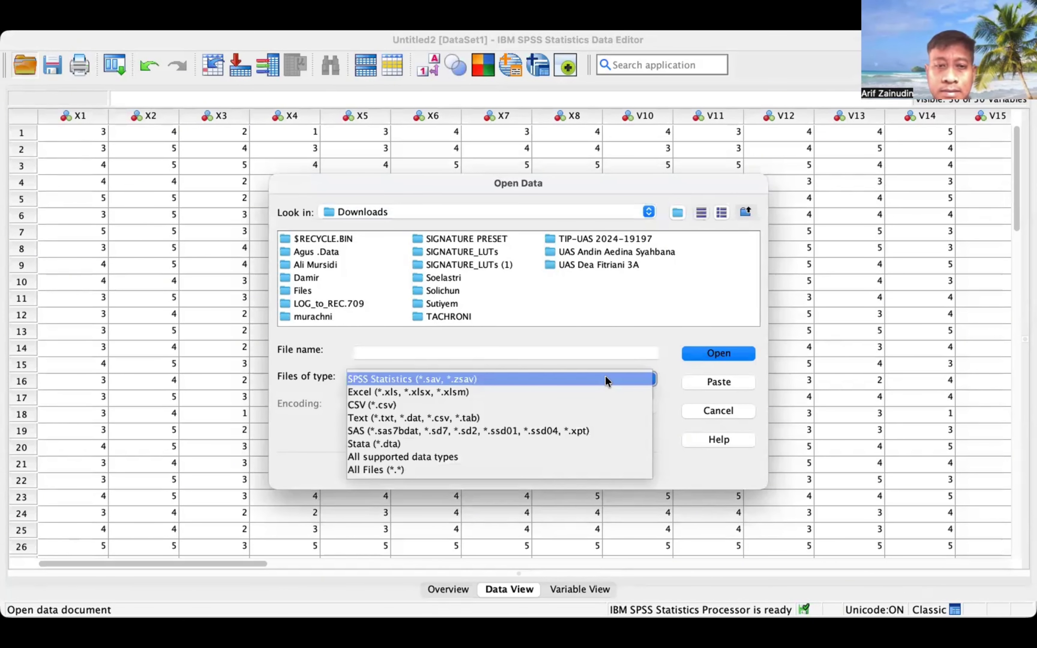
click(600, 394)
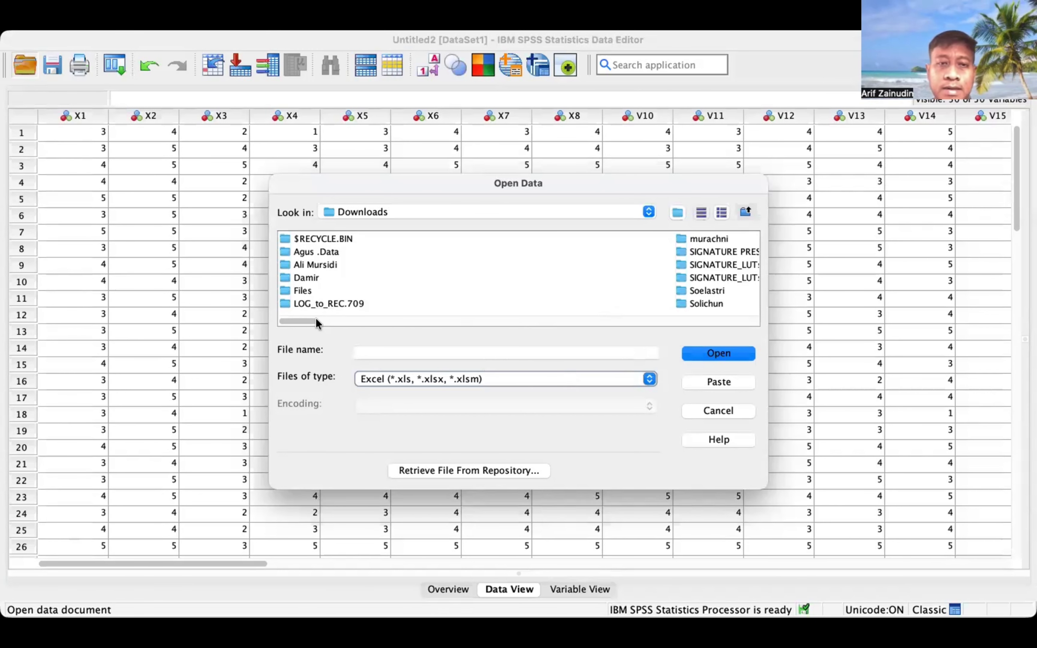
Open the STATISTIK KEL 1 Excel workbook from the Downloads folder.
drag(316, 319, 720, 329)
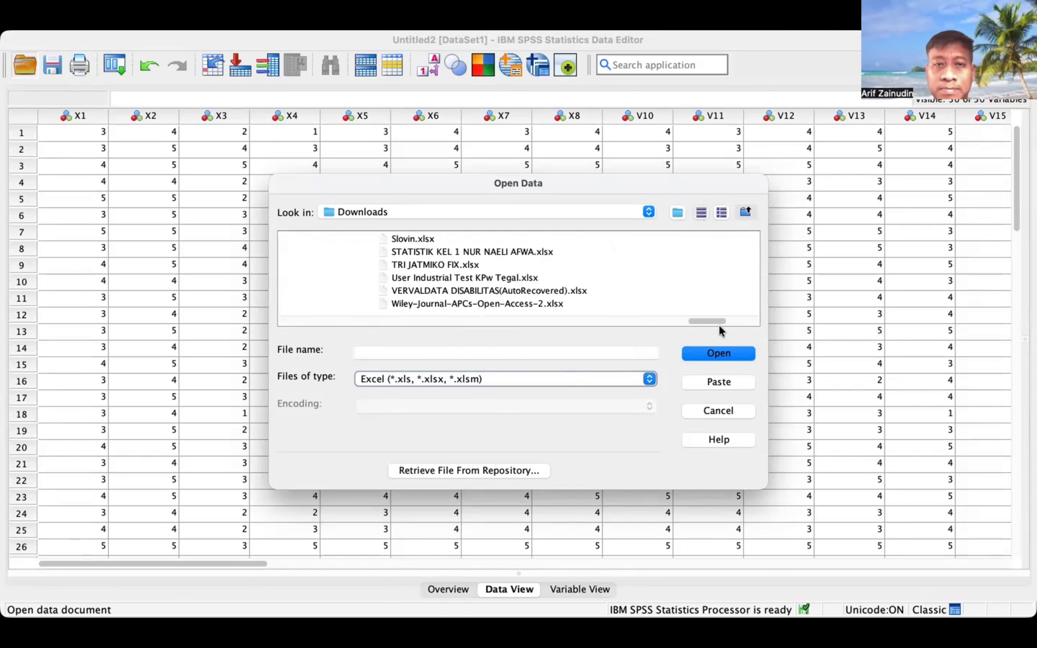
click(482, 253)
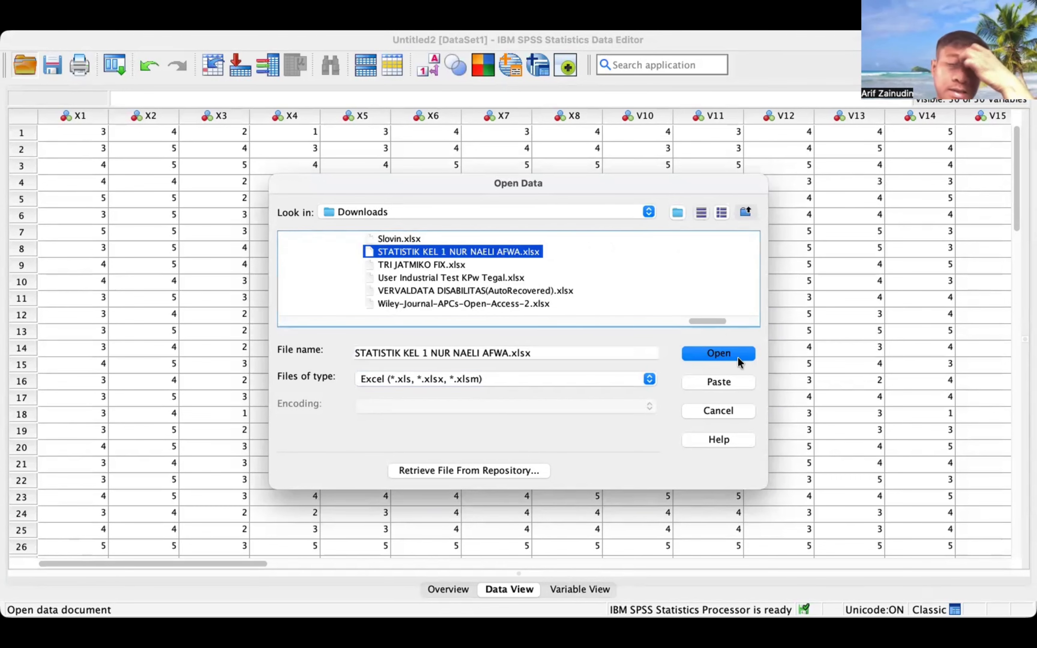
click(702, 352)
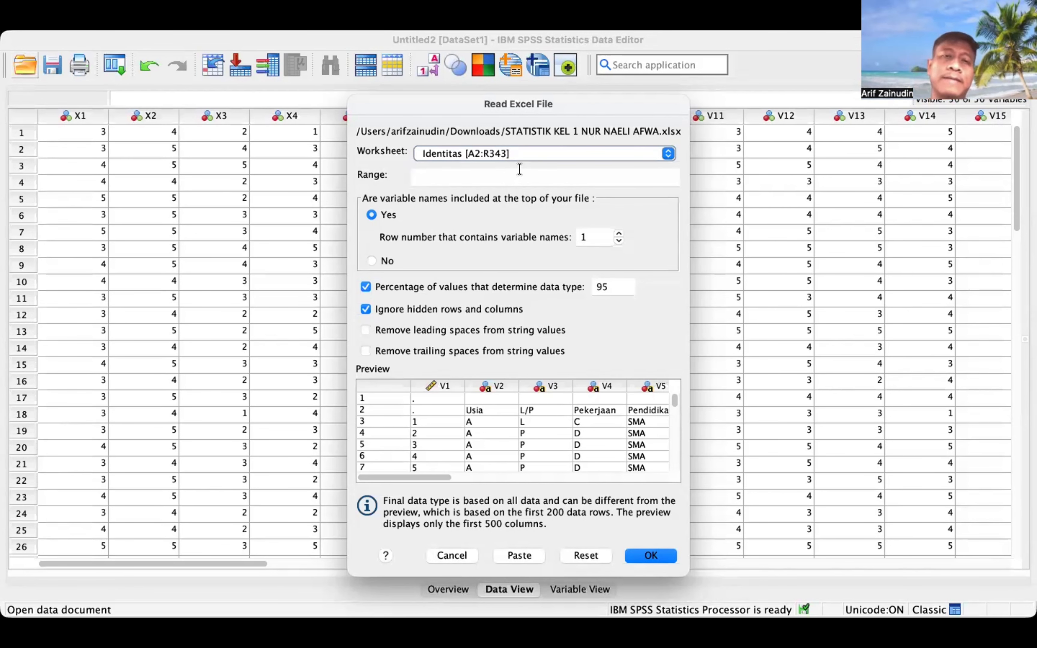
Import the IKM [B1:BA150] worksheet with variable names read from row 1, after checking its columns in the preview.
click(529, 147)
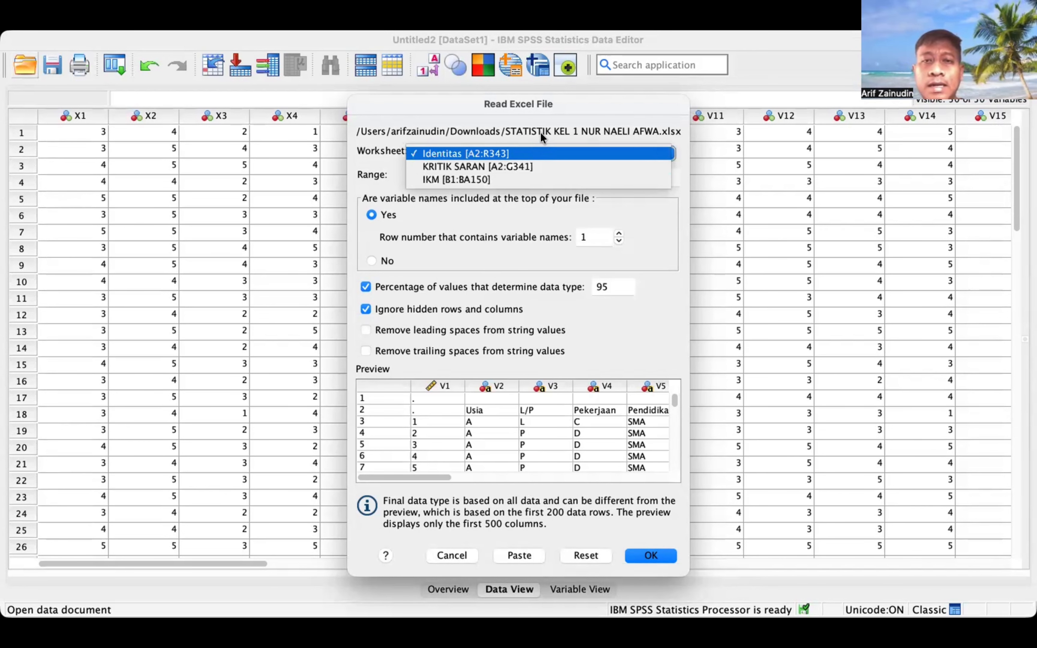
key(super+Tab)
key(super+Tab)
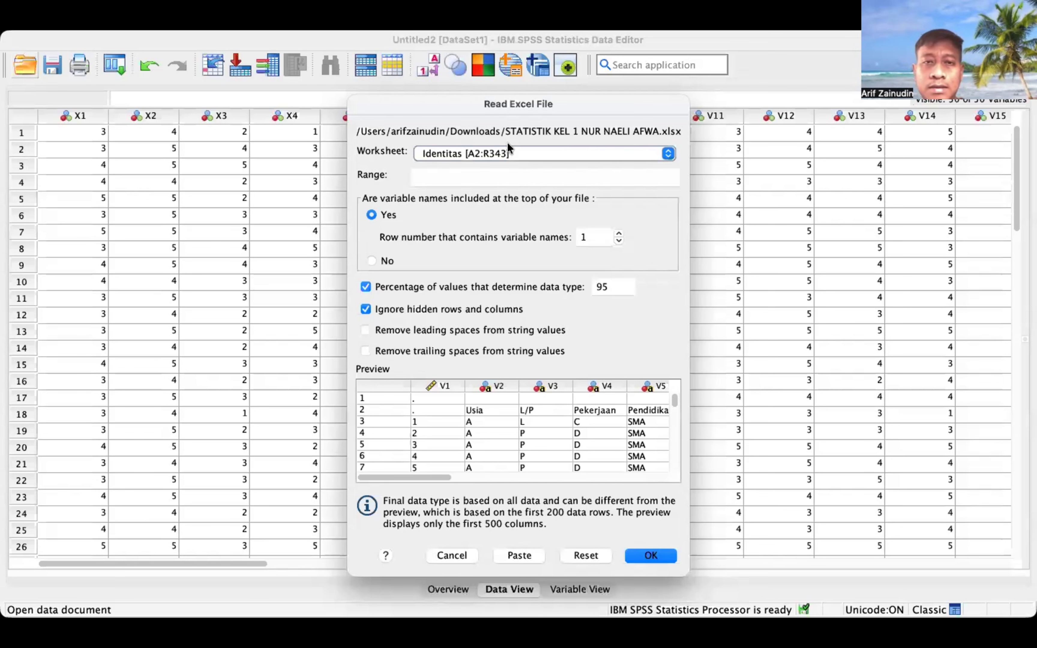
click(521, 148)
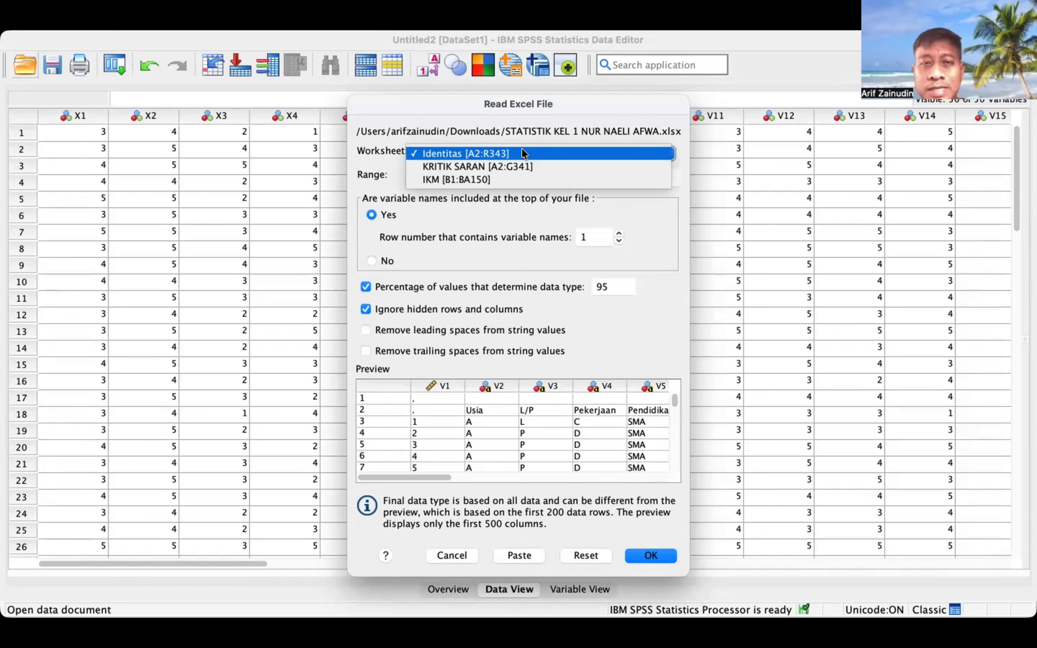
click(506, 180)
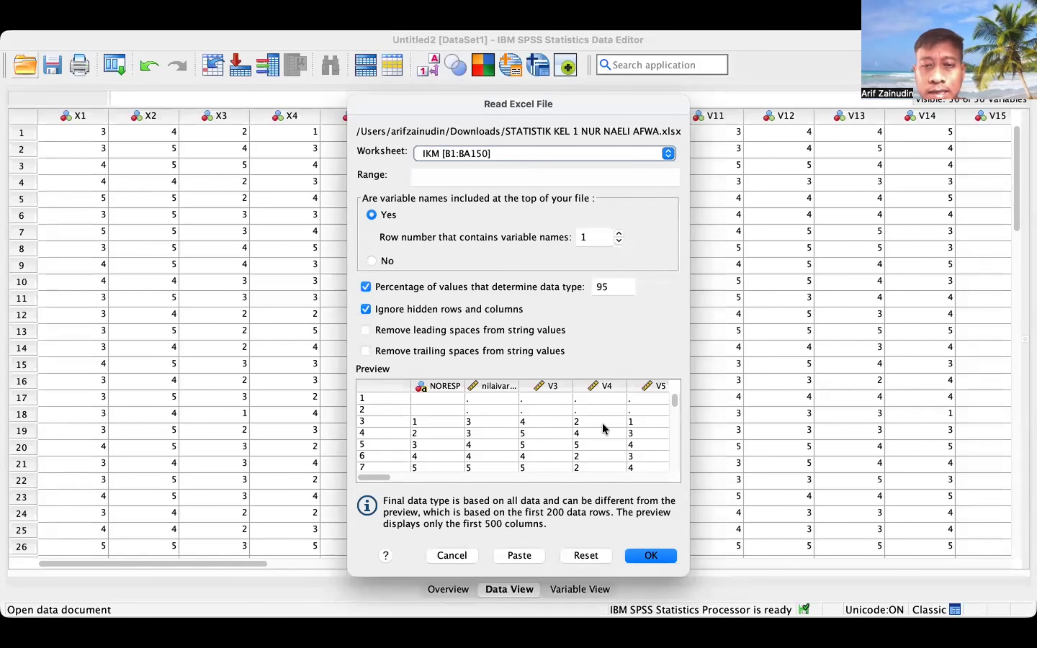
scroll(603, 425, right, 10)
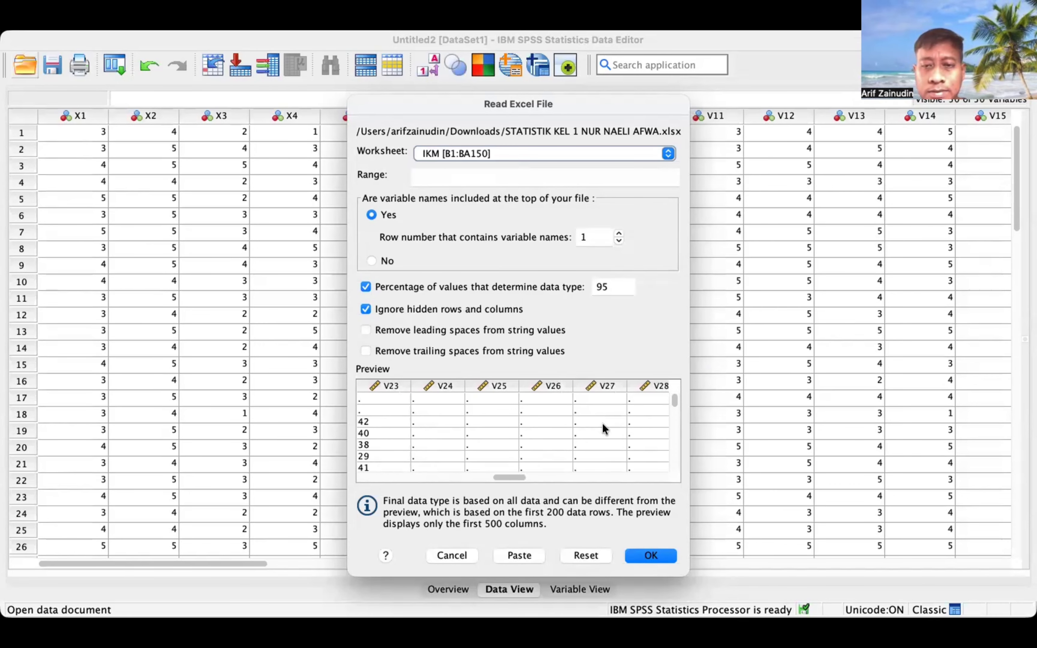
scroll(602, 423, left, 8)
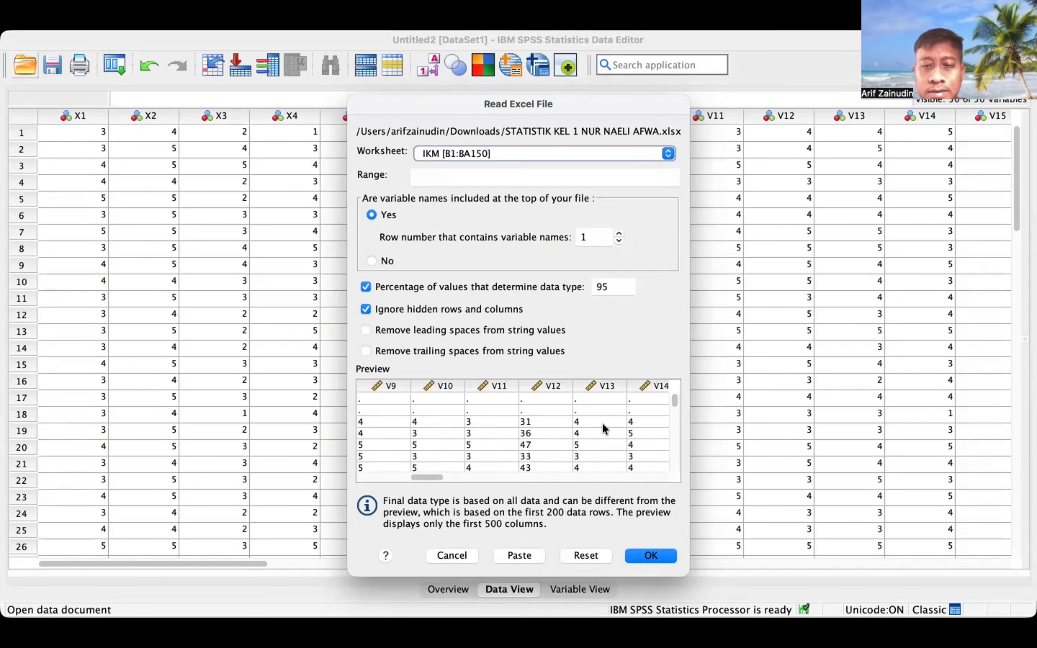
scroll(602, 422, left, 4)
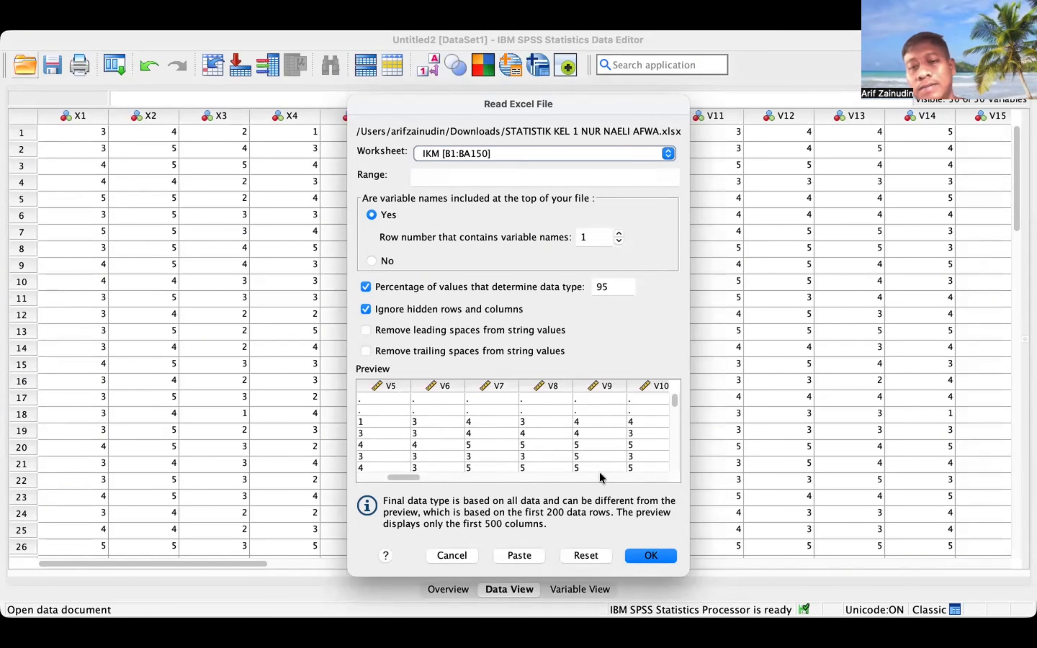
click(662, 554)
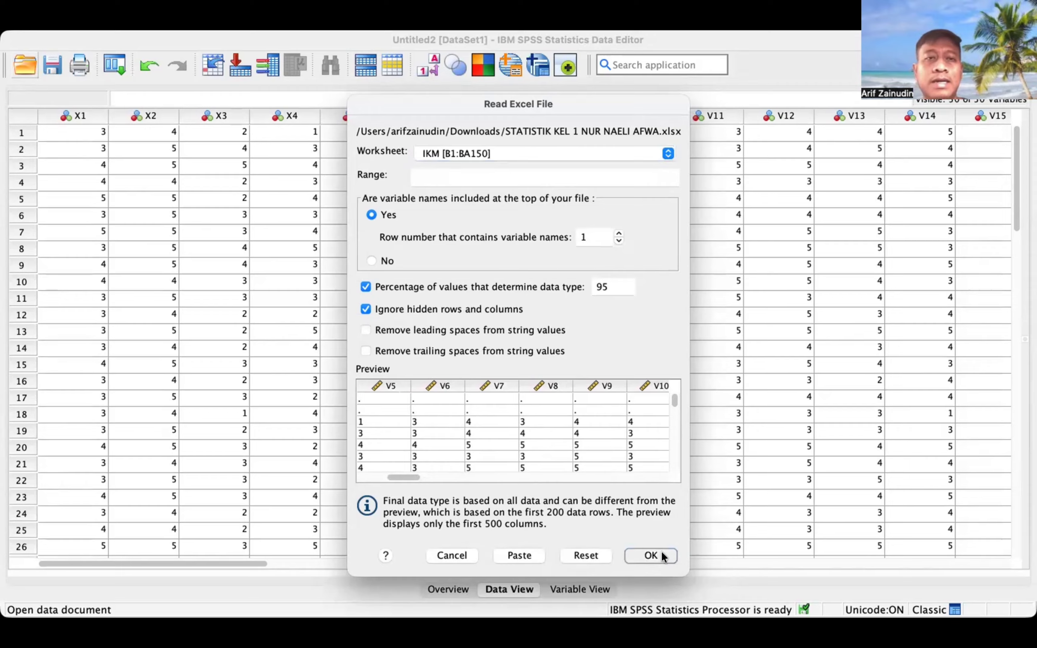
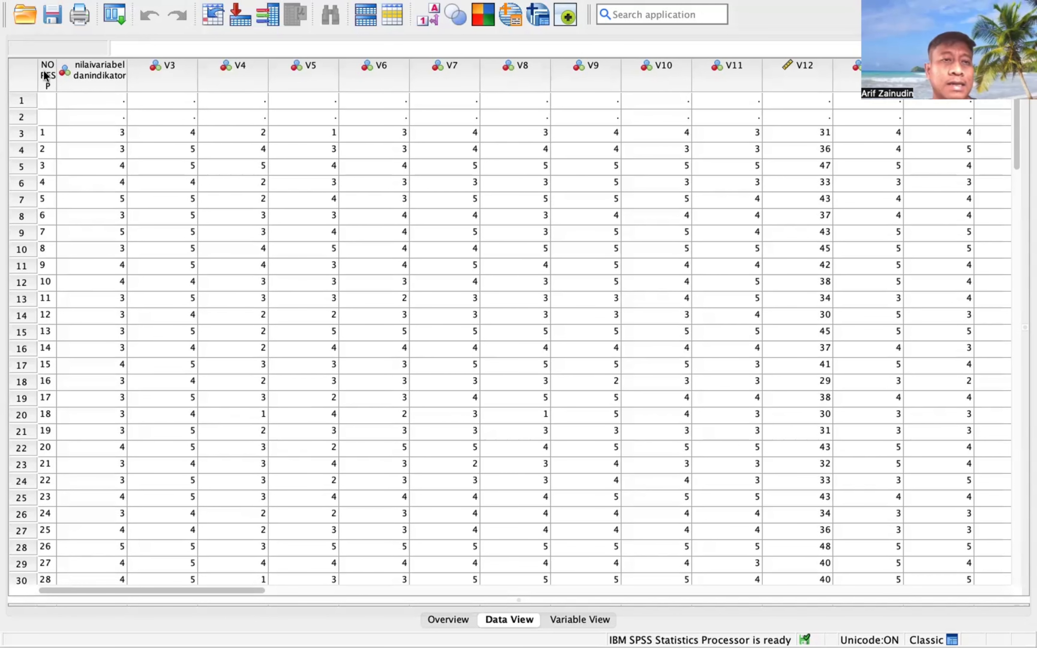
Compare the imported data with the Excel sheet and delete the NORESP variable from the dataset.
mouse_move(43, 70)
key(super+Tab)
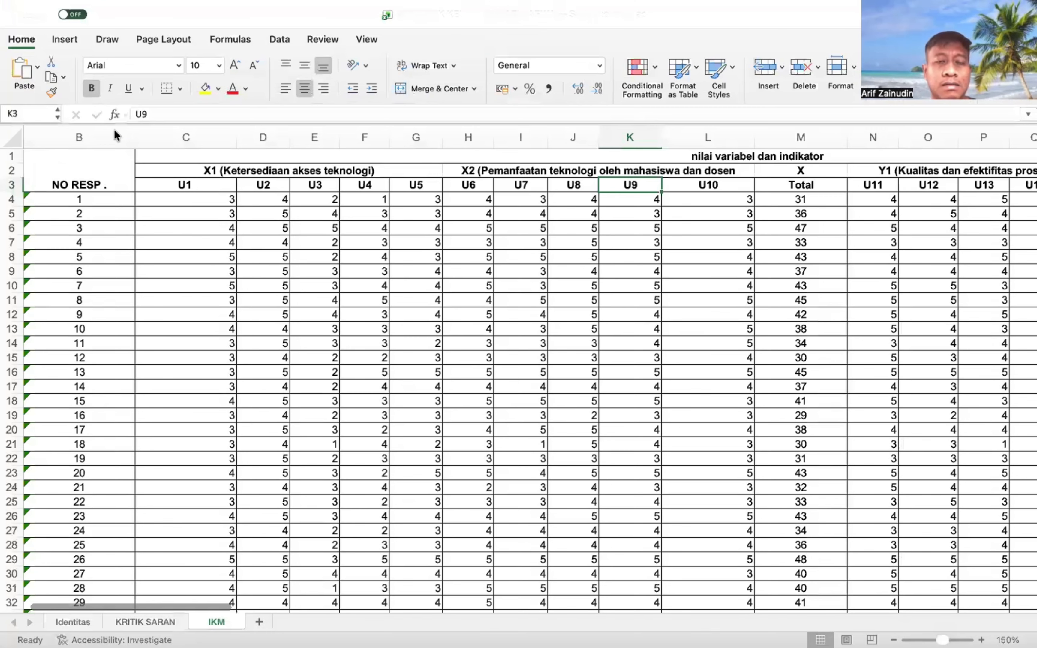
key(super+Tab)
click(107, 112)
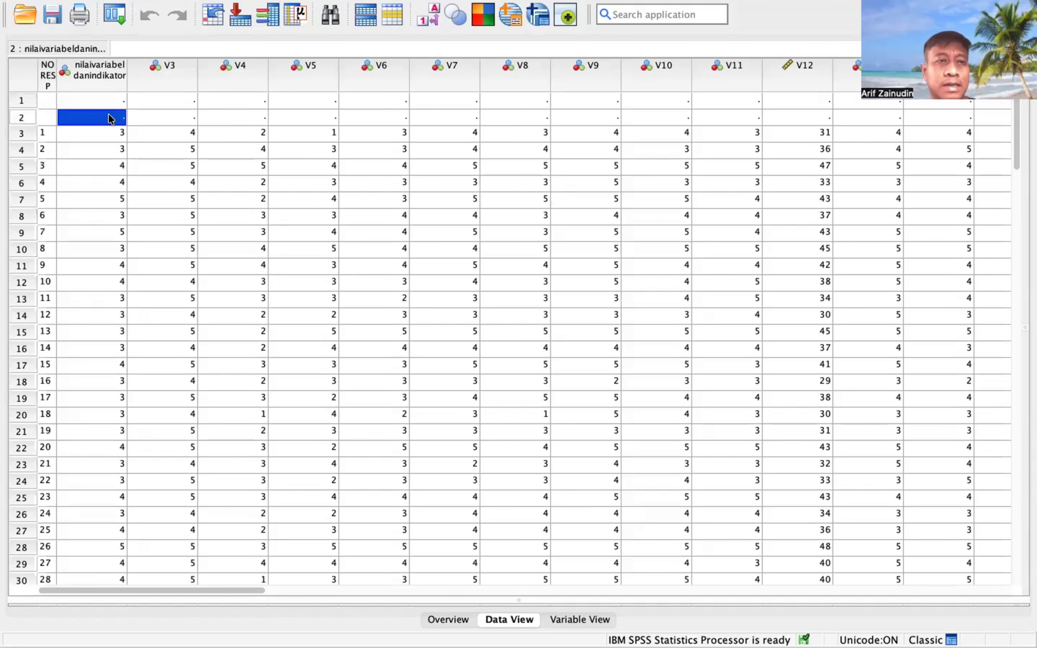
click(49, 81)
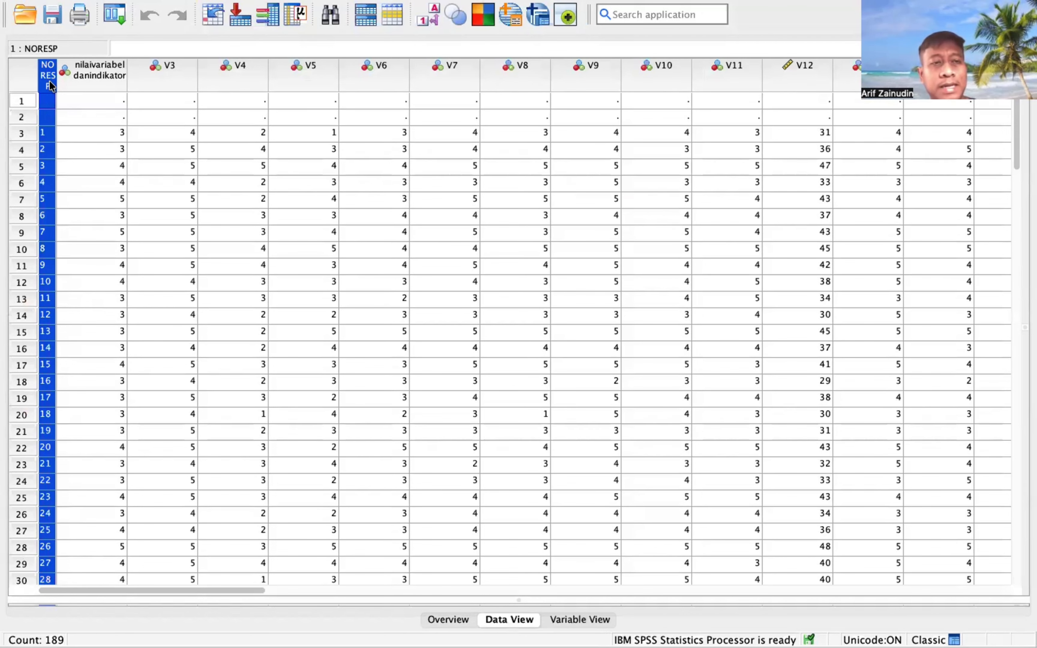
key(Delete)
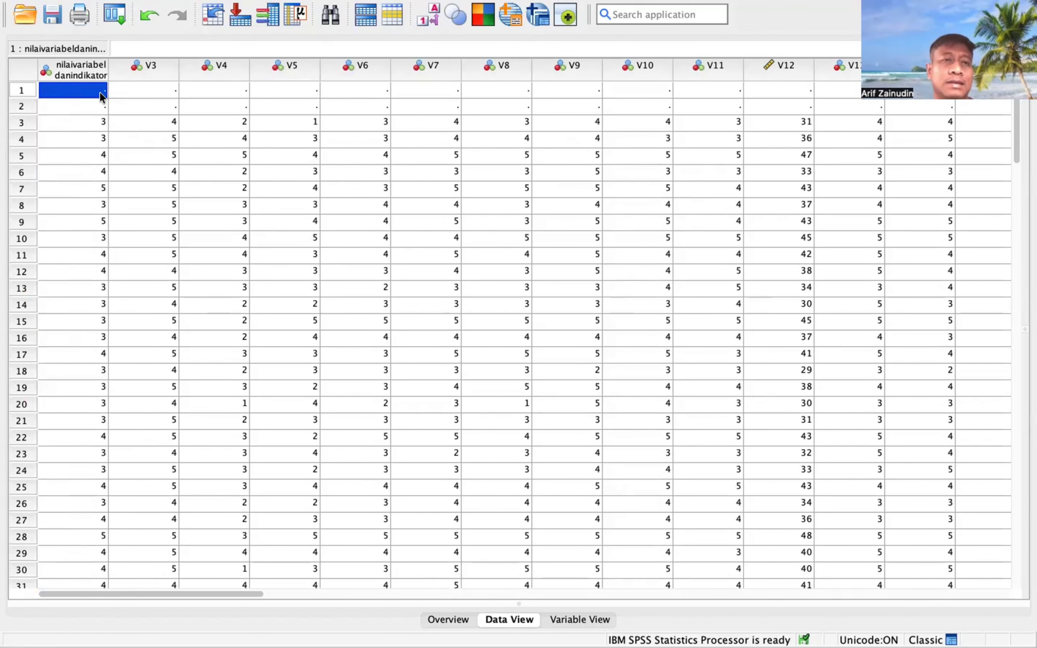
click(85, 70)
click(90, 171)
click(80, 72)
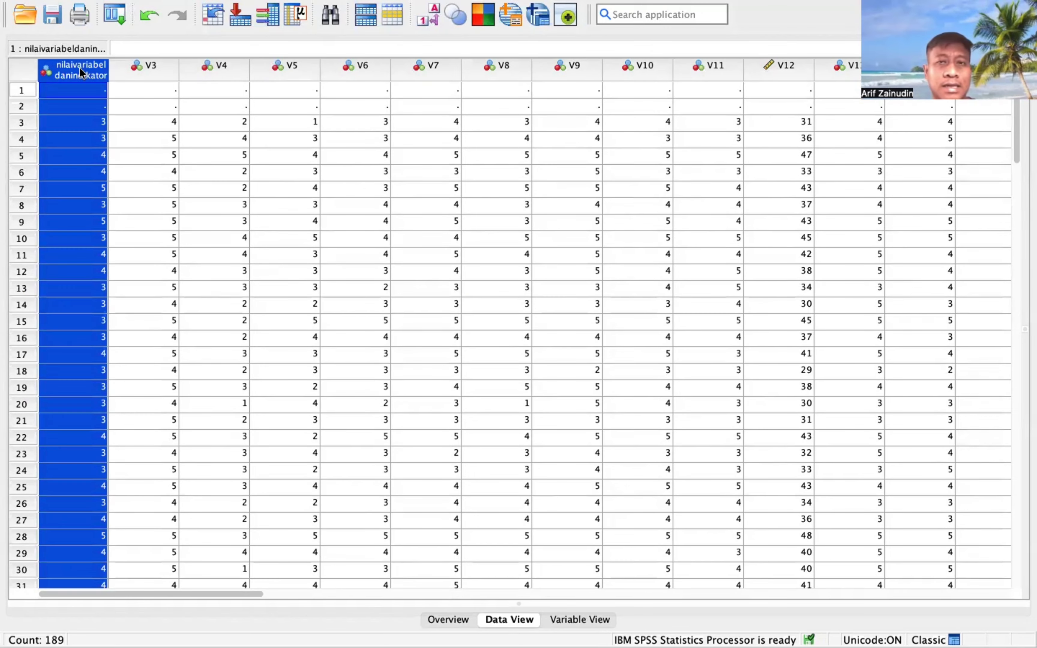
click(192, 84)
click(116, 101)
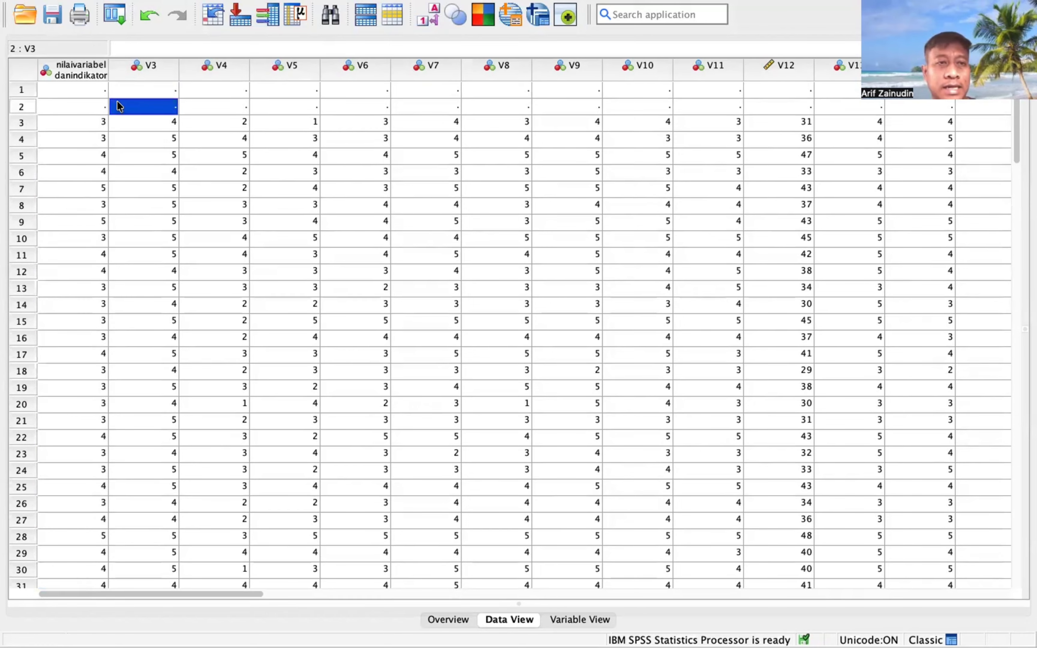
click(93, 88)
click(134, 96)
click(184, 105)
click(237, 94)
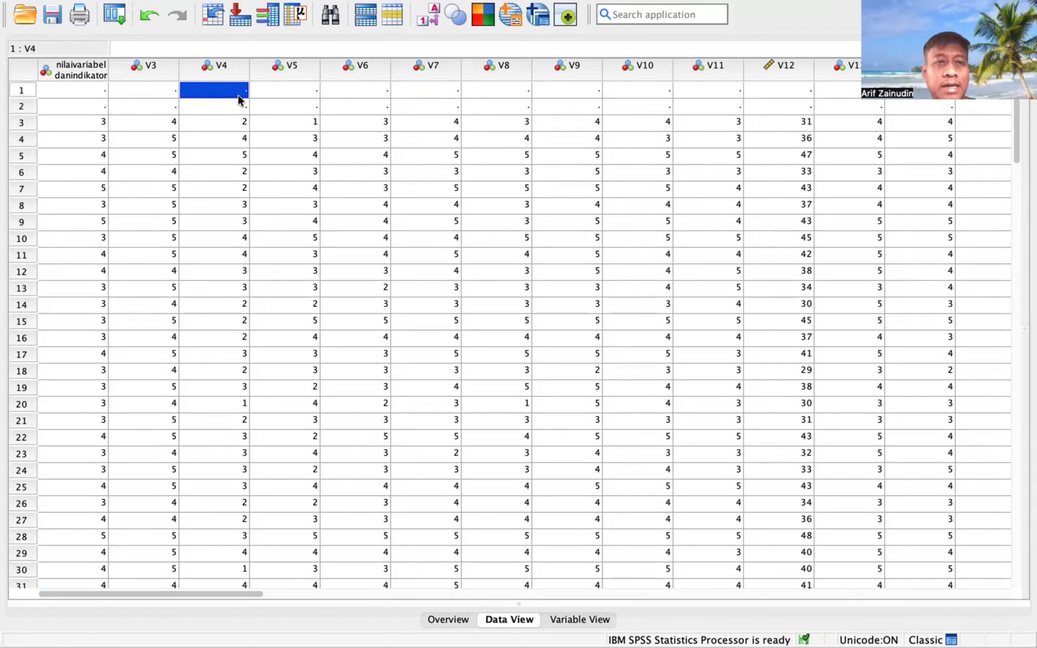
click(194, 107)
click(153, 105)
click(149, 92)
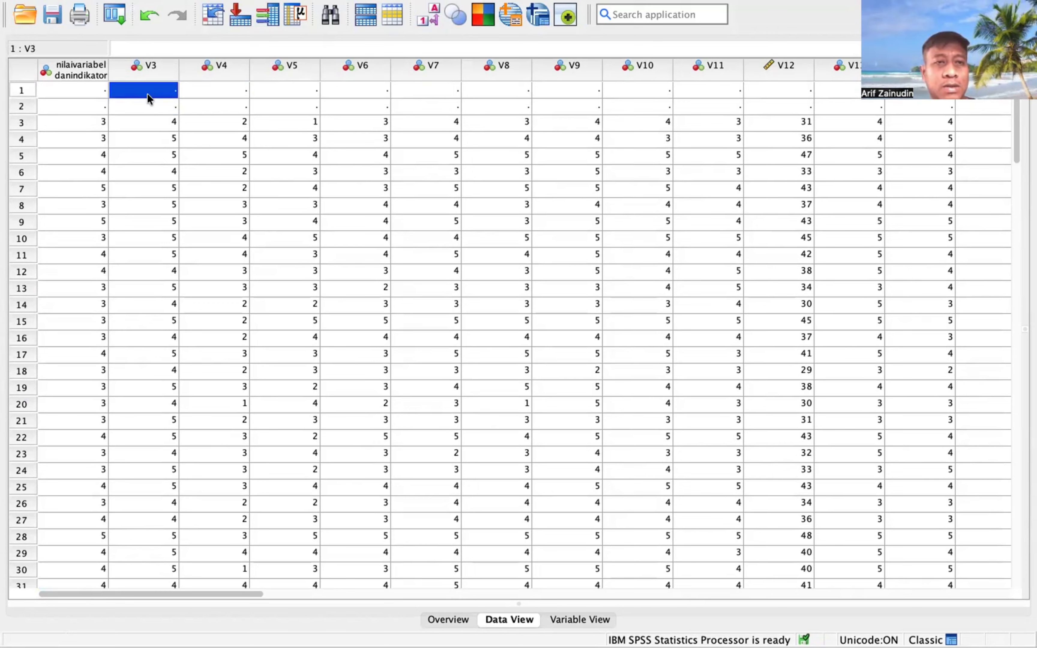
Delete the two empty cases in rows 1 and 2 of the imported data.
click(21, 92)
key(shift+Down)
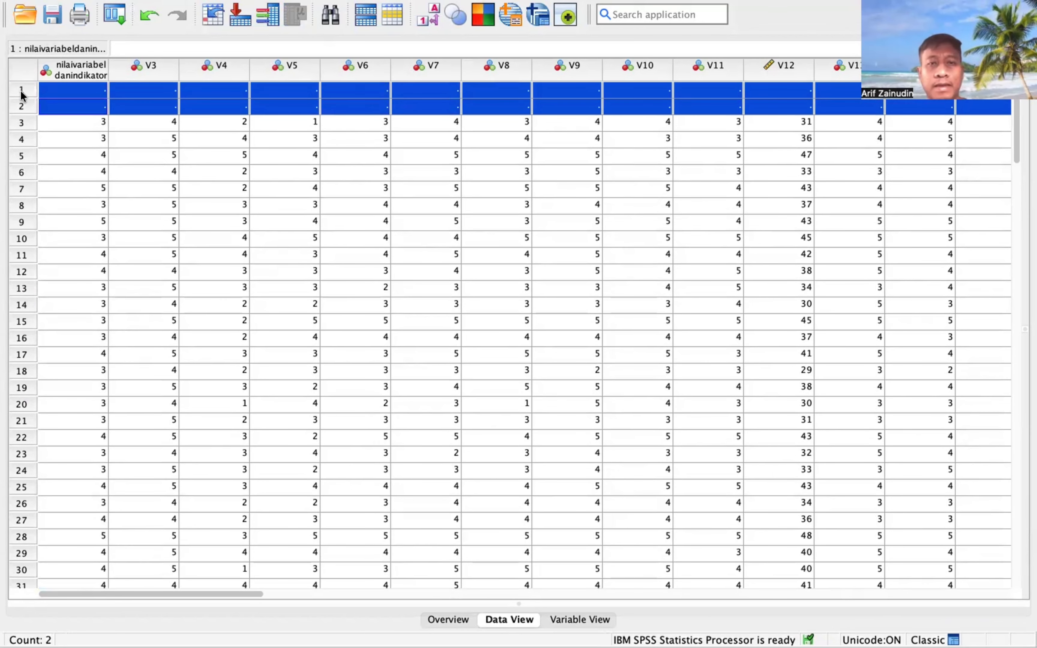
key(Delete)
click(108, 167)
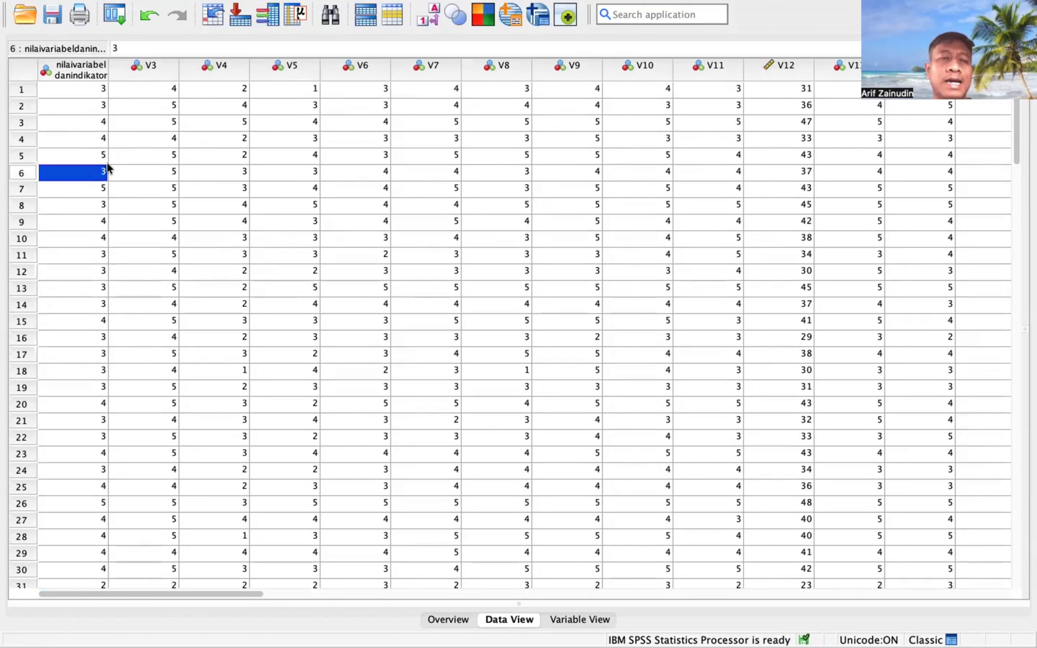
click(93, 88)
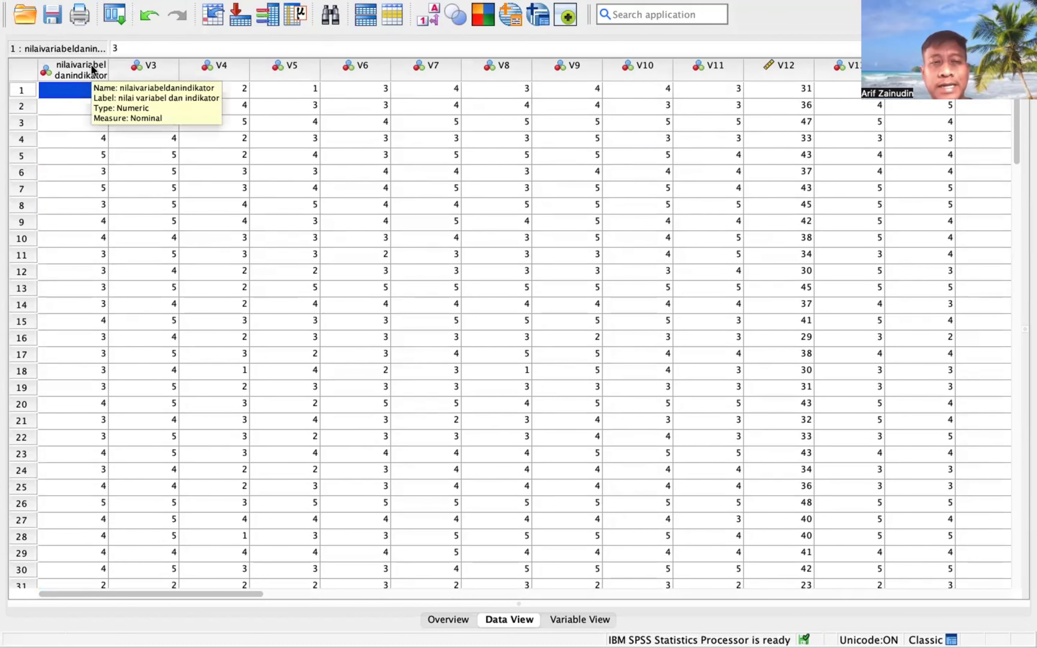
Delete the empty cases in rows 67 to 147 below the last filled case.
scroll(153, 471, down, 2)
scroll(153, 471, down, 12)
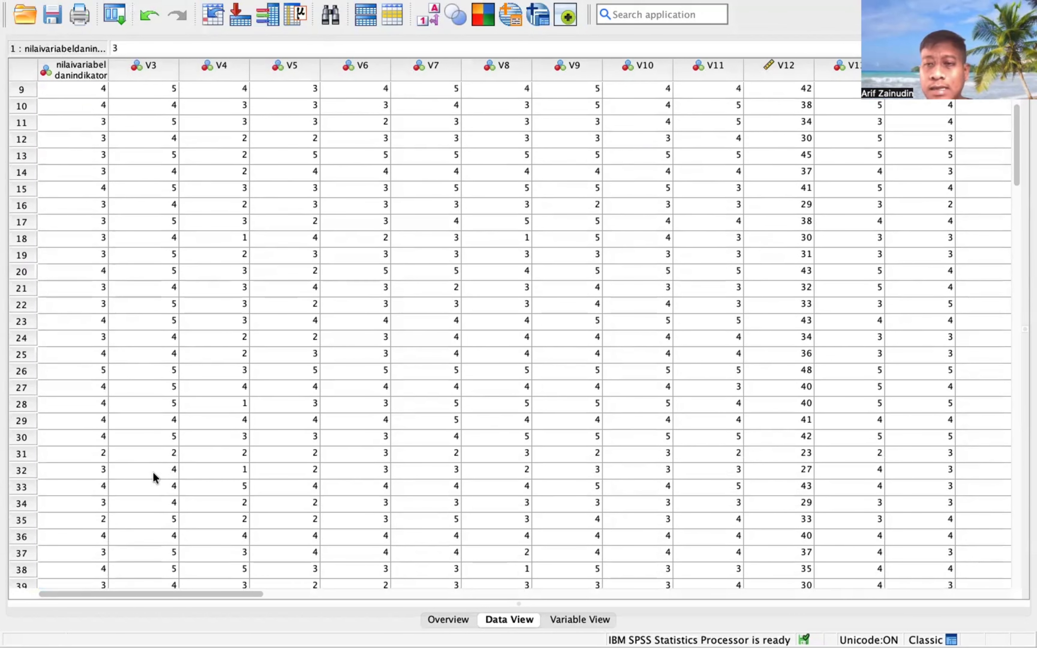
scroll(153, 472, right, 1)
scroll(153, 471, down, 2)
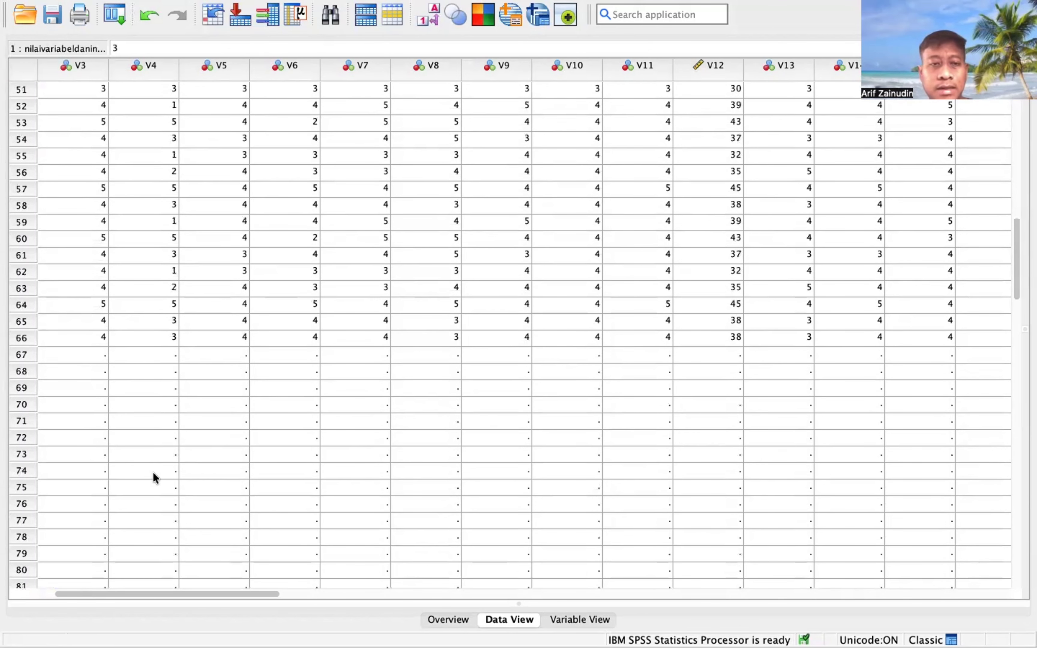
click(26, 355)
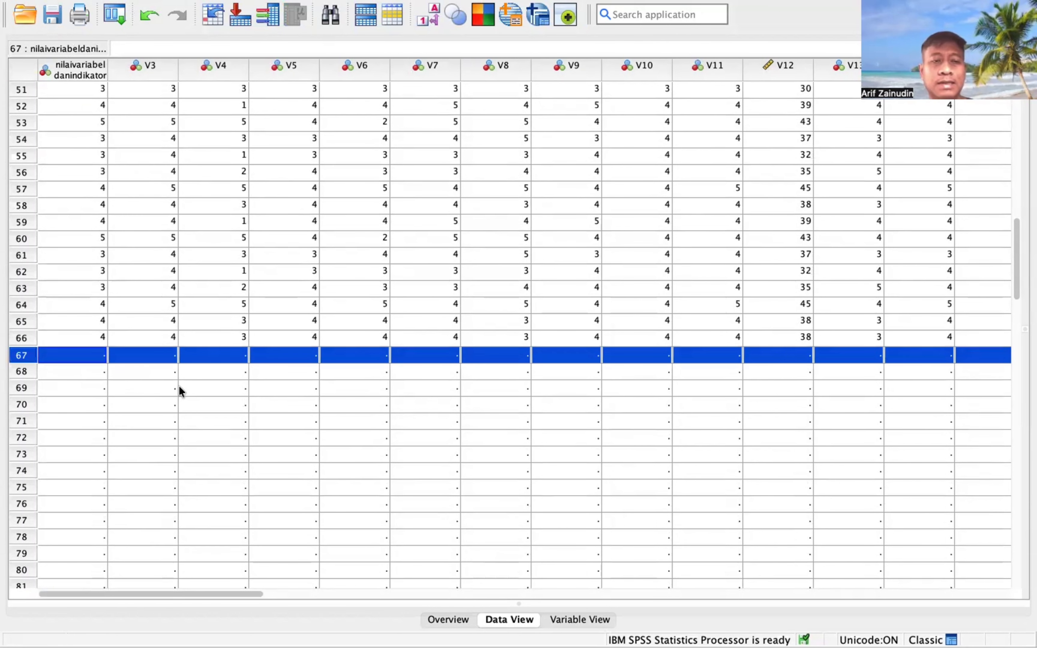
key(shift+Down)
key(shift+Down)
key(shift+Down)
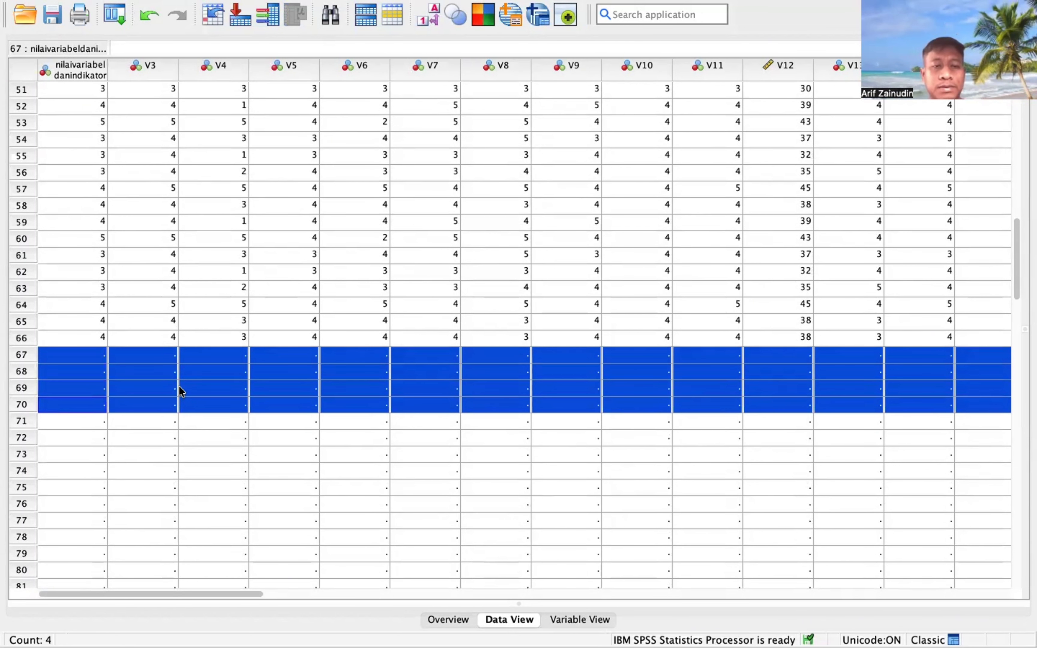
key(shift+Down)
key(shift+Down)
key(shift+Down)
key(shift+Down)
key(shift+Down)
key(shift+Down)
key(shift+Down)
key(shift+Down)
key(shift+Down)
key(shift+Down)
key(shift+Down)
key(shift+Down)
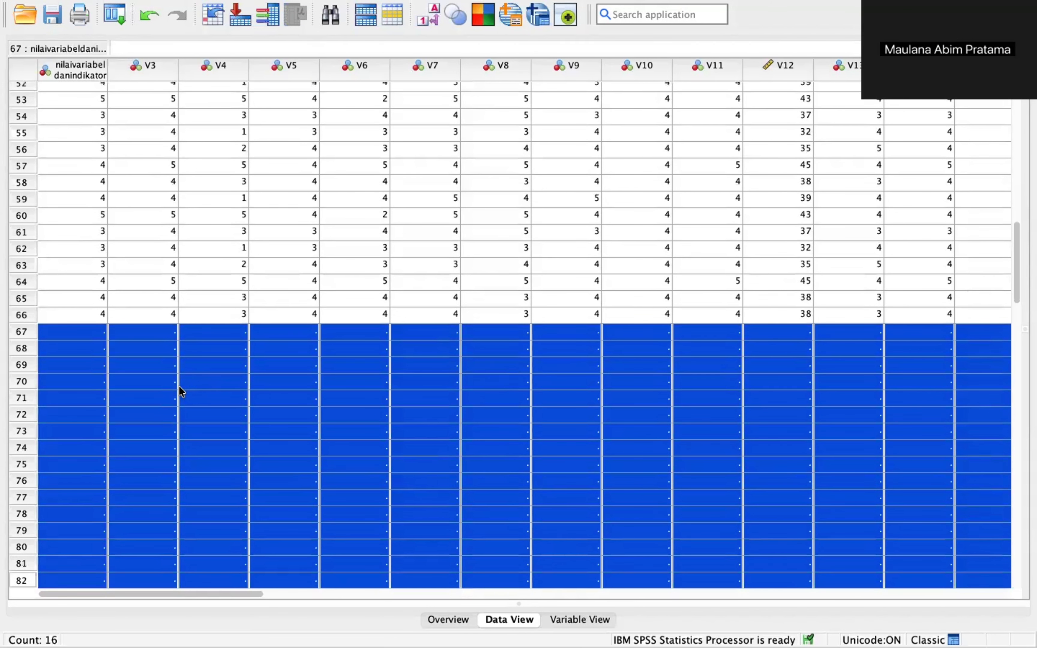
key(shift+Down)
key(shift+Down)
key(shift+Down)
key(shift+Down)
key(shift+Down)
key(shift+Down)
key(shift+Down)
key(shift+Down)
key(shift+Down)
key(shift+Down)
key(shift+Down)
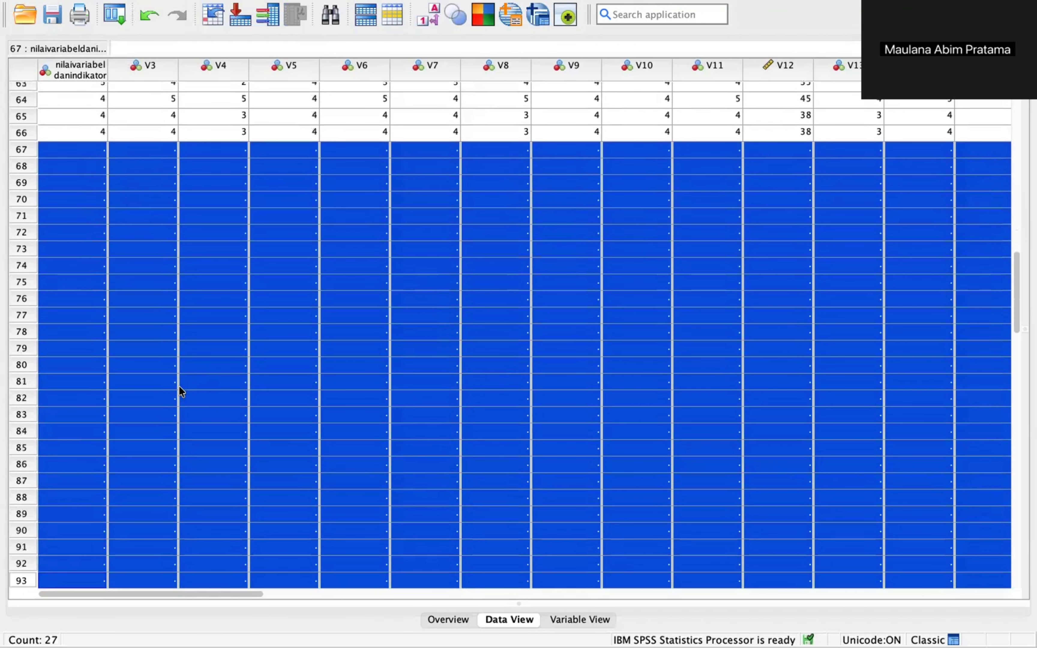
key(shift+Down)
key(shift+Down)
key(shift+Down)
key(shift+Down)
key(shift+Down)
key(shift+Down)
key(shift+Down)
key(shift+Down)
key(shift+Down)
key(shift+Down)
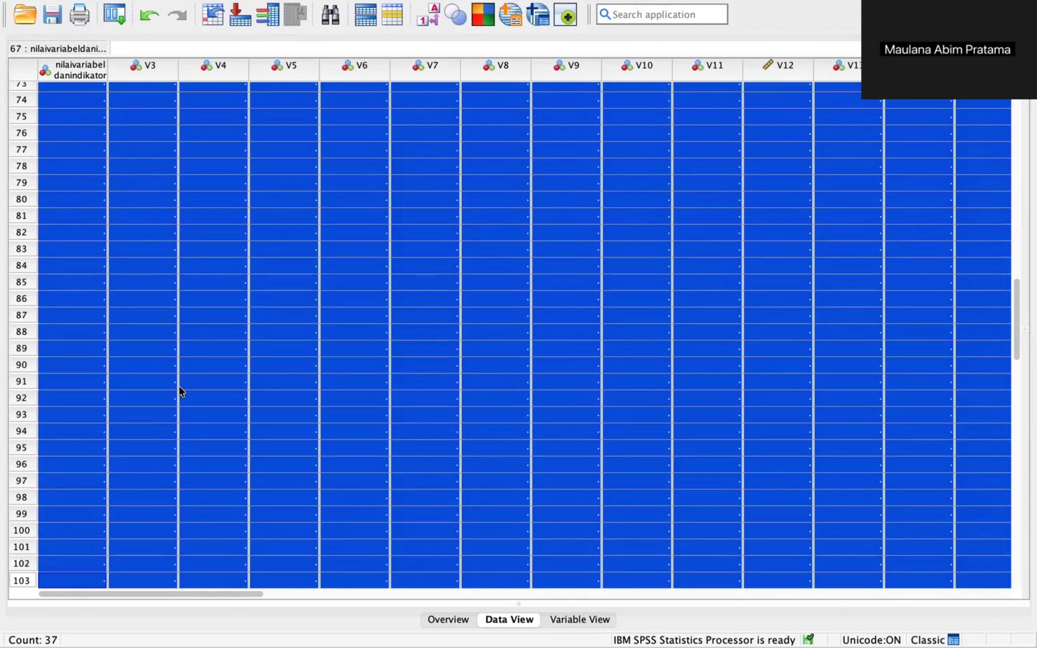
key(shift+Down)
key(shift+Down)
key(shift+Down)
key(shift+Down)
key(shift+Down)
key(shift+Down)
key(shift+Down)
key(shift+Down)
key(shift+Down)
key(shift+Down)
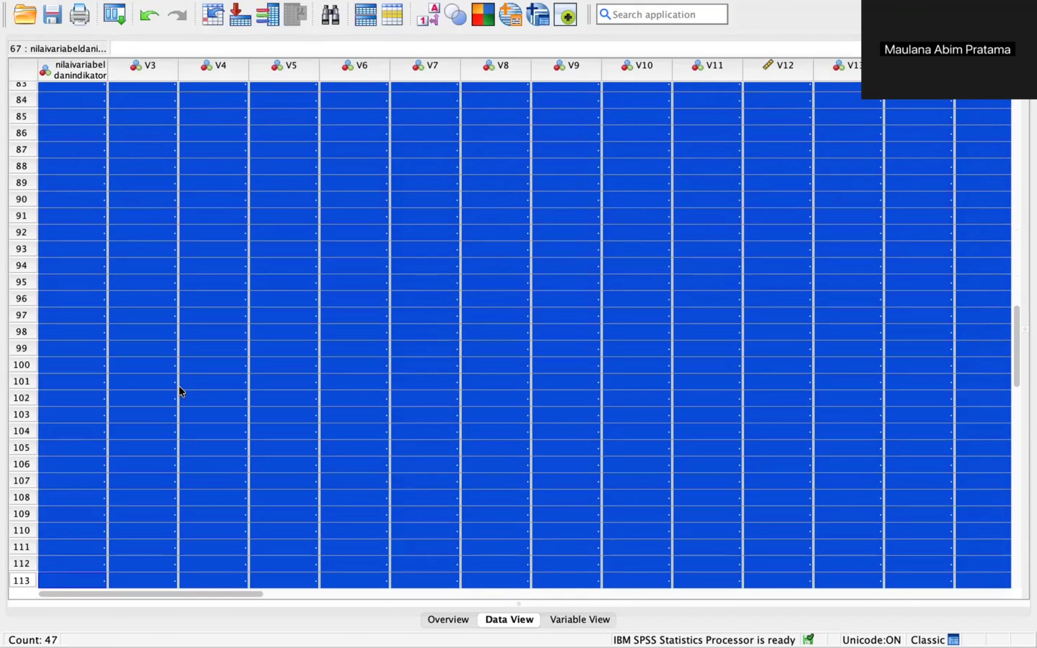
key(shift+Down)
key(shift+Down)
key(shift+Down)
key(shift+Down)
key(shift+Down)
key(shift+Down)
key(shift+Down)
key(shift+Down)
key(shift+Down)
key(shift+Down)
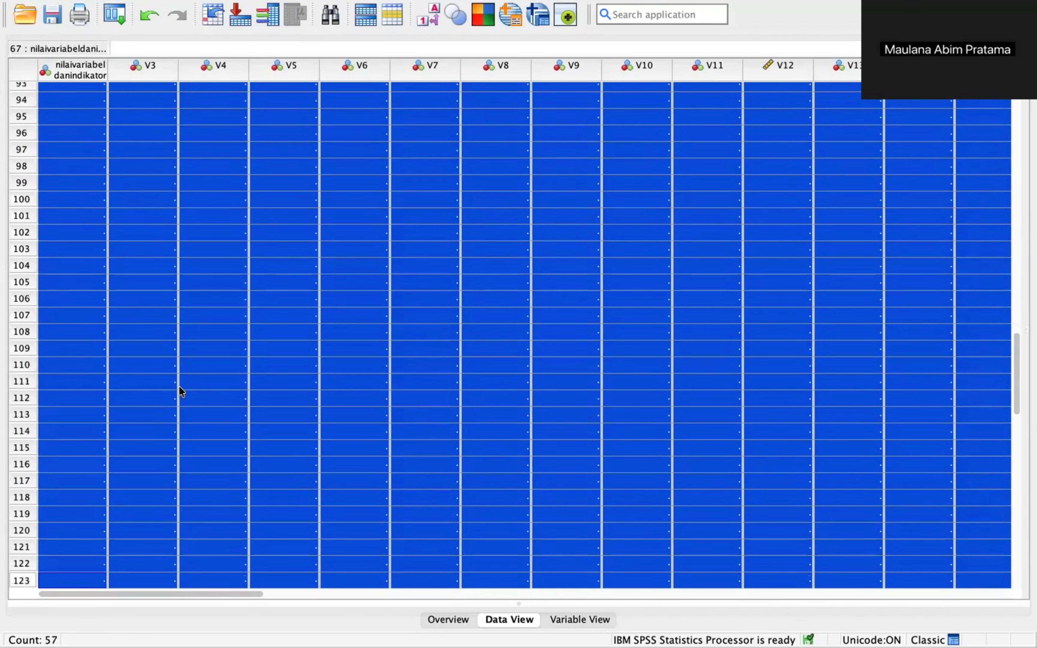
key(shift+Down)
key(shift+Down)
key(shift+Down)
key(shift+Down)
key(shift+Down)
key(shift+Down)
key(shift+Down)
key(shift+Down)
key(shift+Down)
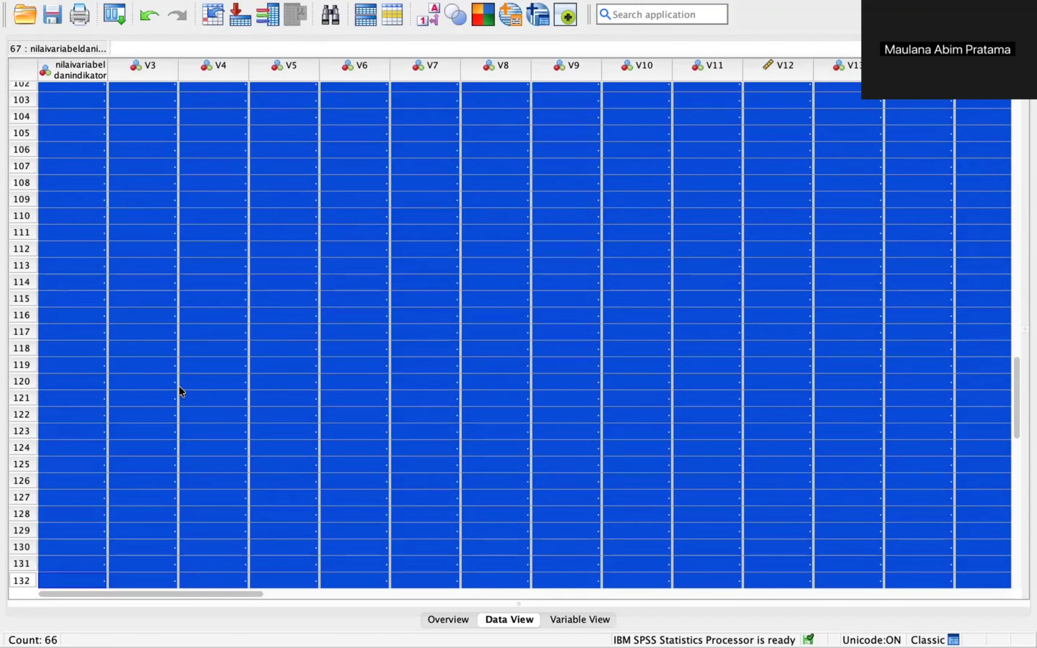
key(shift+Down)
key(shift+Down)
key(shift+Down)
key(shift+Down)
key(shift+Down)
key(shift+Down)
key(shift+Down)
key(shift+Down)
key(shift+Down)
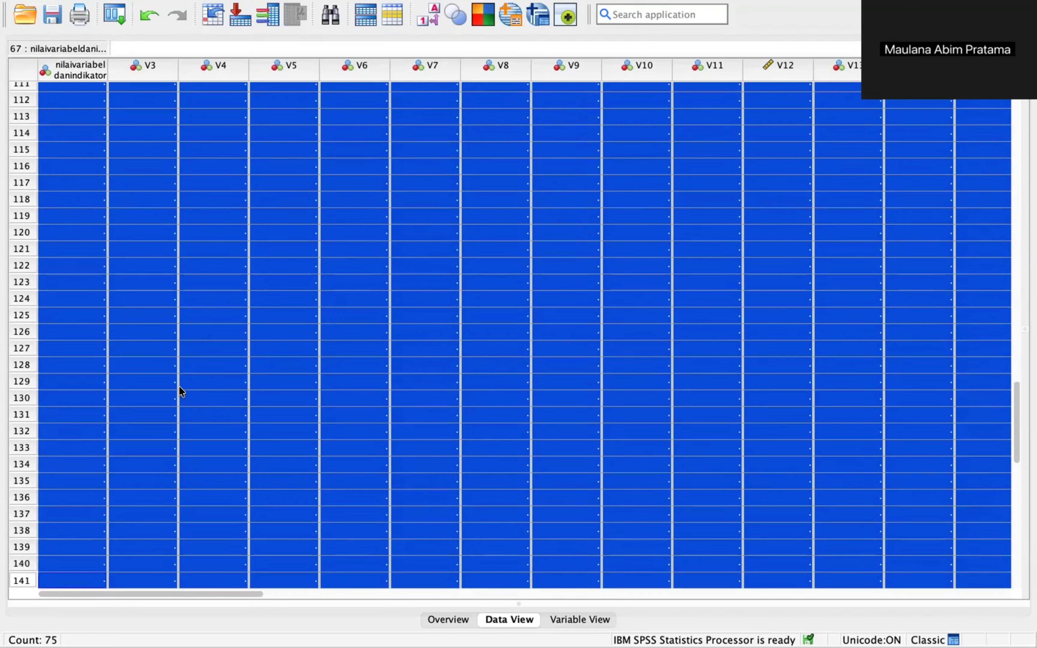
key(shift+Down)
key(shift+Down)
key(shift+Down)
key(shift+Down)
key(shift+Down)
key(shift+Down)
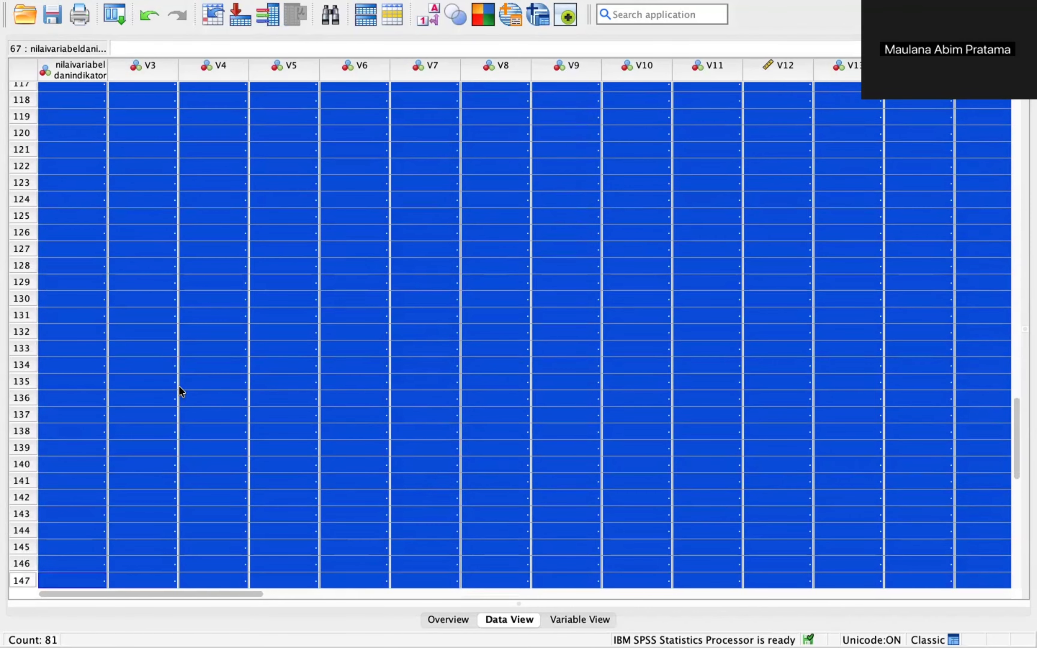
key(Delete)
Check the end of the dataset for leftover empty cases below row 66.
scroll(293, 348, up, 15)
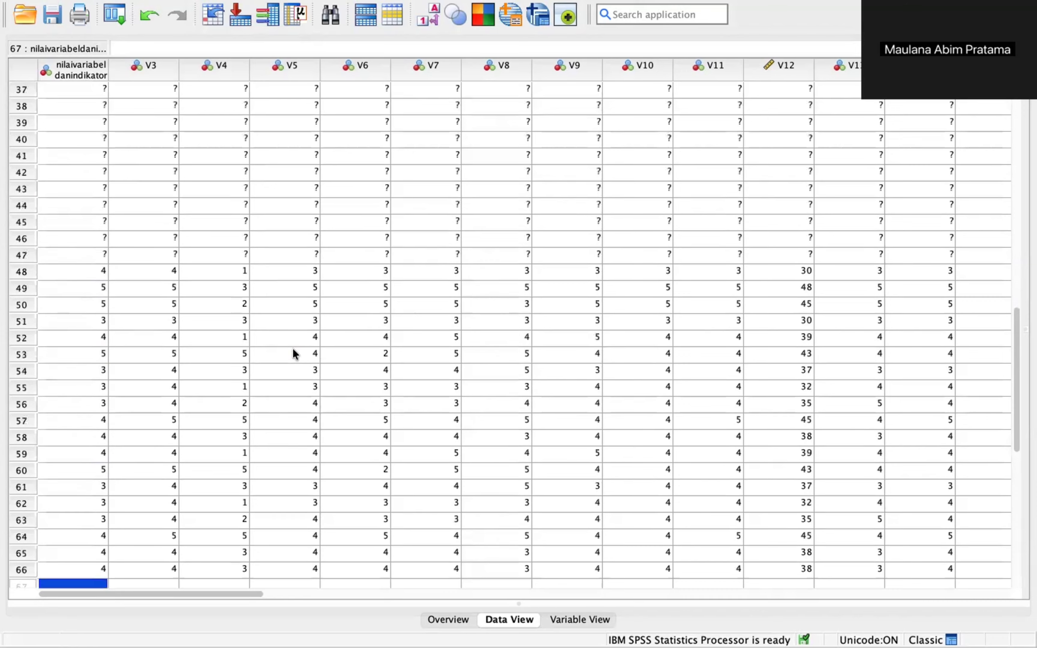
click(306, 411)
scroll(306, 410, down, 5)
scroll(306, 410, right, 1)
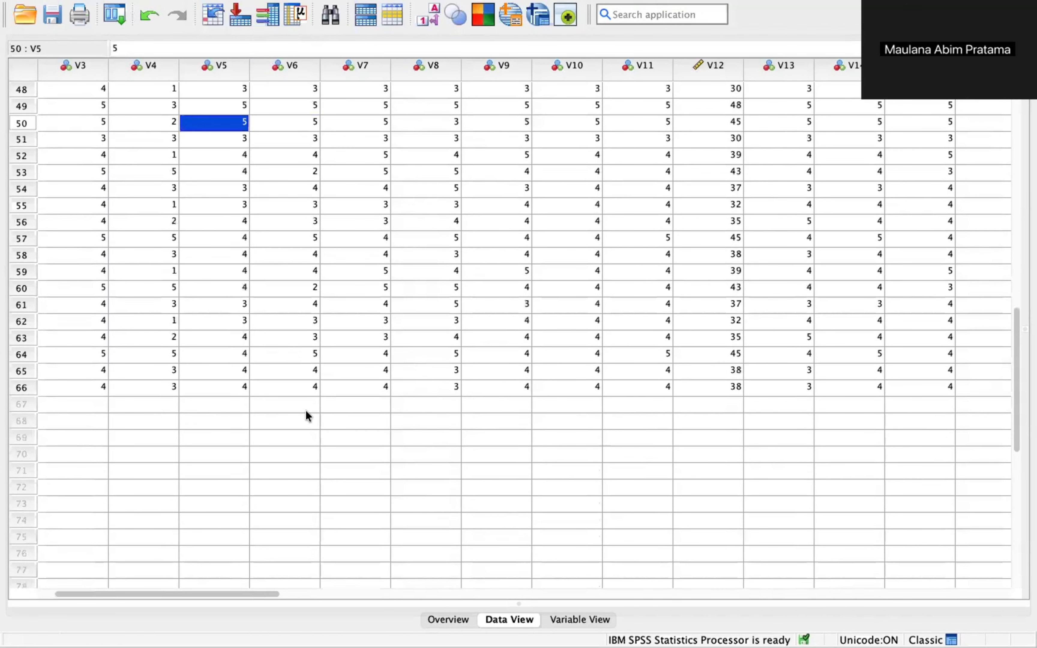
click(169, 435)
click(90, 411)
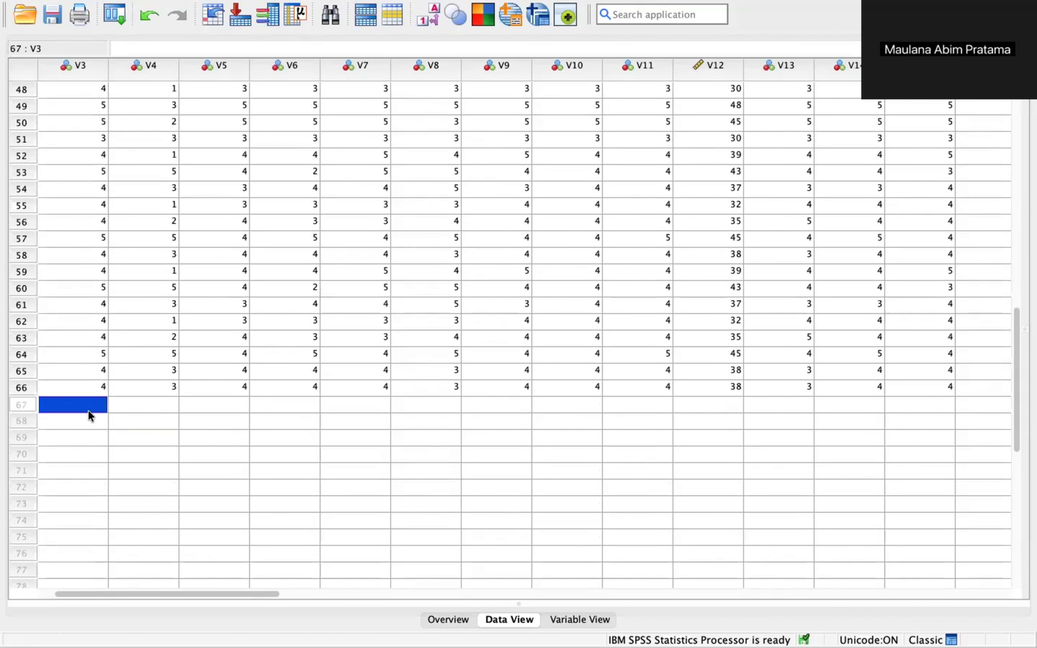
click(21, 405)
click(202, 438)
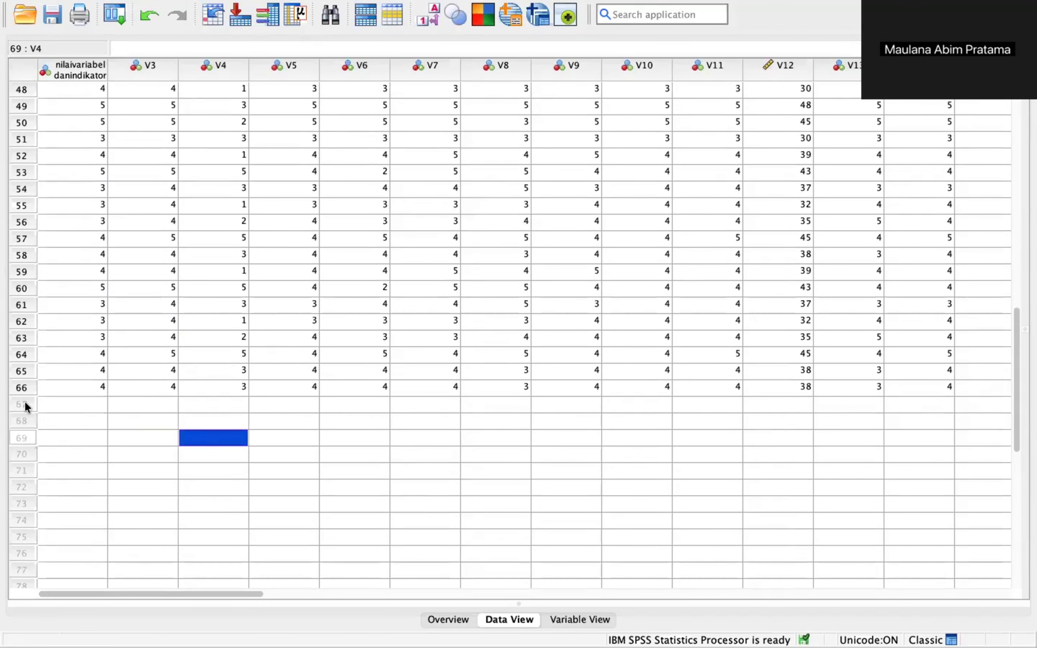
Delete the empty variables V24 to V52 that follow V23.
scroll(308, 417, up, 15)
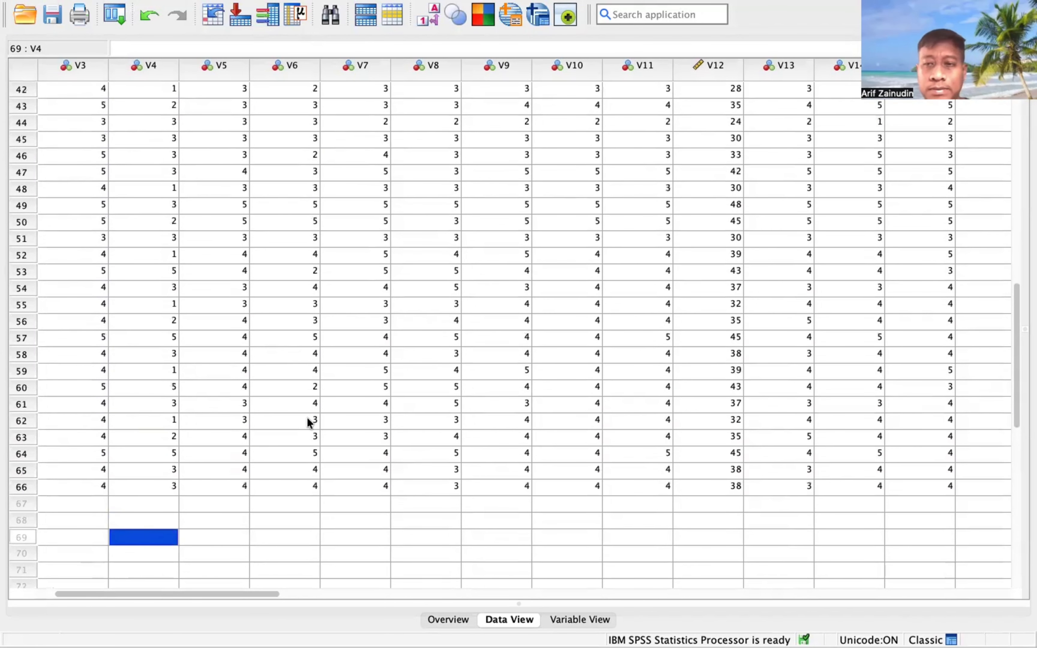
scroll(485, 236, right, 15)
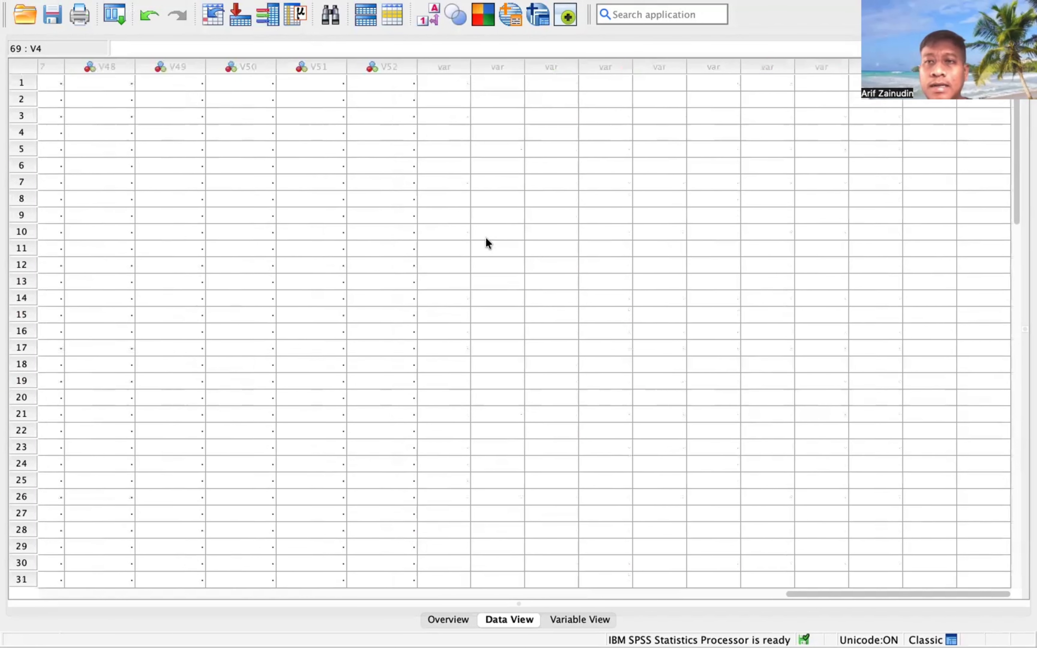
scroll(485, 238, left, 15)
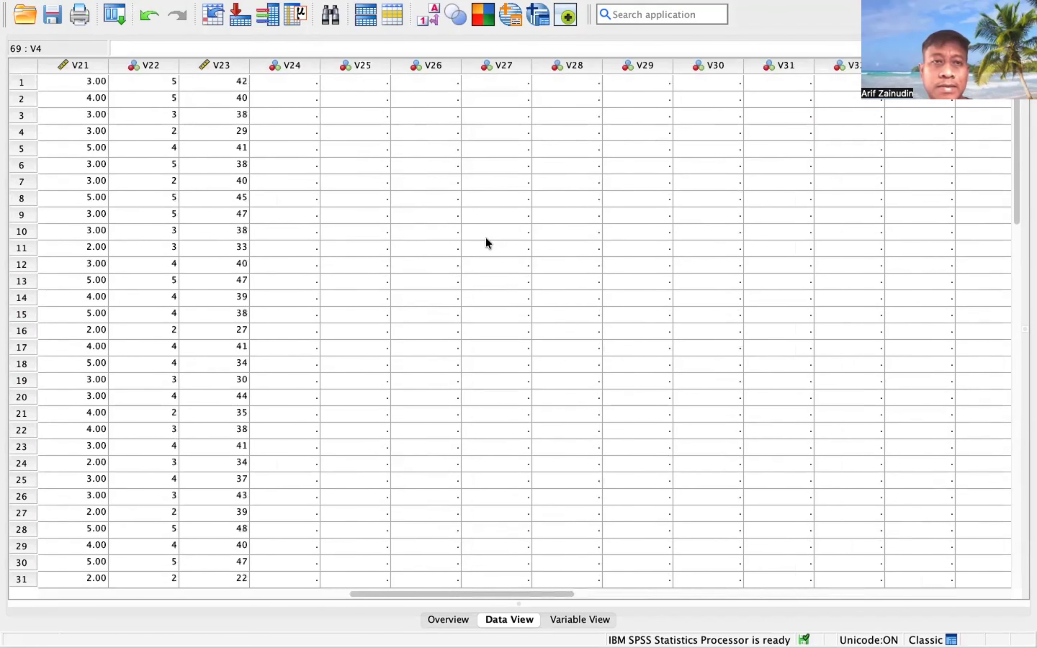
click(298, 81)
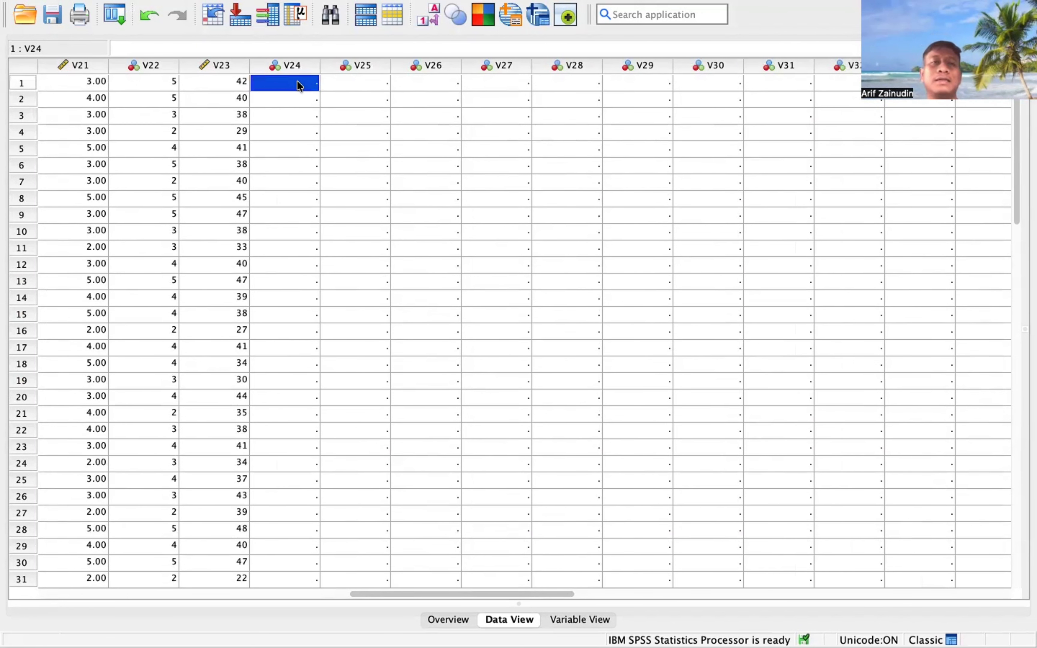
click(295, 67)
key(shift+Right)
key(shift+Right)
key(shift+Right)
key(shift+Right)
key(shift+Right)
key(shift+Right)
key(shift+Right)
key(shift+Right)
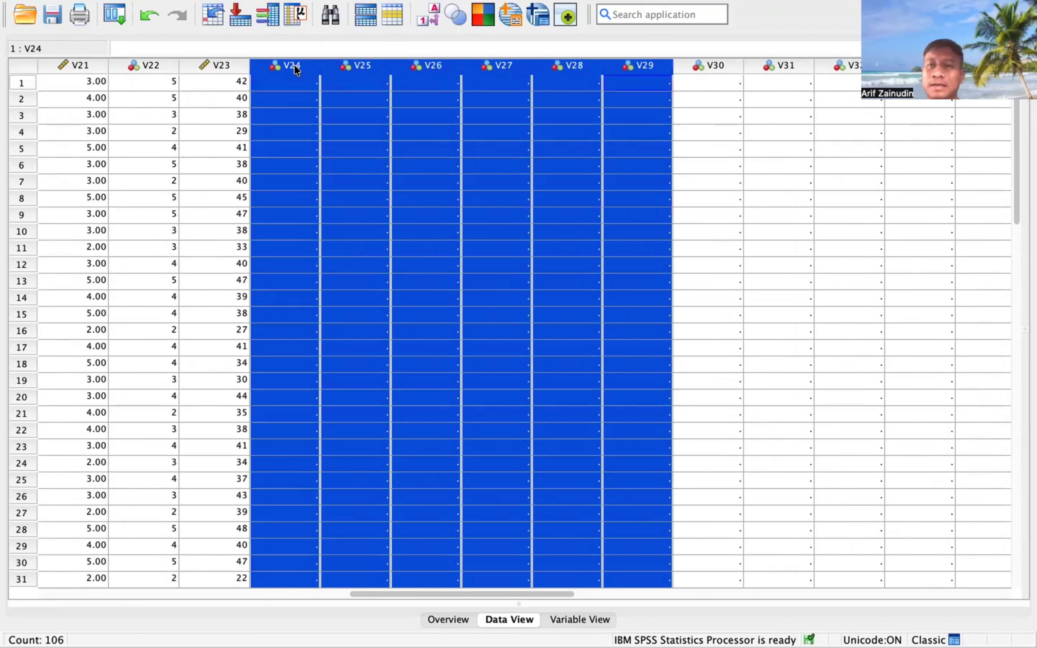
key(shift+Right)
key(shift+Right)
key(shift+Right)
key(shift+Right)
key(shift+Right)
key(shift+Right)
key(shift+Right)
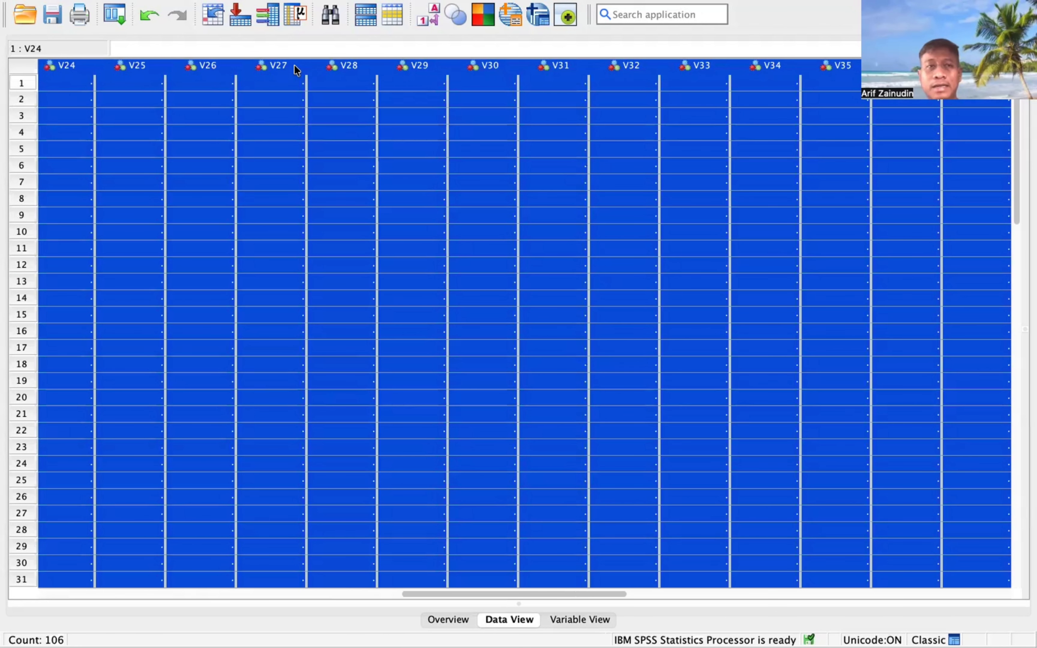
key(shift+Right)
key(shift+Right)
key(shift+Right)
key(shift+Right)
key(shift+Right)
key(shift+Right)
key(shift+Right)
key(shift+Right)
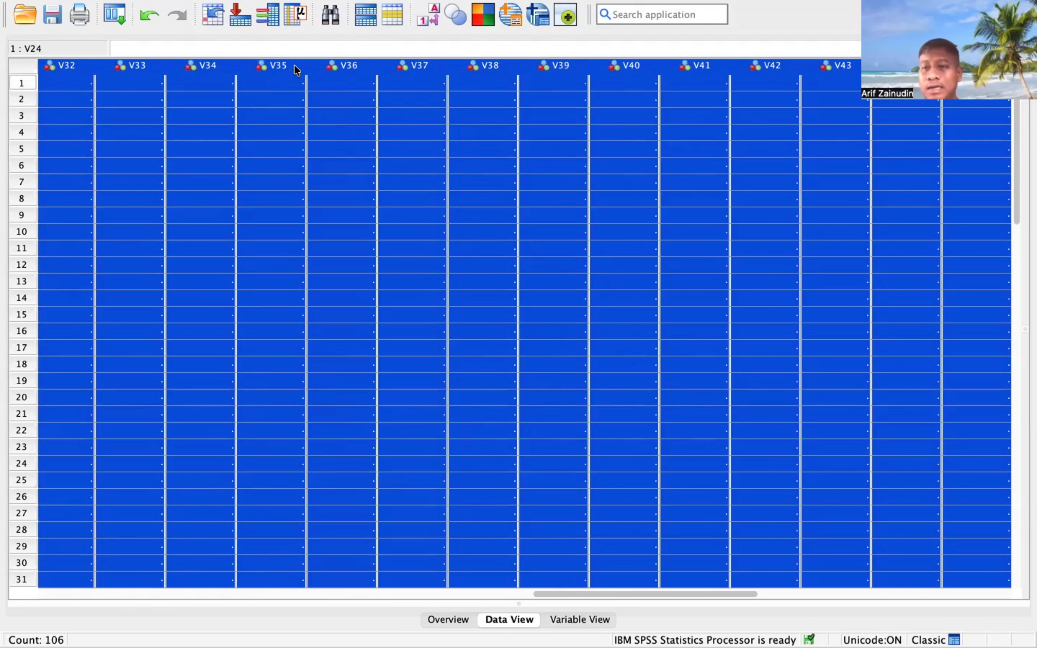
key(shift+Right)
key(shift+Right)
key(shift+Right)
key(shift+Right)
key(shift+Right)
key(shift+Right)
key(shift+Right)
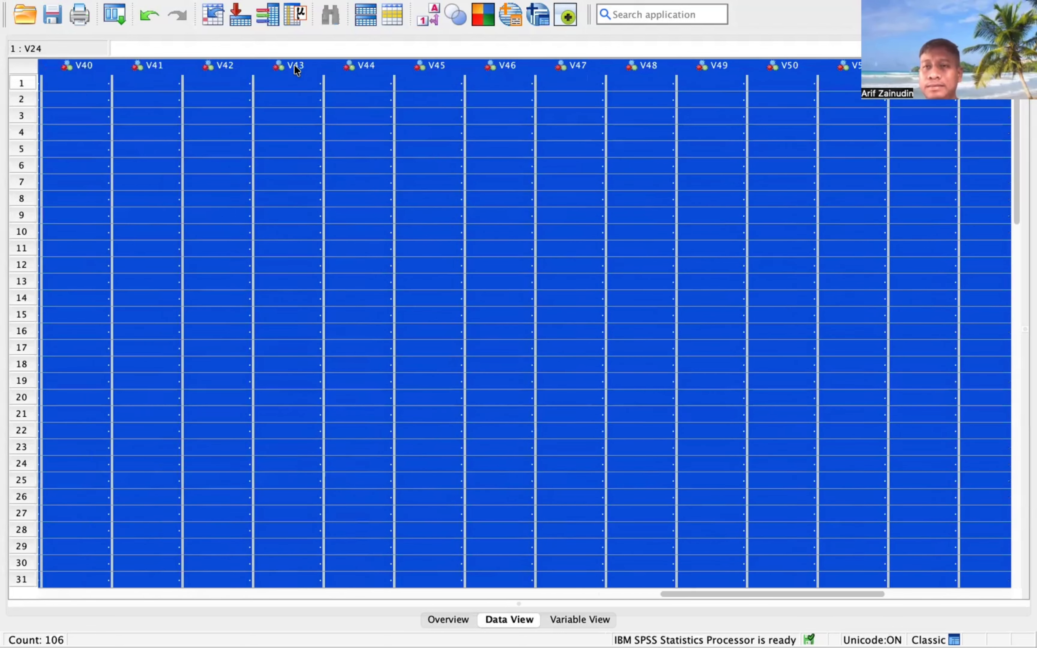
key(shift+Right)
key(shift+Left)
key(shift+Left)
key(shift+Left)
key(shift+Left)
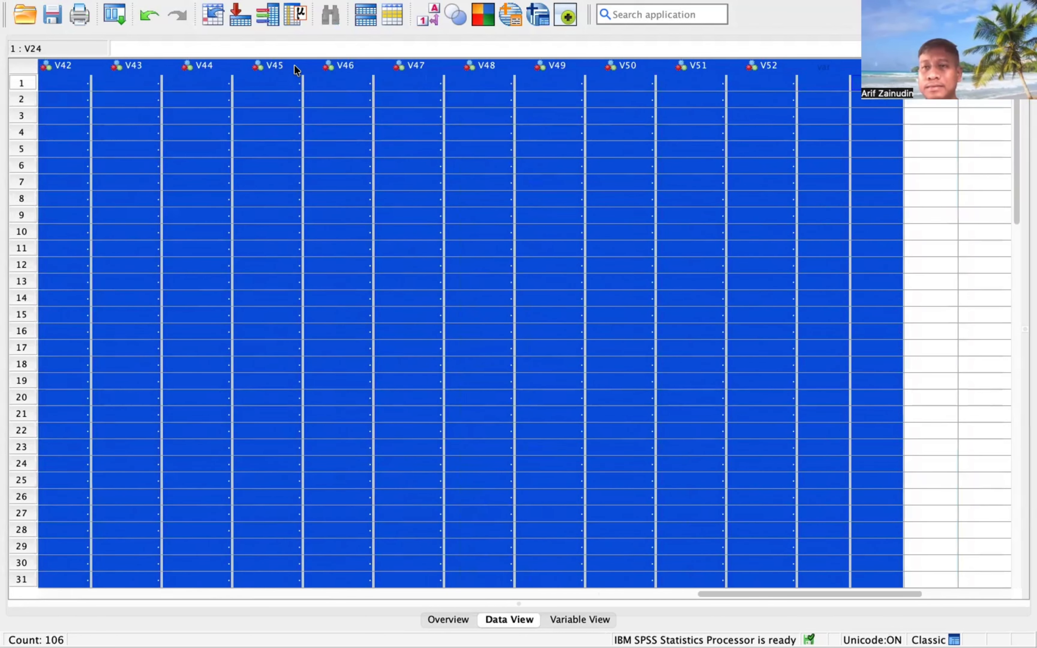
key(Delete)
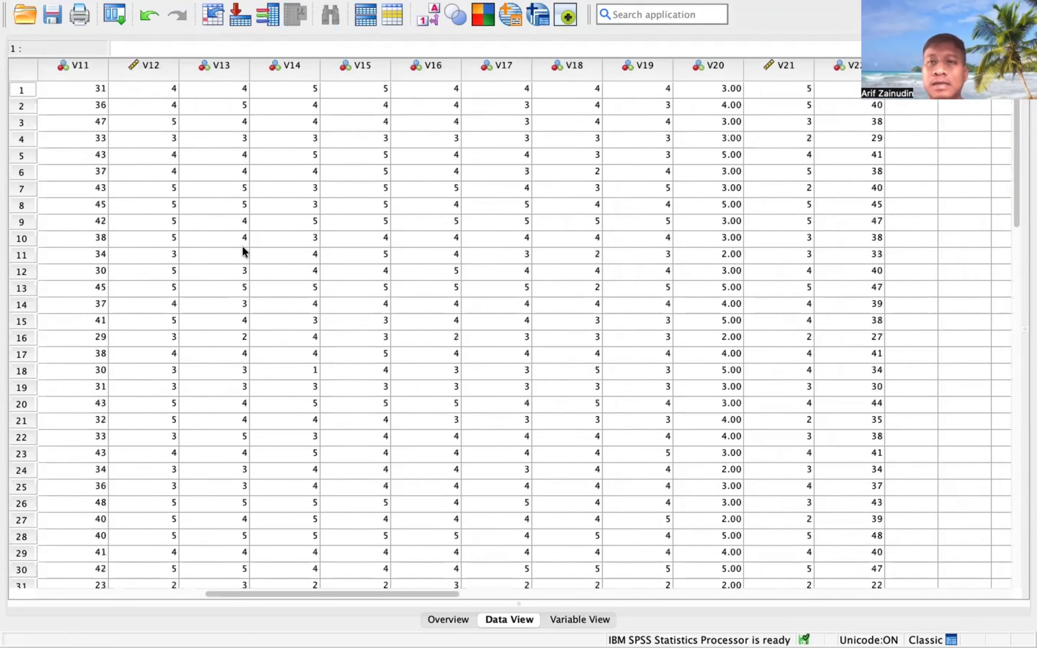
click(171, 67)
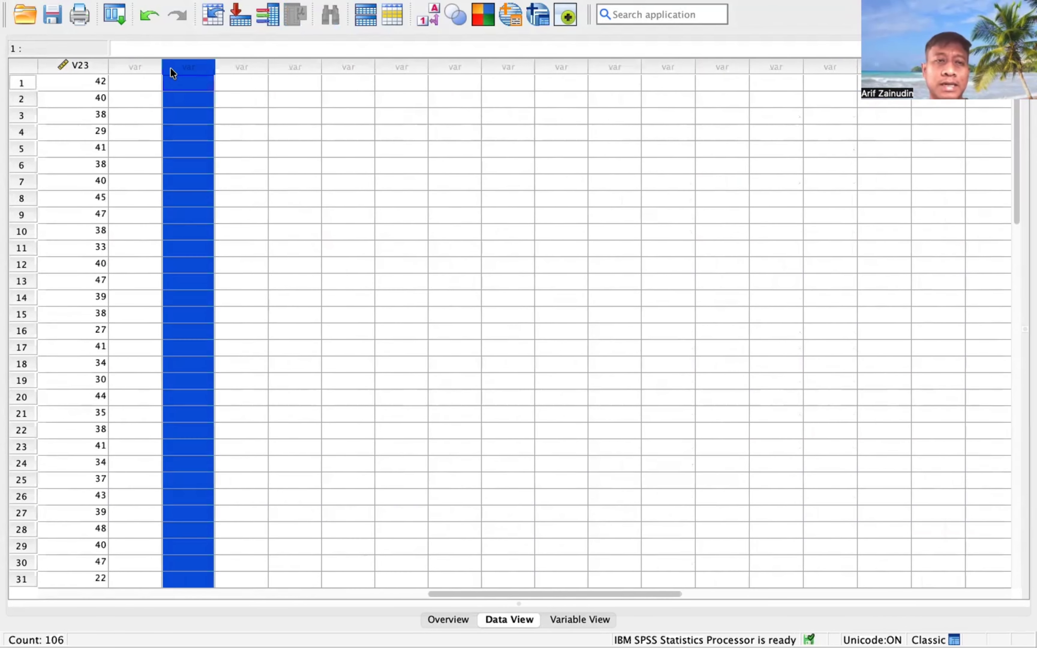
click(146, 95)
Go through the variable columns one by one from nilaivariabeldanindikator to V13.
scroll(199, 157, left, 10)
scroll(199, 156, left, 10)
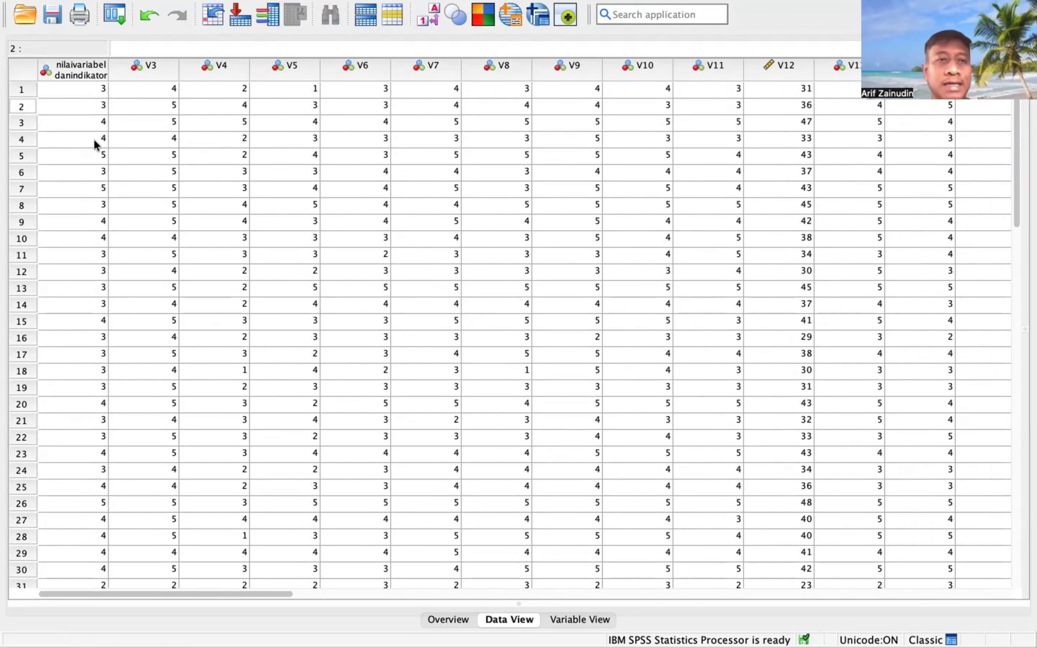
click(83, 72)
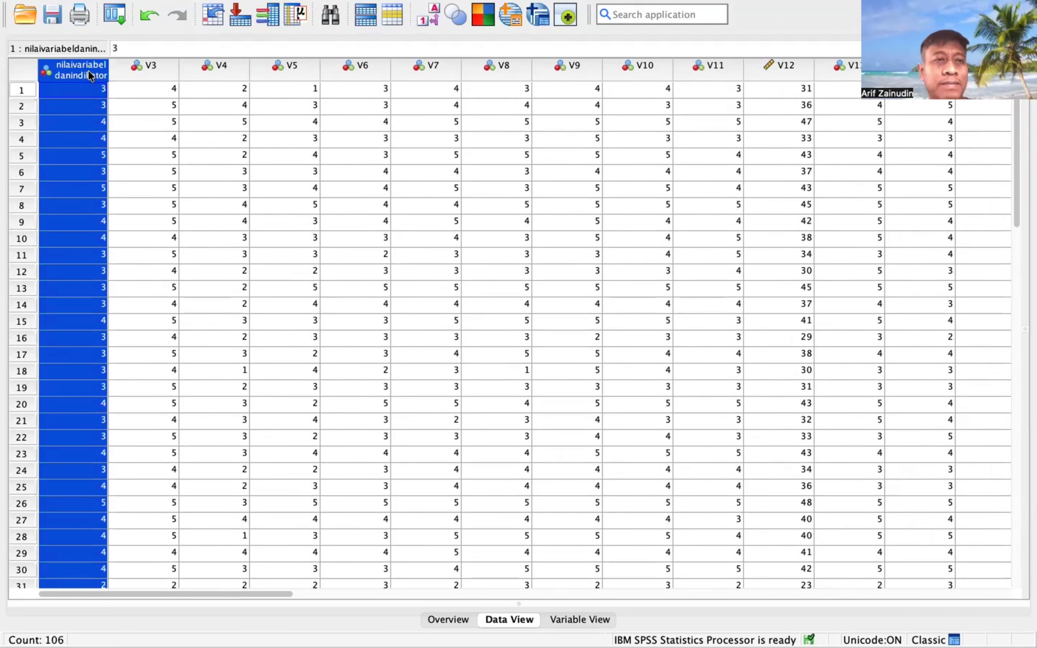
click(129, 69)
click(203, 63)
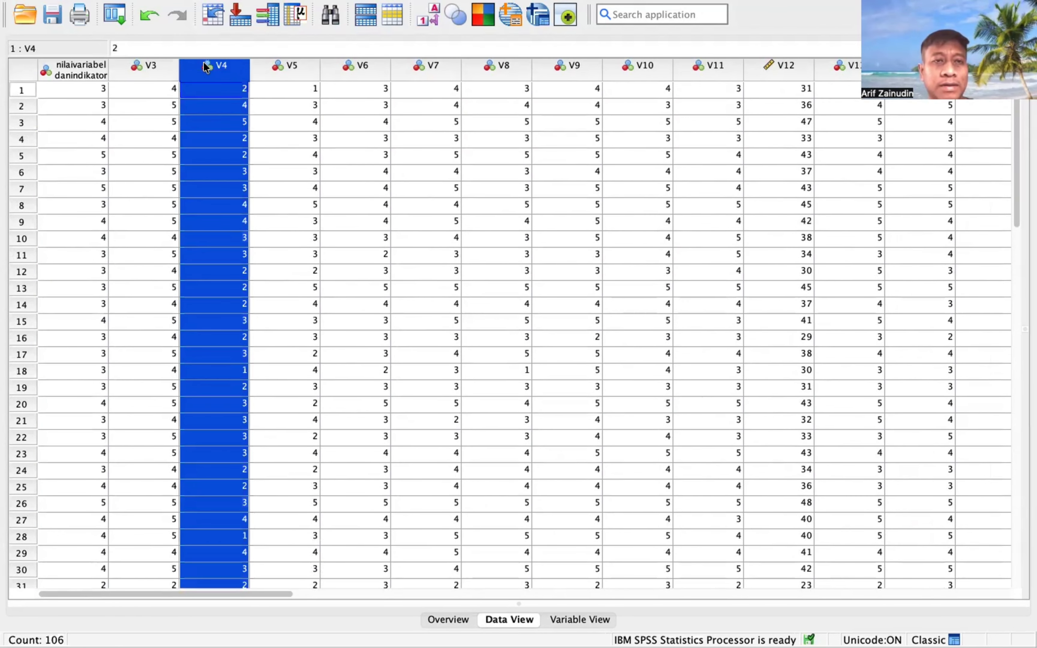
click(268, 69)
click(340, 66)
click(409, 64)
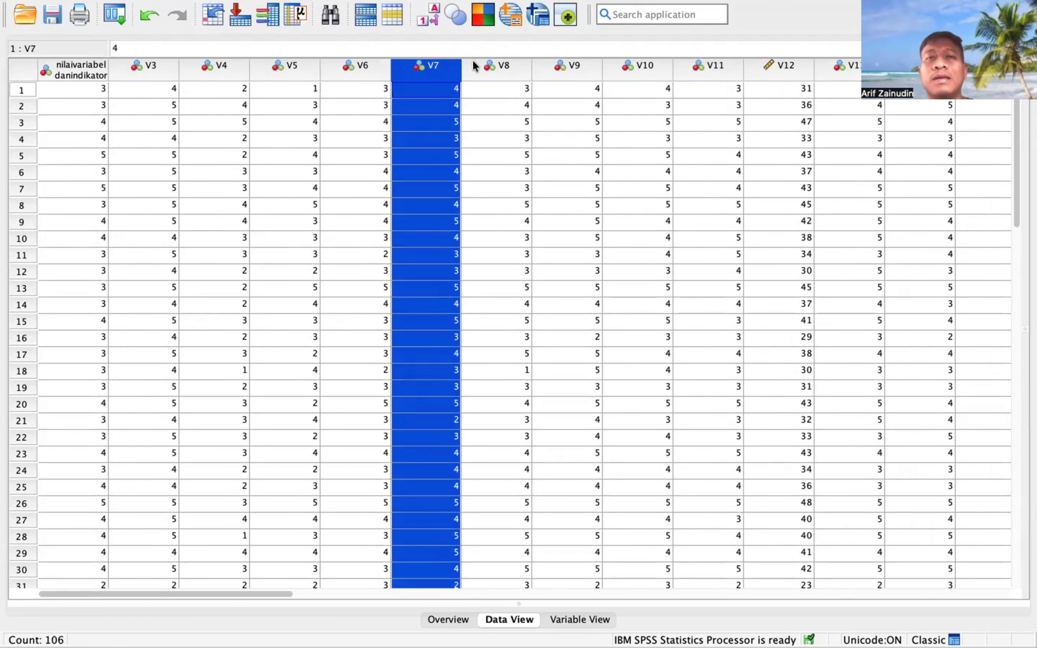
click(492, 62)
click(578, 60)
click(649, 70)
click(723, 67)
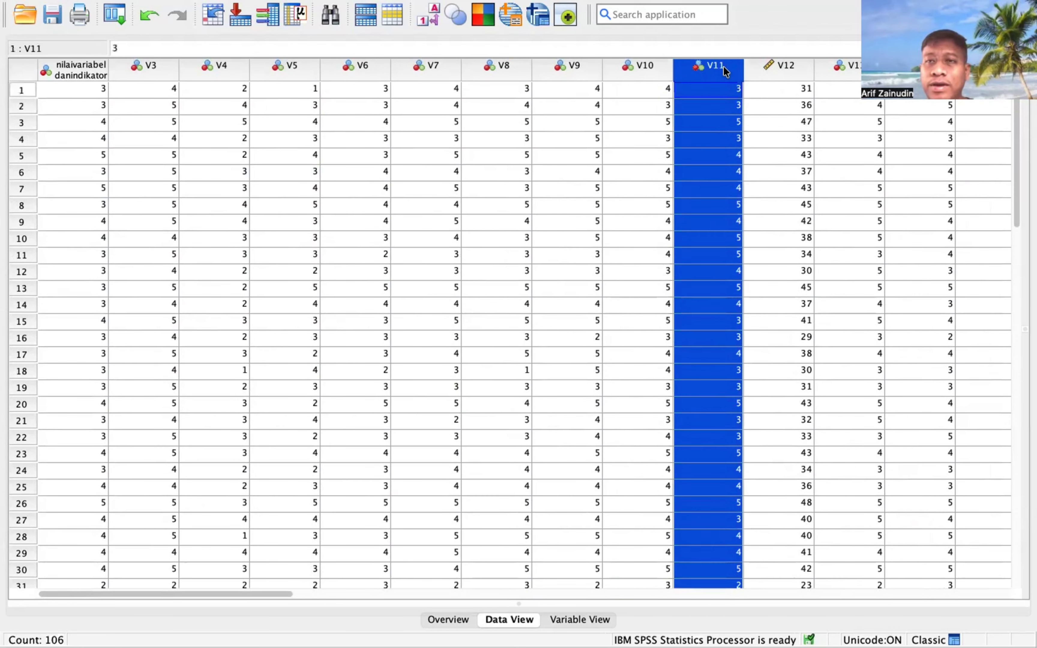
click(783, 69)
click(838, 70)
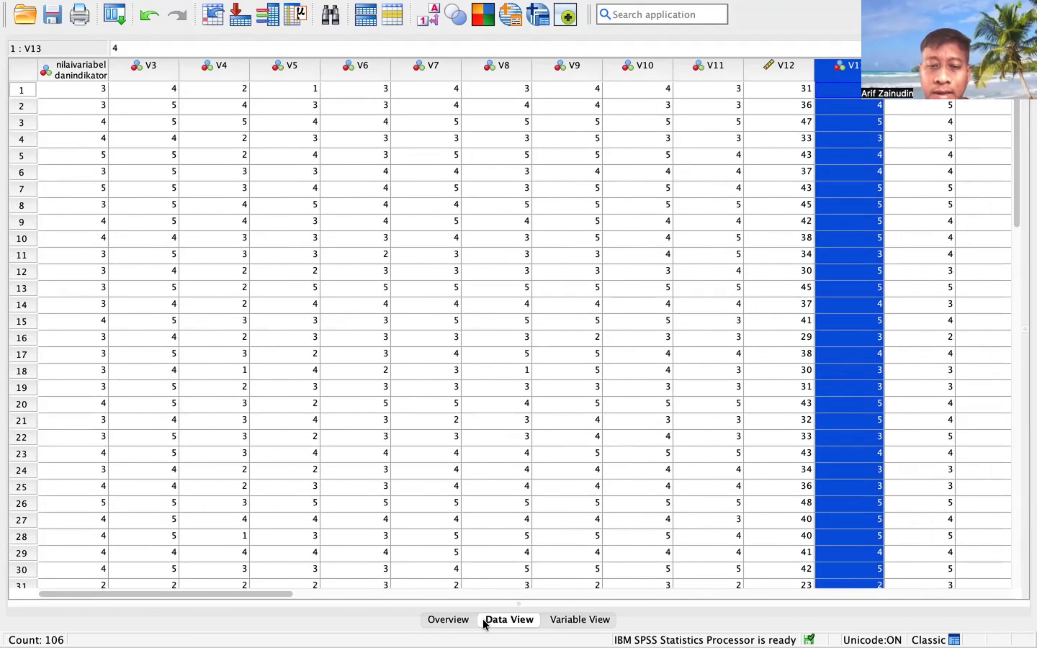
Display the list of variable definitions for the cleaned dataset.
click(590, 621)
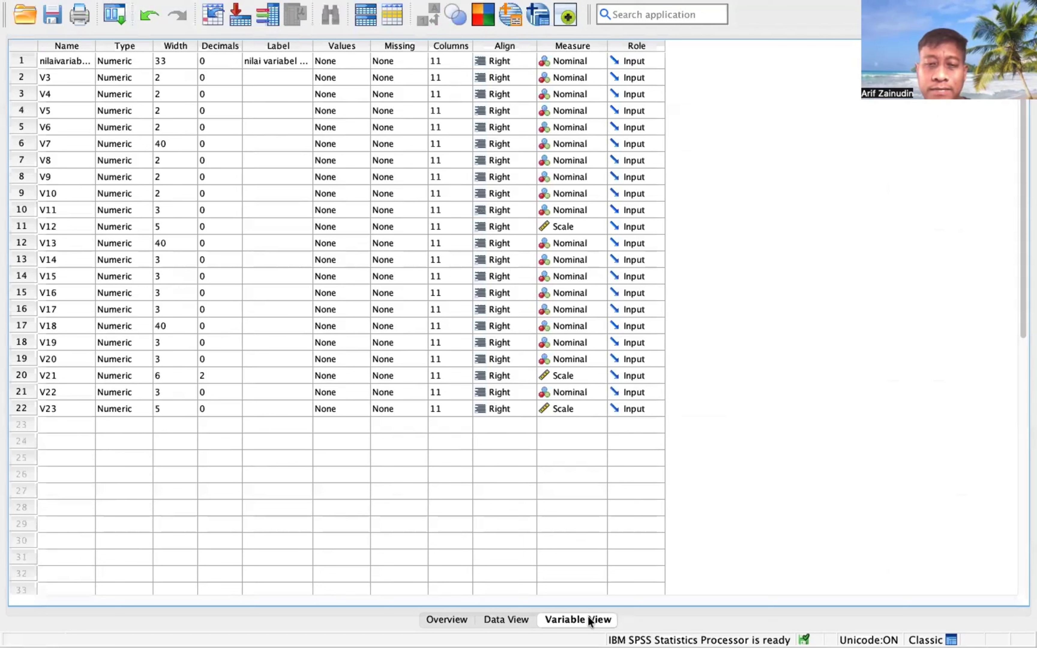
click(286, 457)
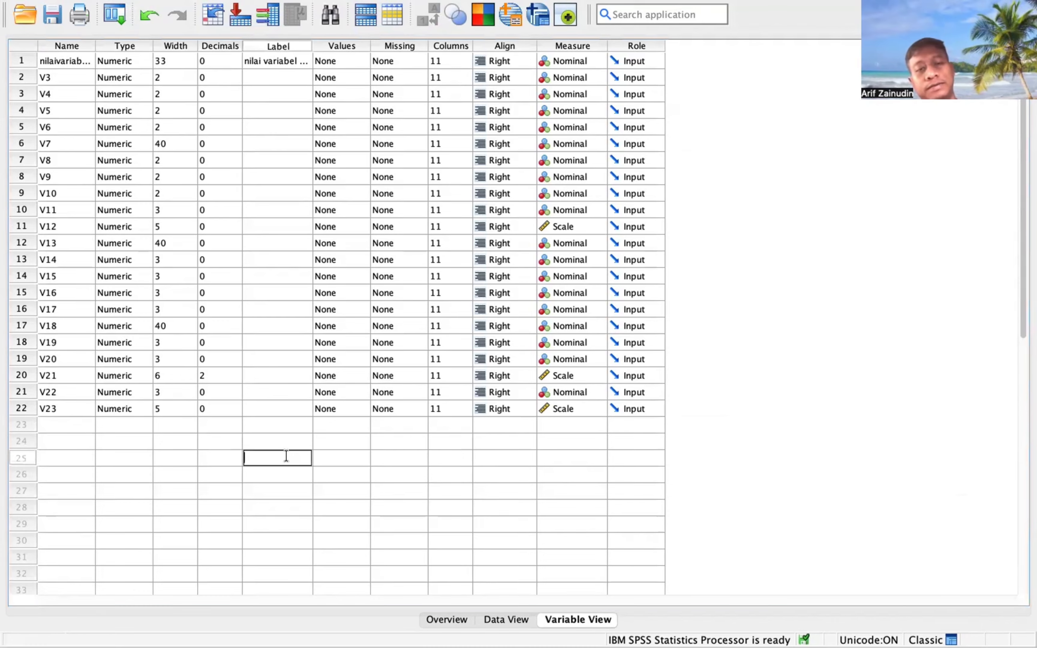
Rename the first three variables, nilaivariabeldanindikator, V3 and V4, as X1, X2 and X3.
click(205, 445)
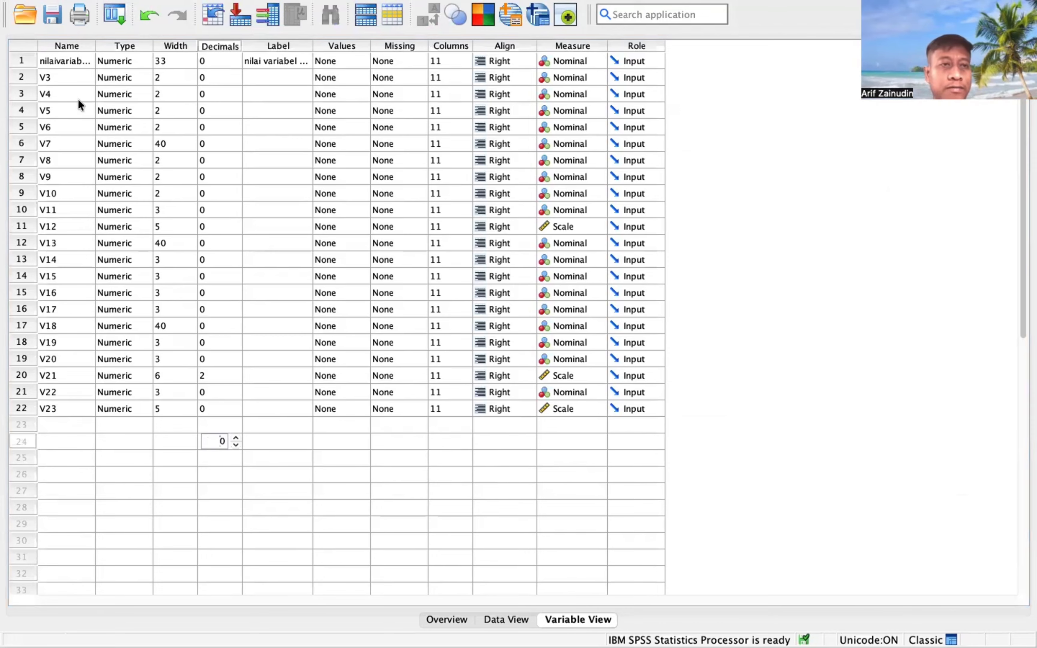
click(76, 61)
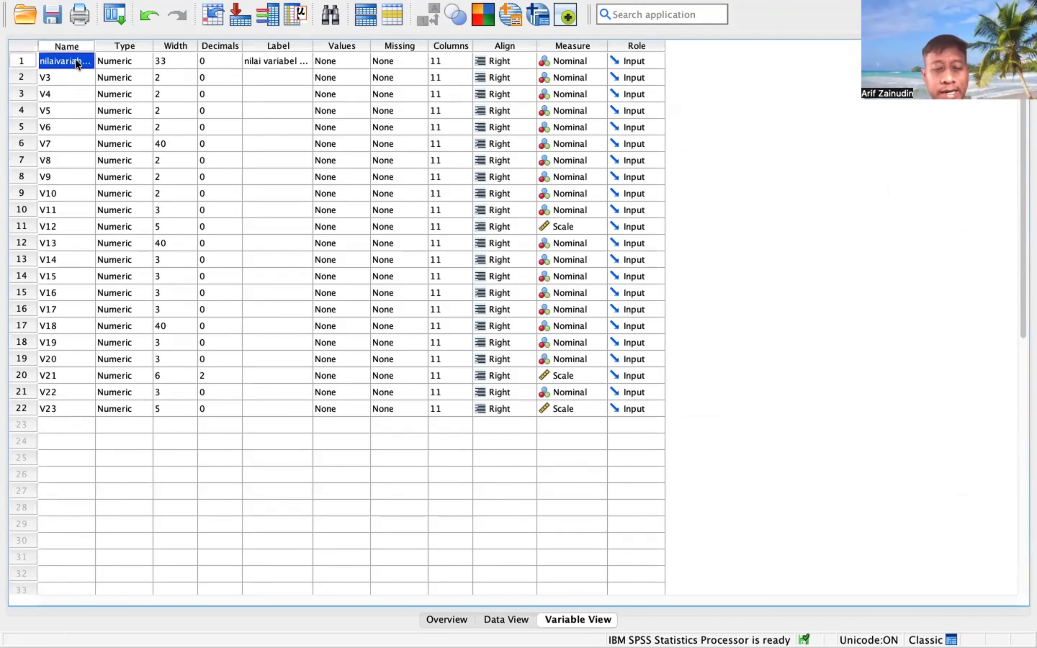
text(X1)
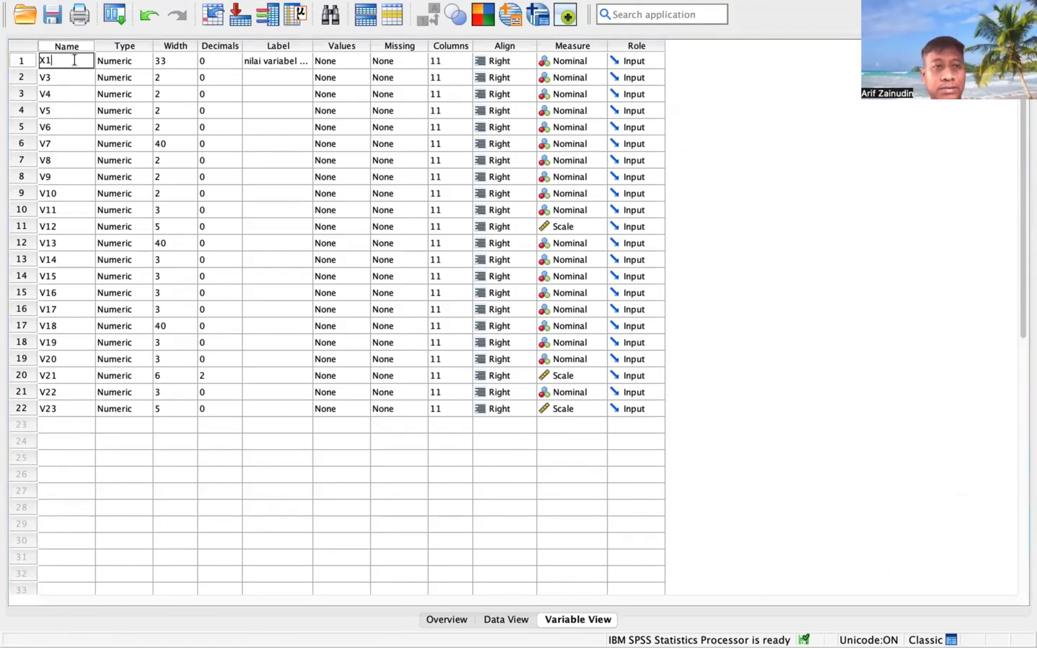
key(Return)
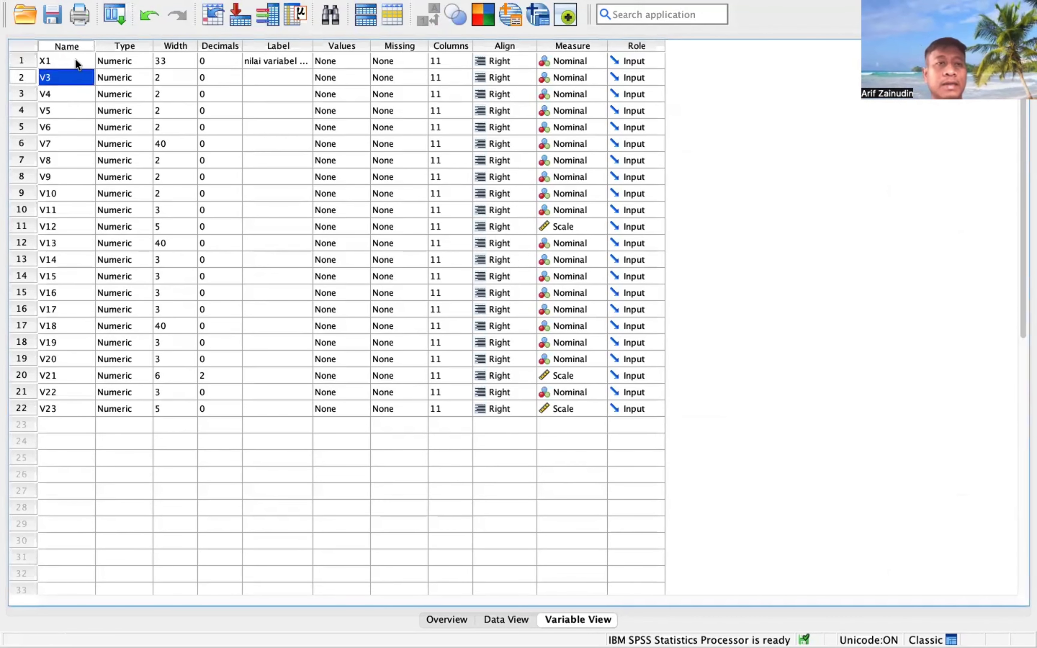
text(X2)
key(Return)
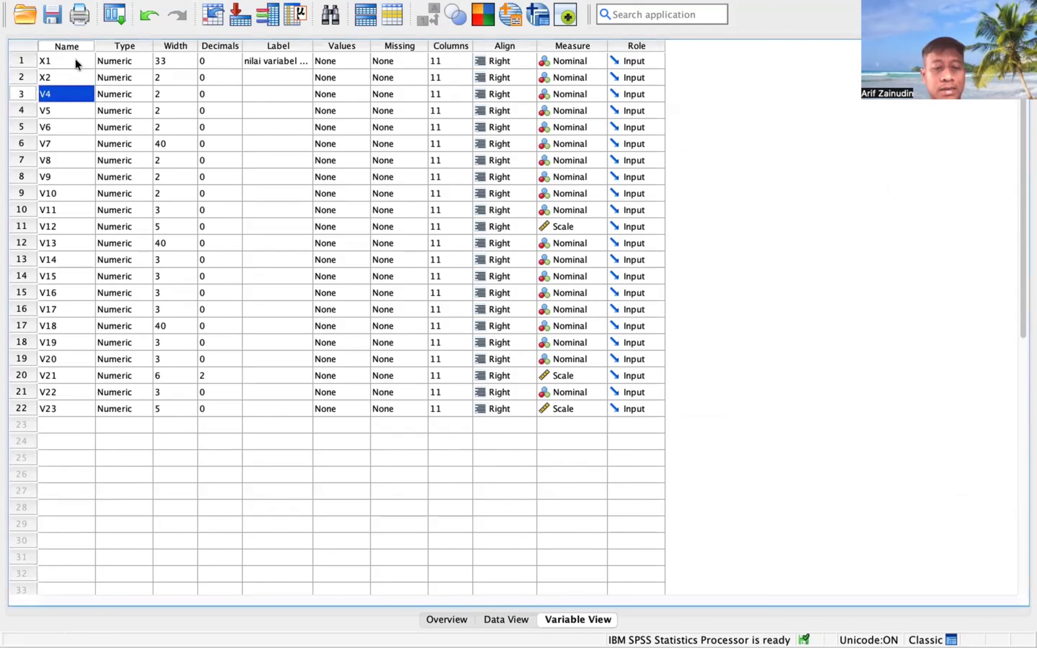
text(X3)
key(Return)
Rename the variables V5, V6 and V7 as X4, X5 and X6.
text(X)
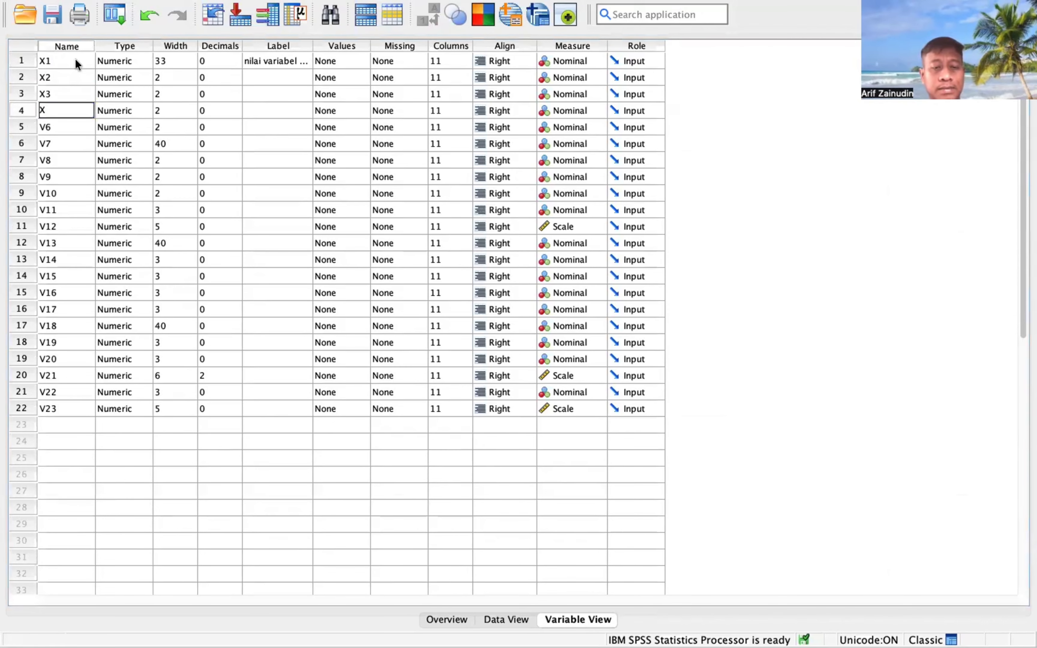
text(4)
key(Return)
text(X5)
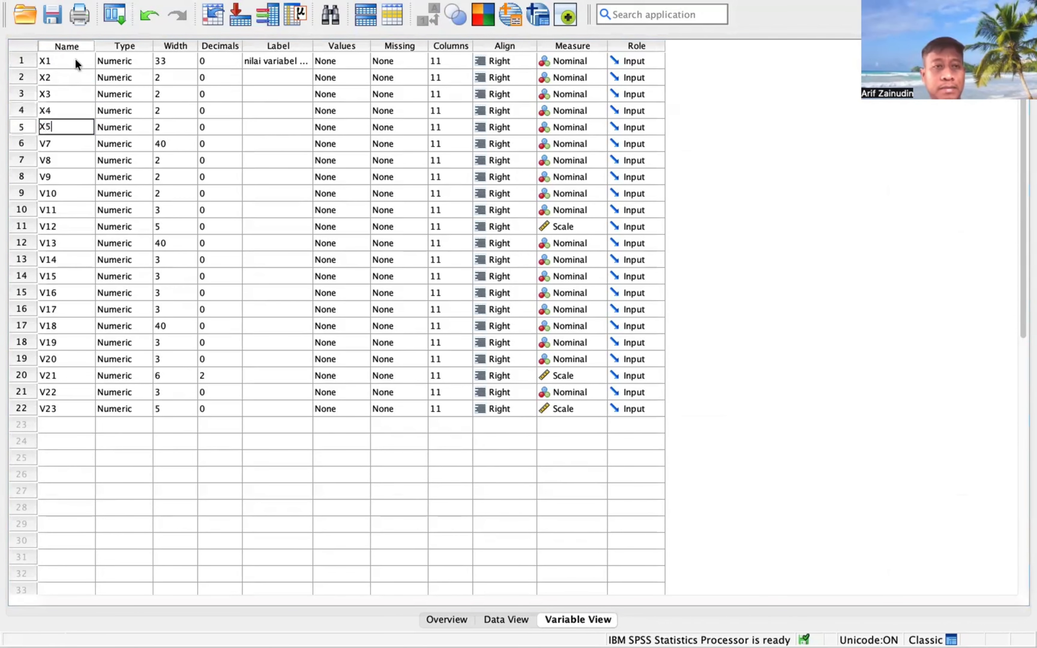
key(Return)
text(X6)
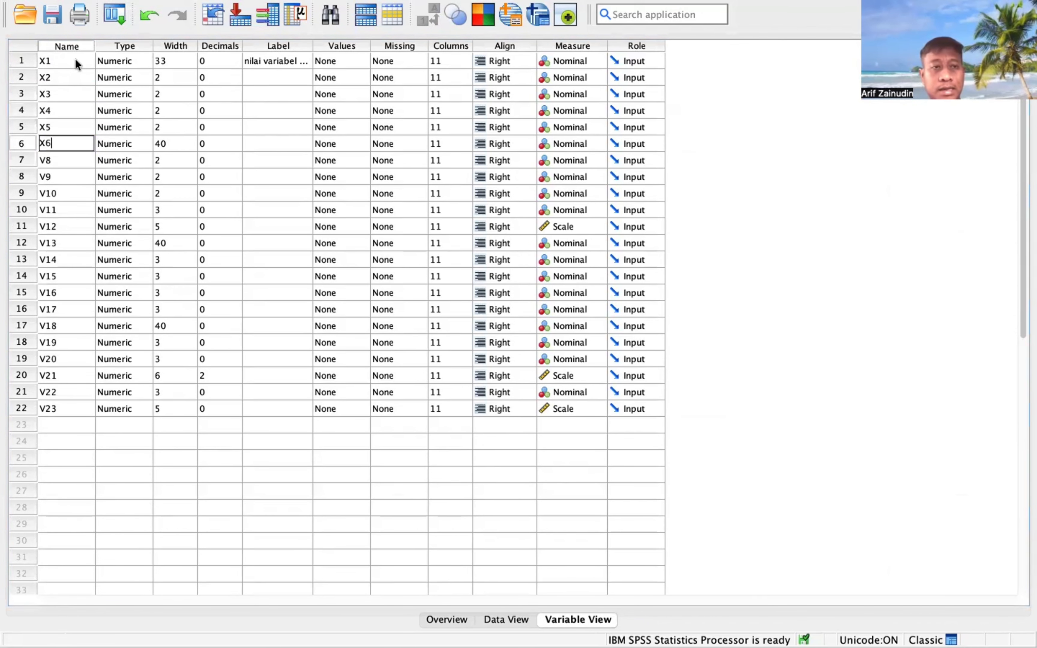
key(Return)
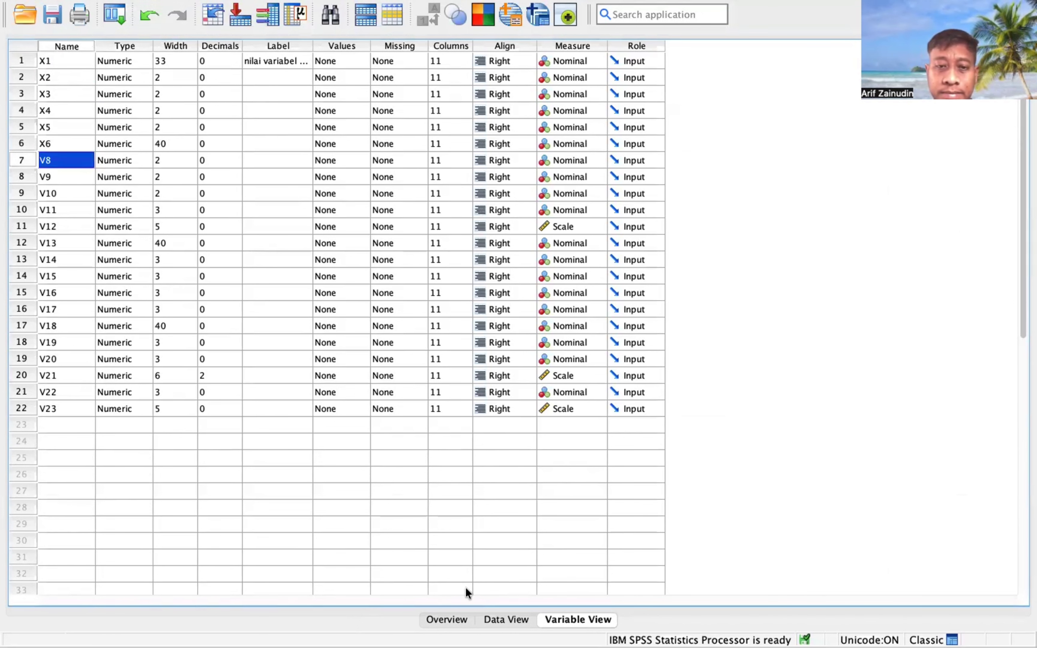
Check the renamed columns in the data, and rename the variables V8 to V11 as X7, X8, X9 and X10.
click(506, 620)
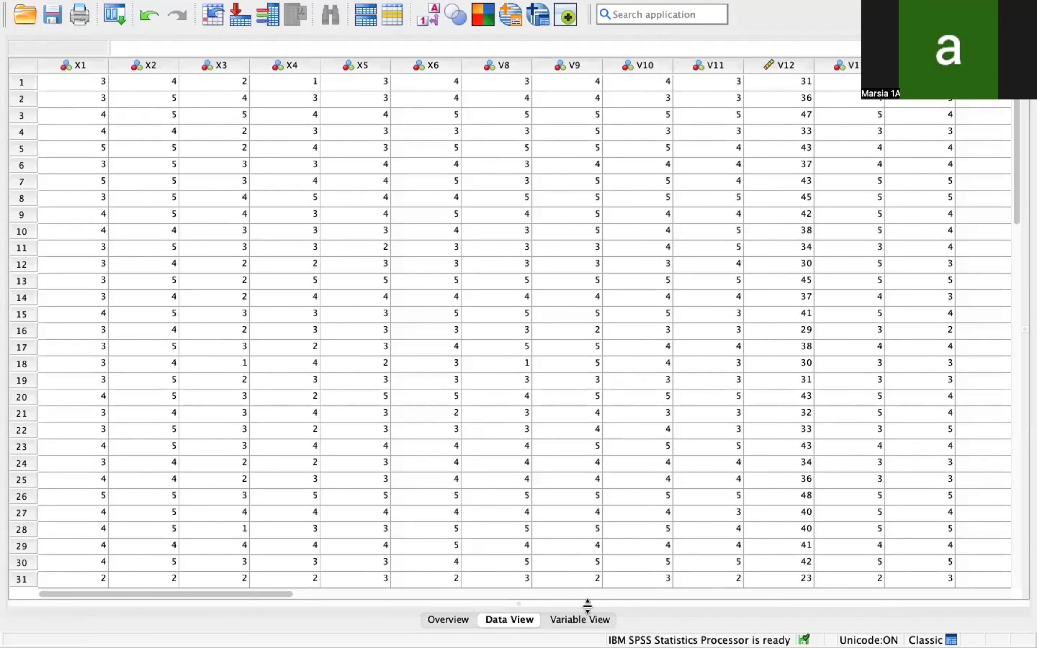
click(580, 620)
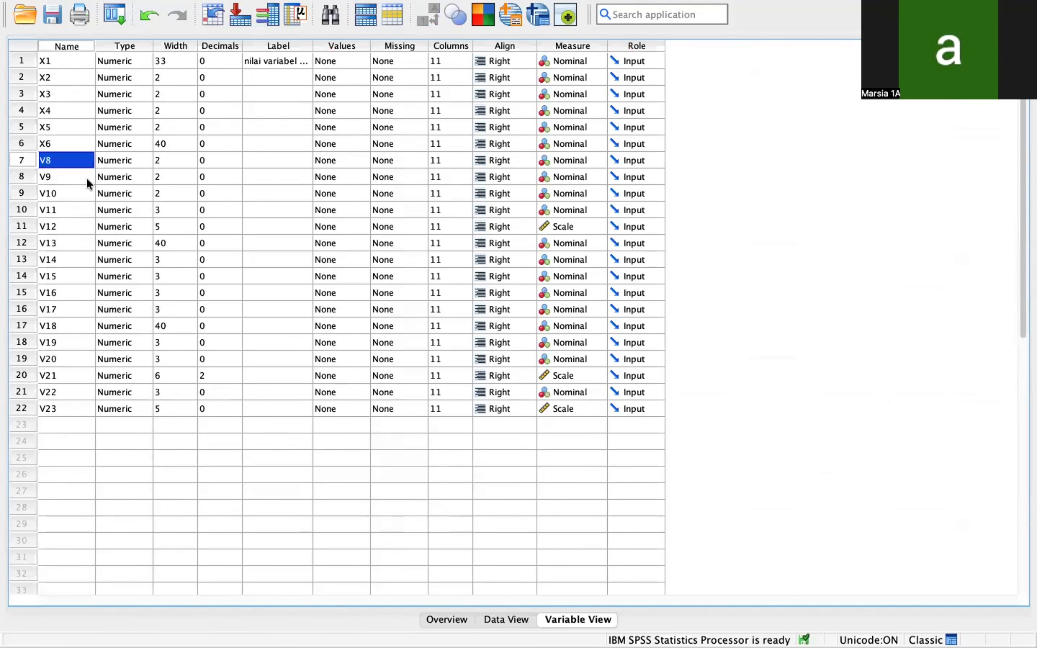
click(70, 177)
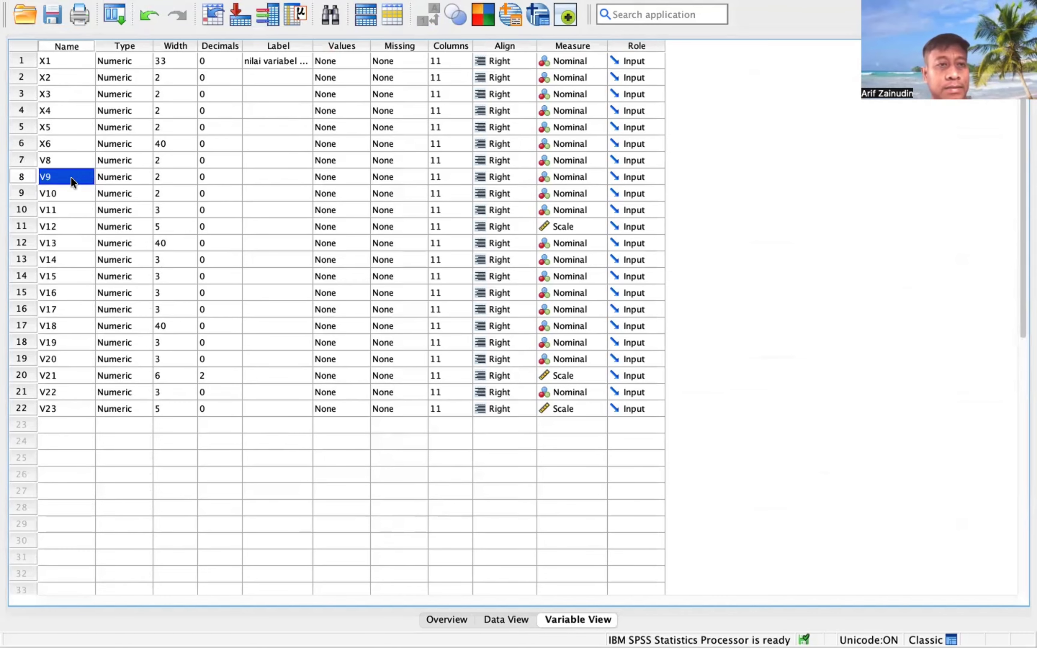
key(Up)
text(X7)
key(Return)
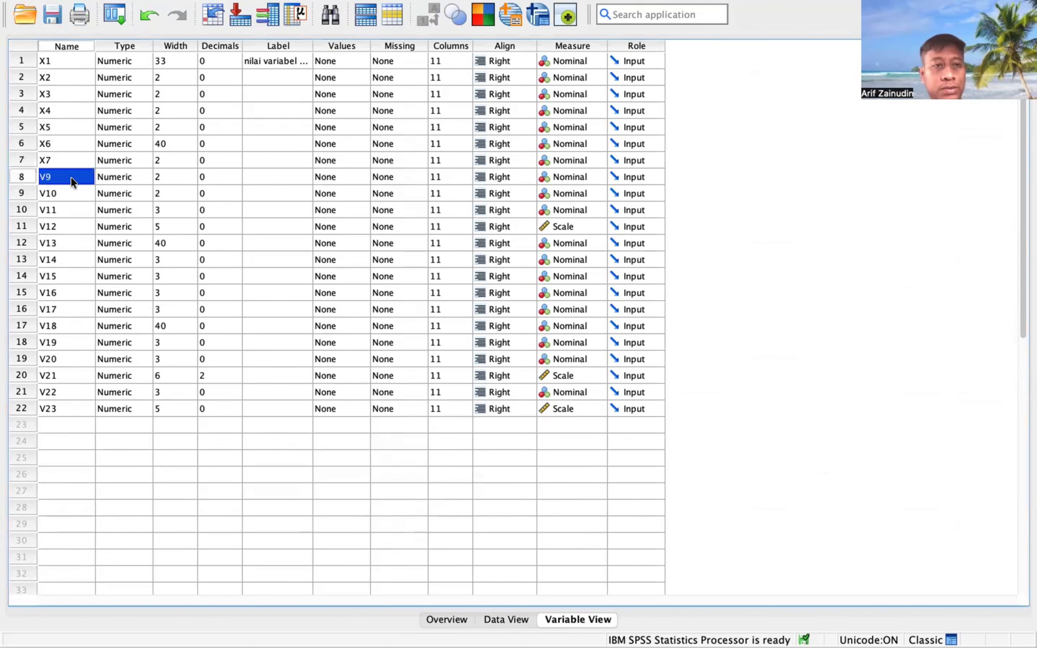
text(X8)
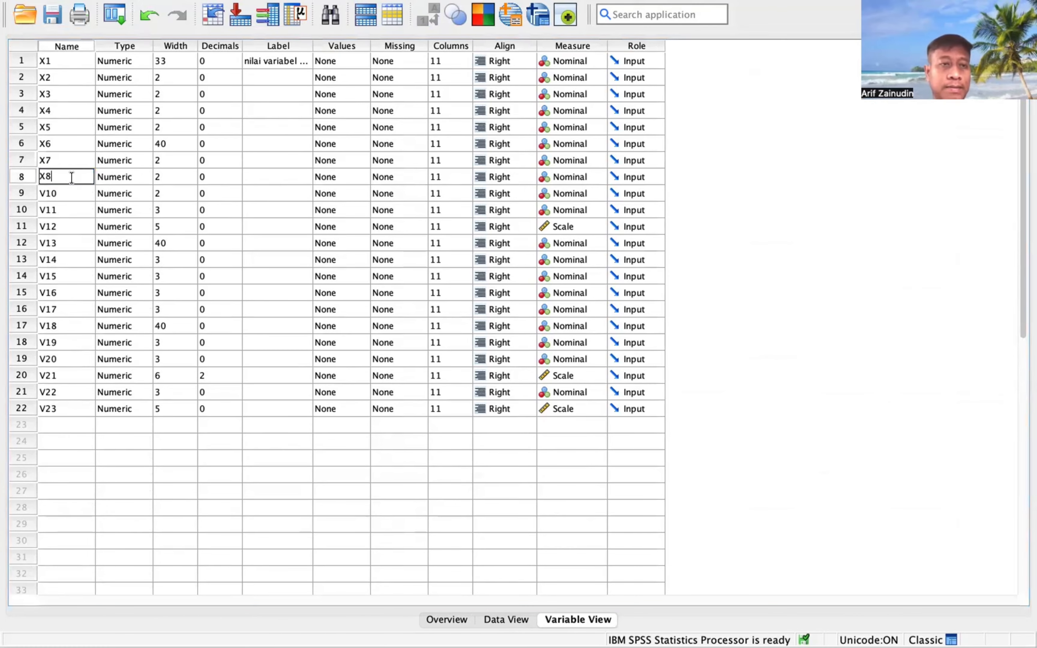
key(Return)
text(X9)
key(Return)
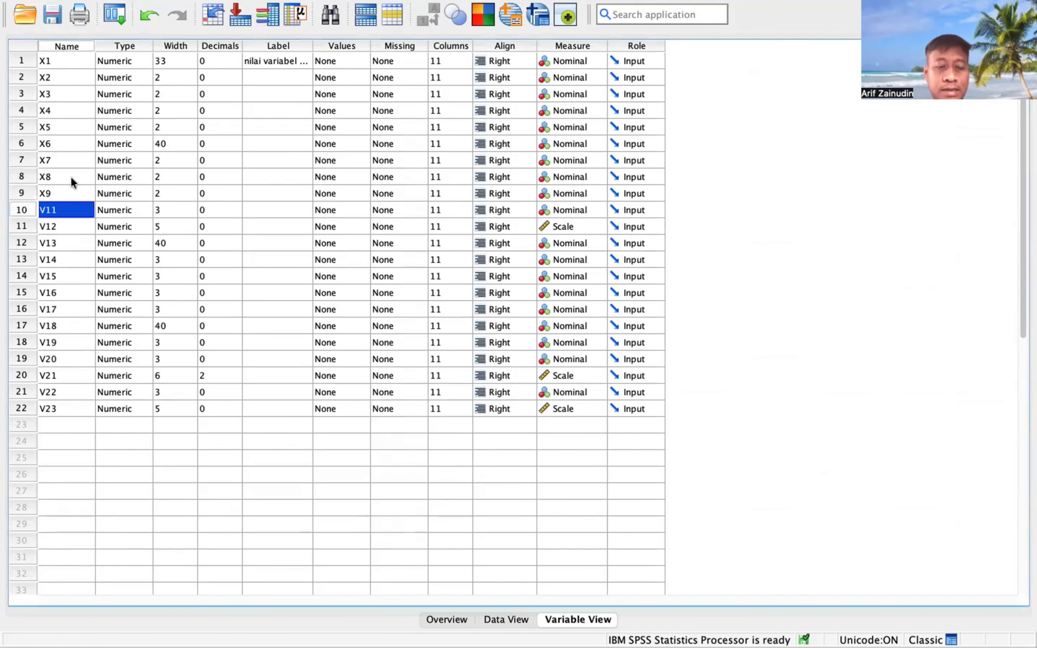
text(X10)
key(Return)
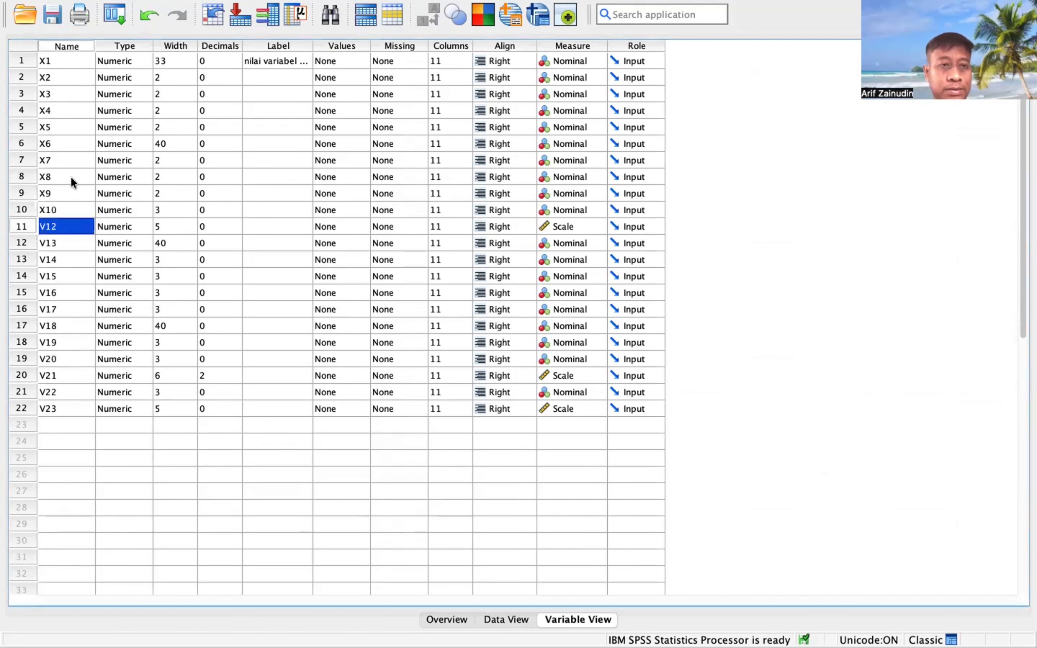
Check the column after X10 in the data and rename the variable V12 as Total.
click(507, 619)
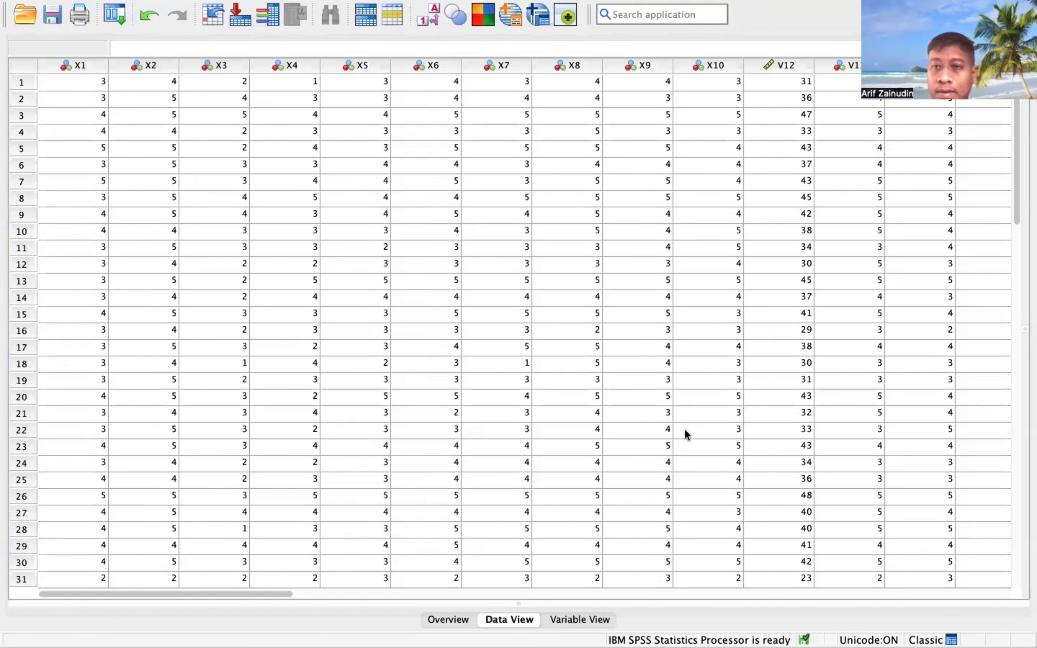
click(595, 621)
text(Total)
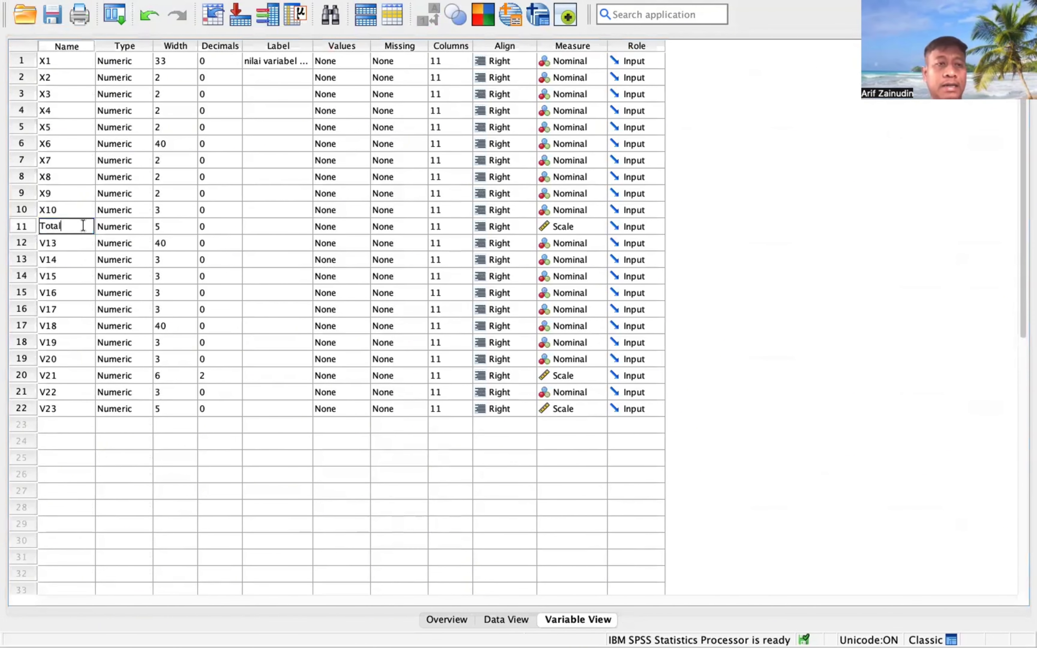
key(Return)
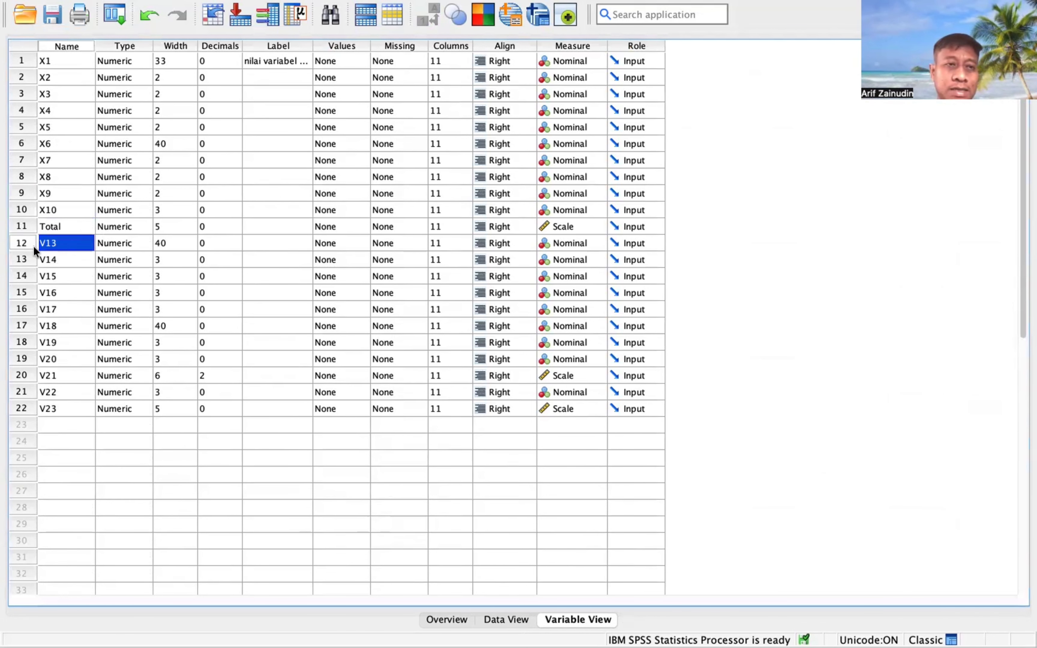
Check the data columns after Total, and rename the variables V13 to V17 as Y1, Y2, Y3, Y4 and Y5.
click(508, 620)
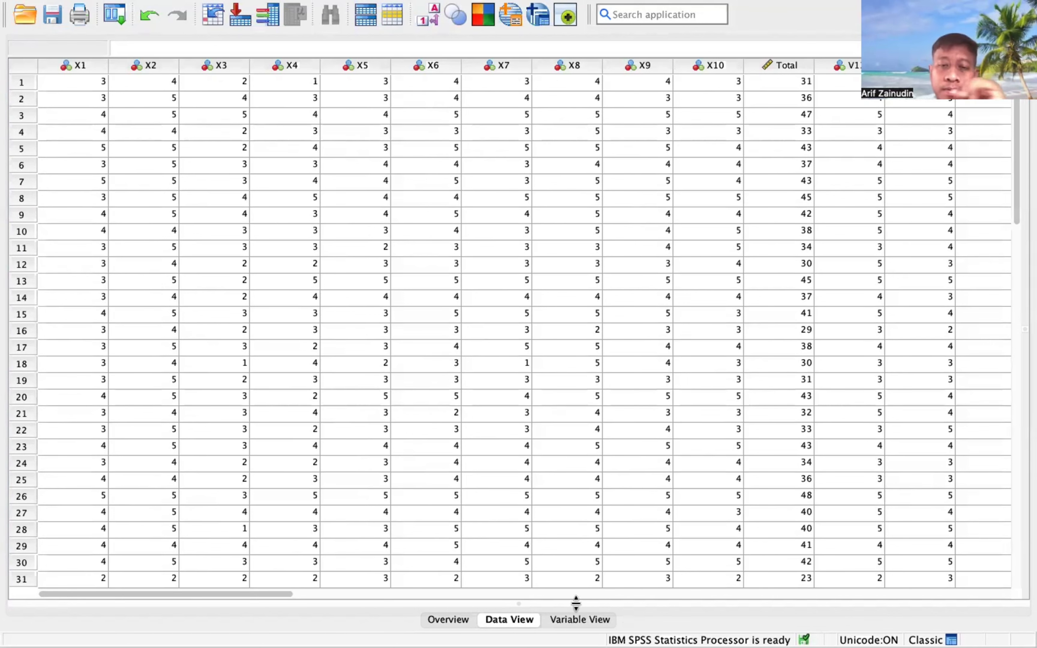
click(580, 619)
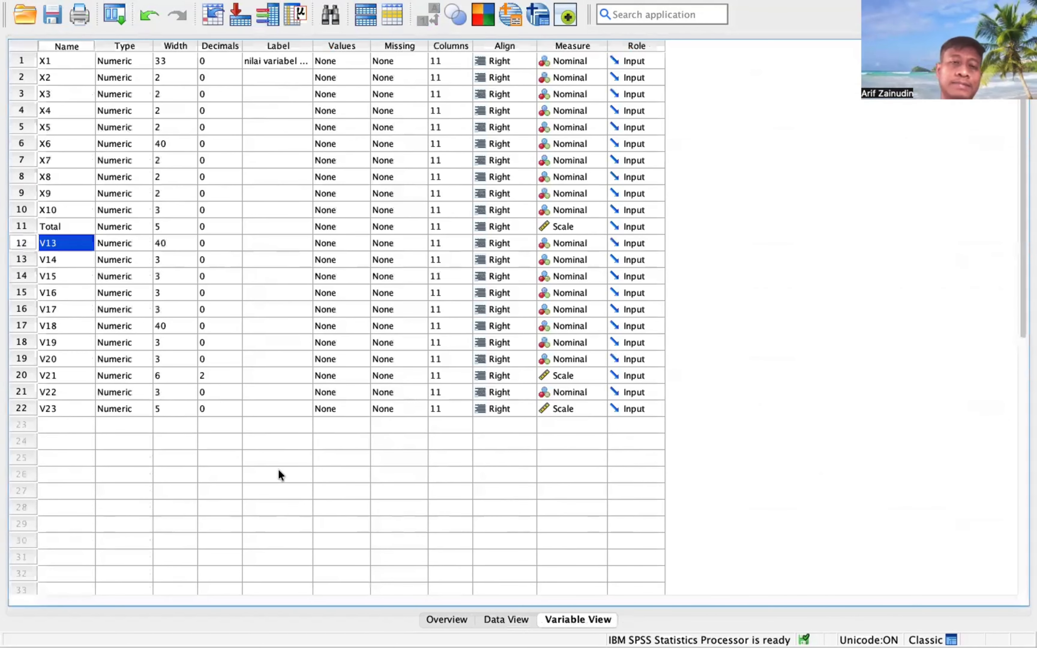
click(63, 249)
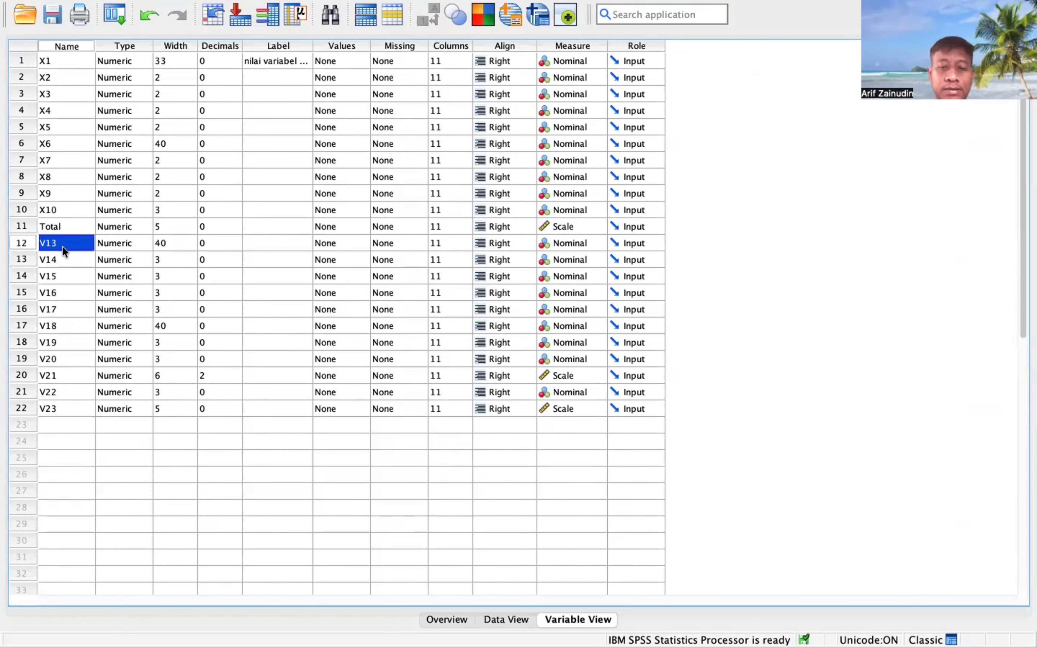
text(Y1)
key(Return)
text(Y2)
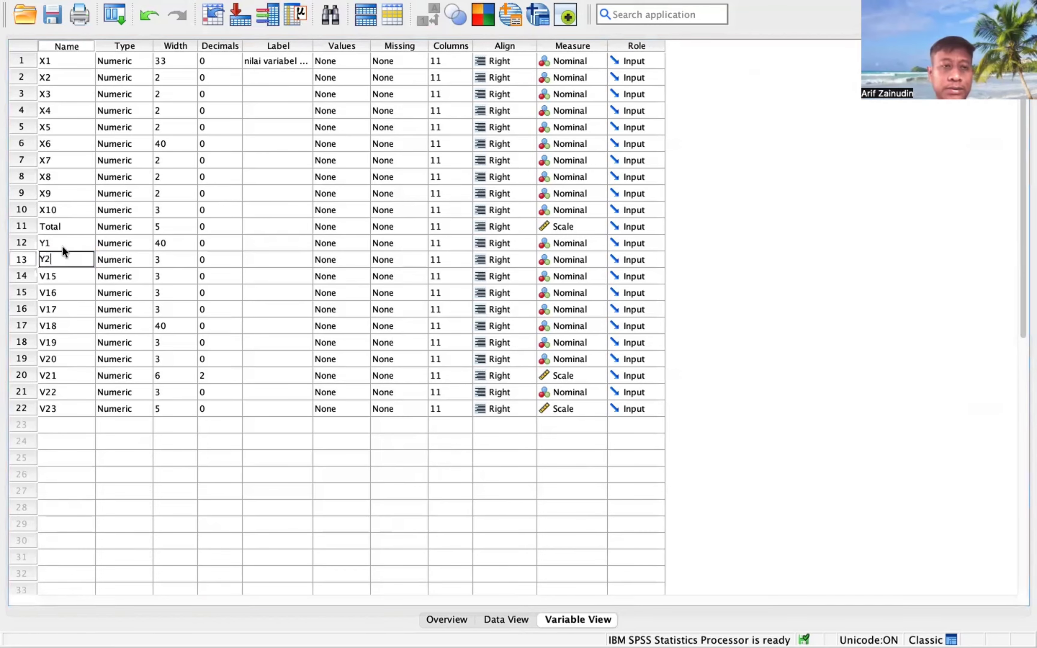
key(Return)
text(Y3)
key(Return)
text(Y4)
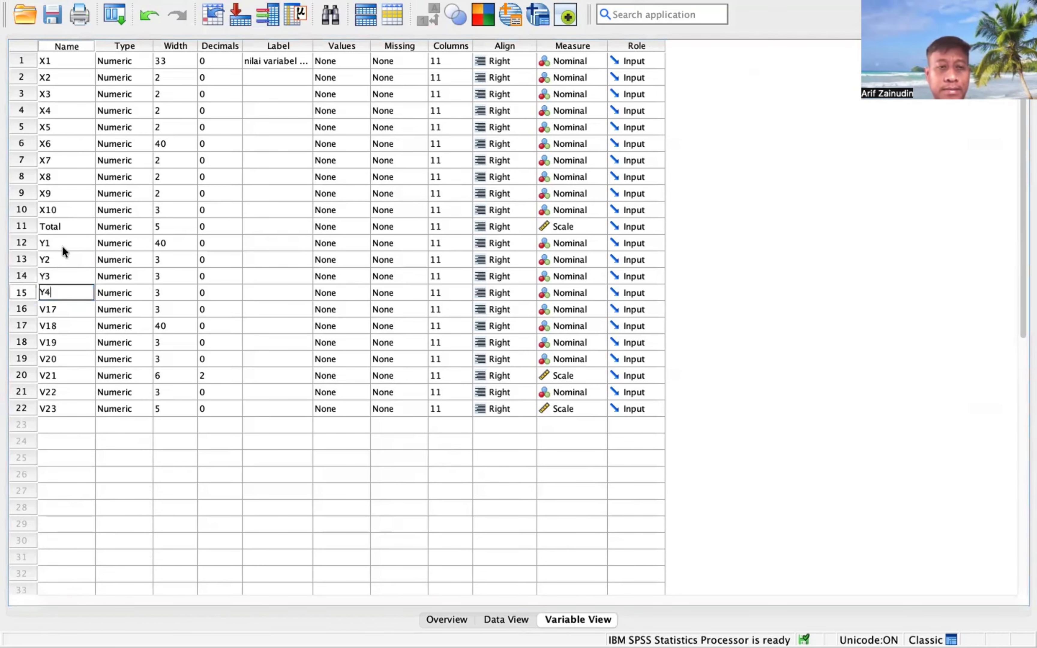
key(Return)
text(Y5)
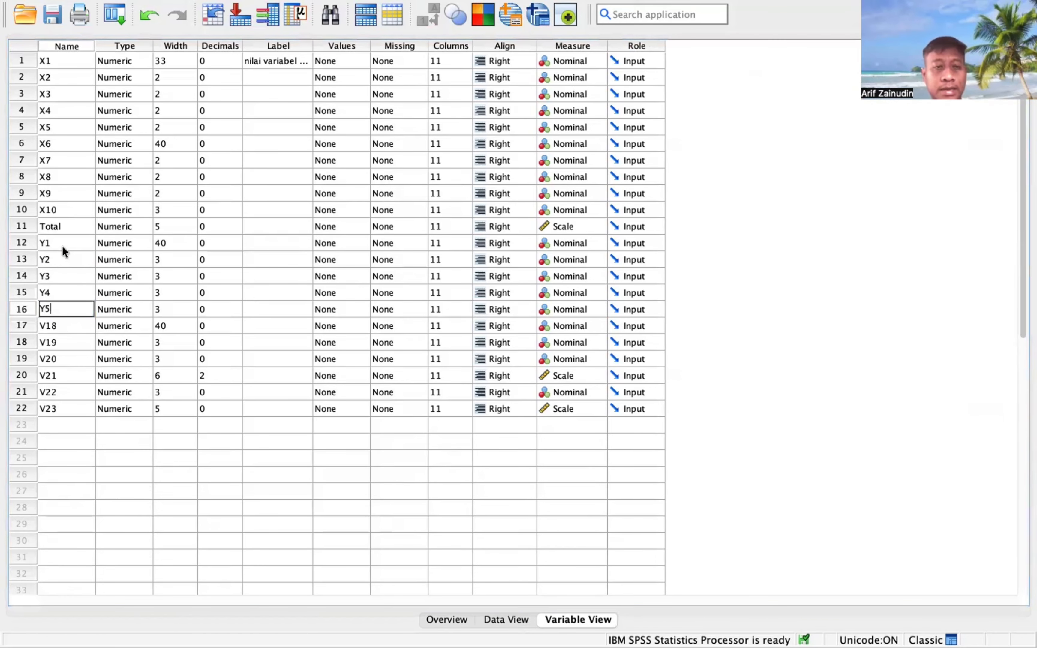
key(Return)
Rename the variables V18 to V22 as Y6, Y7, Y8, Y9 and Y10.
text(Y)
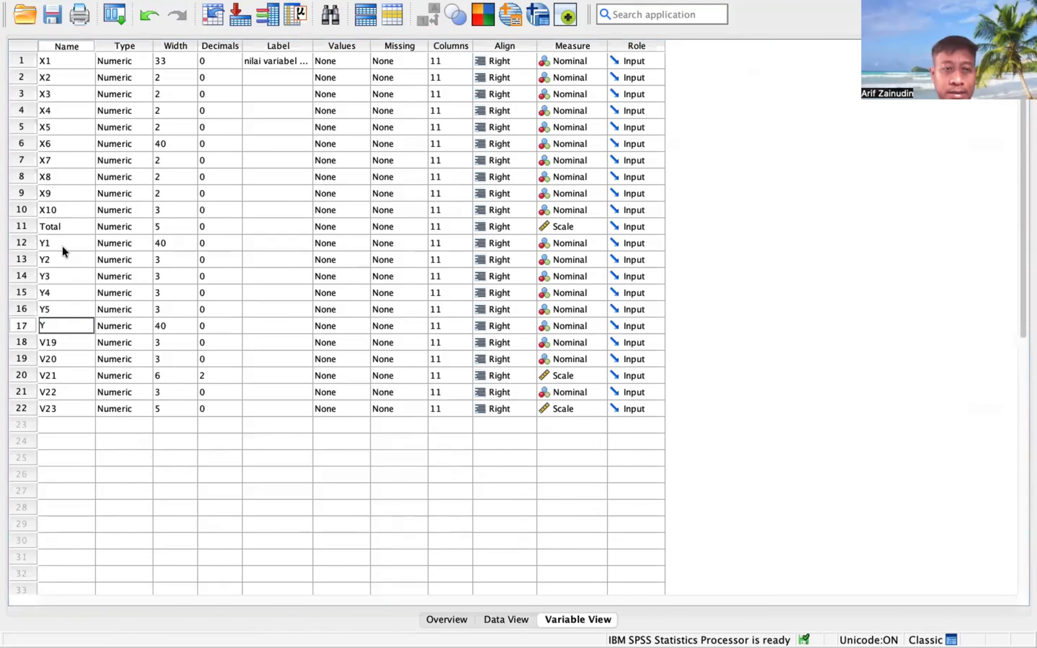
text(6)
key(Return)
text(Y7)
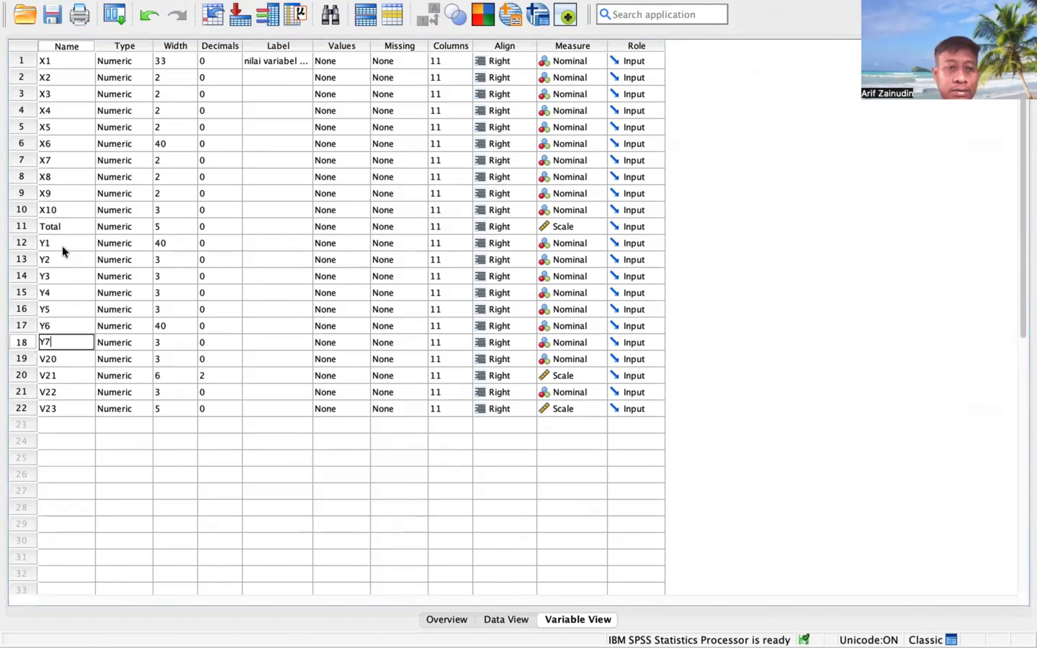
key(Return)
text(Y8)
key(Return)
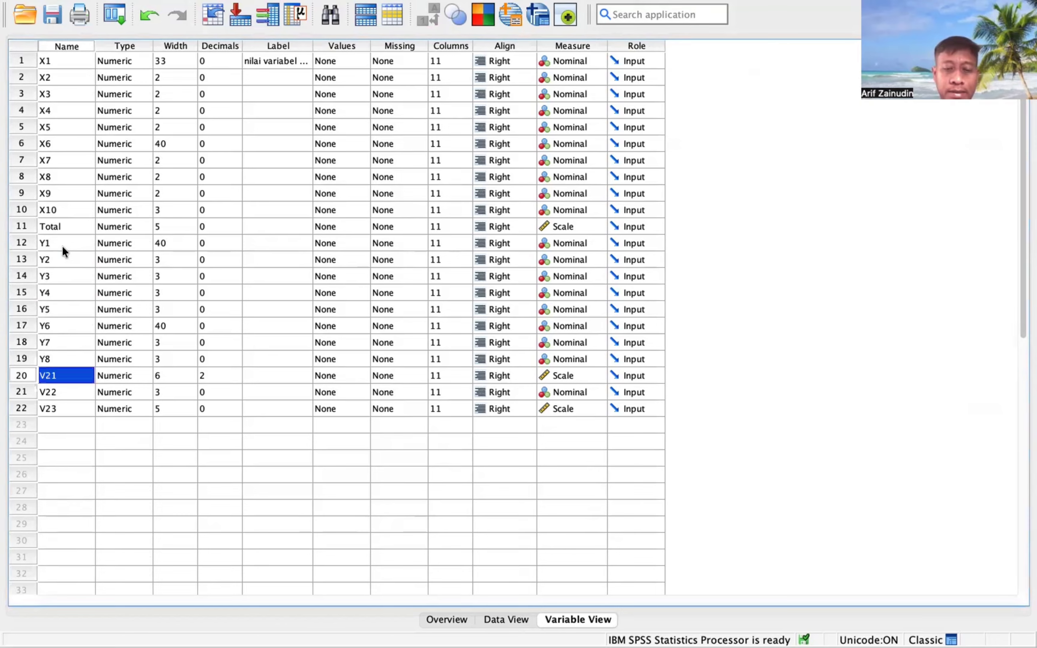
text(Y9)
key(Return)
text(Y10)
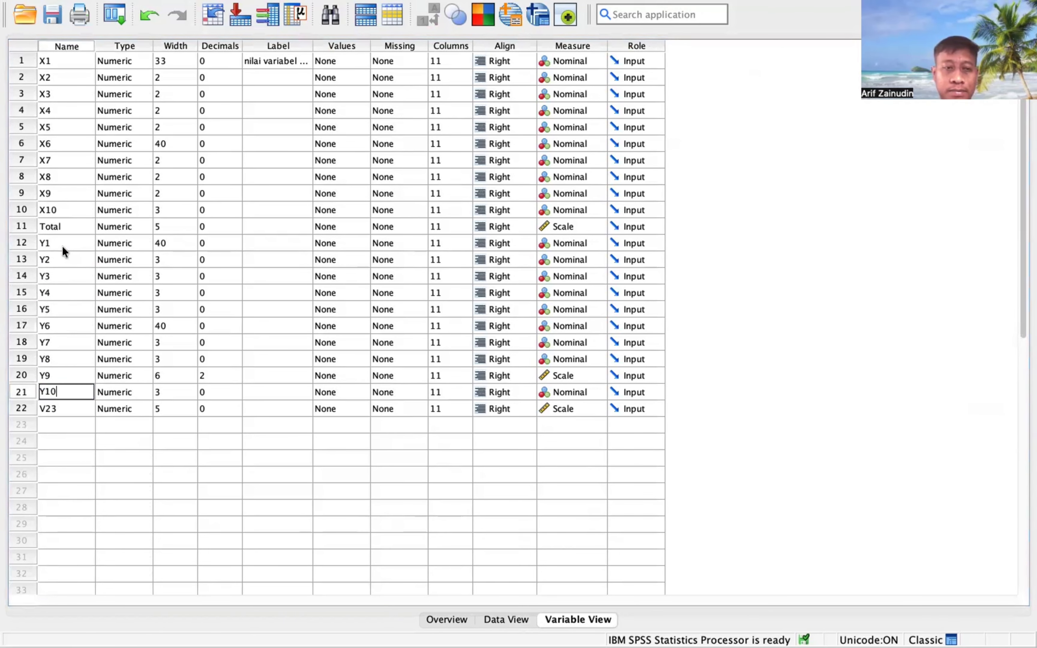
key(Return)
Try to rename the last variable, V23, as Total and check the total column in the Excel source sheet.
text(Total)
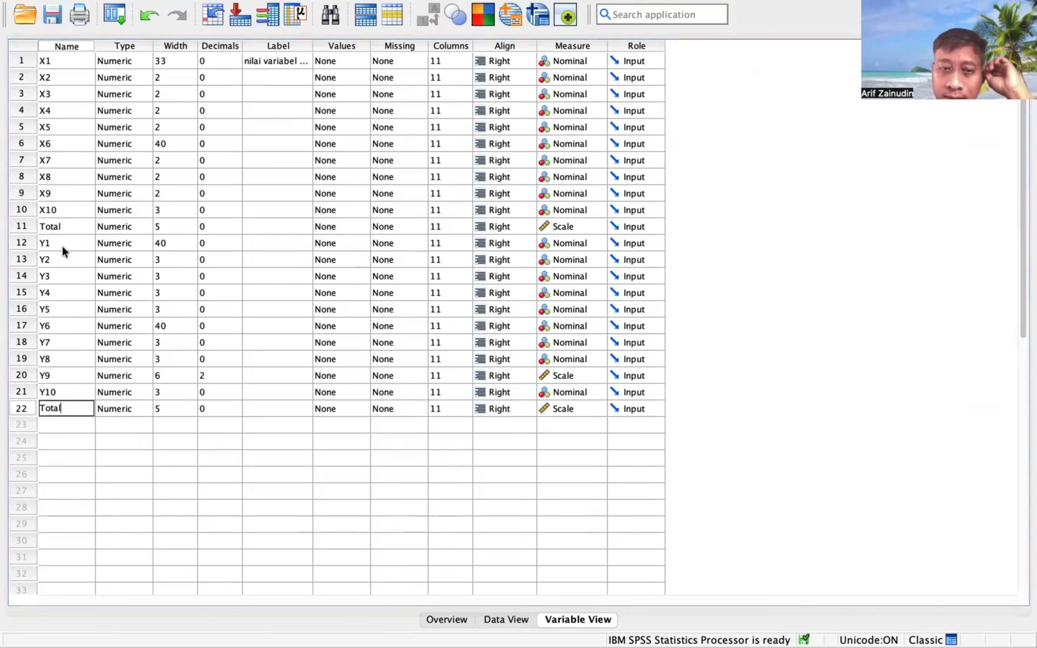
key(Return)
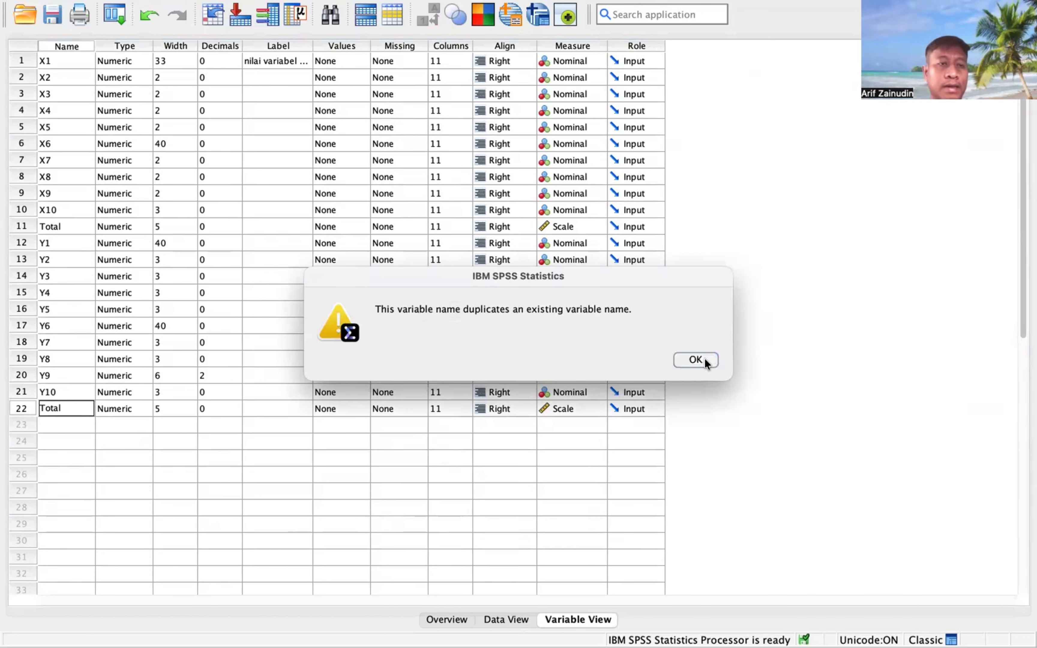
key(super+Tab)
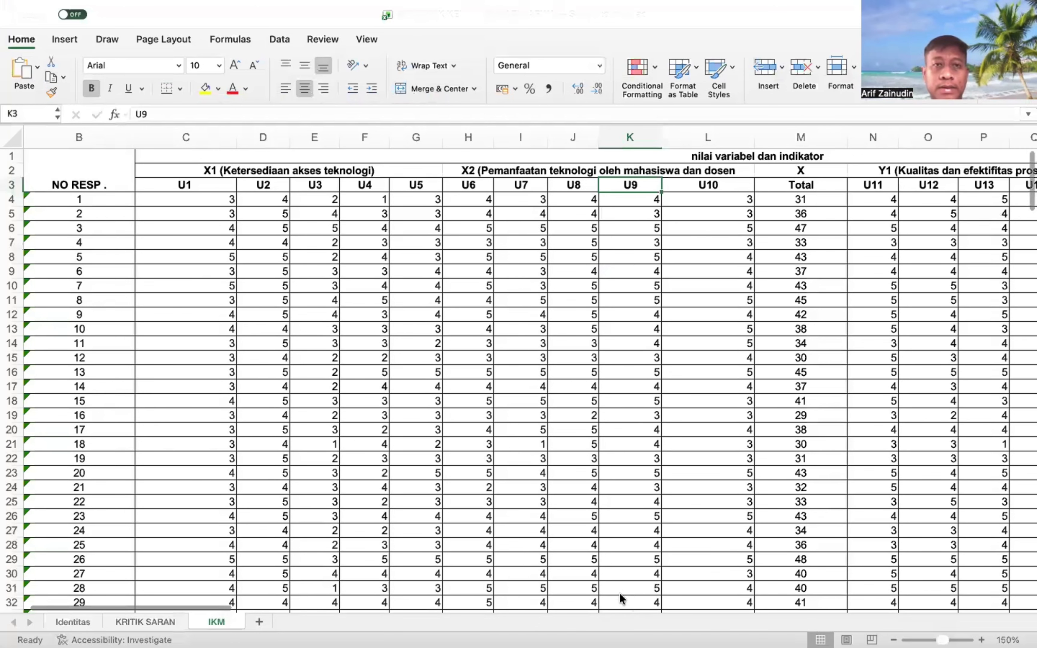
key(super+Tab)
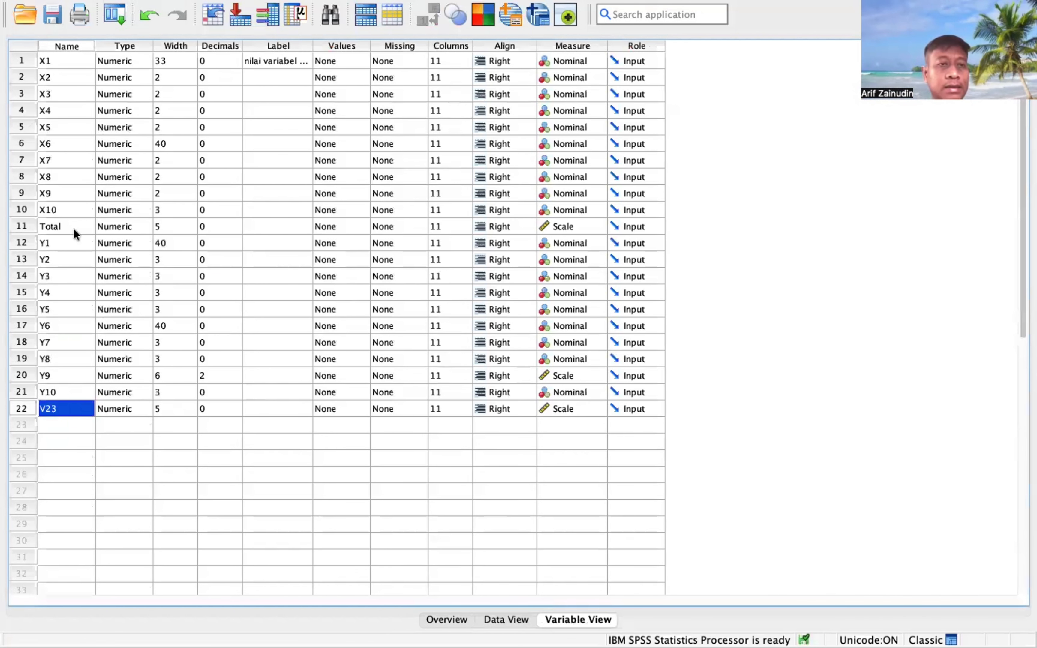
Try to rename the variable Total, listed after X10, as Total X.
click(74, 233)
double_click(71, 220)
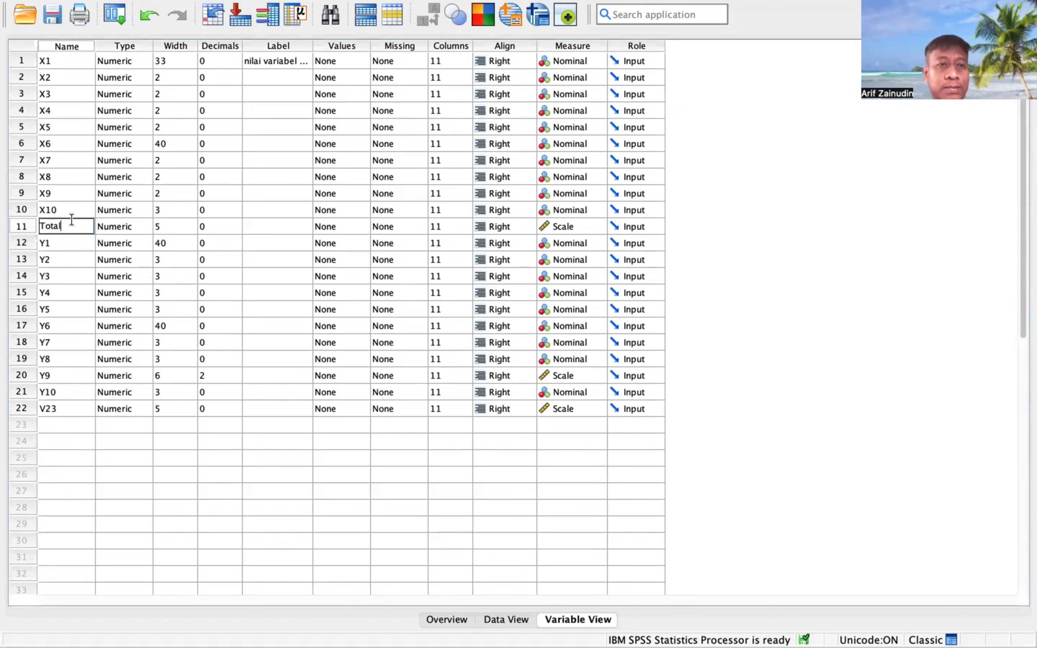
text(X)
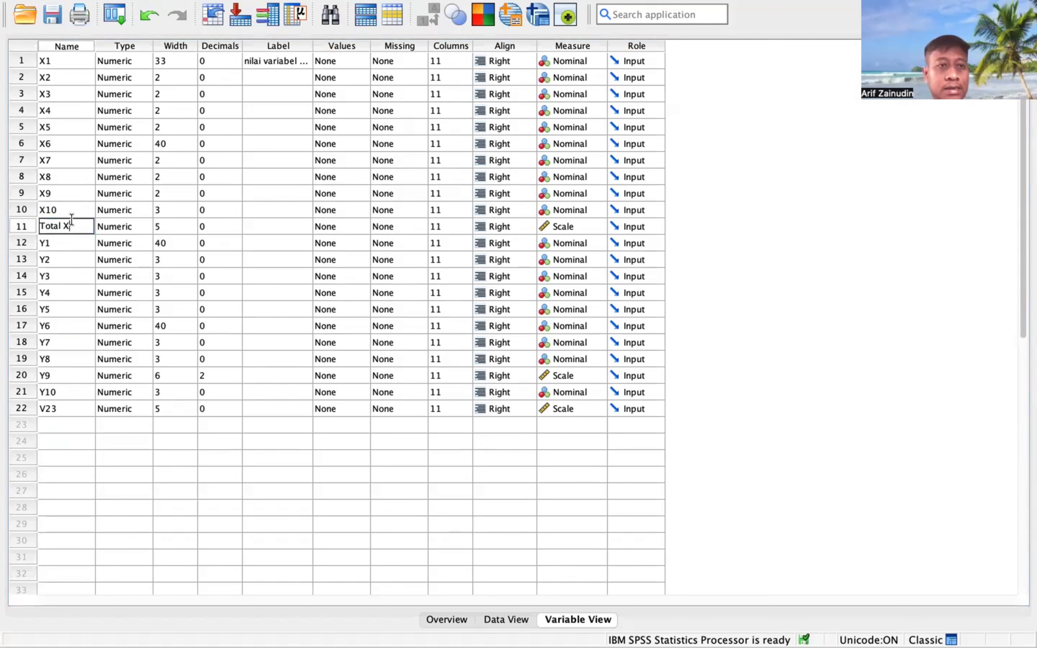
key(Return)
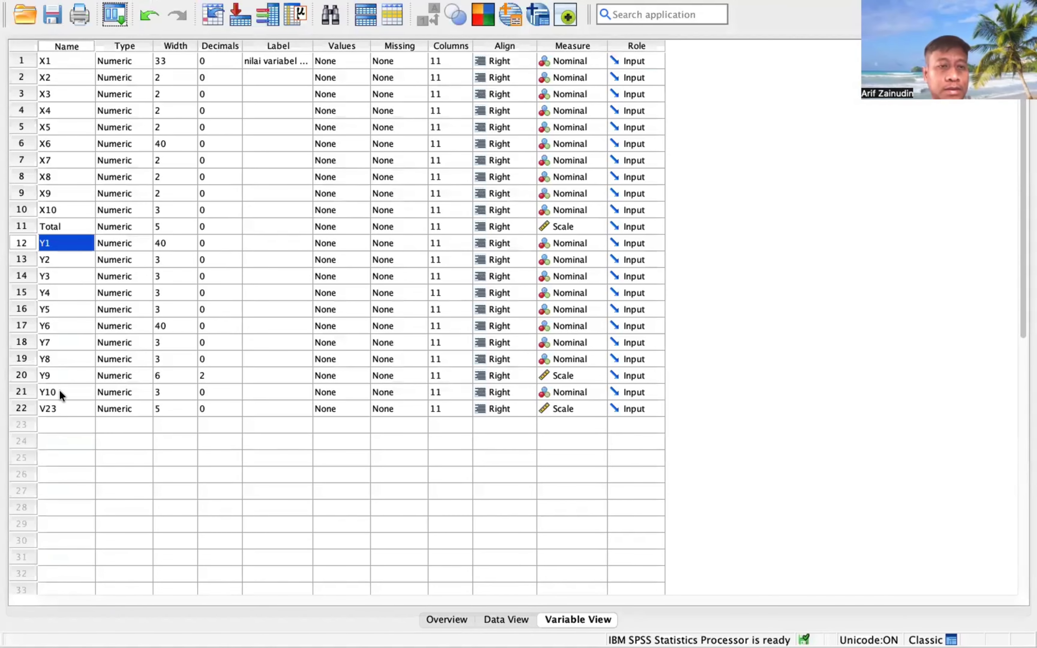
Rename the last variable, V23, as Total_Y.
click(61, 404)
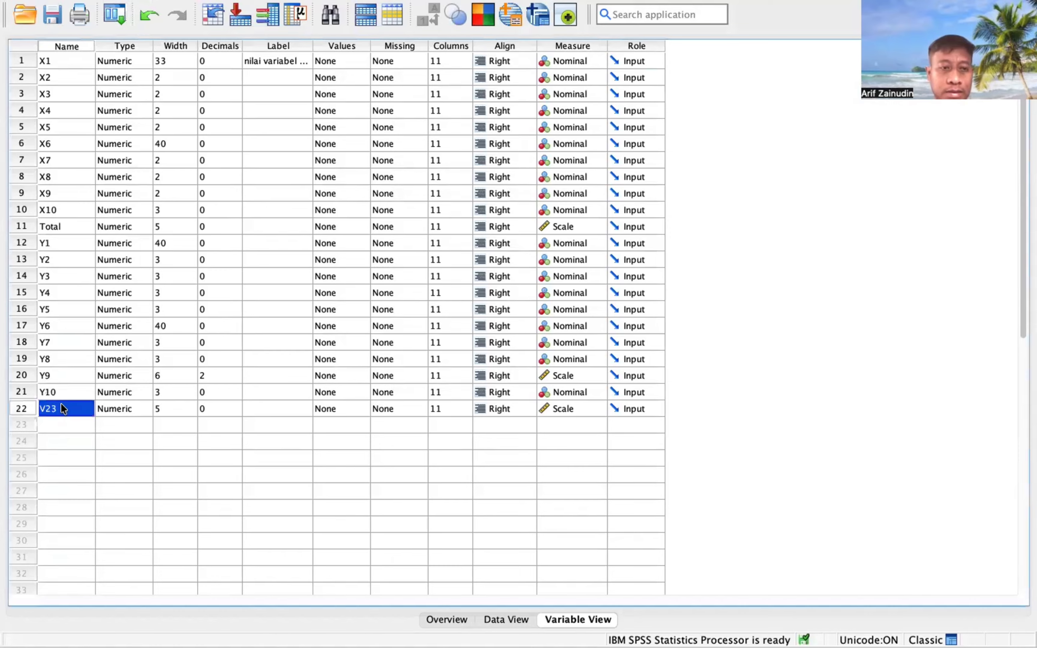
double_click(61, 404)
key(BackSpace)
key(BackSpace)
key(BackSpace)
text(Total Y)
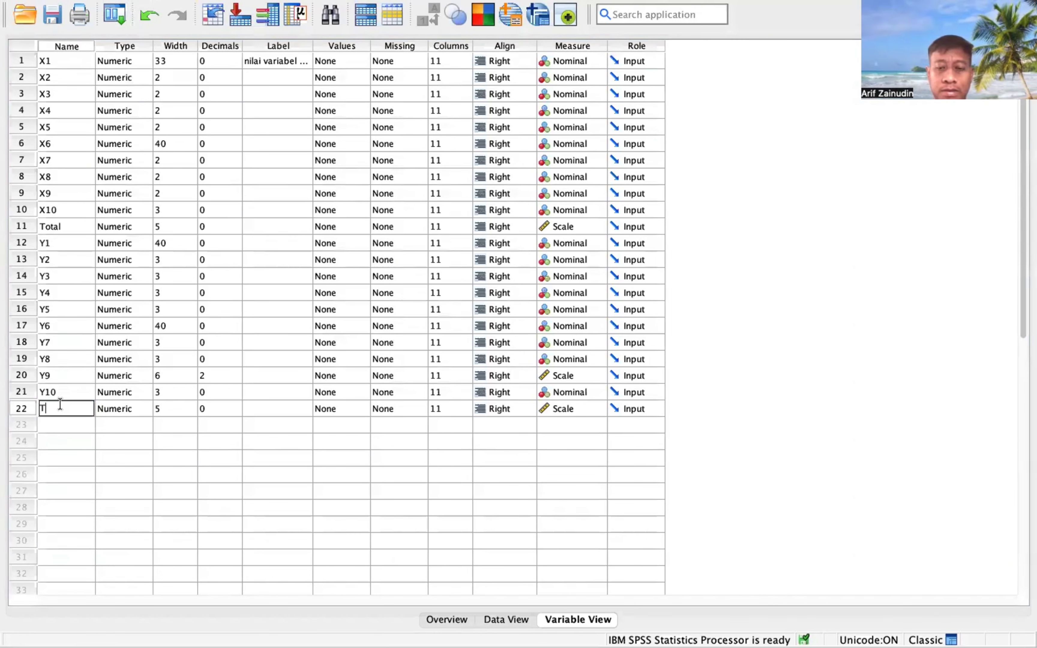
key(BackSpace)
key(BackSpace)
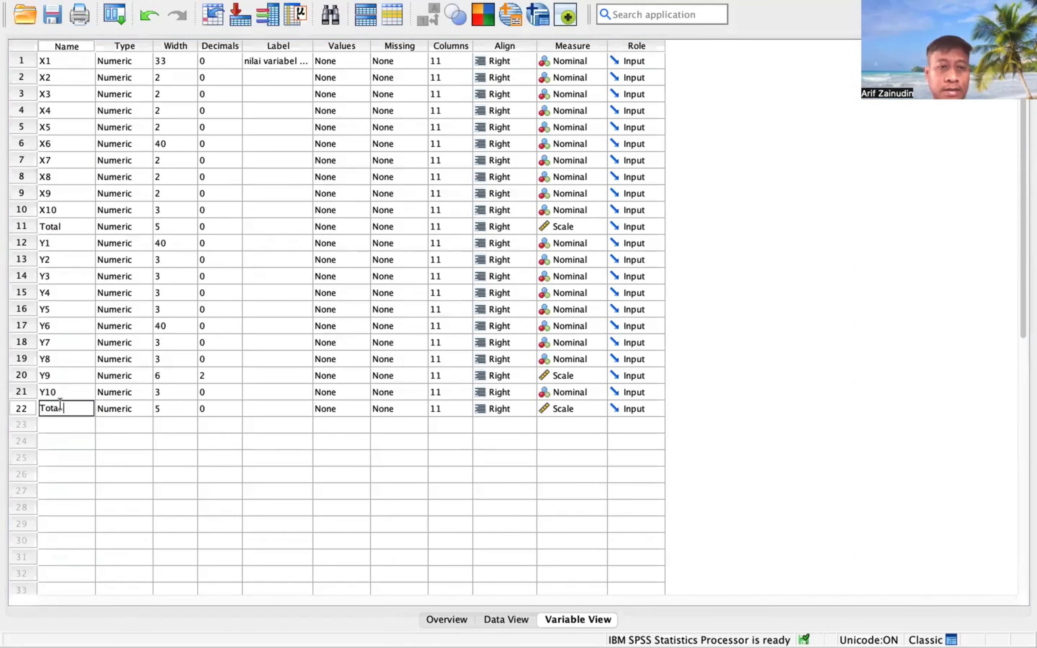
text(_Y)
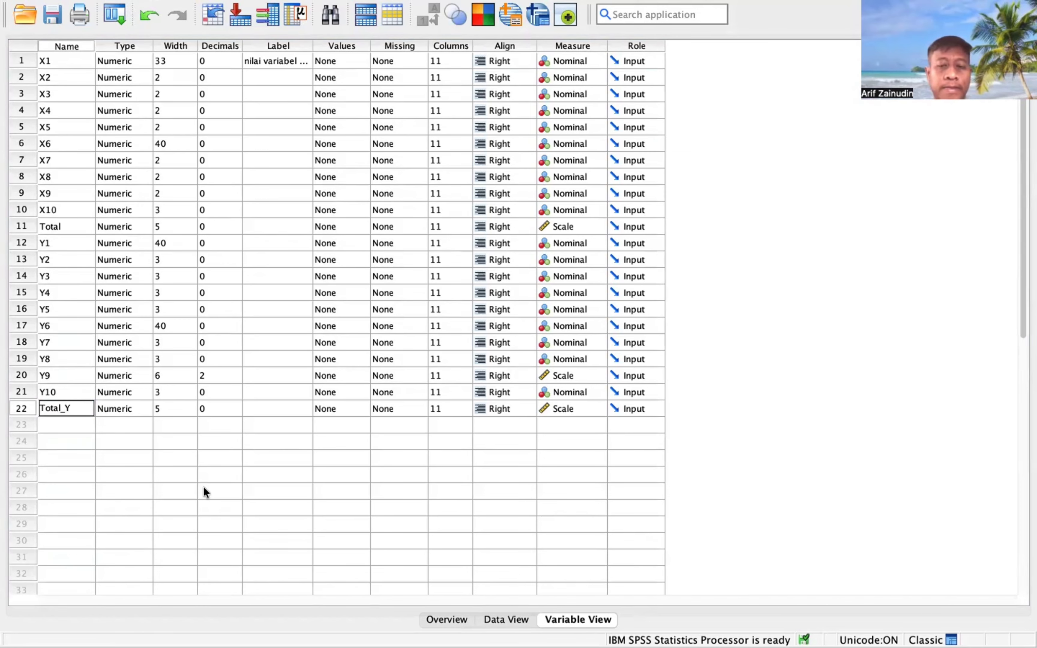
key(Return)
Rename the variable Total, listed after X10, as Total_X.
double_click(79, 226)
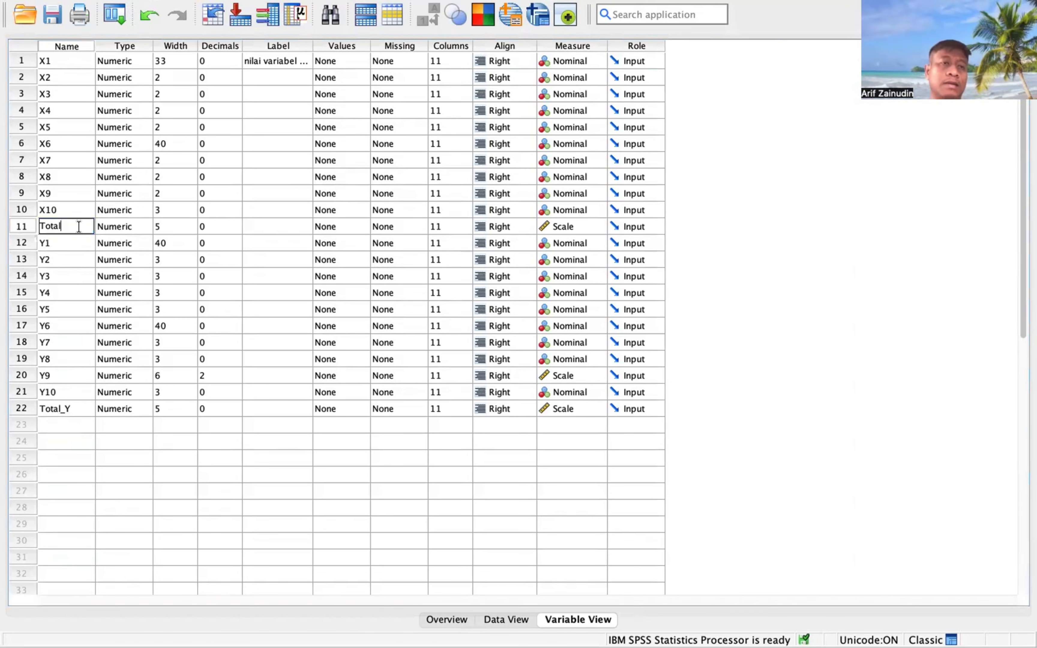
text(_X)
key(Return)
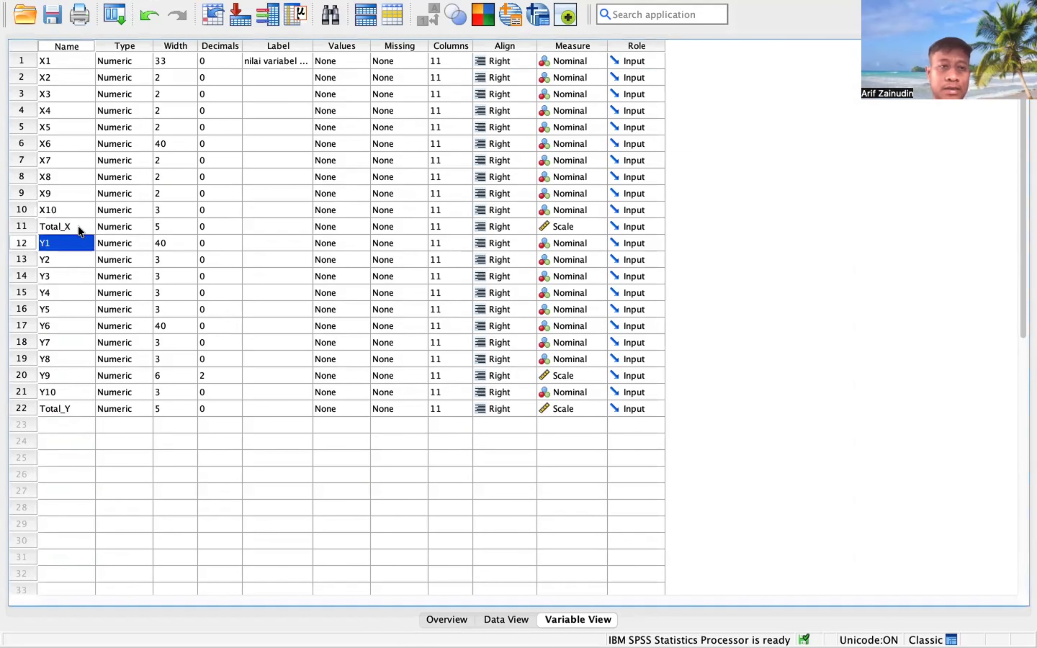
click(250, 547)
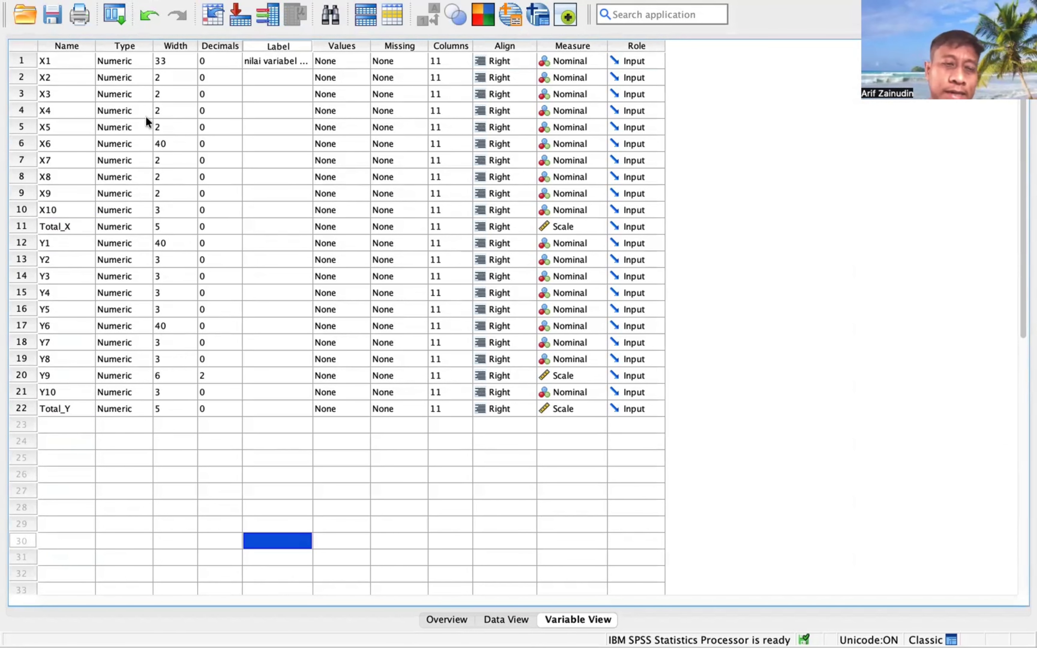
Examine the variable type options of X1 and check the response values in the Excel source sheet.
click(70, 63)
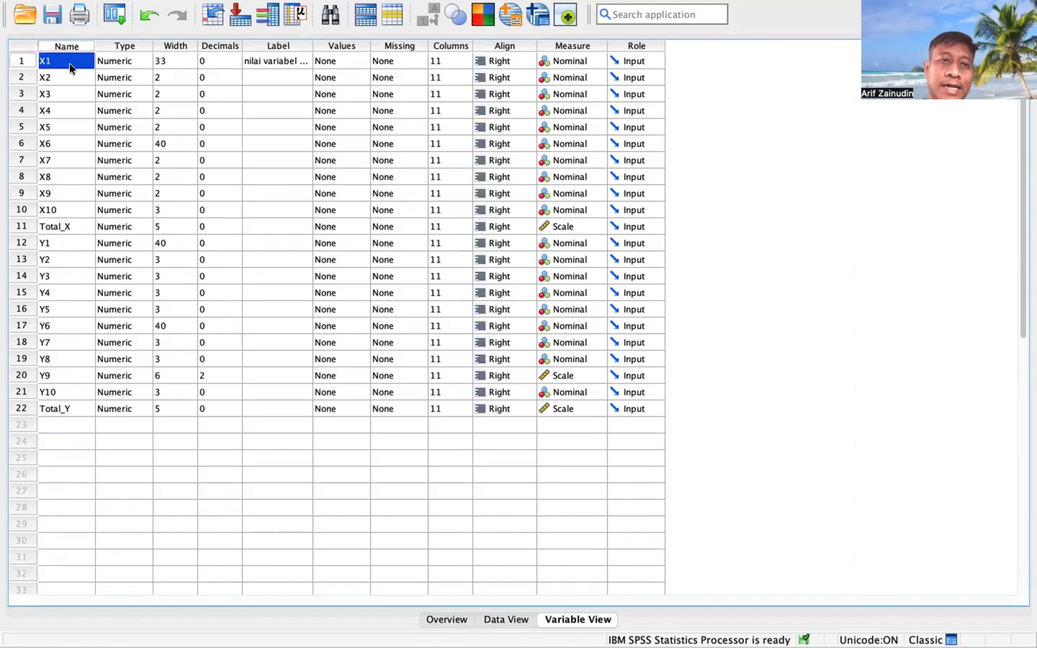
click(128, 61)
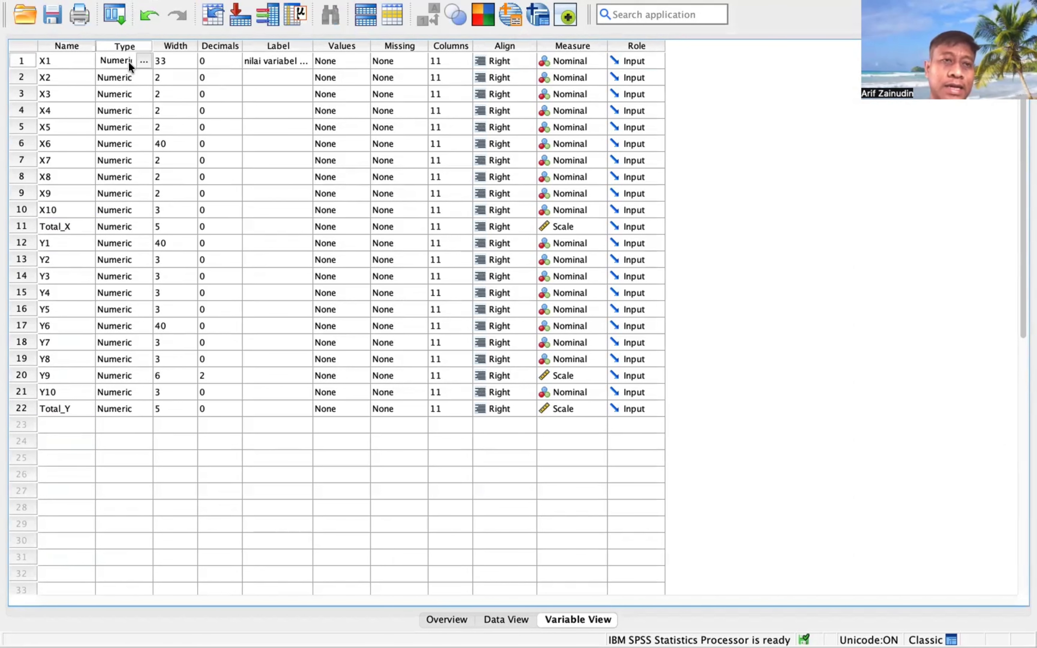
click(145, 61)
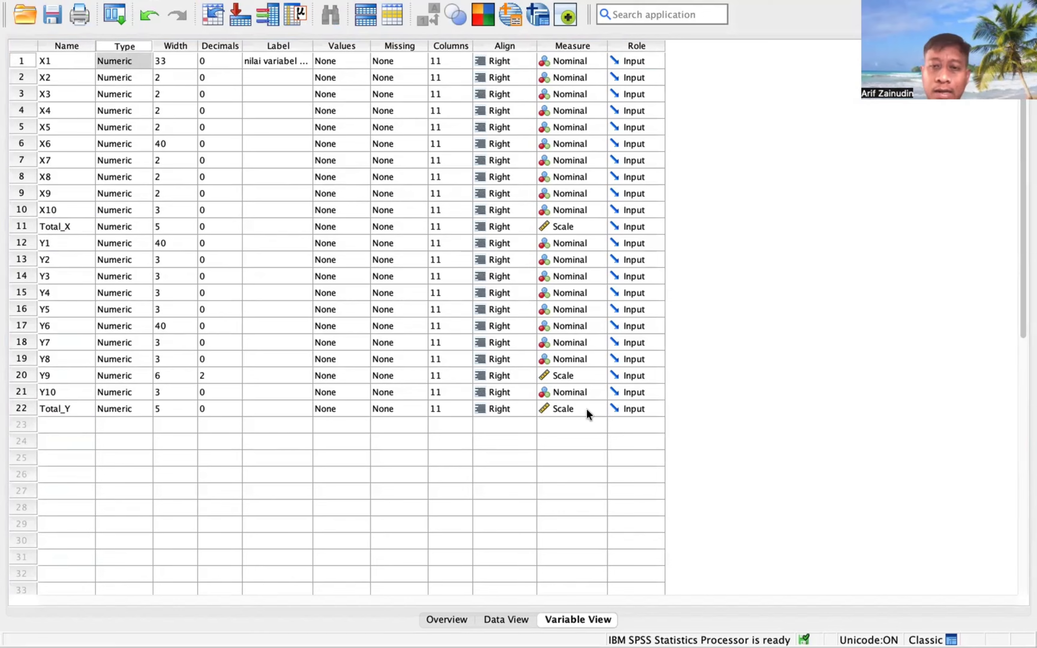
click(619, 432)
mouse_move(503, 15)
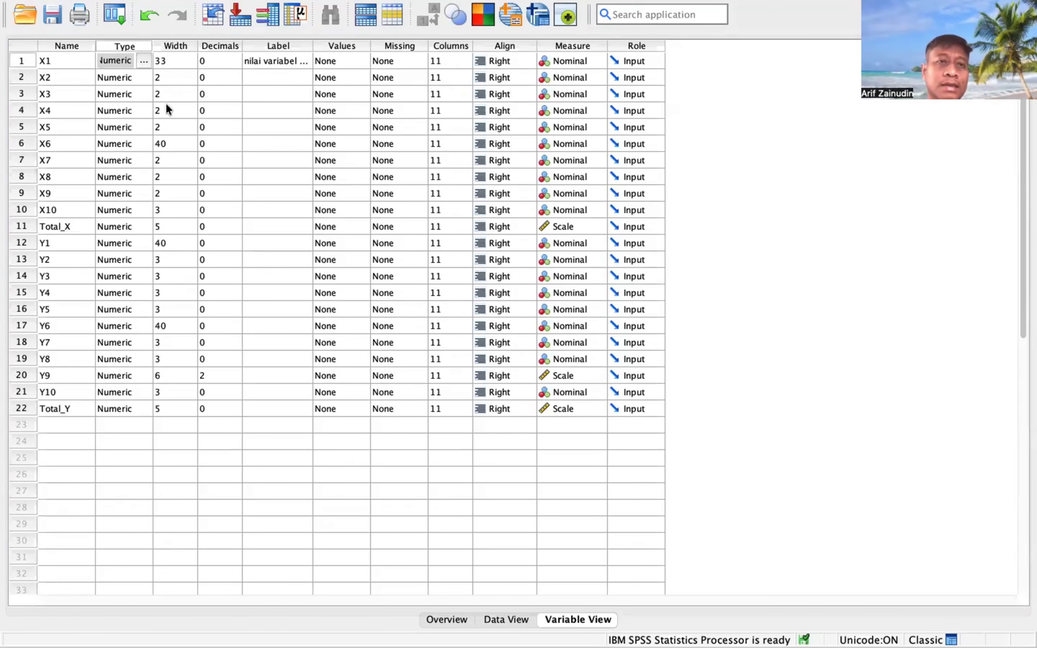
click(144, 63)
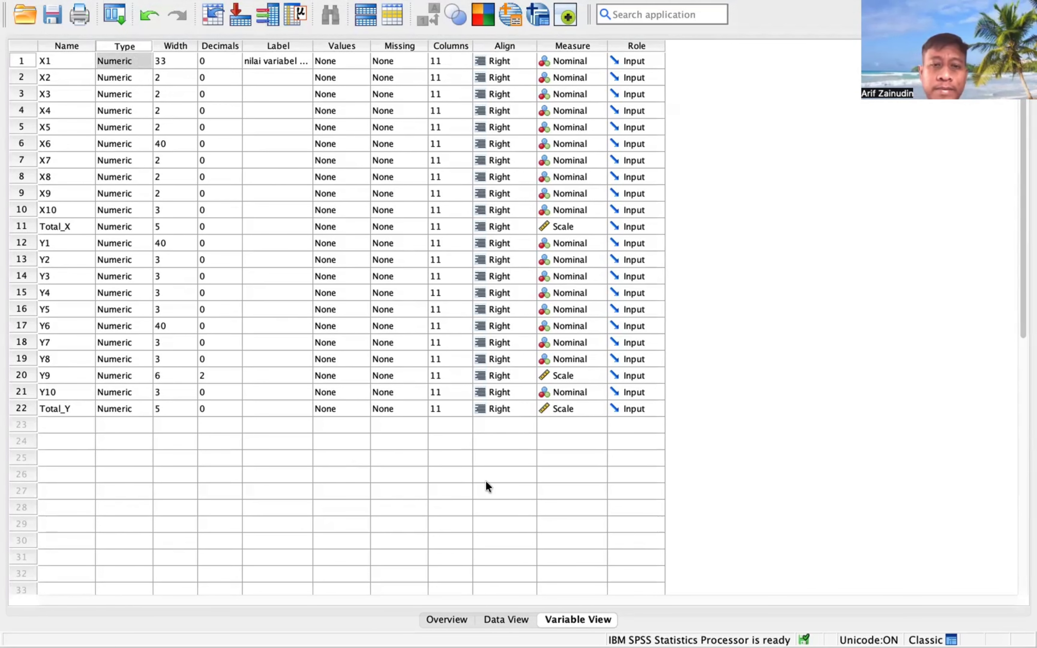
key(super+Tab)
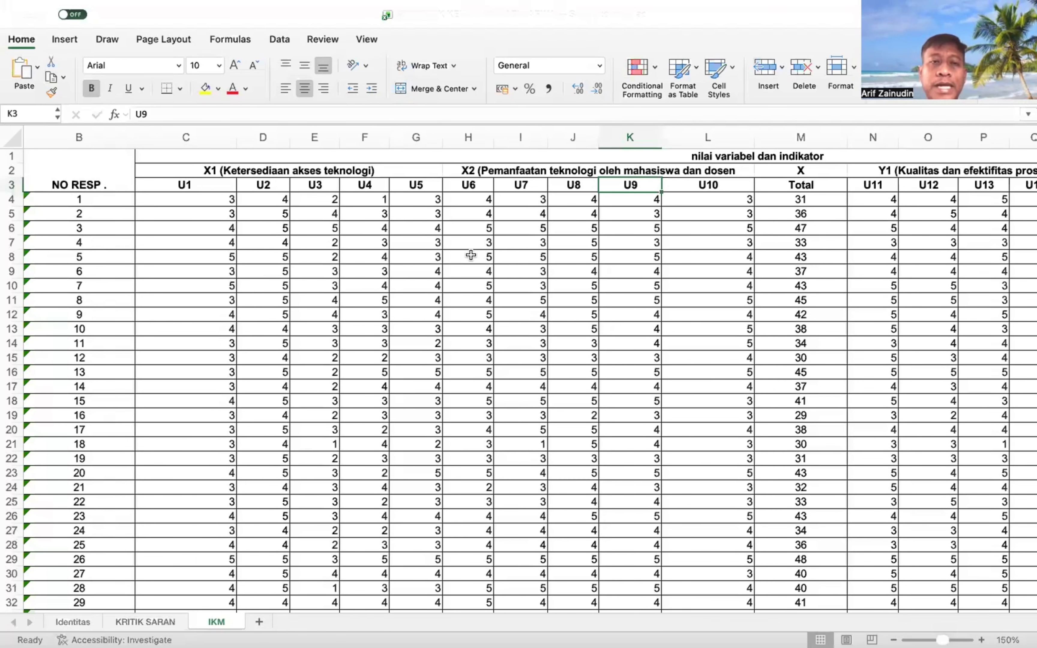
key(super+Tab)
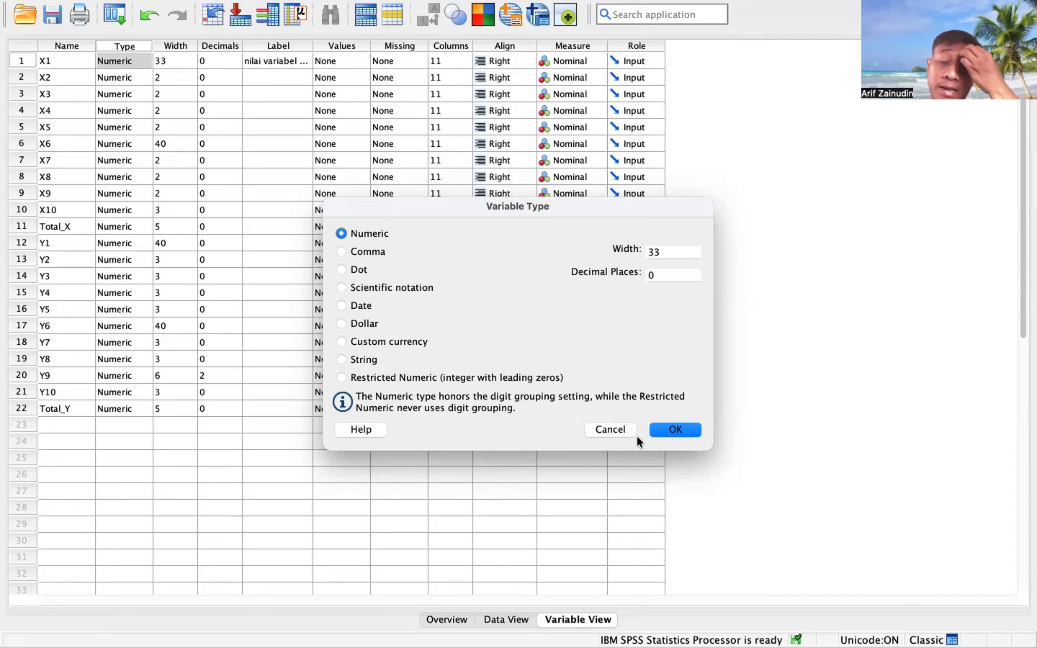
click(614, 430)
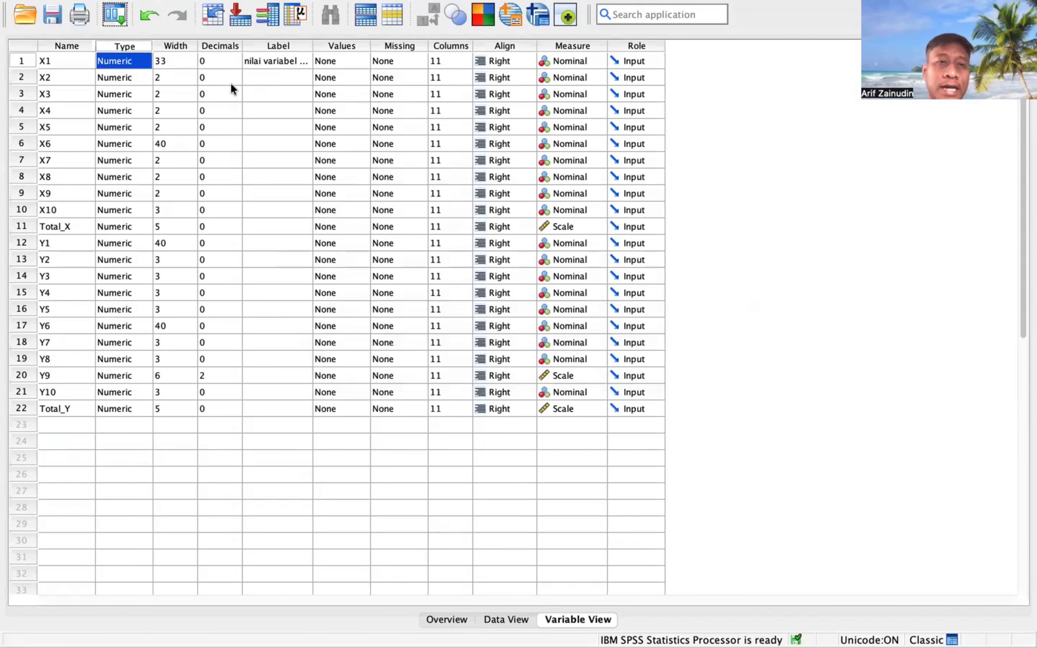
Examine the width and decimals settings of the X variables.
click(232, 83)
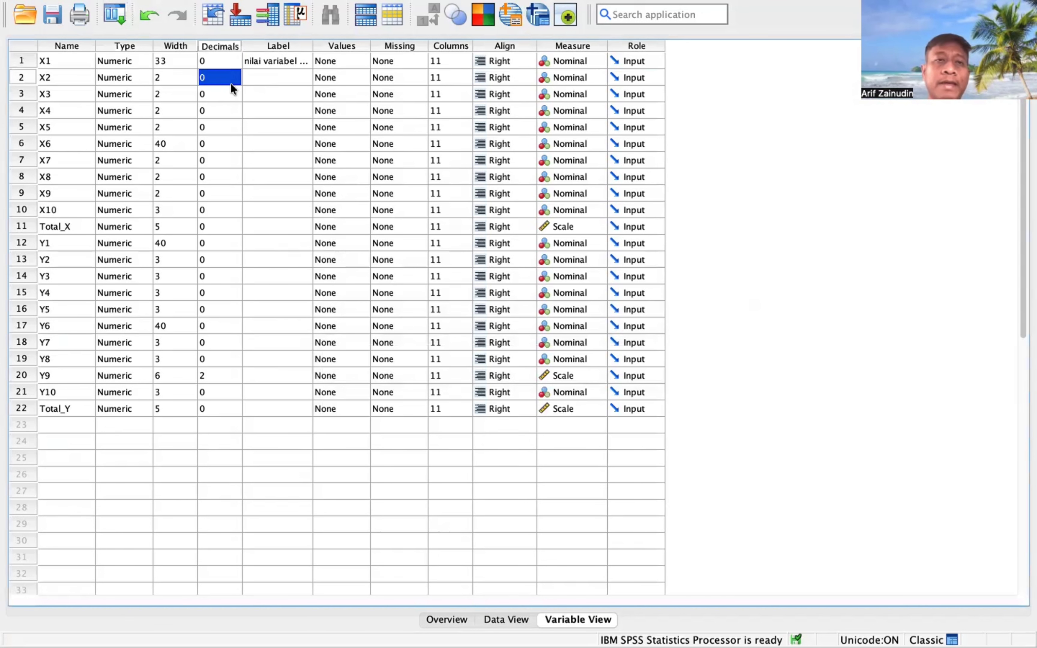
click(171, 61)
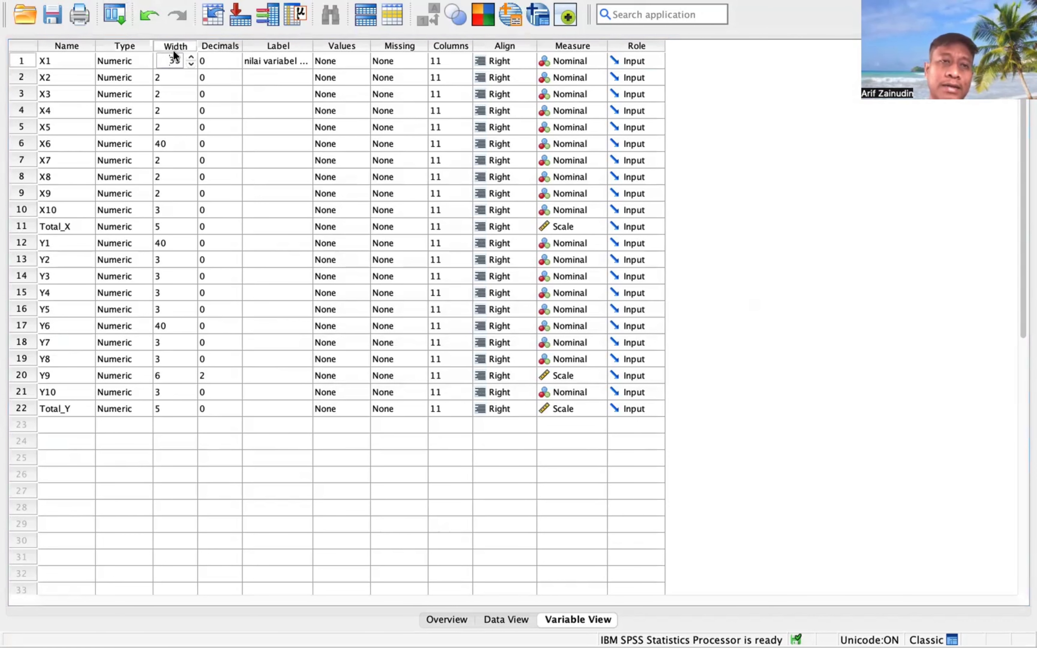
key(Down)
key(Down)
key(Down)
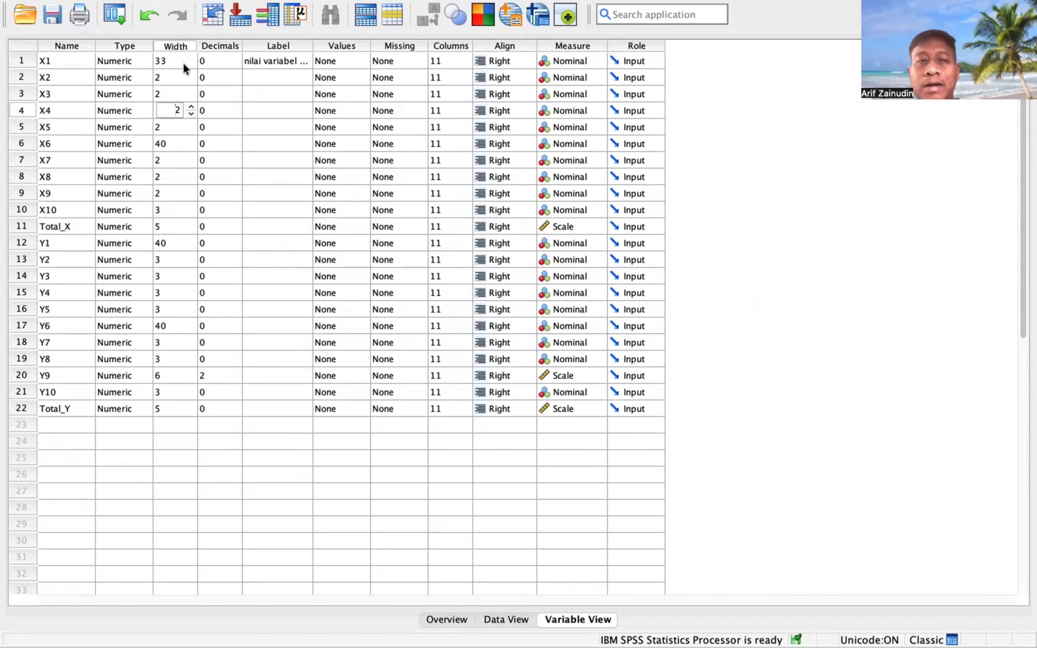
click(174, 62)
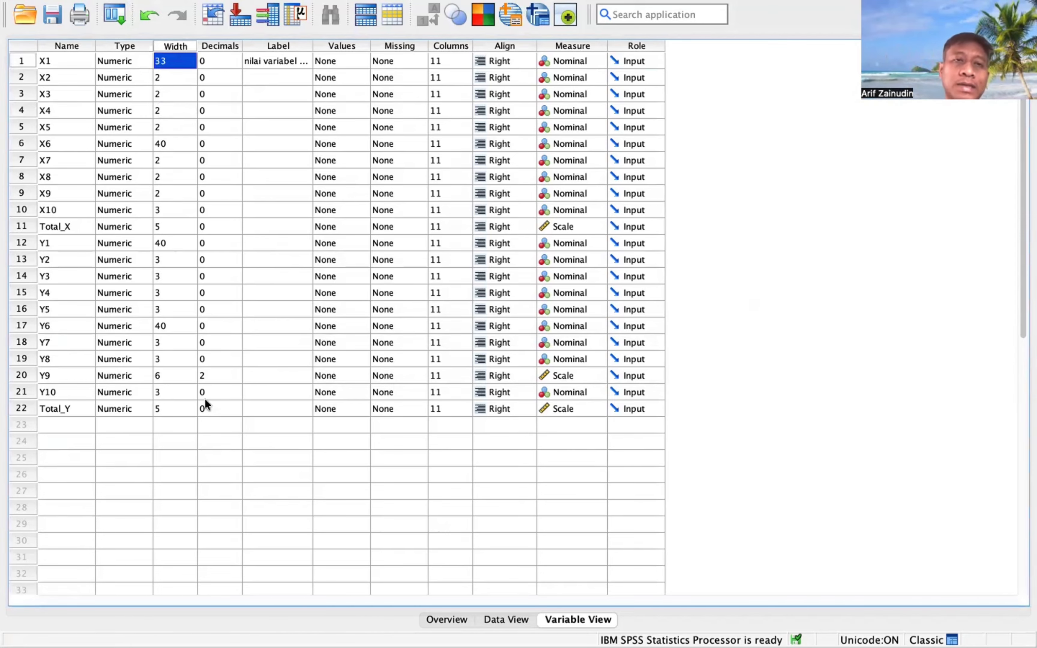
click(220, 61)
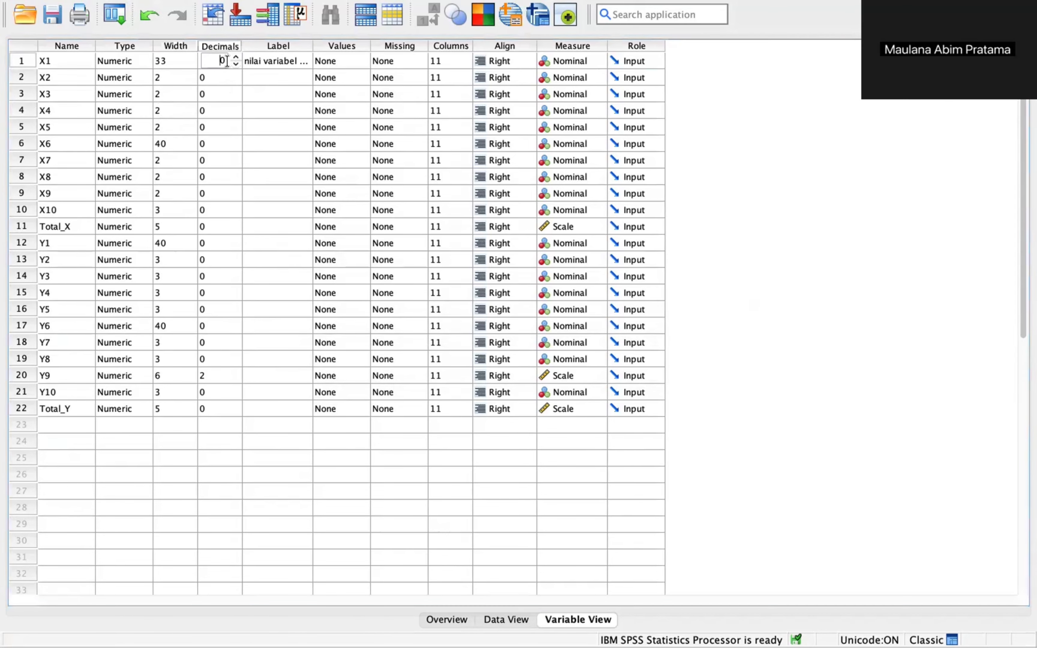
click(220, 111)
click(271, 141)
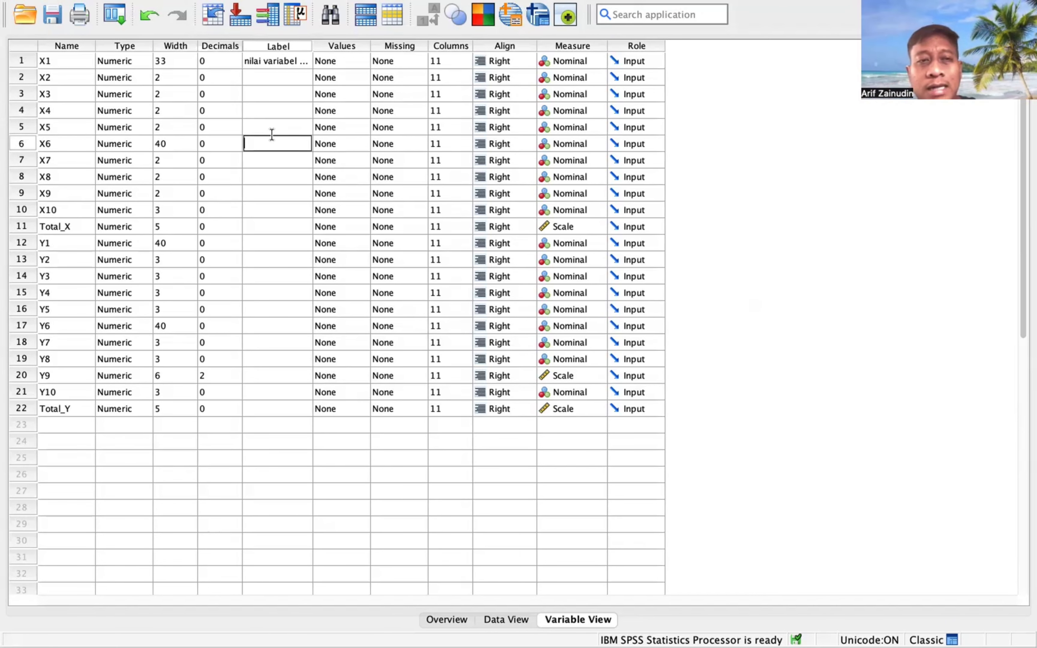
click(214, 58)
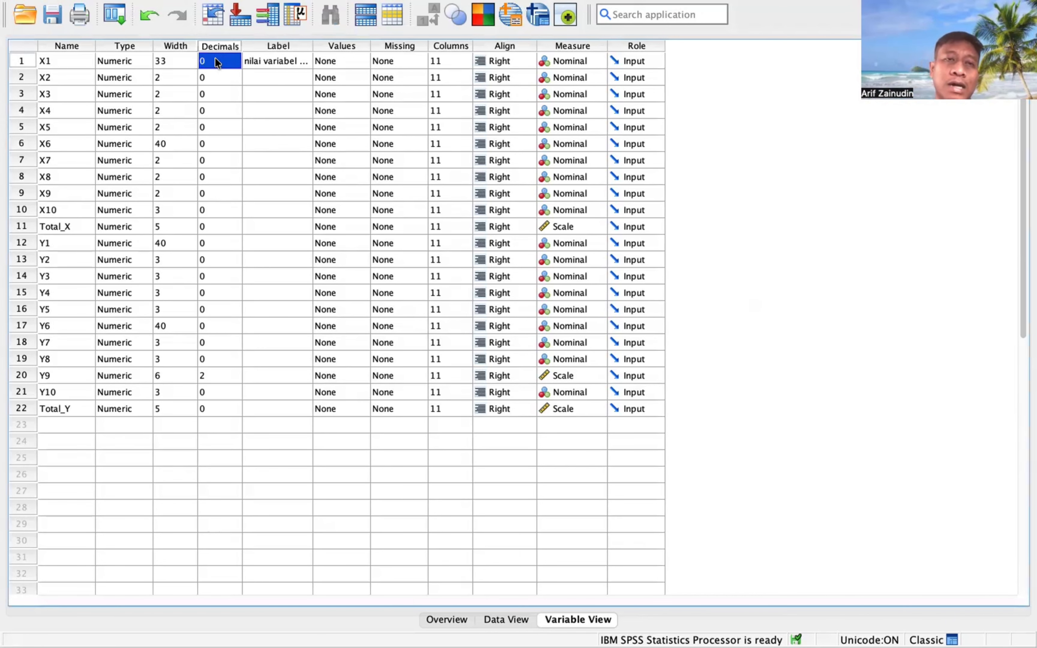
click(220, 77)
click(215, 123)
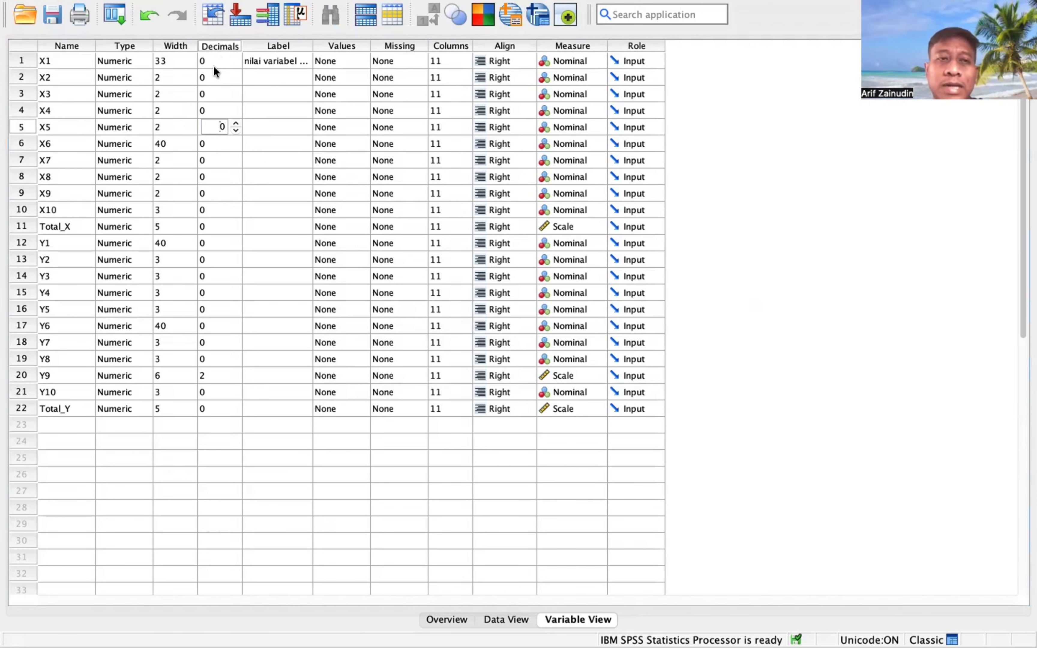
Clear the imported label of the variable X1.
click(261, 155)
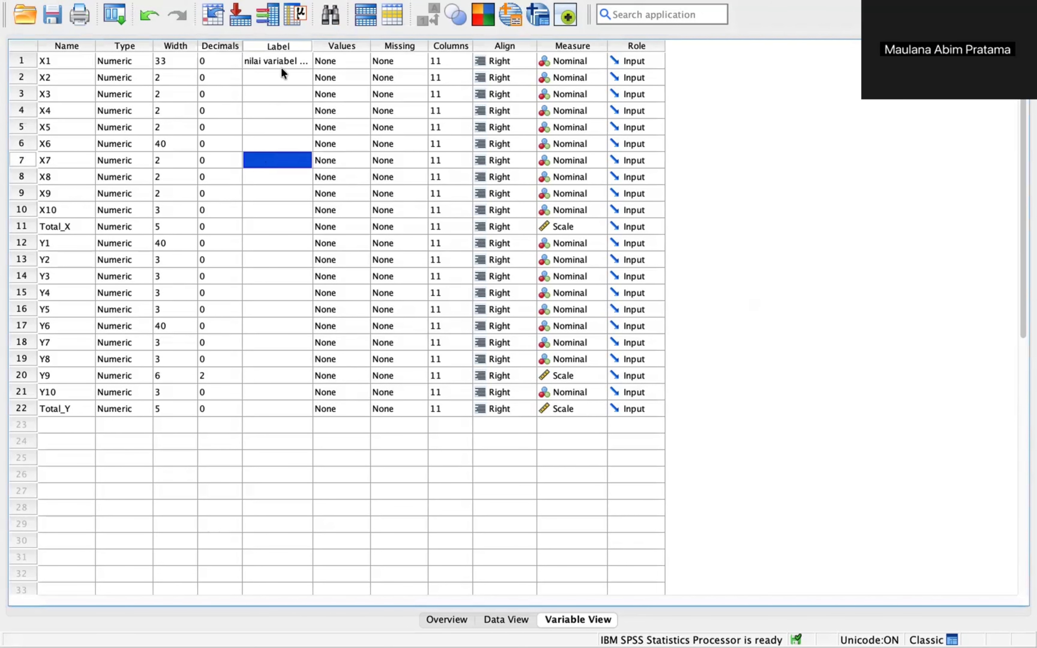
double_click(284, 64)
click(278, 128)
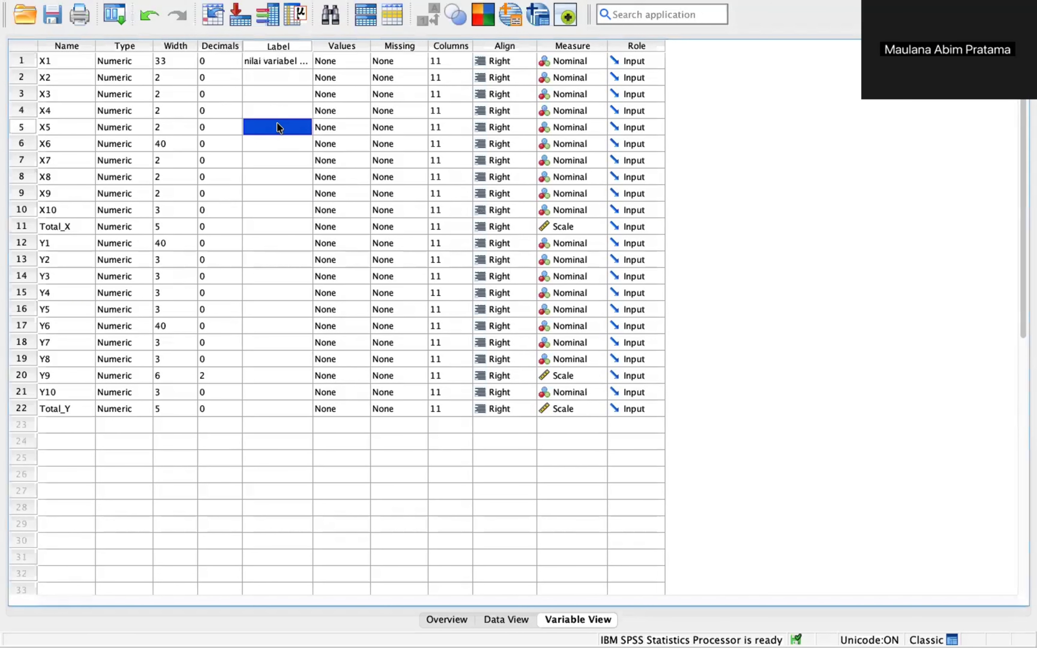
click(278, 60)
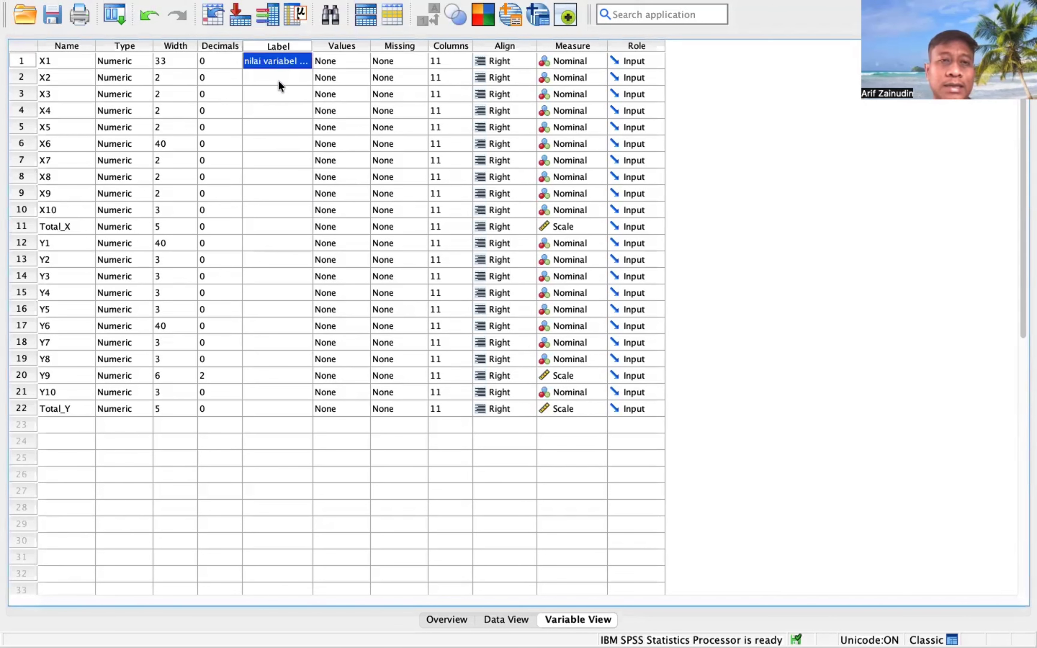
key(Delete)
click(300, 178)
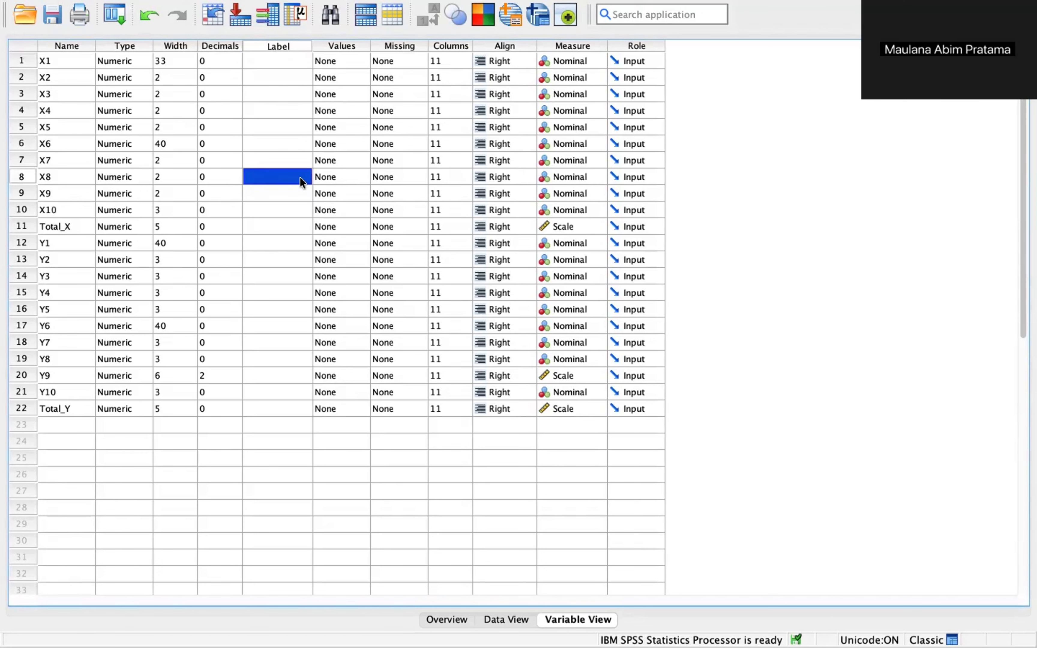
click(288, 62)
click(279, 108)
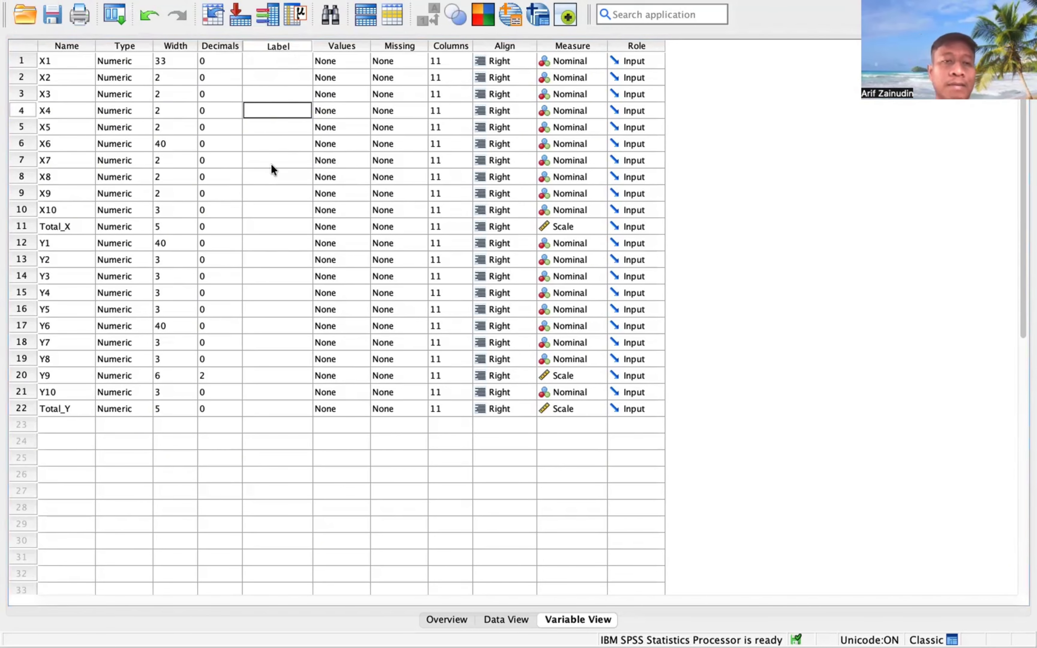
click(268, 226)
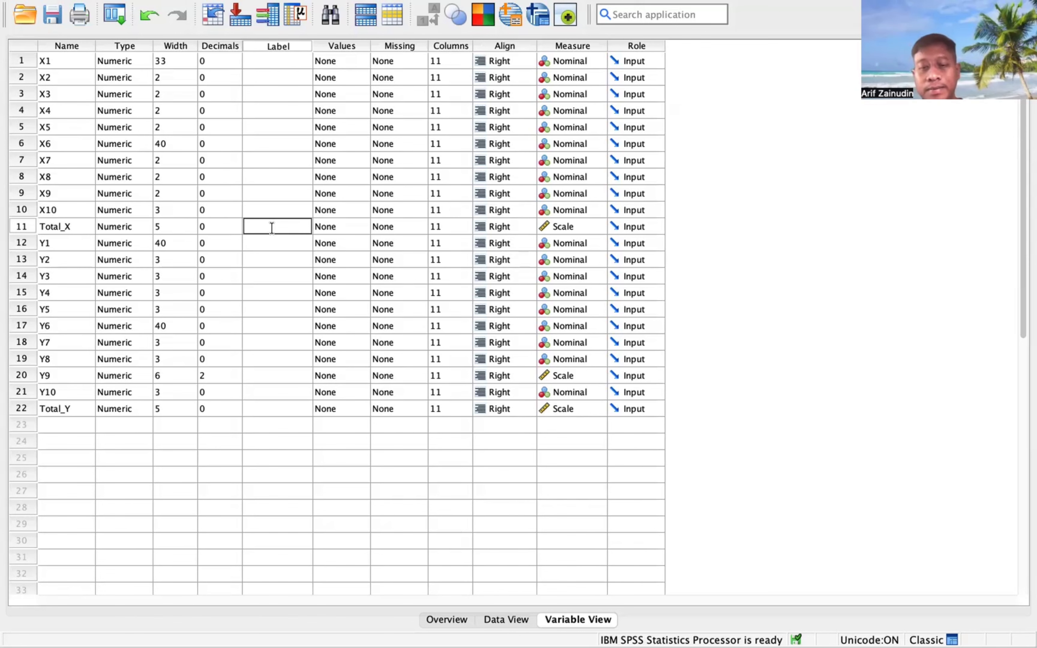
text(Udin )
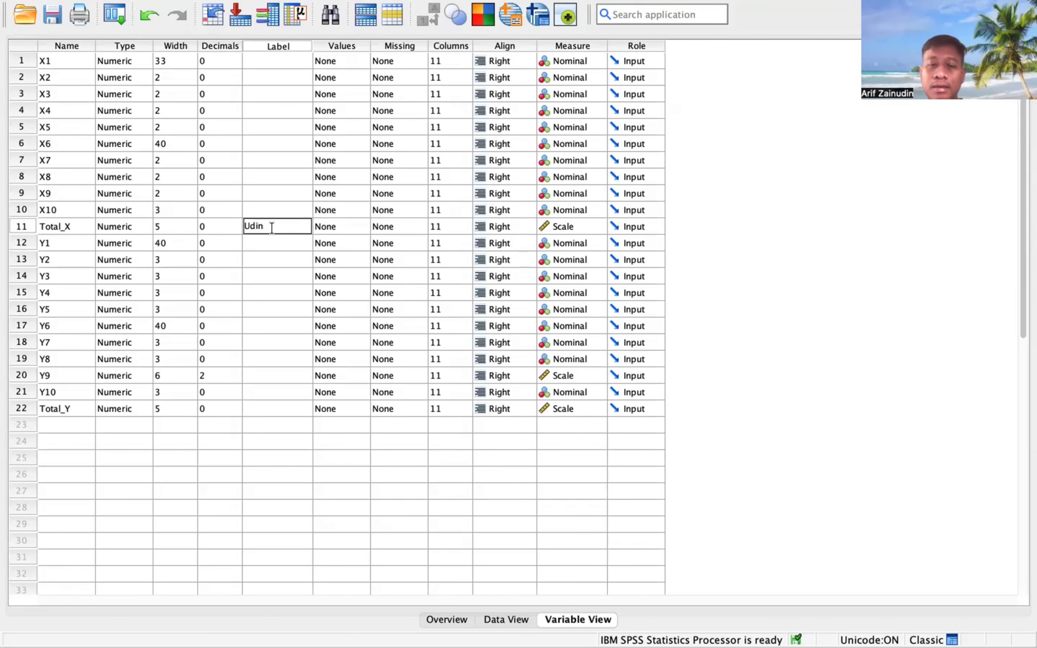
text(Joko)
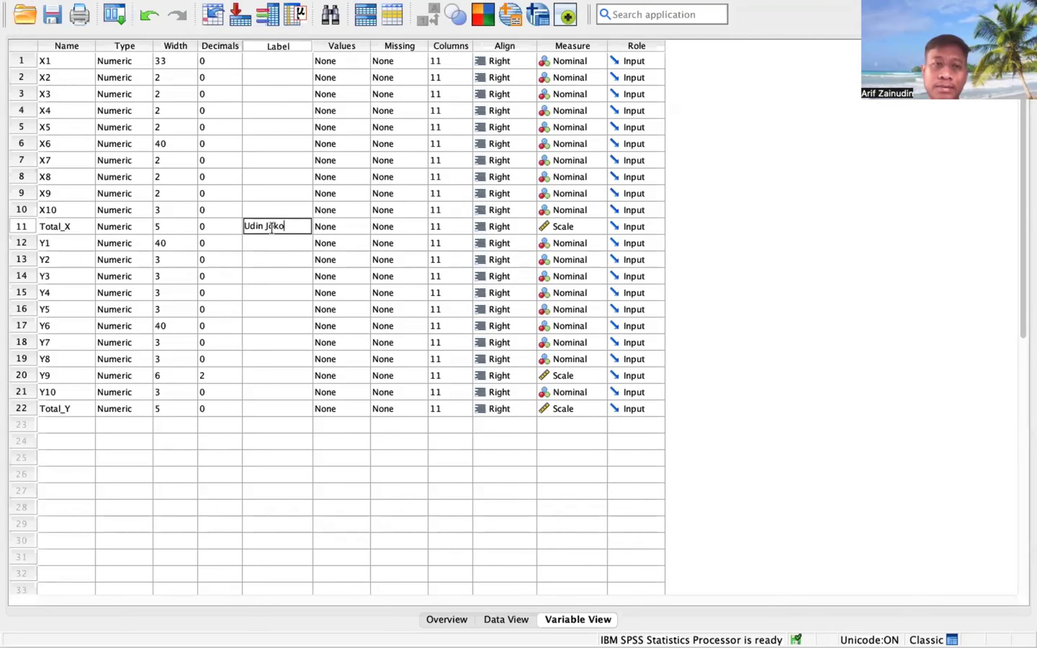
key(BackSpace)
key(BackSpace)
key(BackSpace)
key(BackSpace)
key(BackSpace)
key(BackSpace)
key(BackSpace)
key(BackSpace)
key(BackSpace)
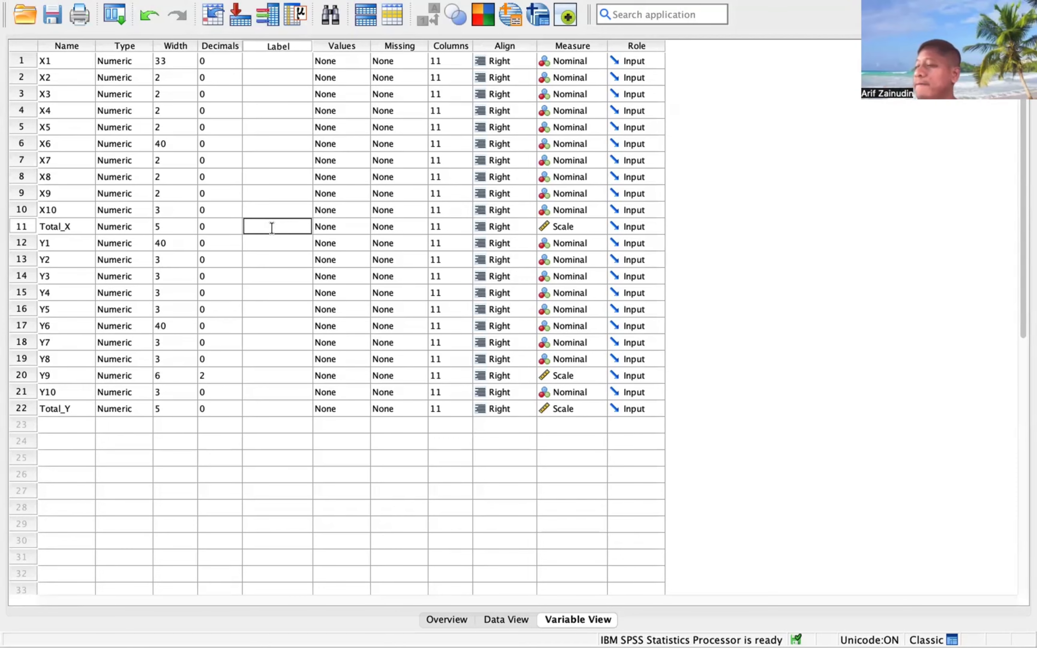
Label the variable Total_X as "Penggunaan Teknologi Pembelajaran".
click(283, 405)
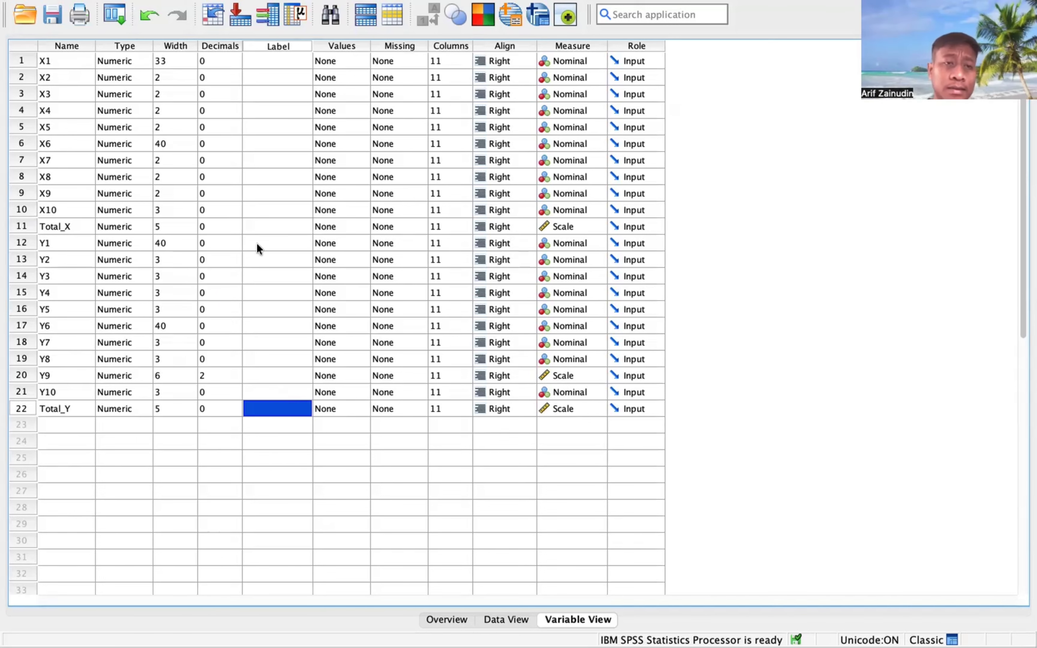
click(270, 229)
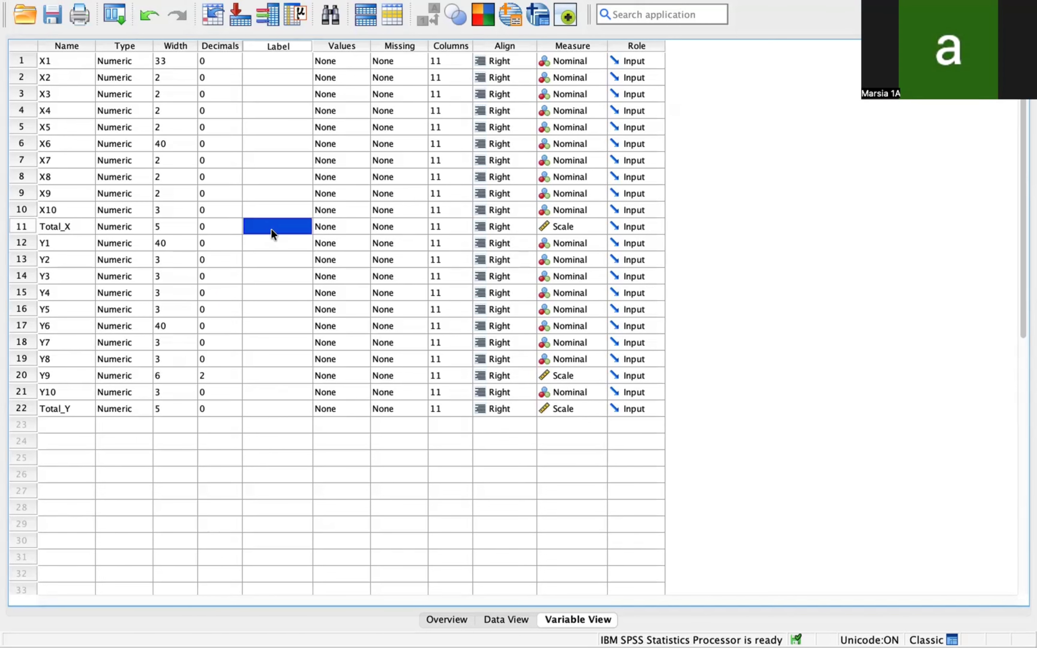
text(Penggunaan )
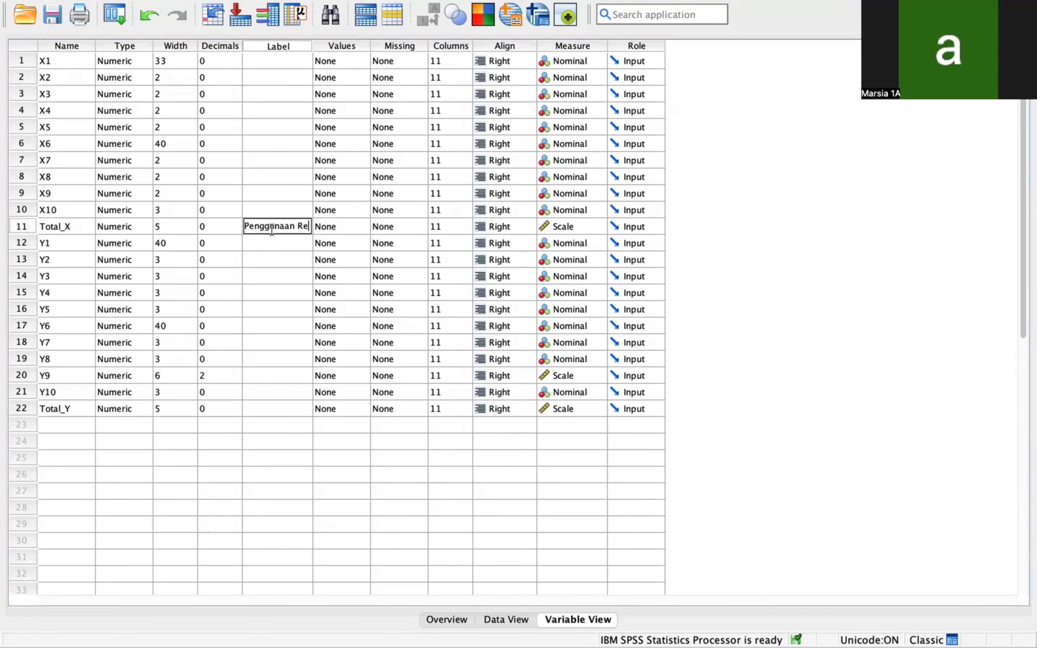
text(Teknol)
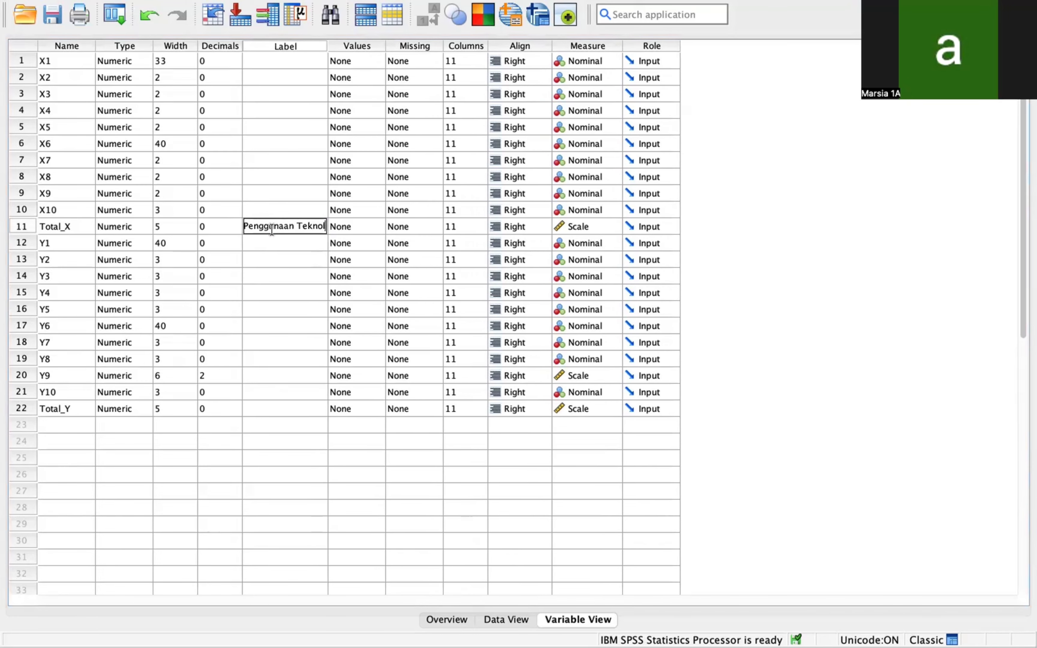
text(ogi Pe)
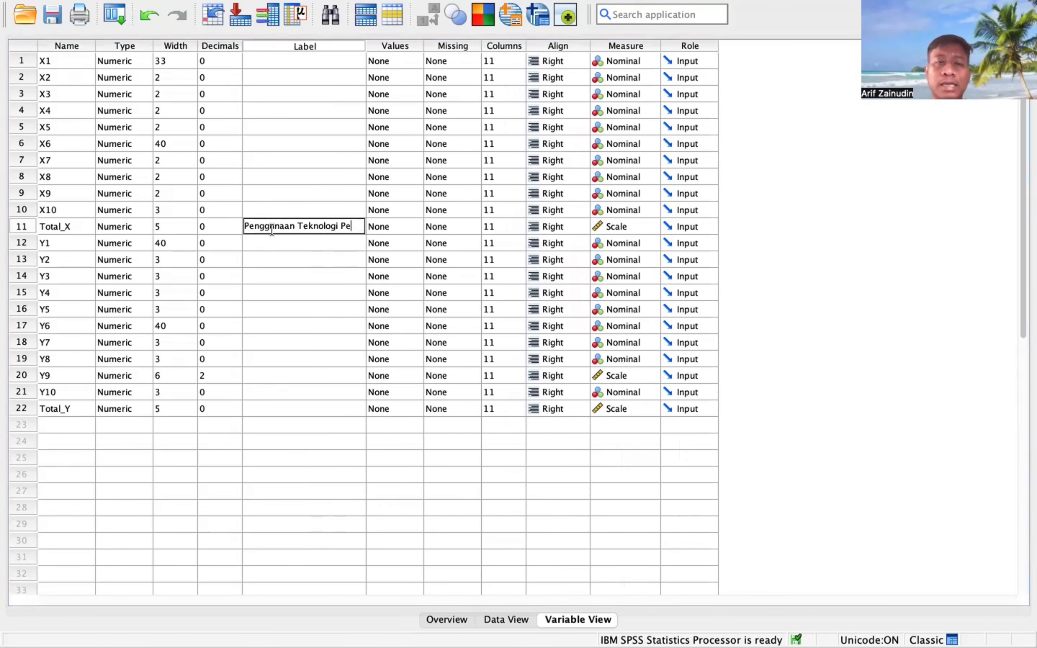
text(mbelajaran)
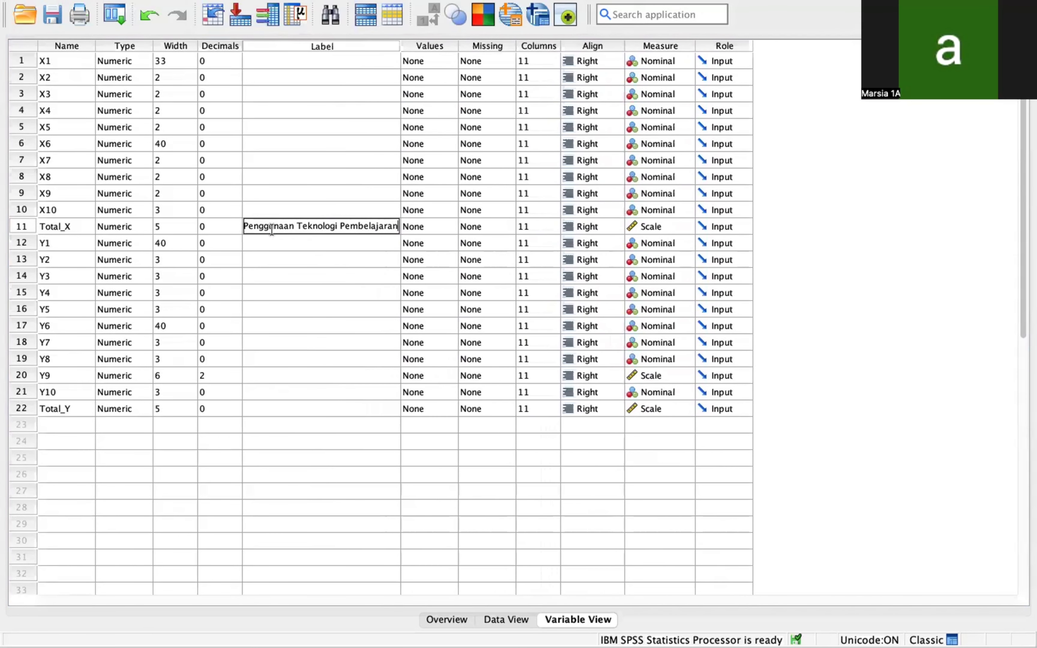
Label the variable Total_Y as "Efektivitas Proses Belajar Mahasiswa".
click(278, 409)
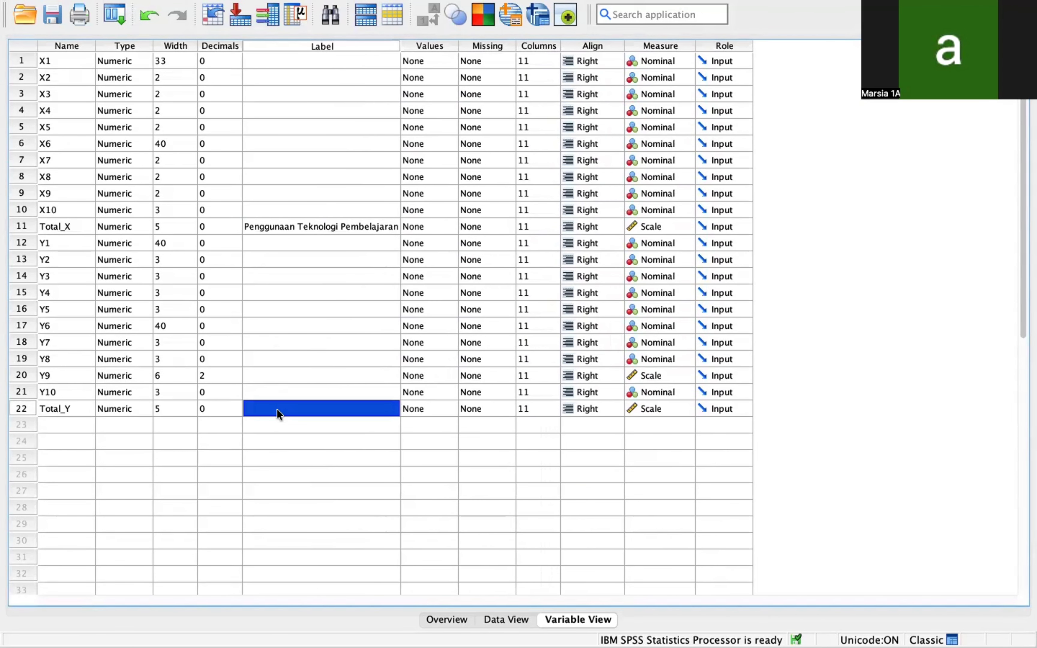
text(Efektivitas)
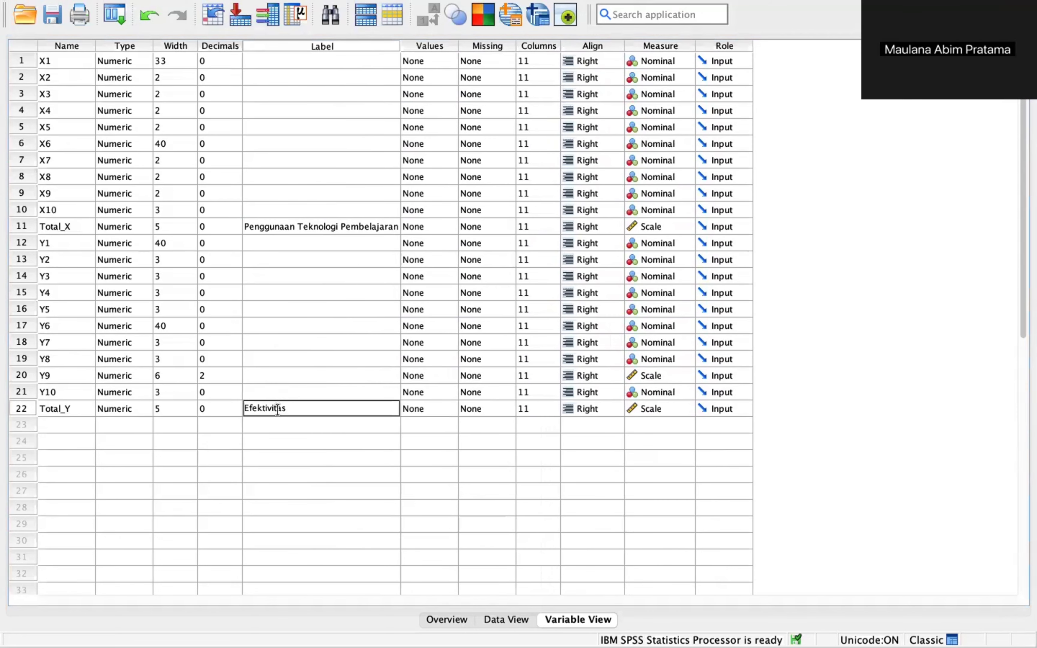
text( Proses Belajar Mahasiswa)
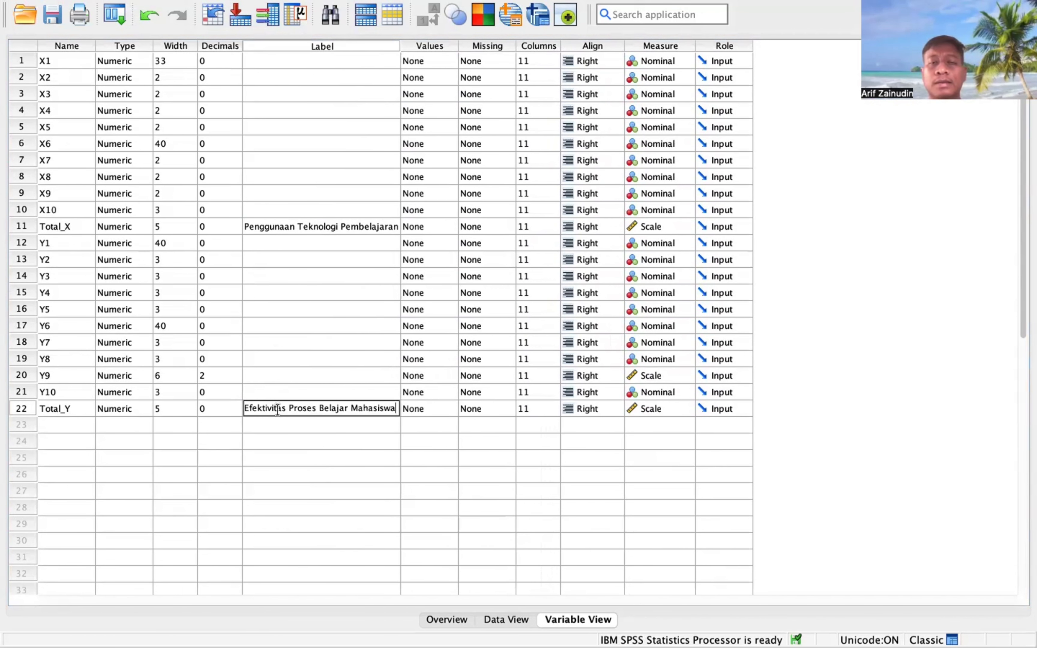
click(462, 539)
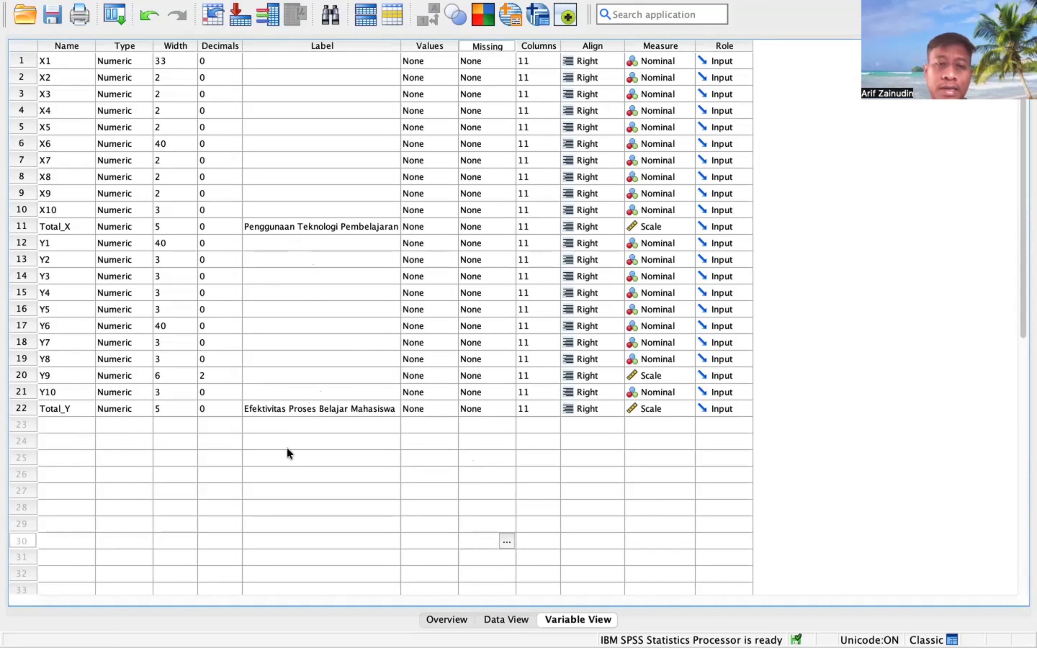
click(330, 408)
click(366, 421)
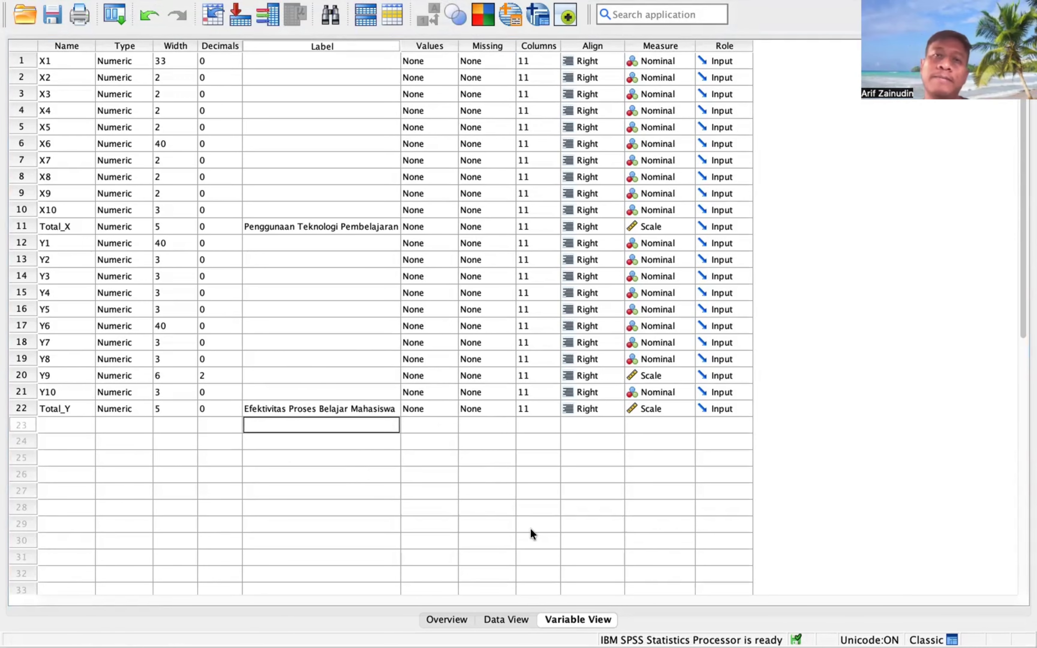
Set the measurement level of X2 to Ordinal, consulting the presentation slides and the Excel response sheet.
key(ctrl+Left)
click(779, 463)
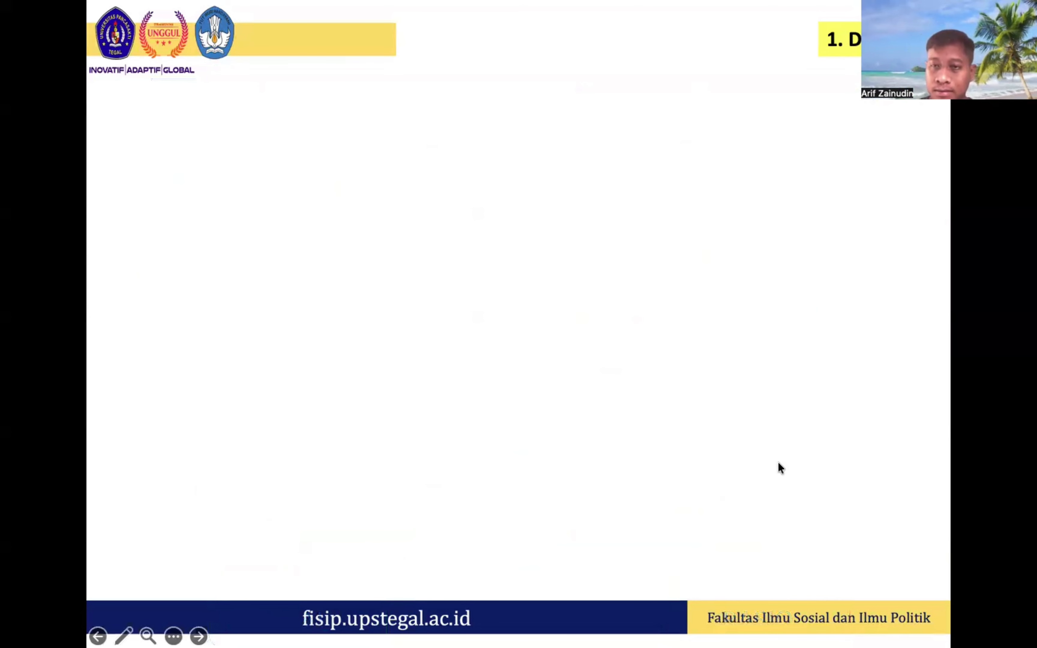
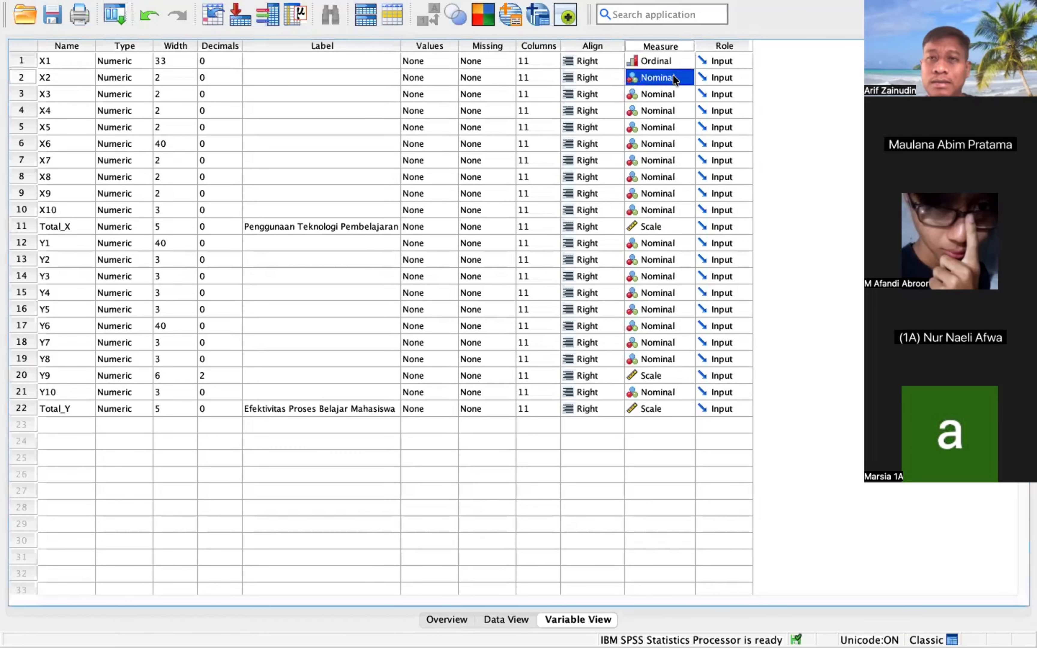
click(675, 81)
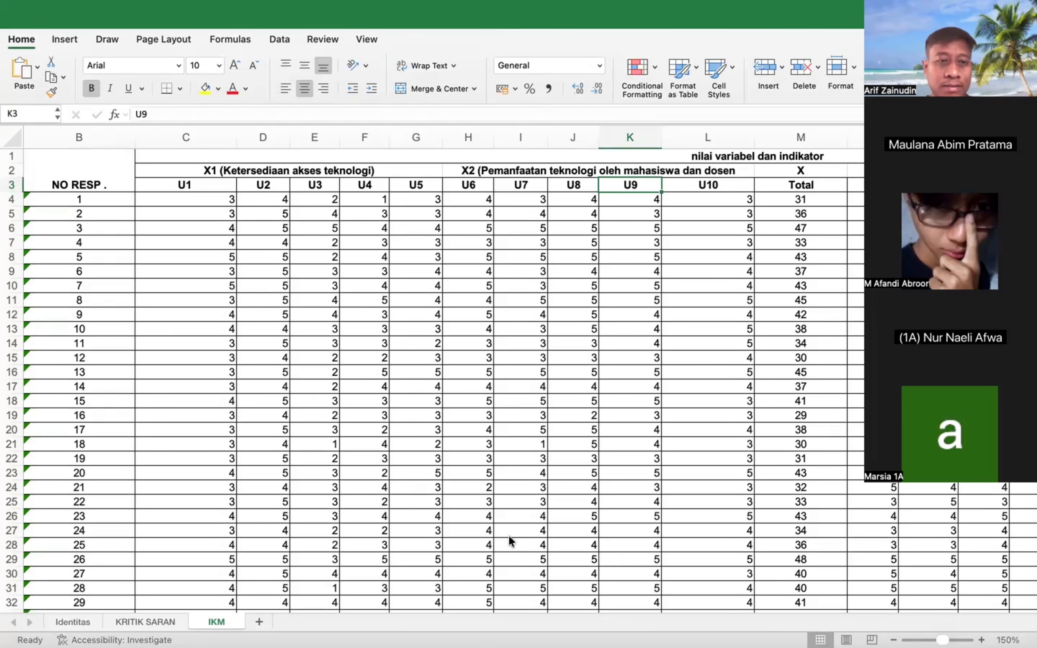
key(super+Tab)
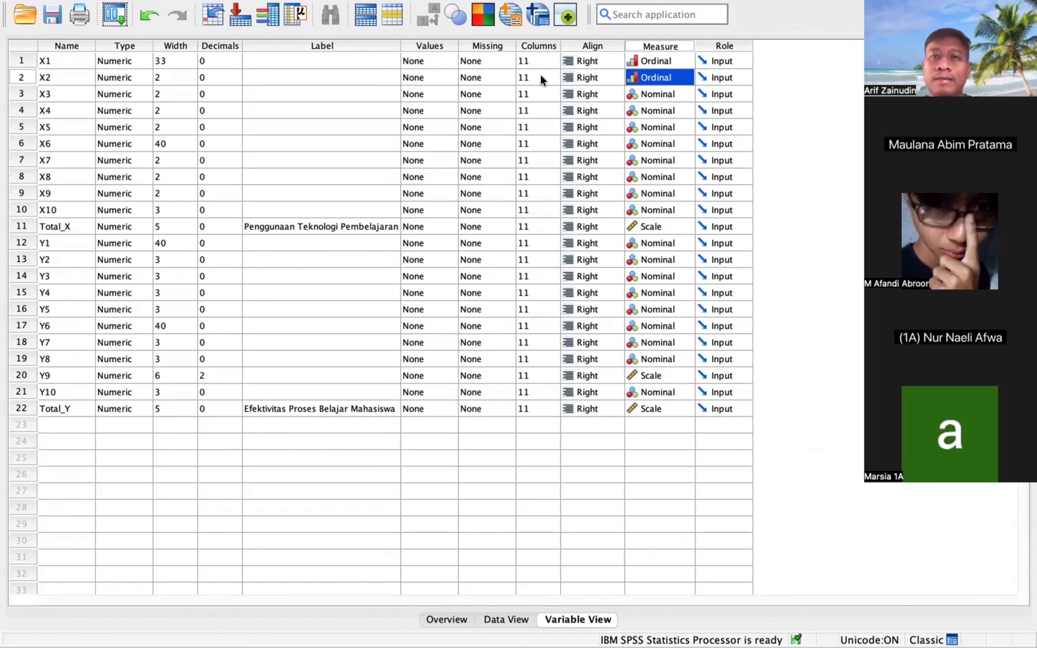
Set the measurement level of the variables X3 and X4 to Ordinal.
click(681, 95)
click(672, 101)
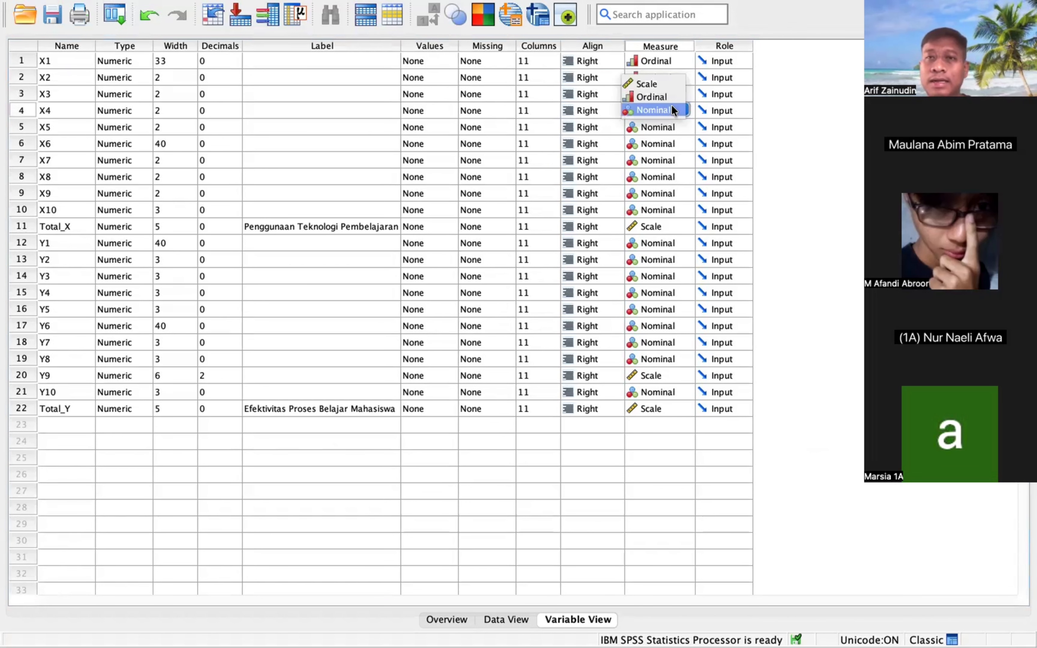
click(669, 97)
click(679, 88)
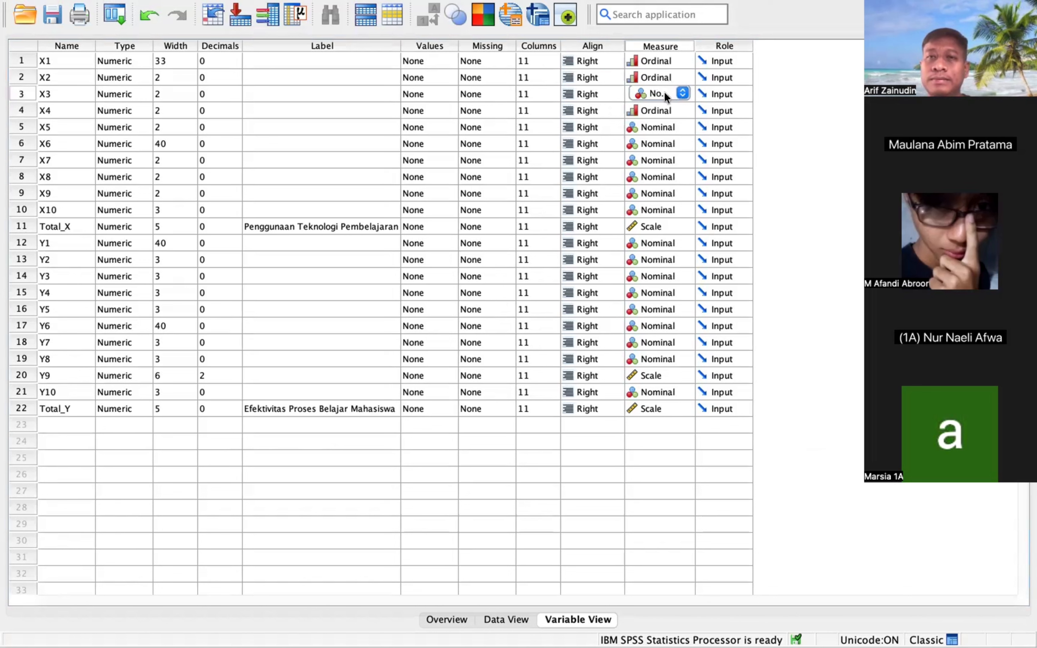
click(652, 161)
click(668, 94)
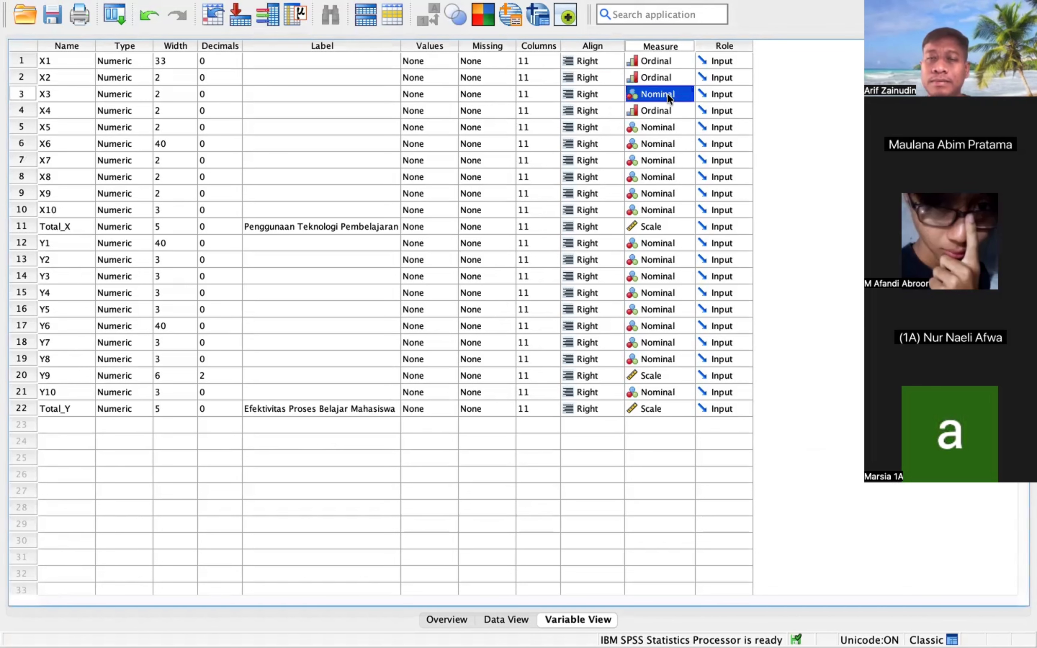
key(Up)
click(668, 94)
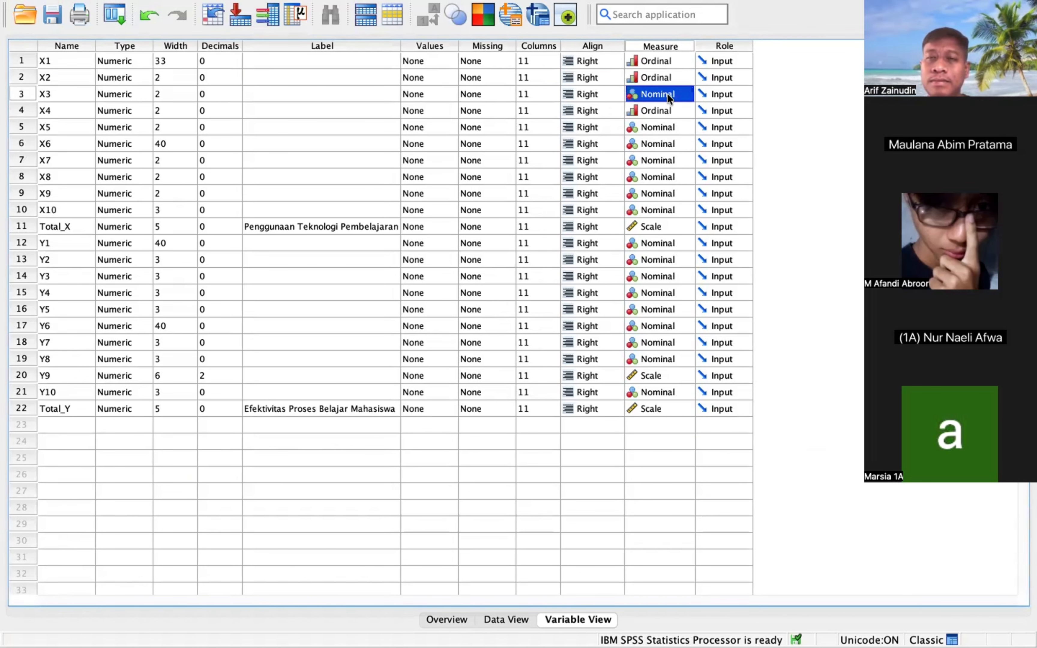
click(668, 94)
click(652, 81)
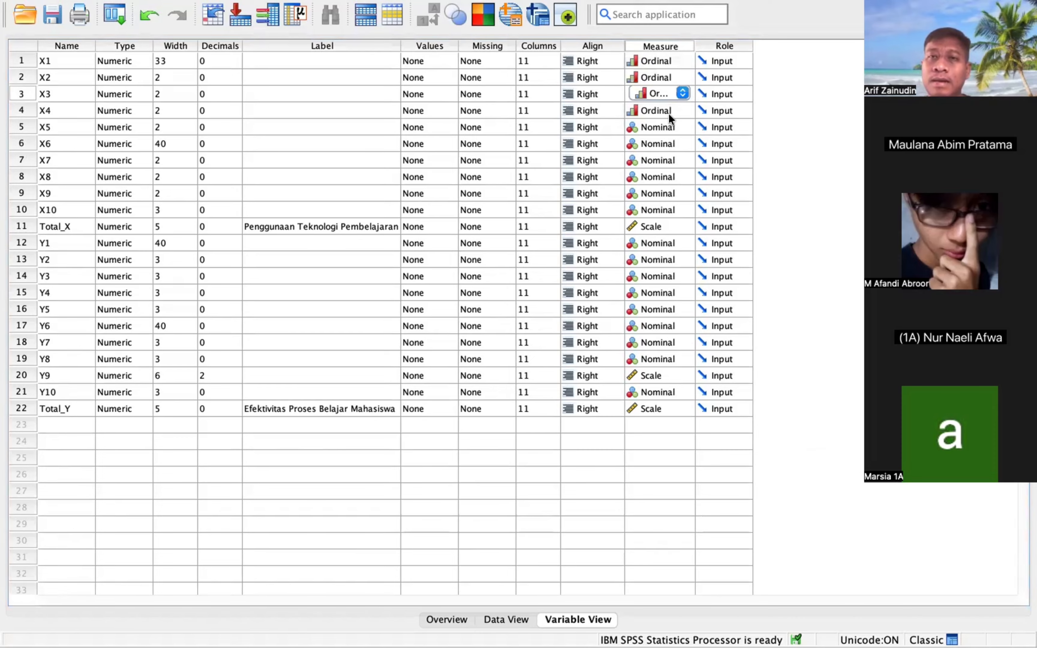
click(669, 110)
Set the measurement level of the variables X5, X6 and X7 to Ordinal.
click(663, 129)
click(662, 128)
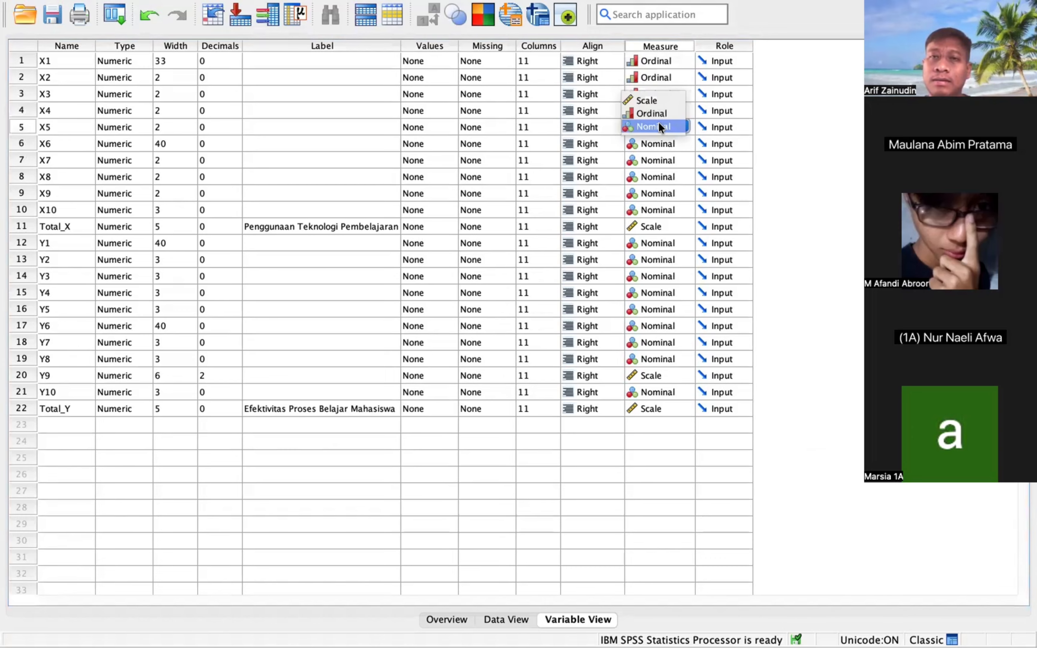
click(654, 113)
click(660, 145)
click(660, 143)
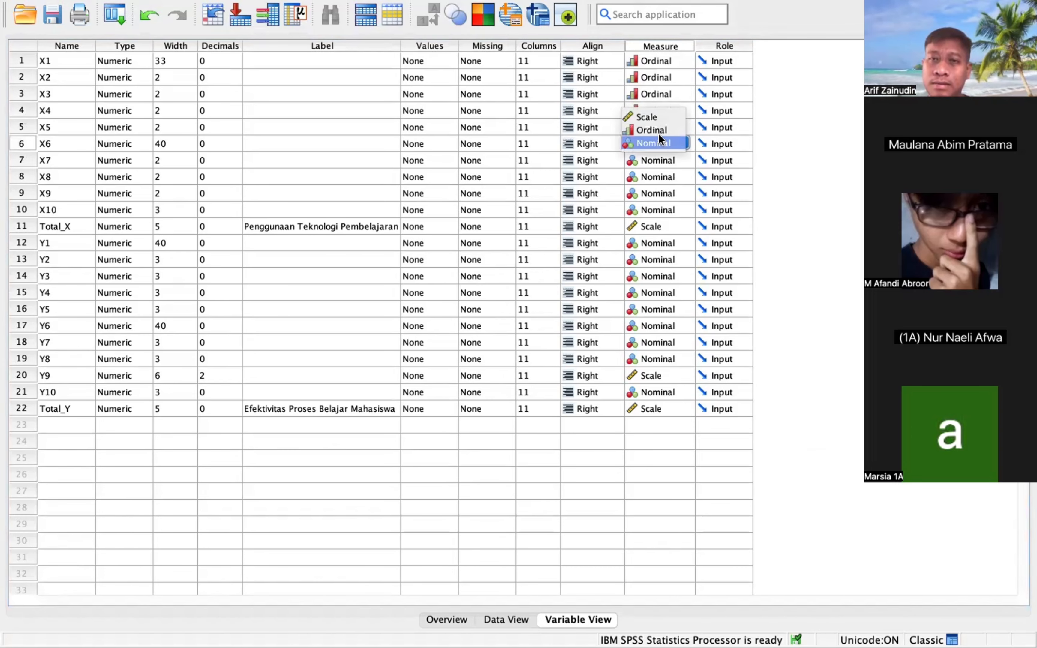
click(660, 130)
click(663, 160)
click(663, 159)
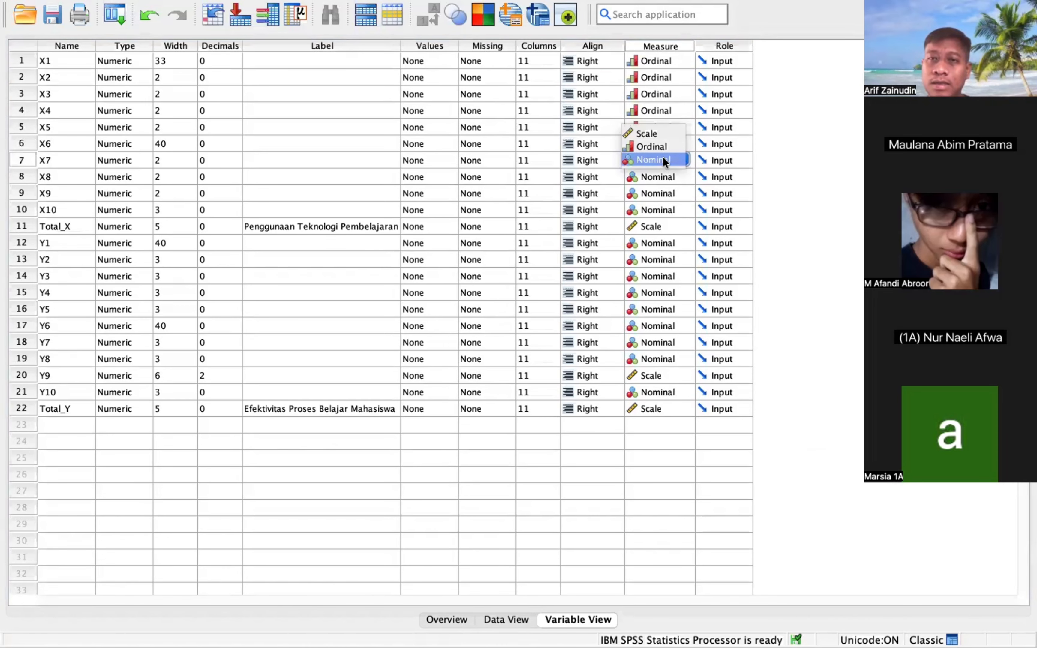
click(662, 147)
Set the measurement level of the variables X8, X9 and X10 to Ordinal.
click(665, 179)
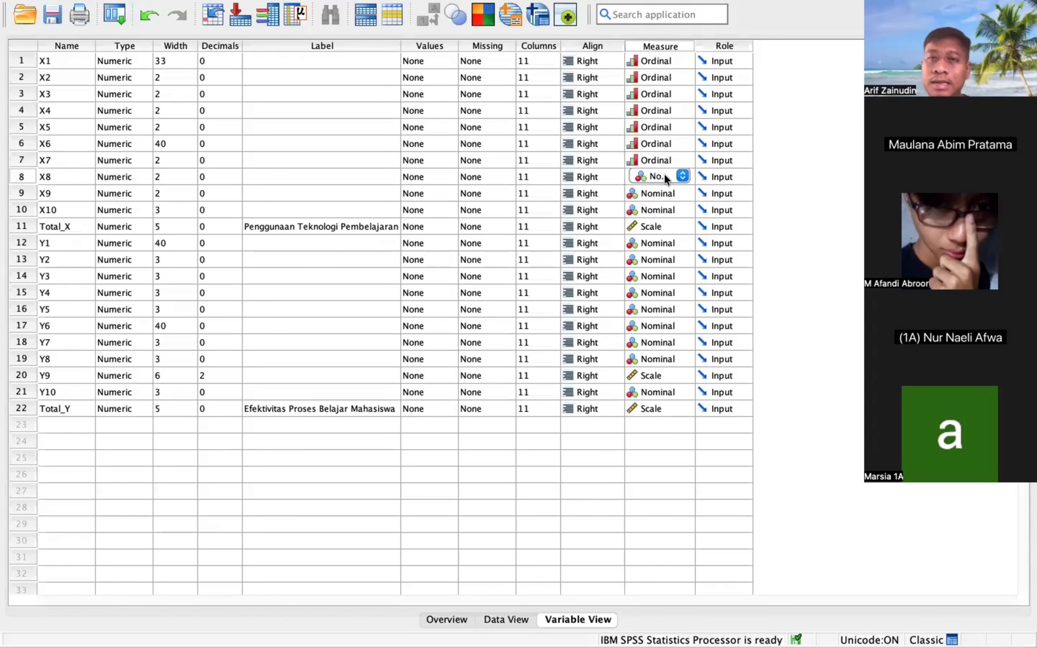
click(664, 175)
click(661, 167)
click(662, 194)
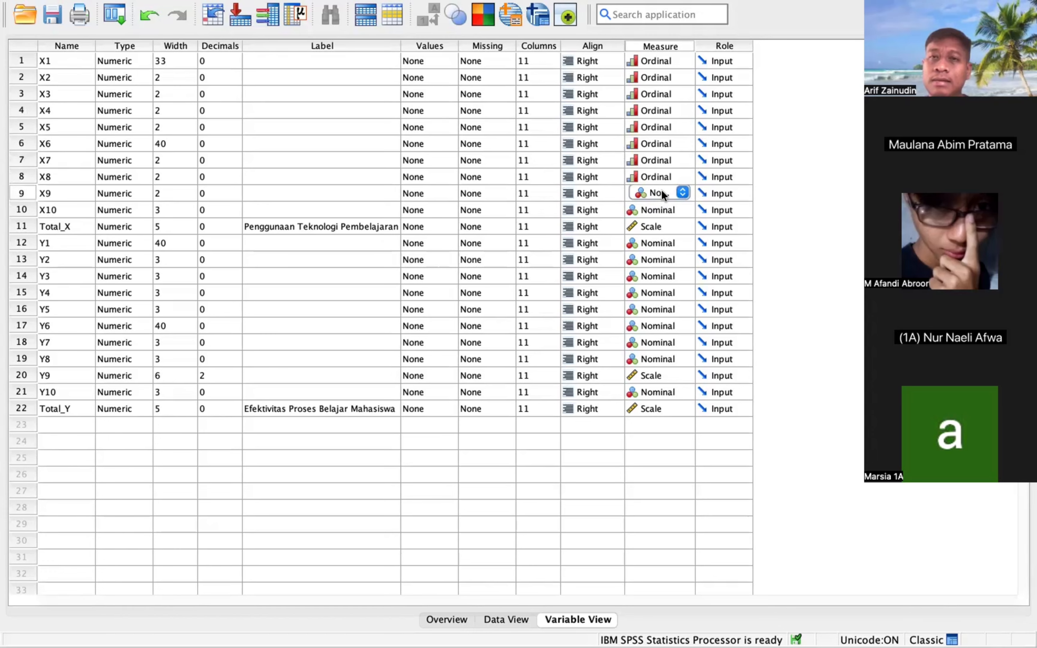
click(662, 189)
click(659, 179)
click(662, 210)
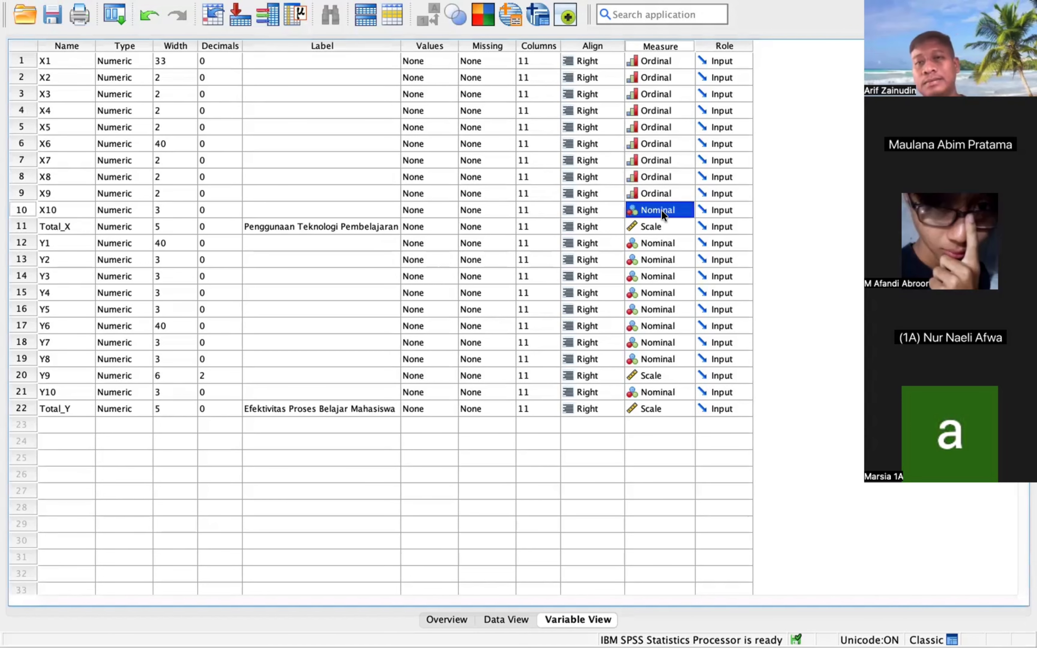
click(662, 211)
click(659, 198)
Set the measurement level of the variable Total_X to Ordinal.
click(659, 229)
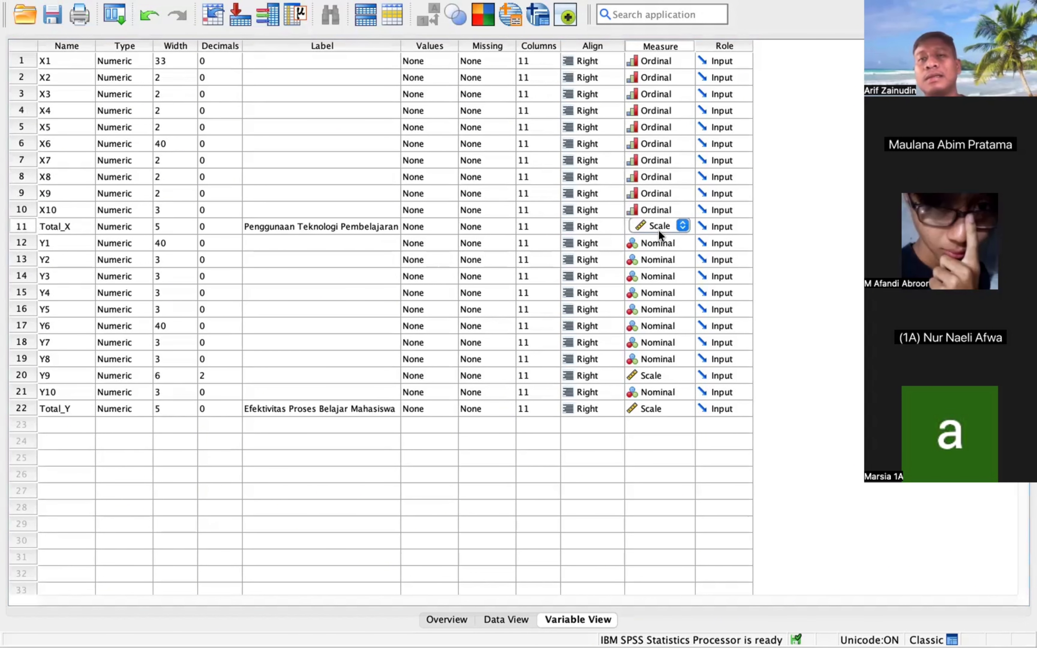
click(659, 228)
click(658, 234)
Set the measurement level of the variables Y1, Y2 and Y3 to Ordinal.
click(663, 245)
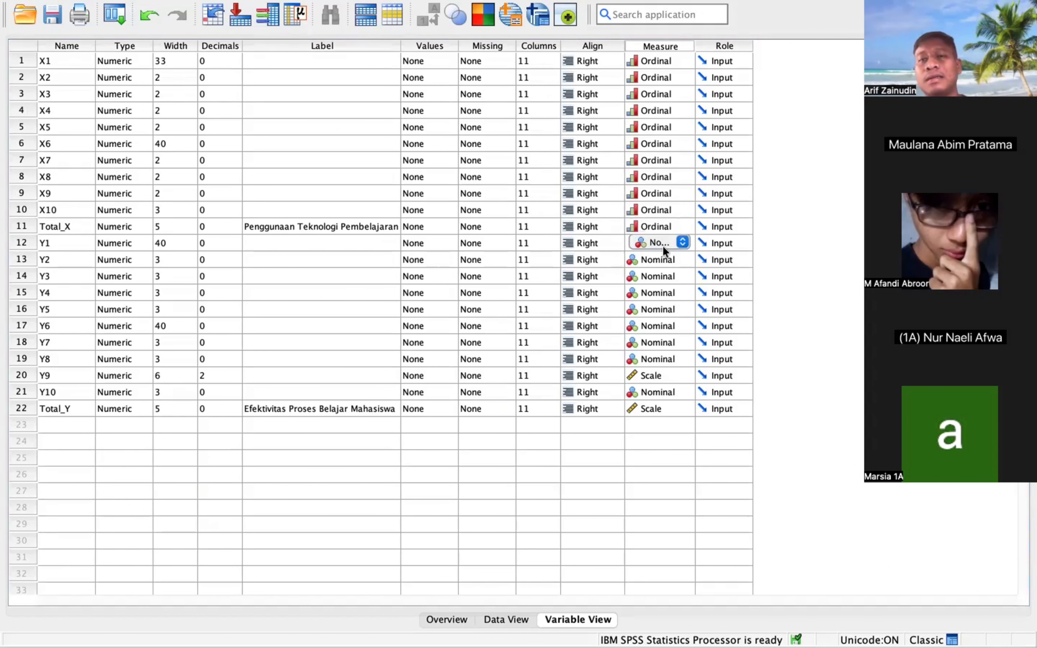
click(664, 244)
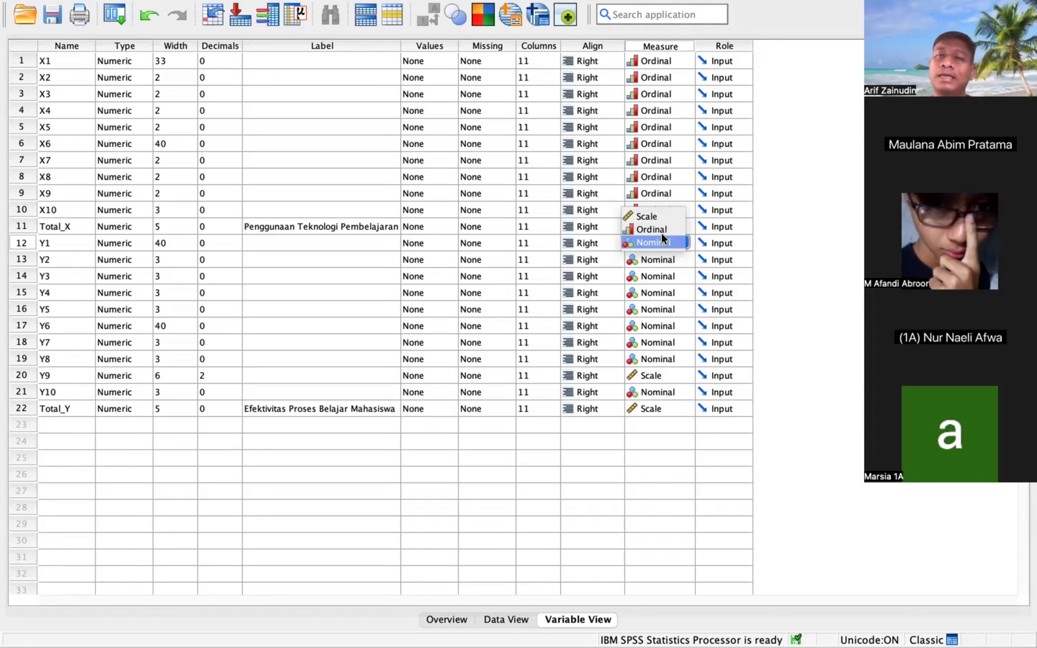
click(659, 227)
click(656, 260)
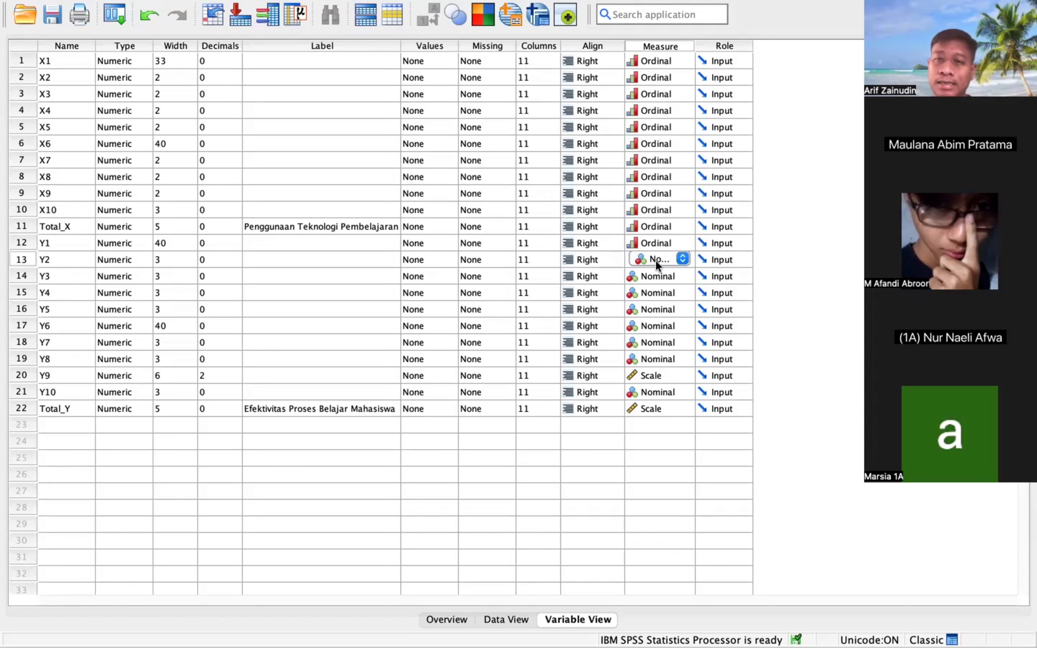
click(655, 260)
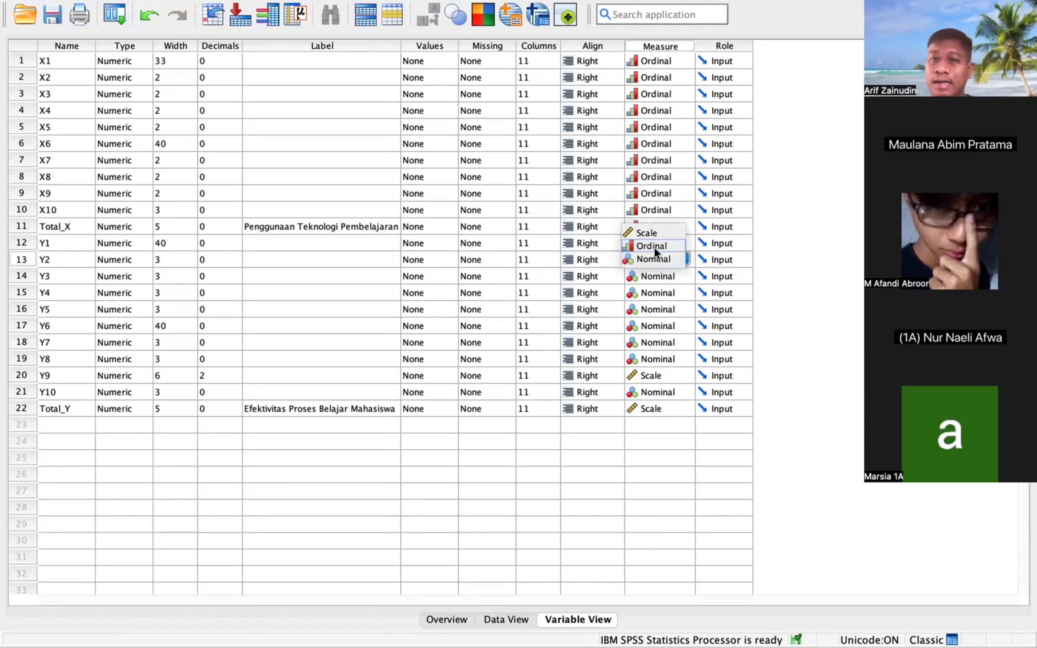
click(654, 247)
click(656, 275)
click(655, 276)
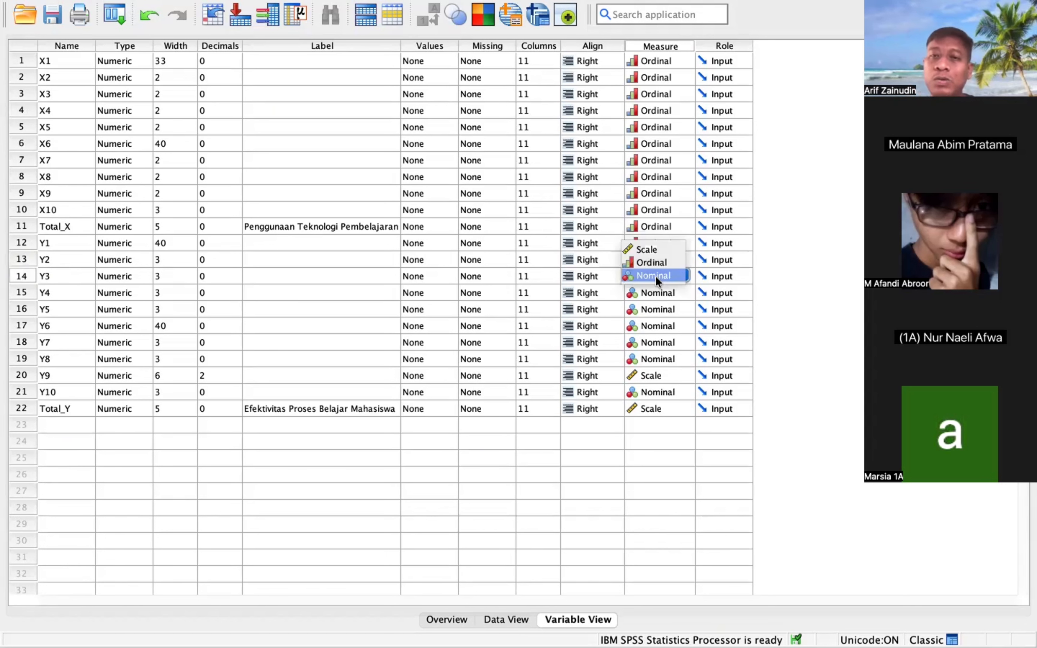
click(652, 258)
Set the measurement level of the variables Y4, Y5 and Y6 to Ordinal.
click(656, 293)
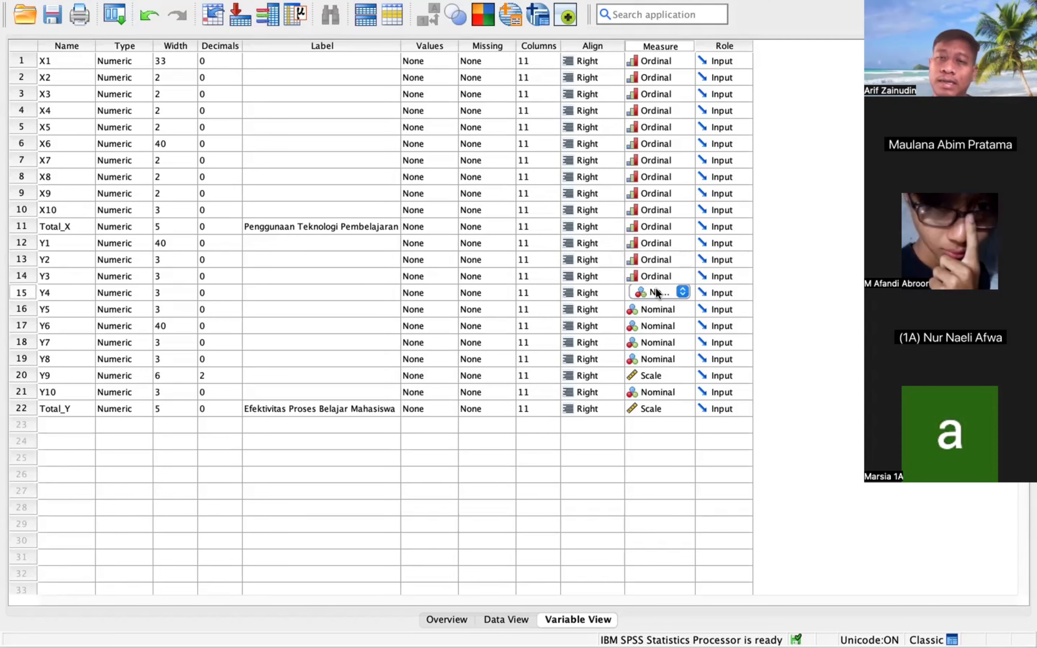
click(656, 287)
click(656, 276)
click(656, 309)
click(656, 309)
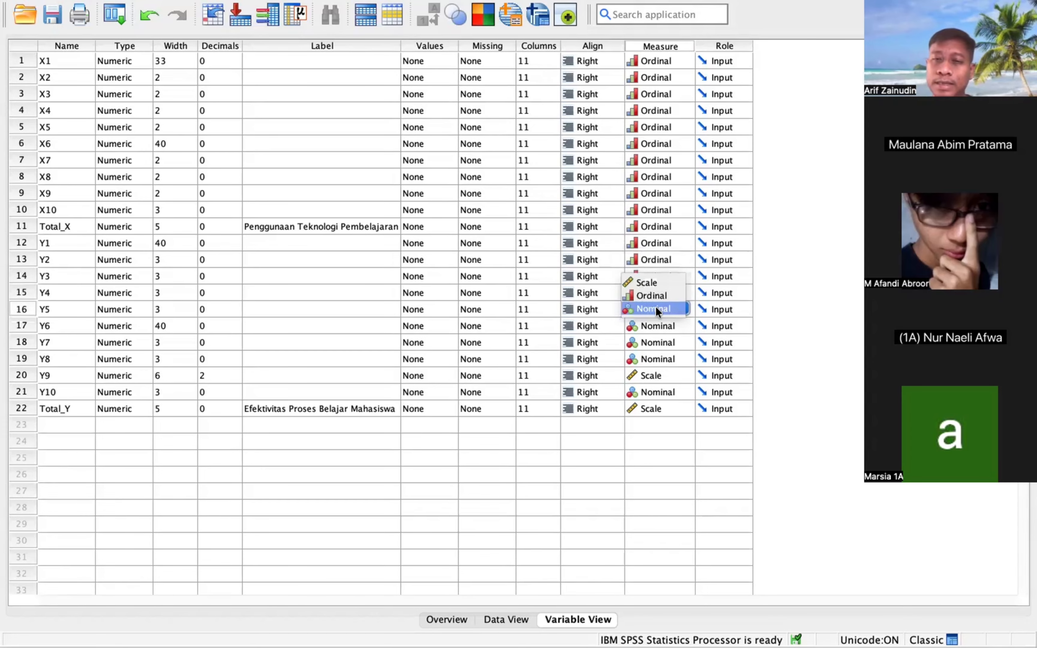
click(656, 293)
click(657, 326)
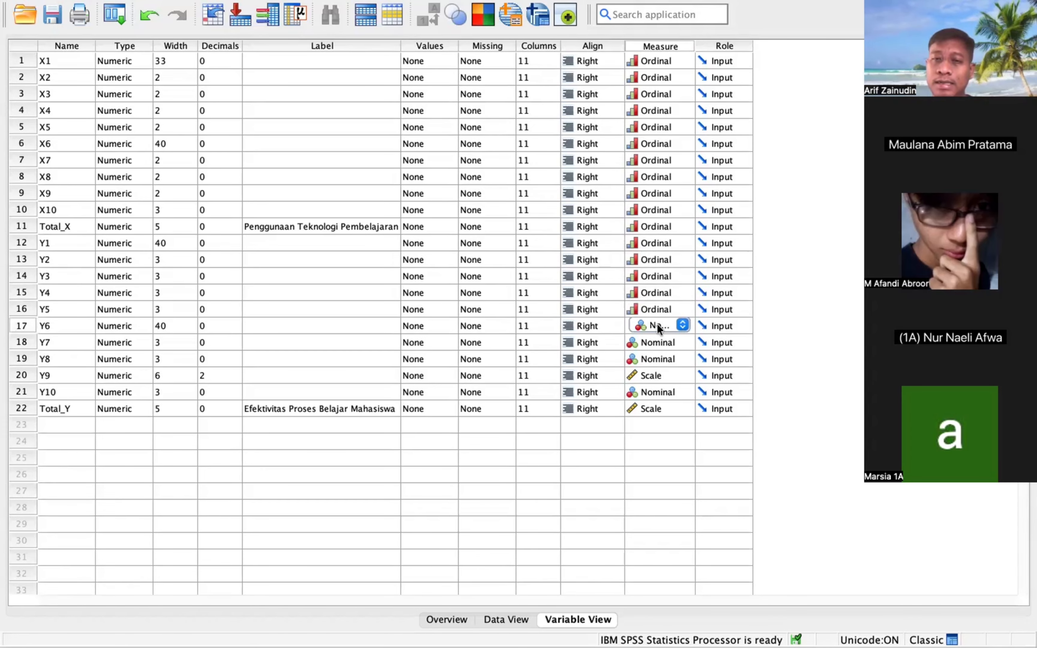
click(657, 326)
click(657, 311)
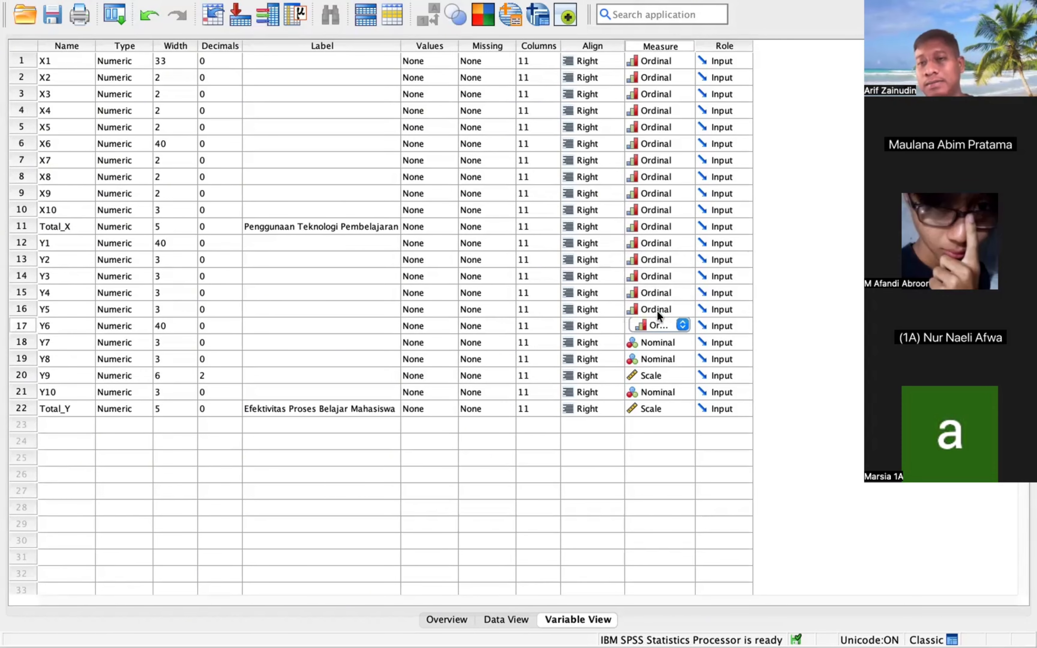
Set the measurement level of the variables Y7, Y8 and Y9 to Ordinal.
click(659, 342)
click(663, 342)
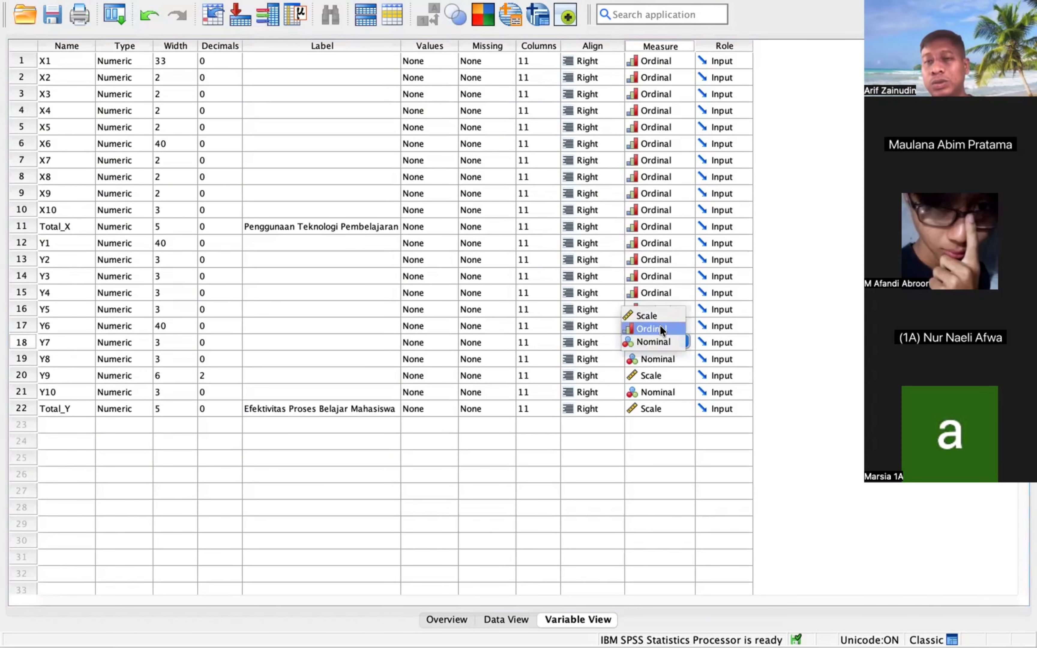
click(662, 328)
click(660, 357)
click(660, 357)
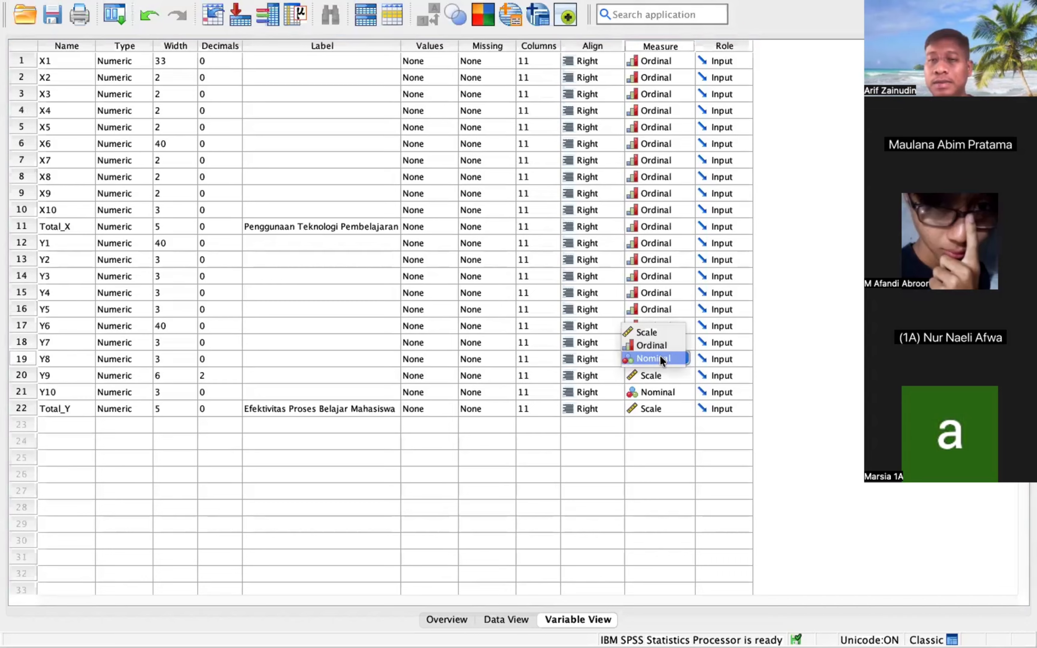
click(660, 346)
click(657, 370)
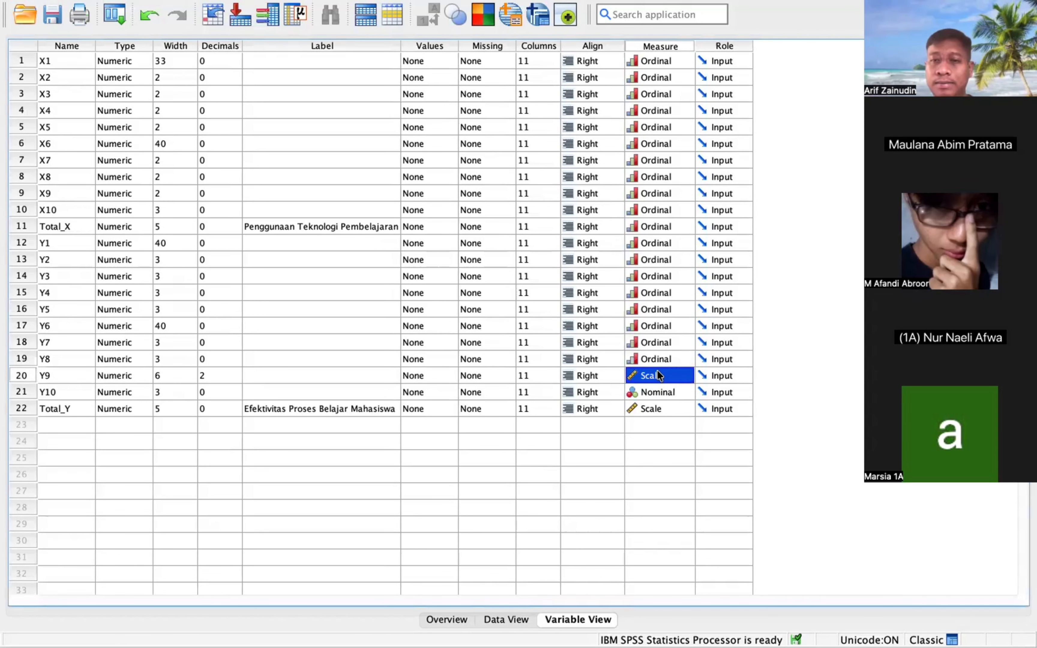
click(657, 370)
click(655, 389)
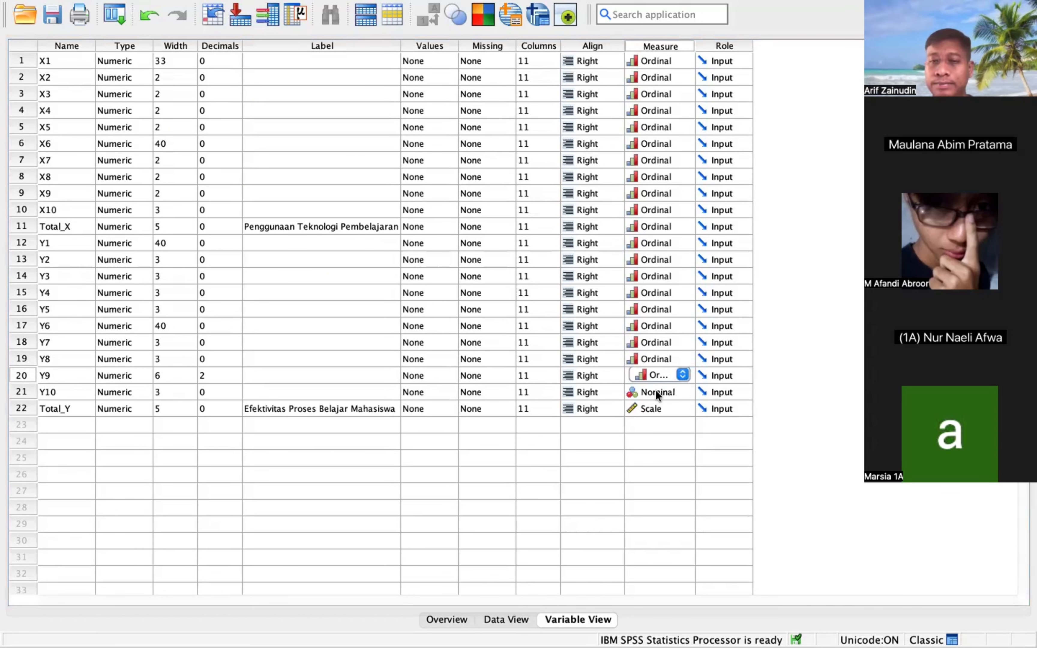
Set the measurement level of the variables Y10 and Total_Y to Ordinal.
click(655, 390)
click(656, 390)
click(656, 379)
click(659, 412)
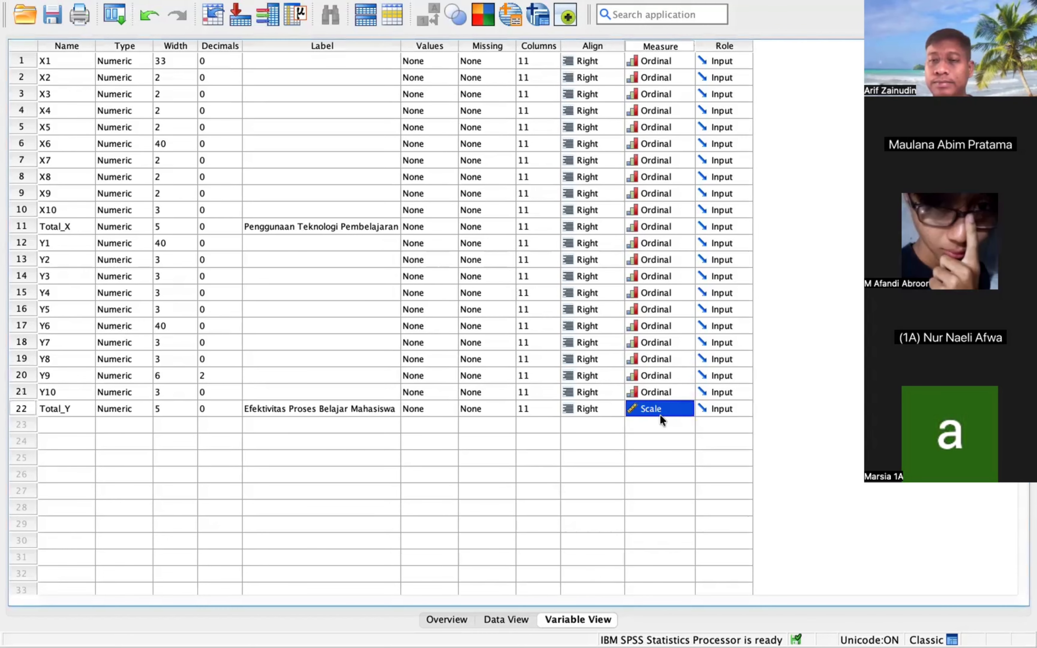
click(660, 410)
click(660, 421)
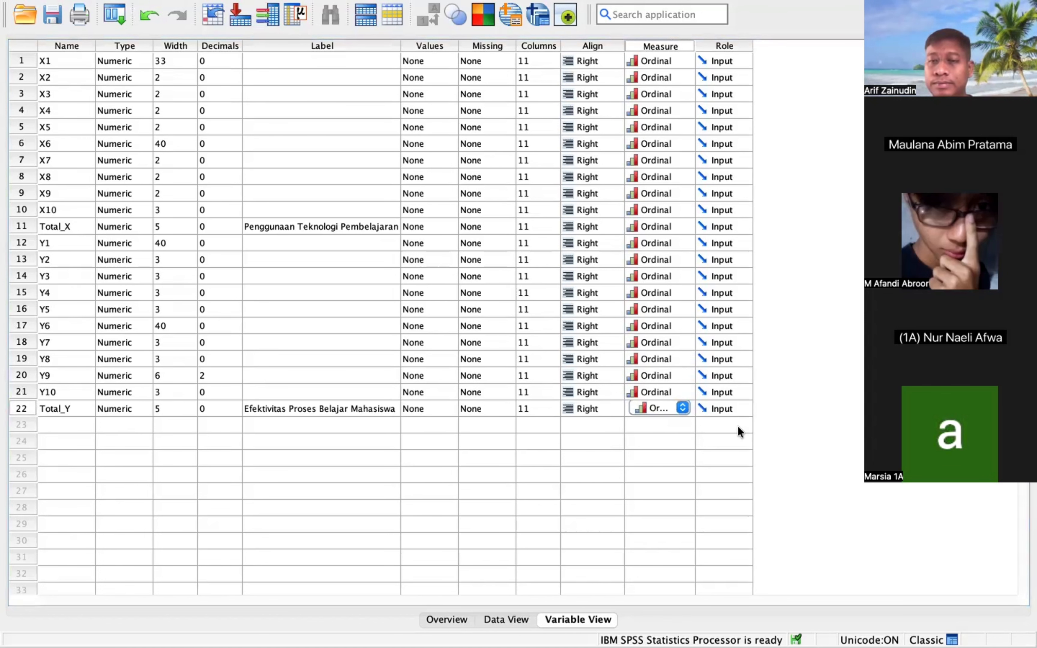
click(527, 522)
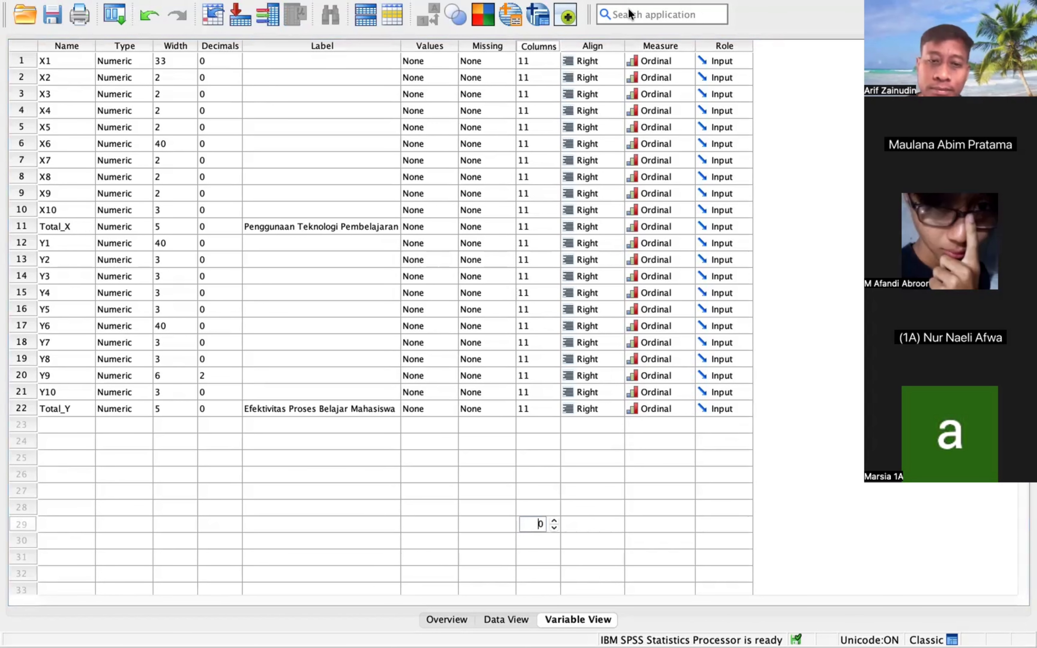
Switch from the variable definitions to the data values and start a Bivariate Correlations analysis.
click(506, 619)
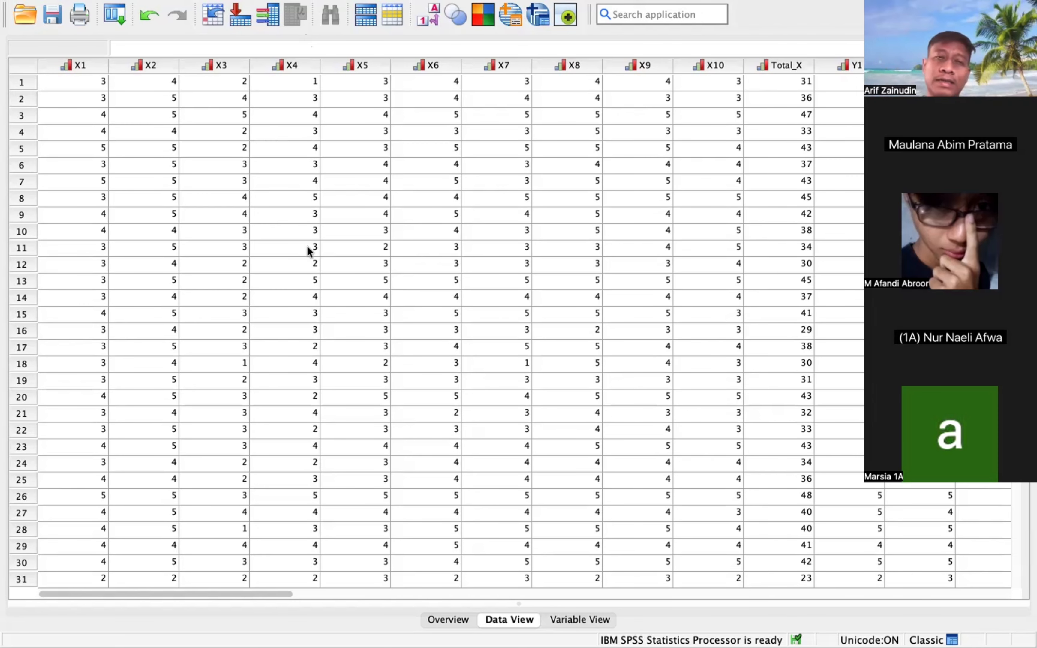
mouse_move(363, 3)
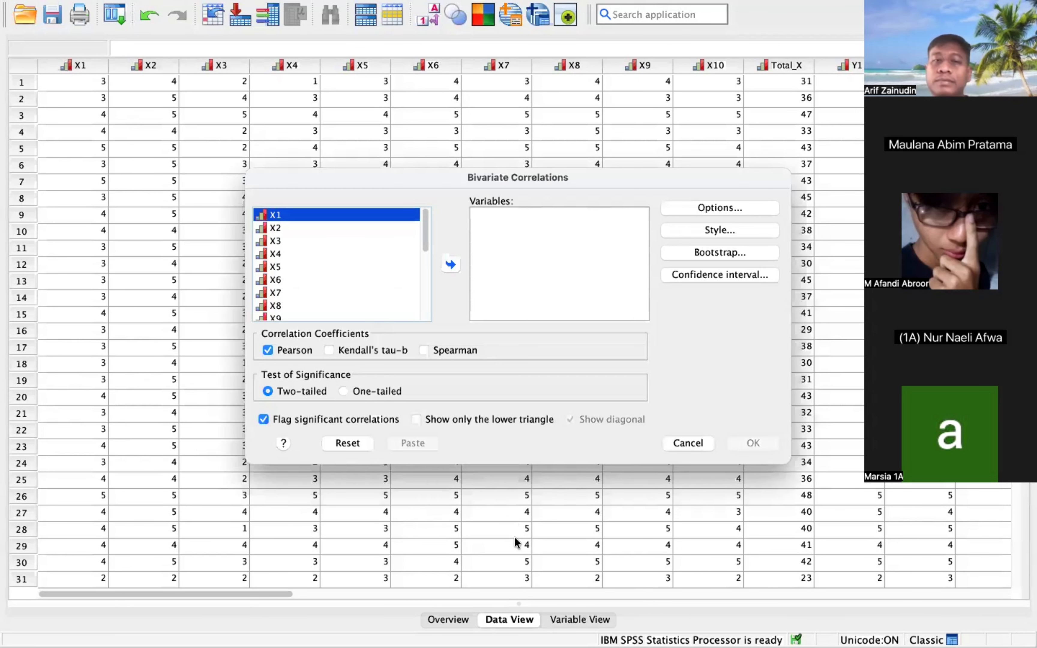
scroll(326, 251, down, 5)
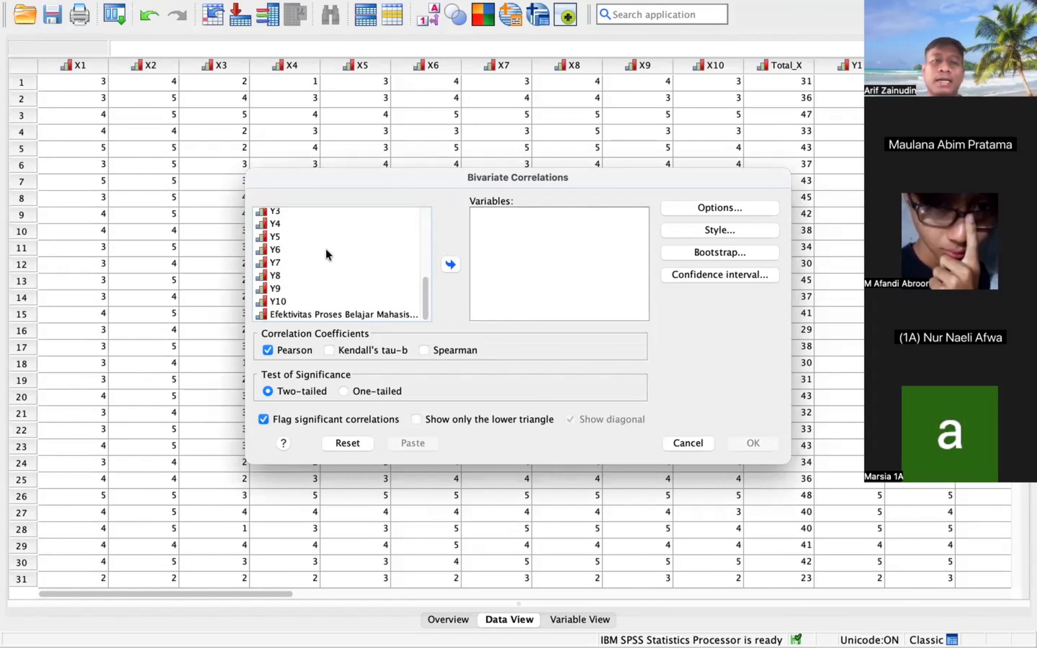
scroll(326, 250, up, 5)
scroll(326, 253, down, 3)
scroll(326, 253, up, 3)
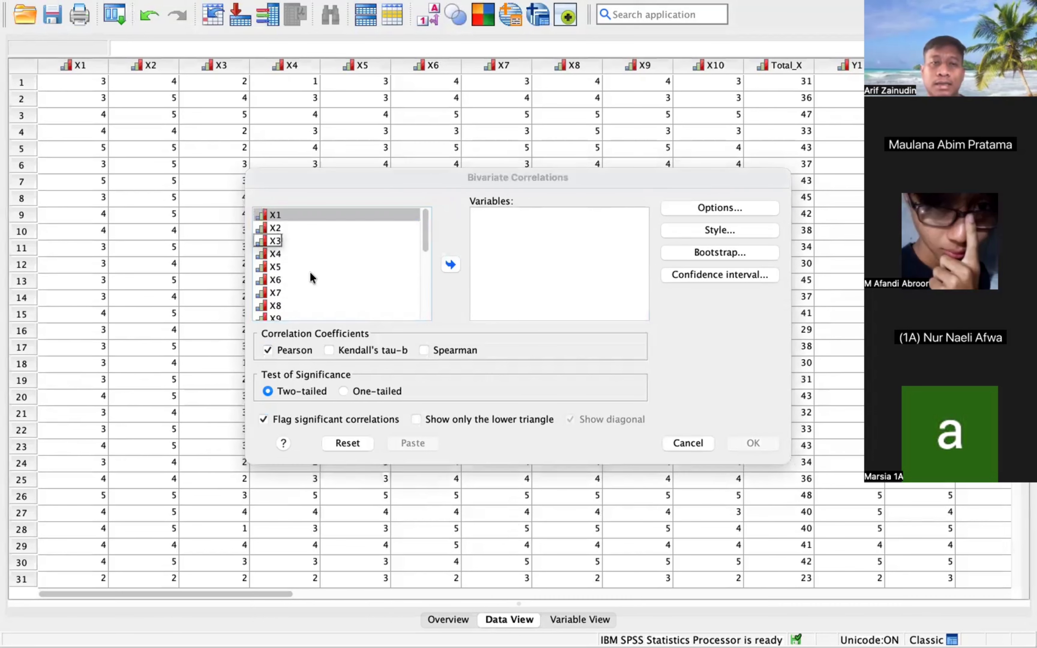
Add all variables, from X1 through Total_Y including both totals, to the bivariate correlation analysis.
click(284, 214)
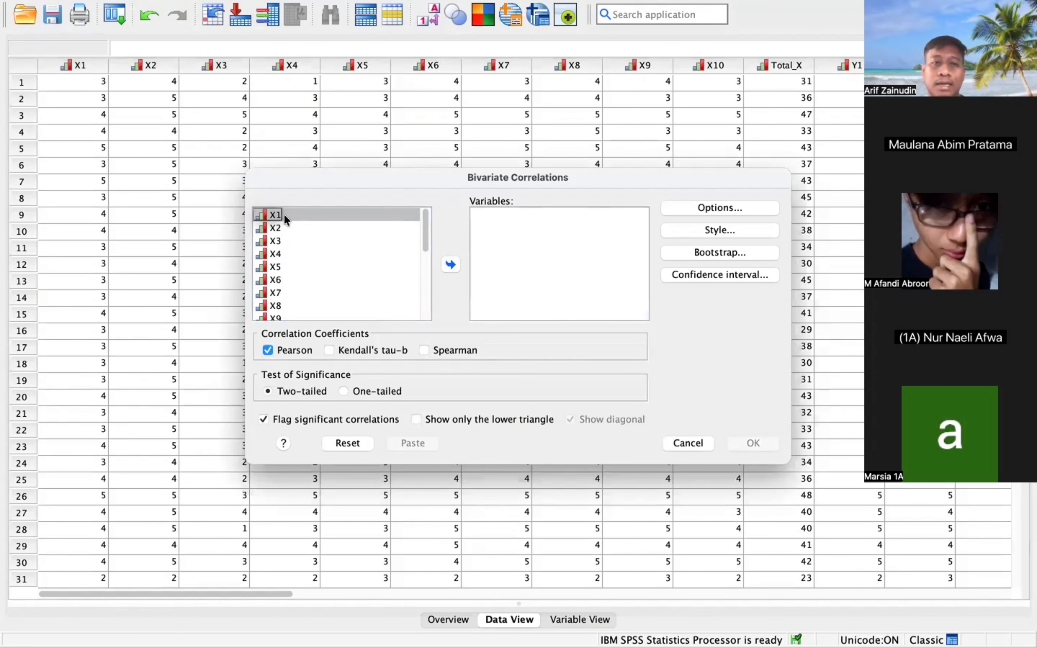
click(270, 227)
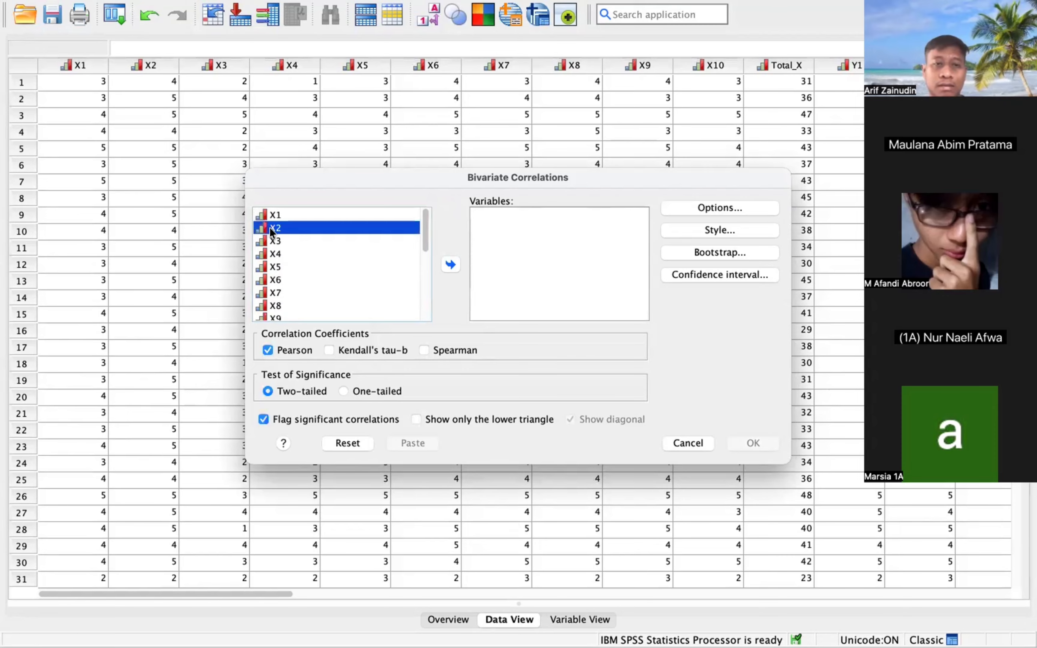
click(274, 214)
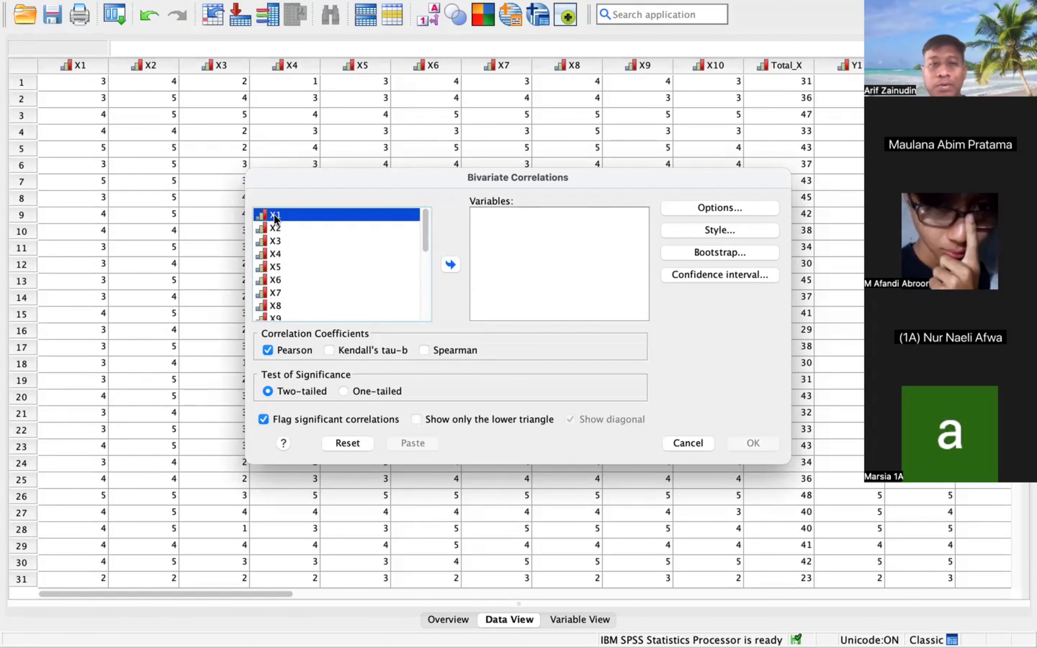
key(shift+Down)
key(shift+Down)
key(shift+Down)
key(shift+Down)
key(shift+Down)
key(shift+Down)
key(shift+Down)
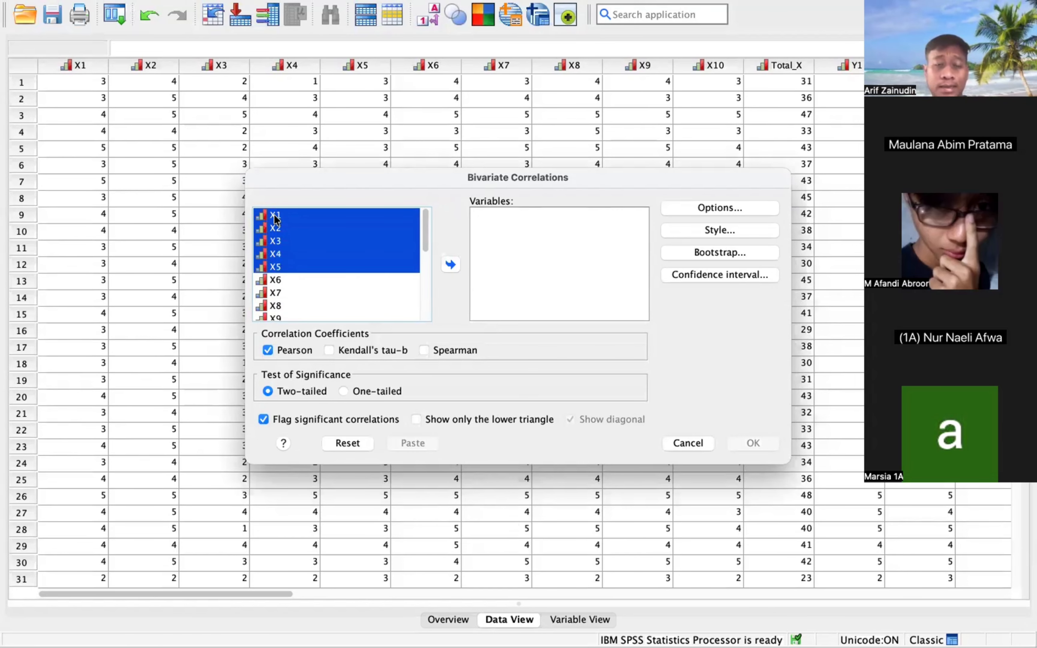
key(shift+Down)
key(shift+Down)
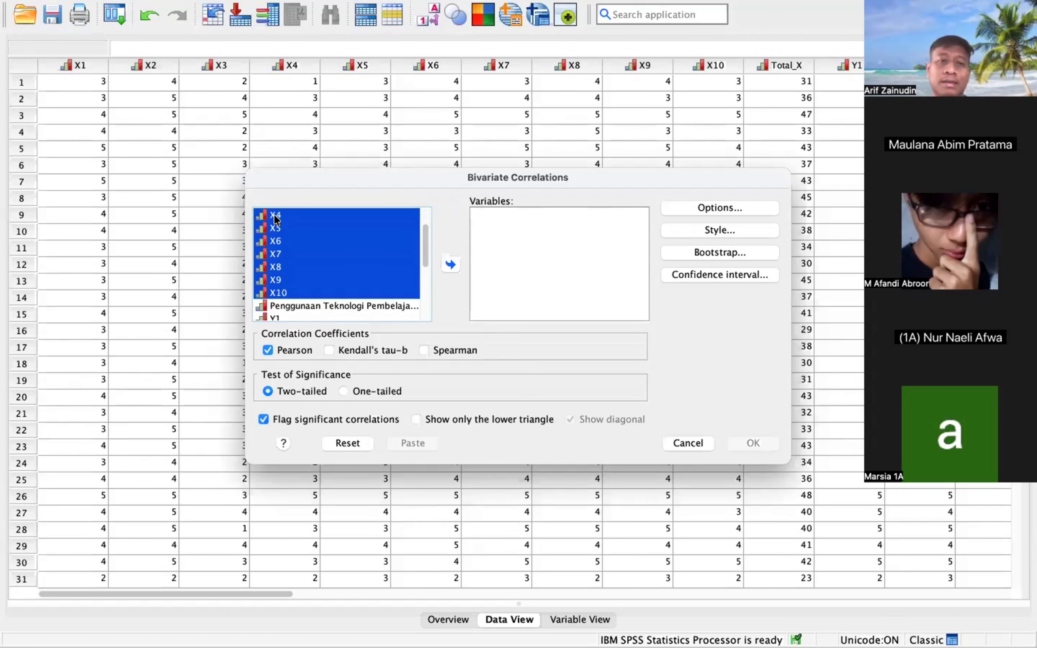
key(shift+Down)
key(shift+Down)
key(shift+Down)
key(shift+Down)
key(shift+Down)
key(shift+Down)
key(shift+Down)
key(shift+Down)
key(shift+Down)
key(shift+Down)
key(shift+Down)
key(shift+Down)
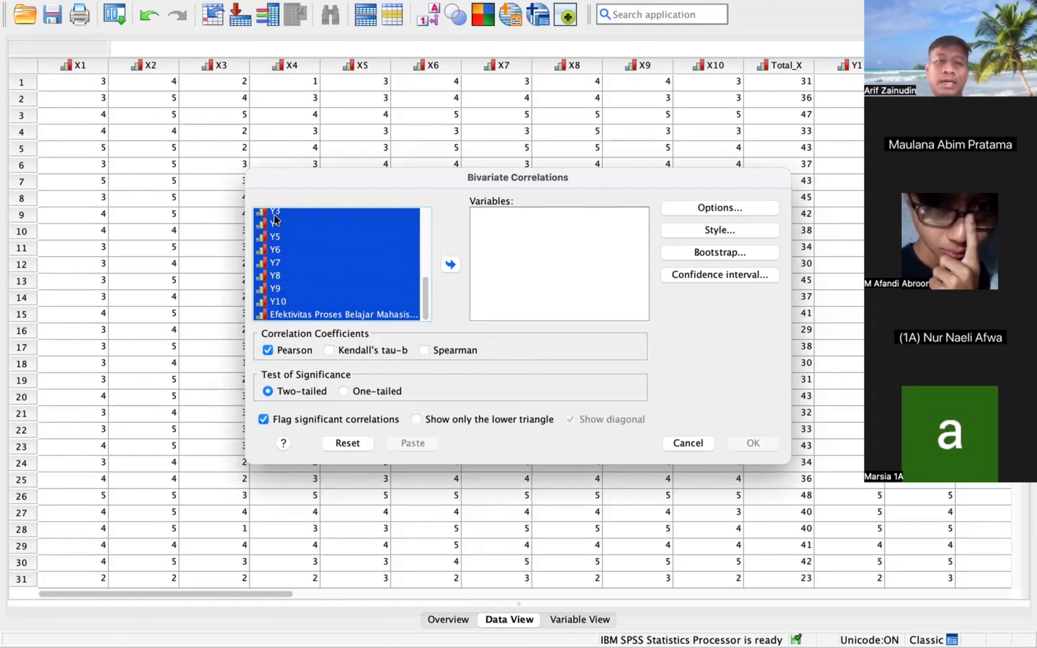
click(454, 262)
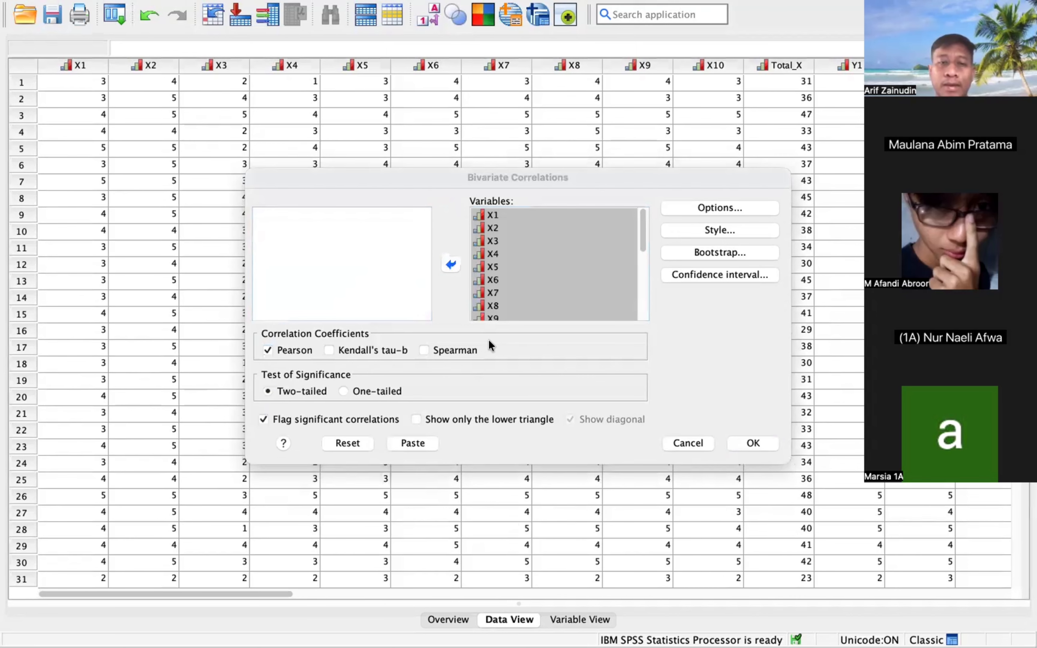
Set the test of significance to One-tailed and run the Pearson correlation analysis.
click(484, 368)
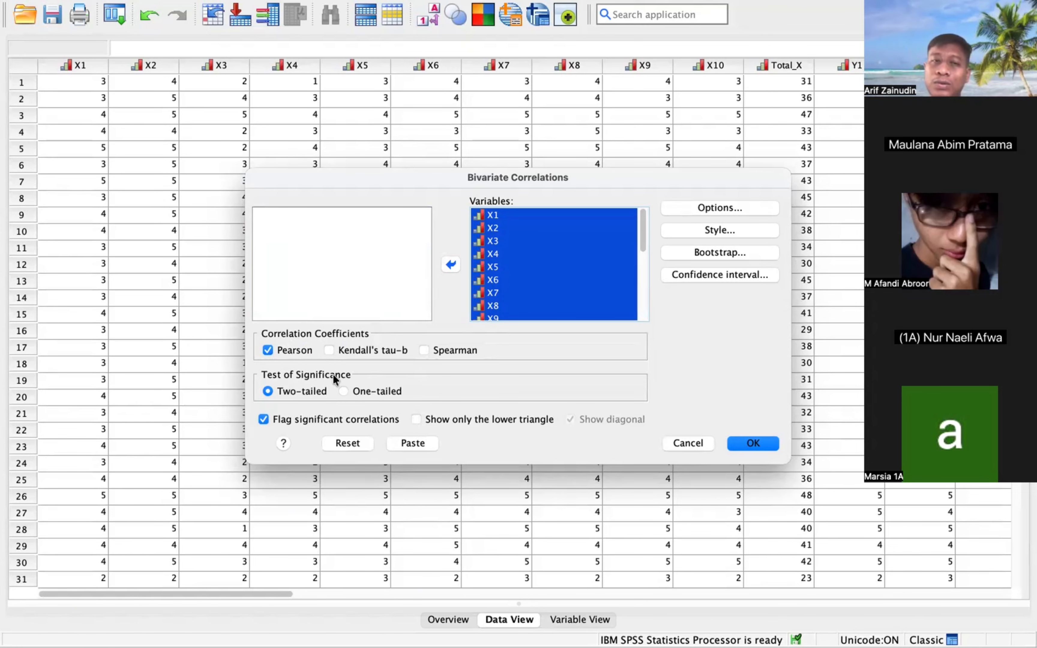
click(343, 392)
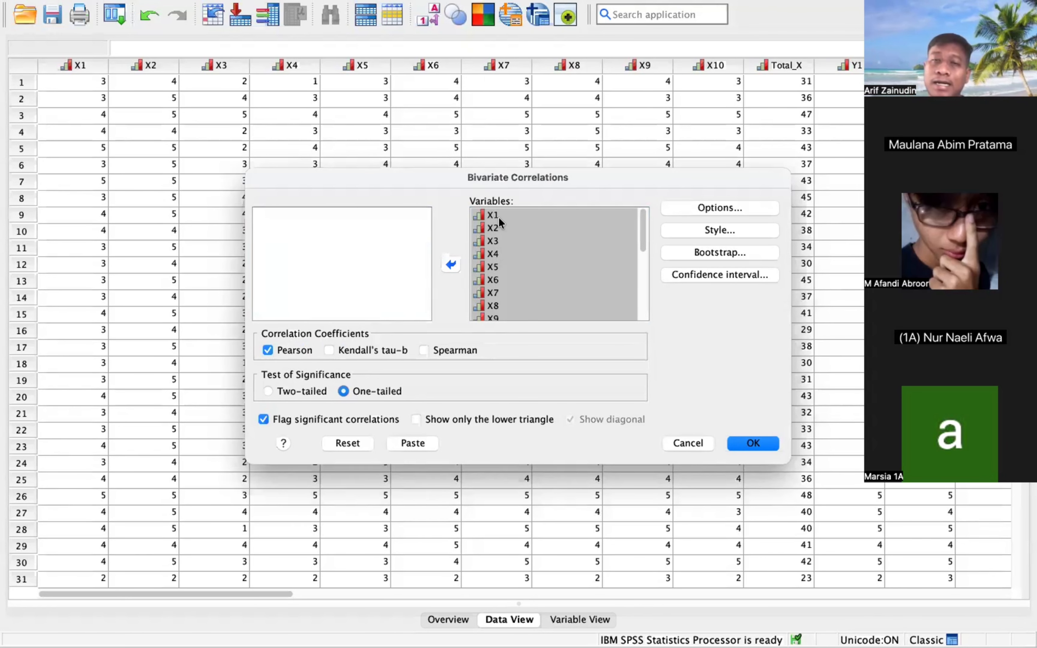
click(505, 242)
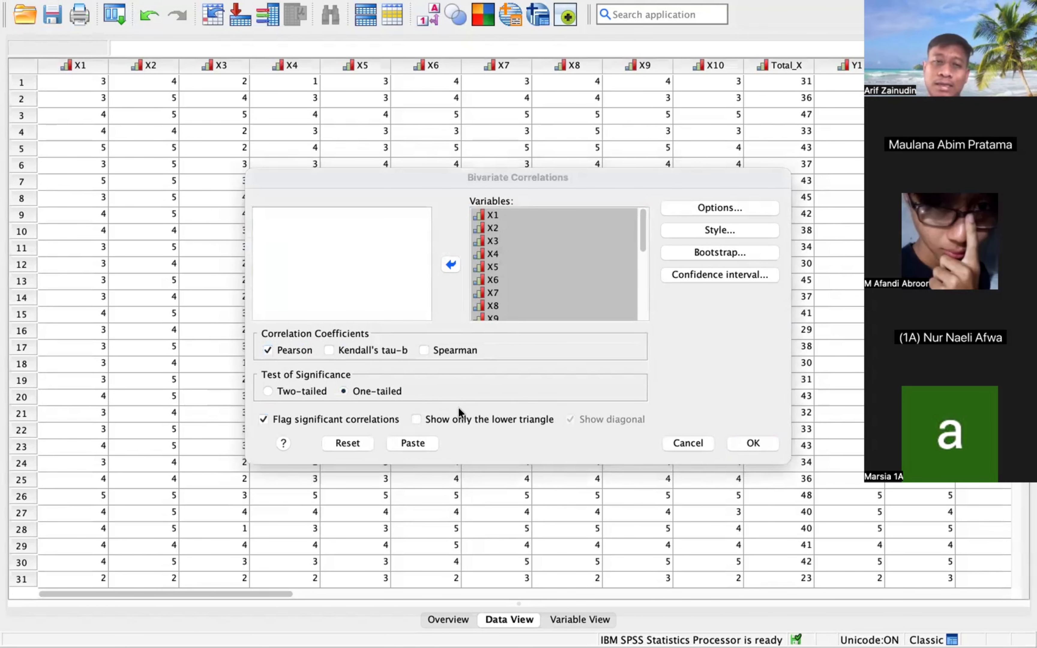
click(624, 375)
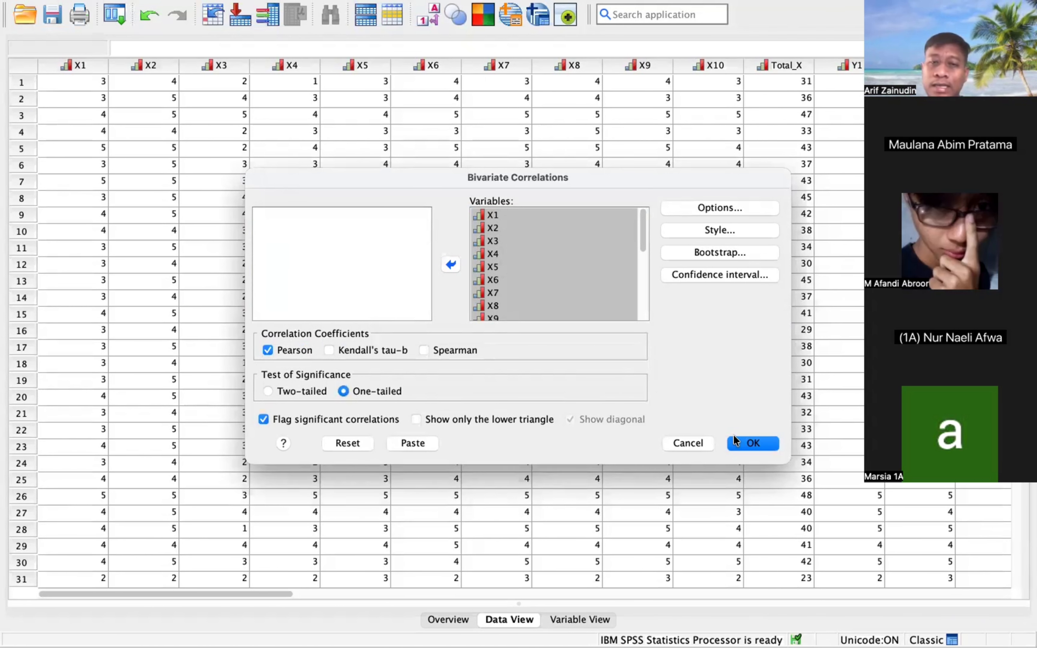
click(746, 446)
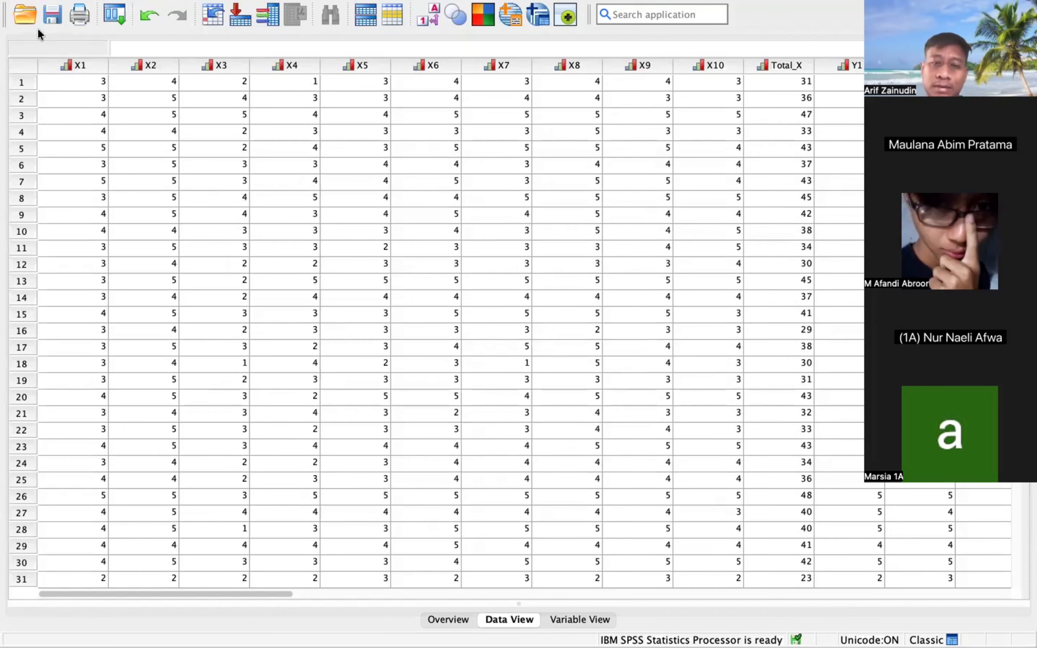
Examine the Correlations table in the output across all X, Y and total columns, including the X1–X2 coefficient.
key(ctrl+Right)
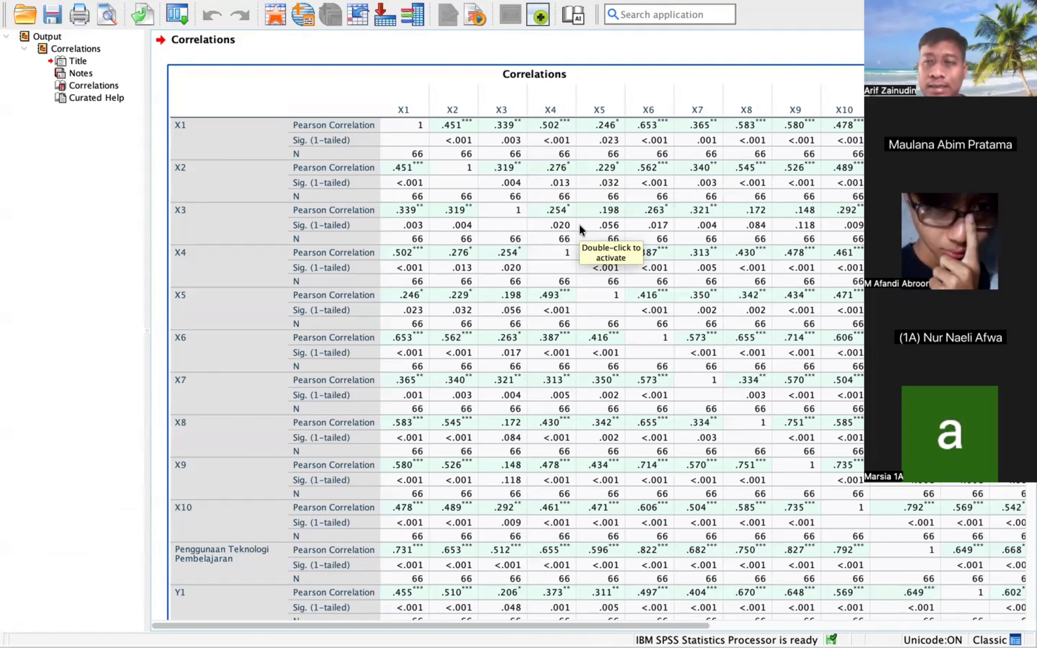
click(727, 299)
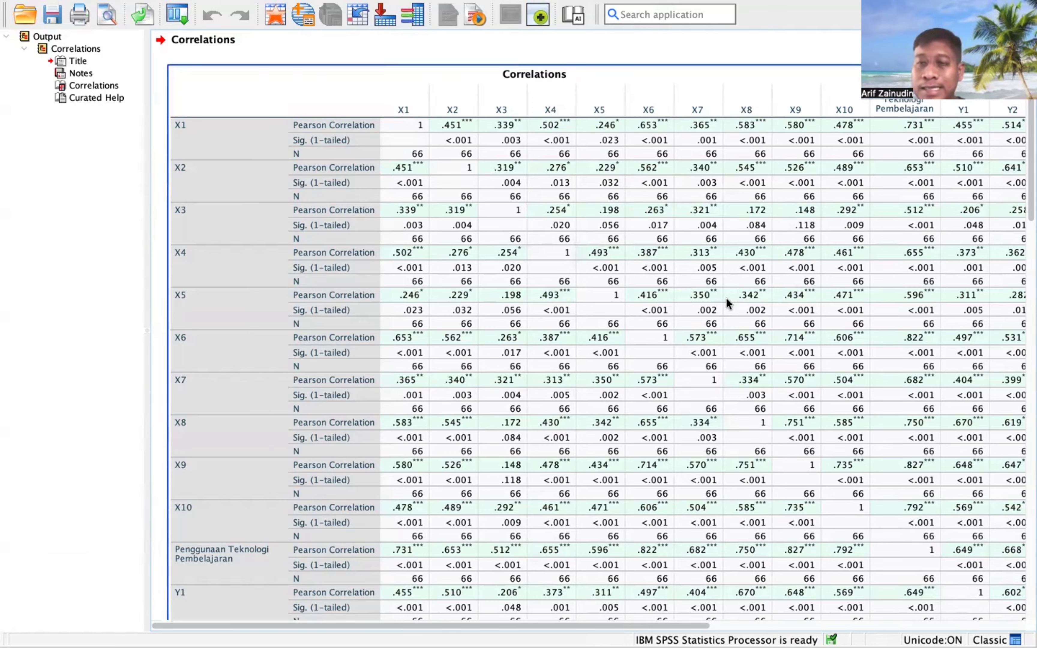
scroll(532, 352, right, 3)
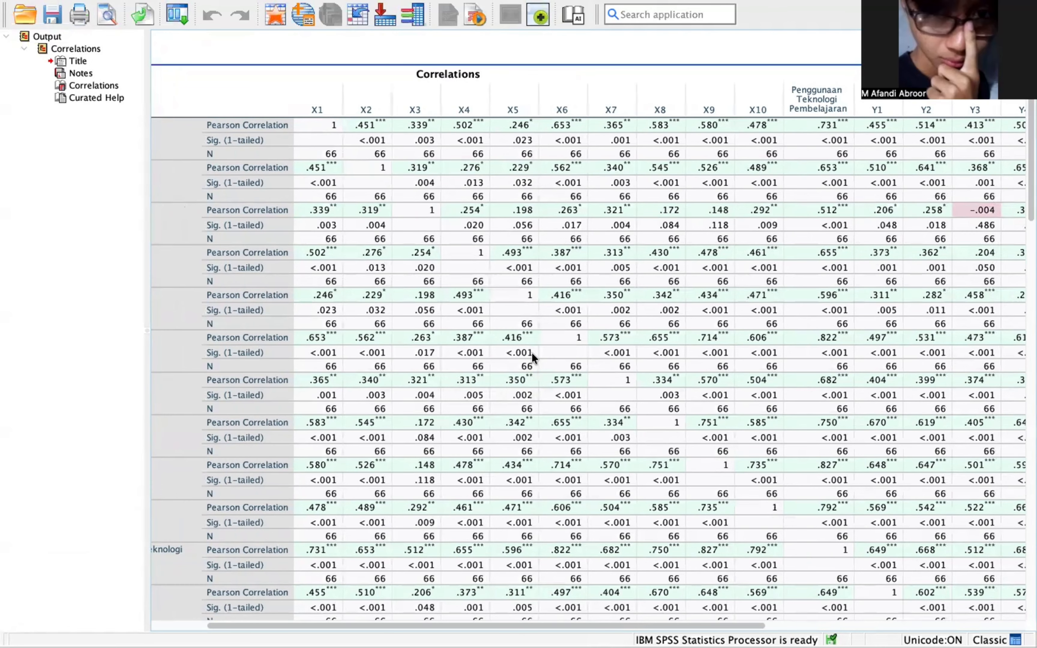
scroll(531, 352, right, 2)
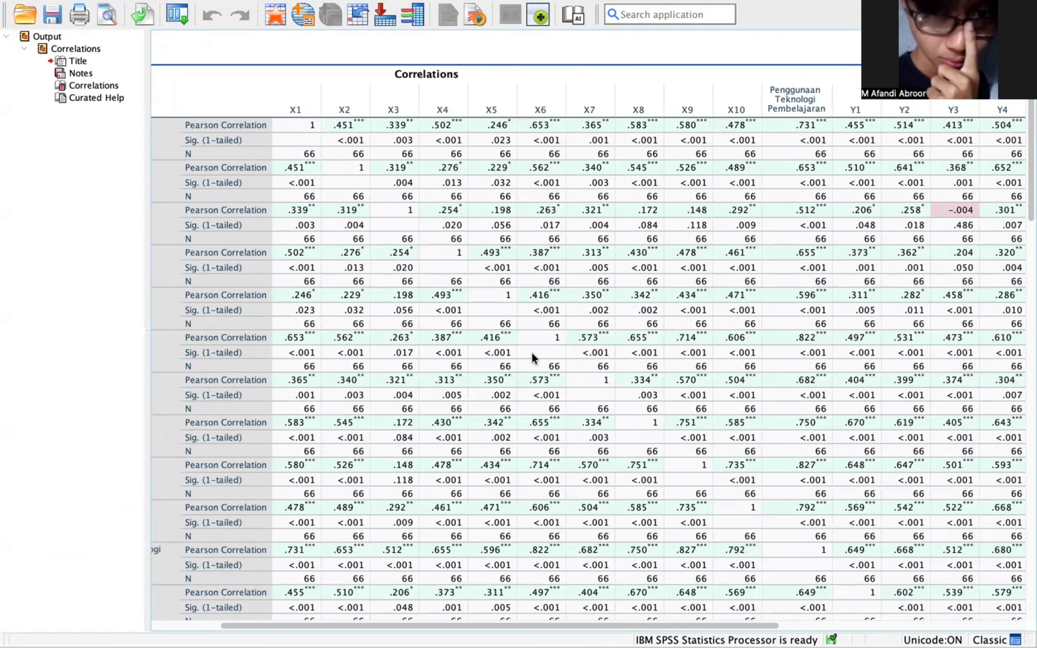
scroll(532, 352, right, 10)
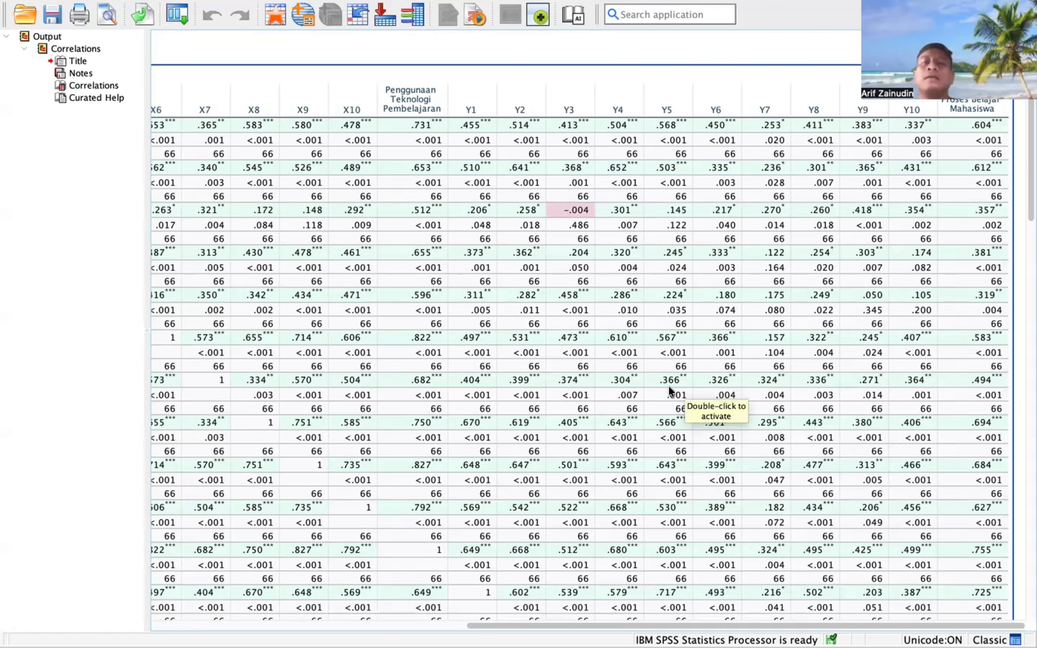
scroll(573, 431, left, 10)
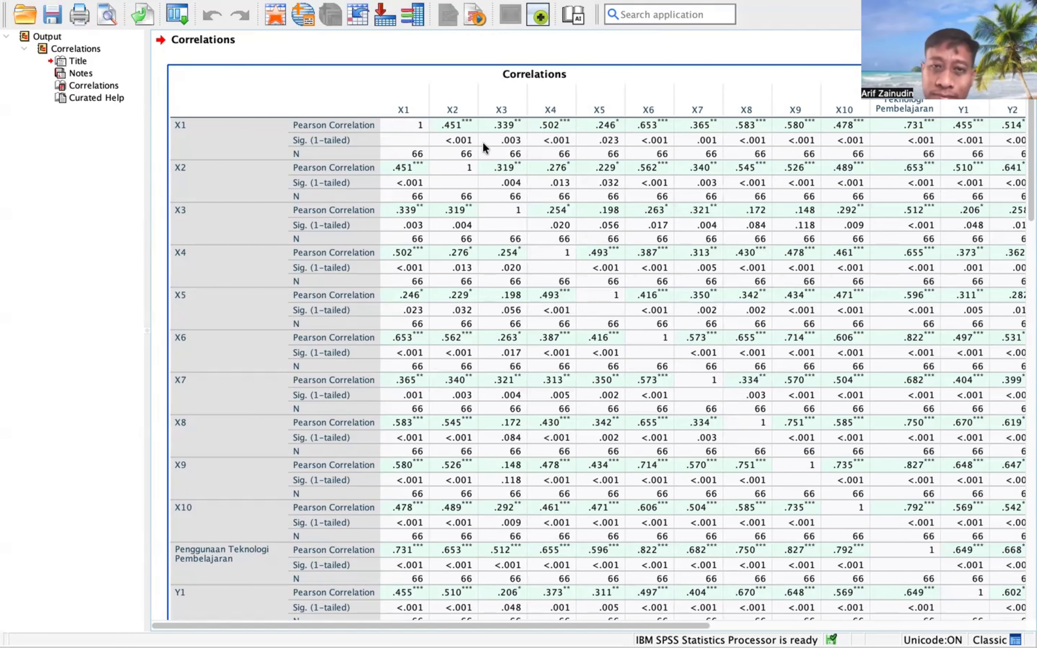
click(444, 126)
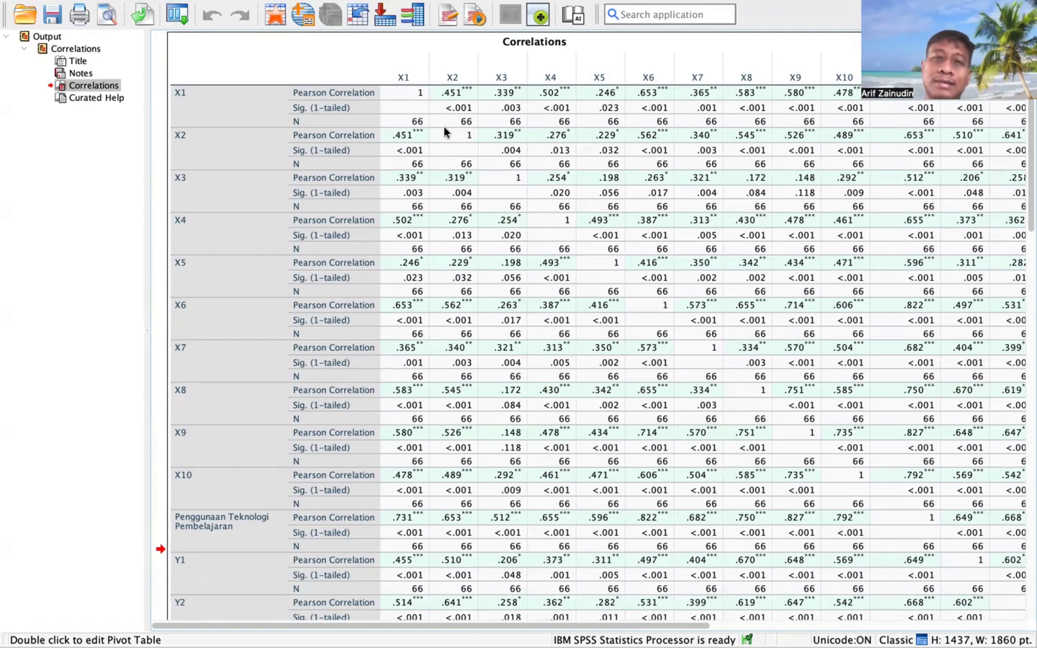
double_click(452, 92)
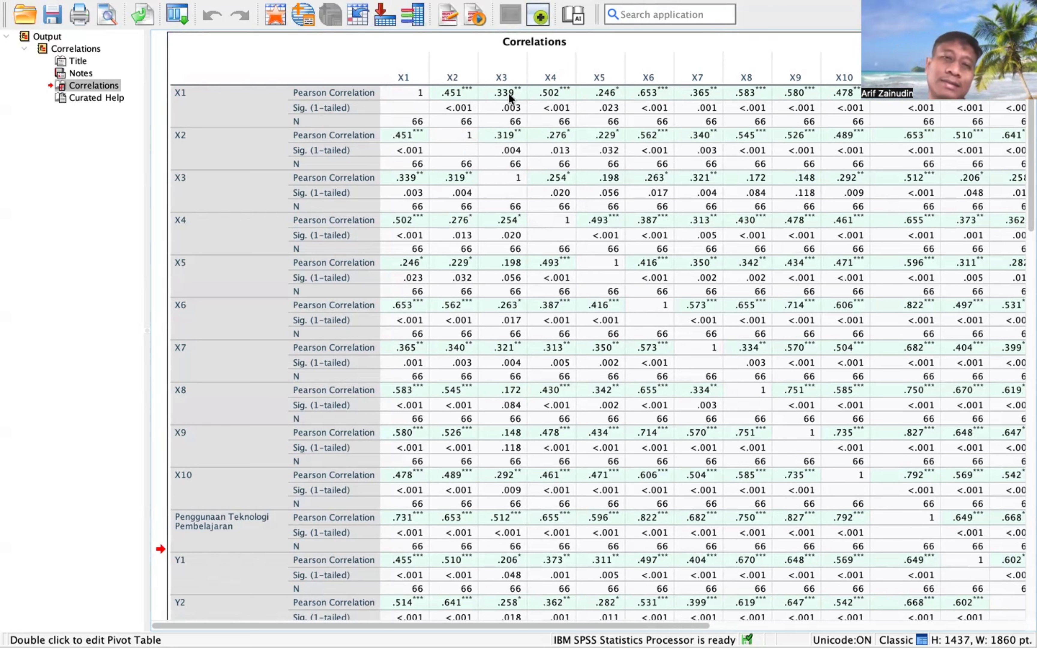
Examine the X1, X2 and X3 rows of the Correlations table across the X, Y and total columns.
click(510, 116)
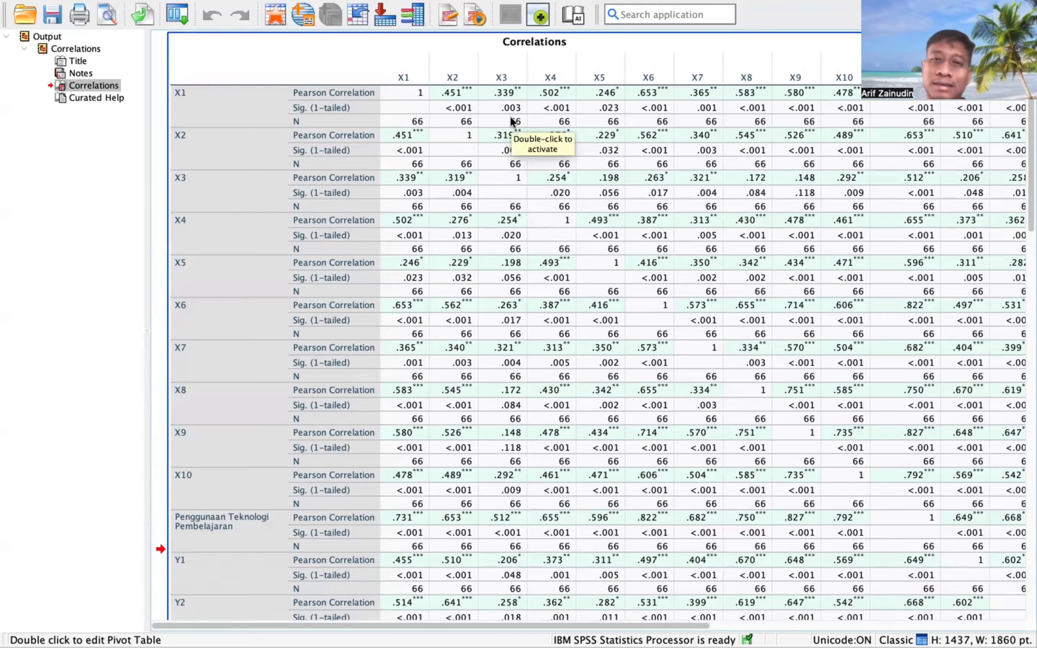
scroll(509, 116, right, 5)
scroll(509, 116, up, 2)
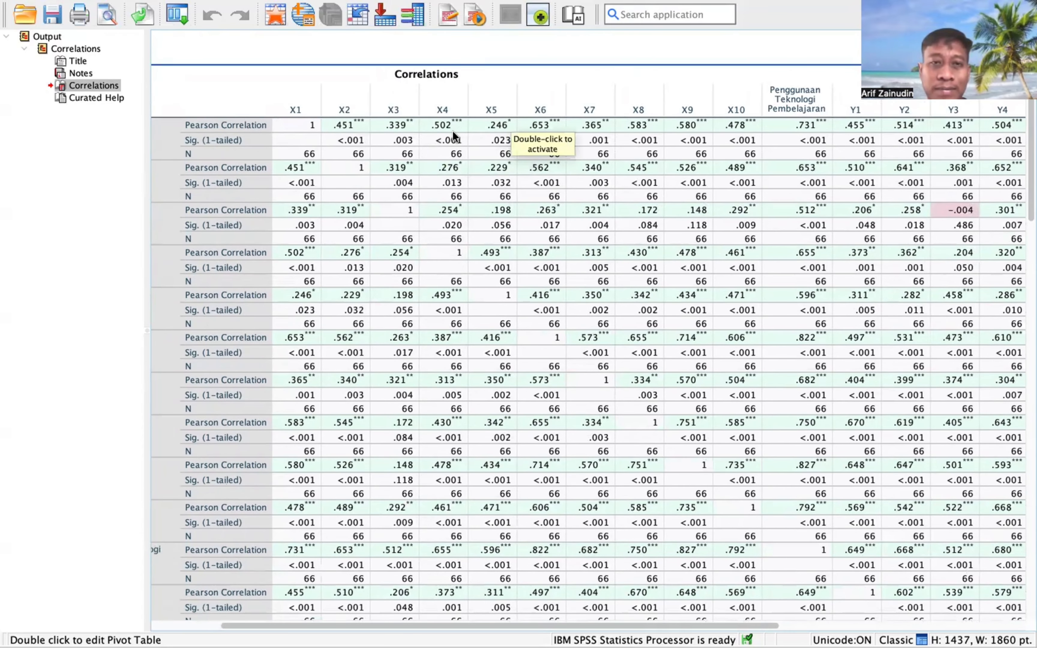
scroll(426, 250, left, 5)
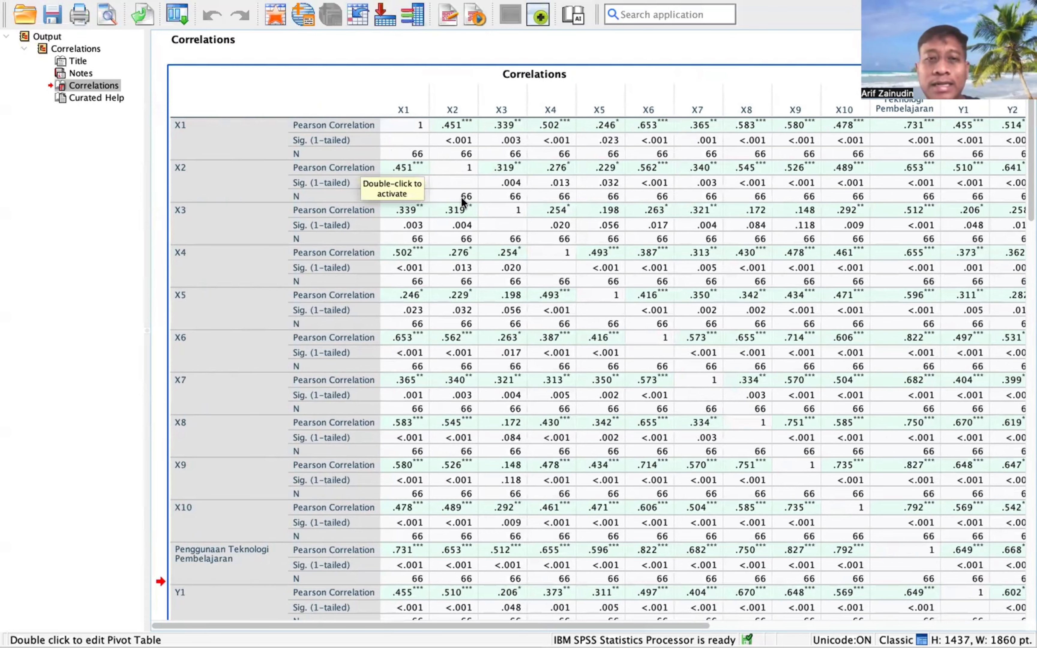
scroll(461, 184, down, 1)
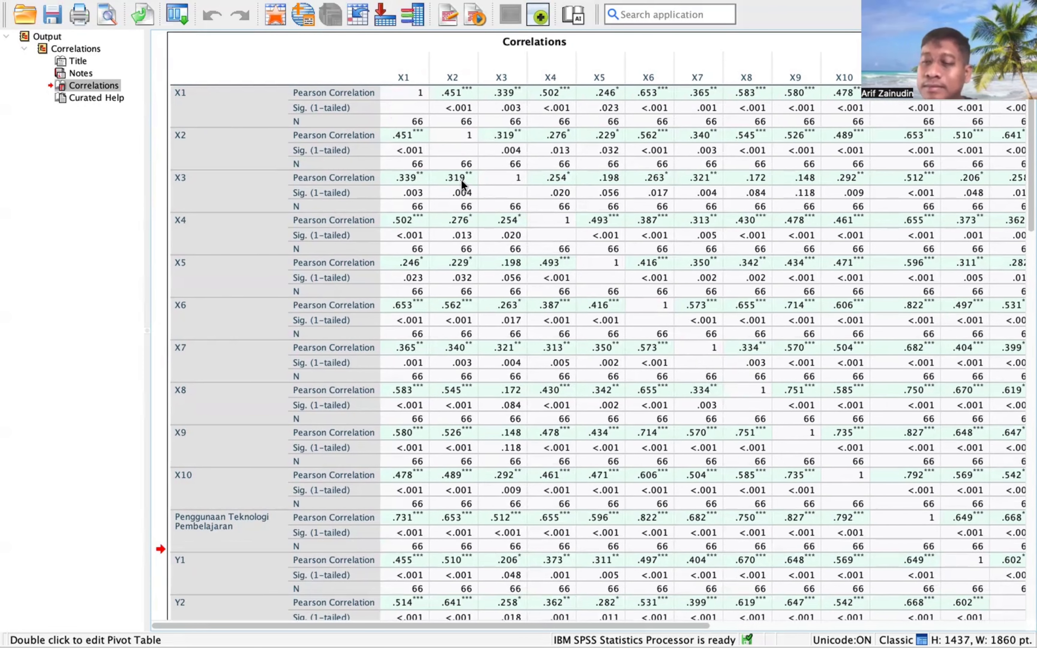
click(461, 179)
scroll(560, 219, right, 10)
scroll(560, 218, up, 1)
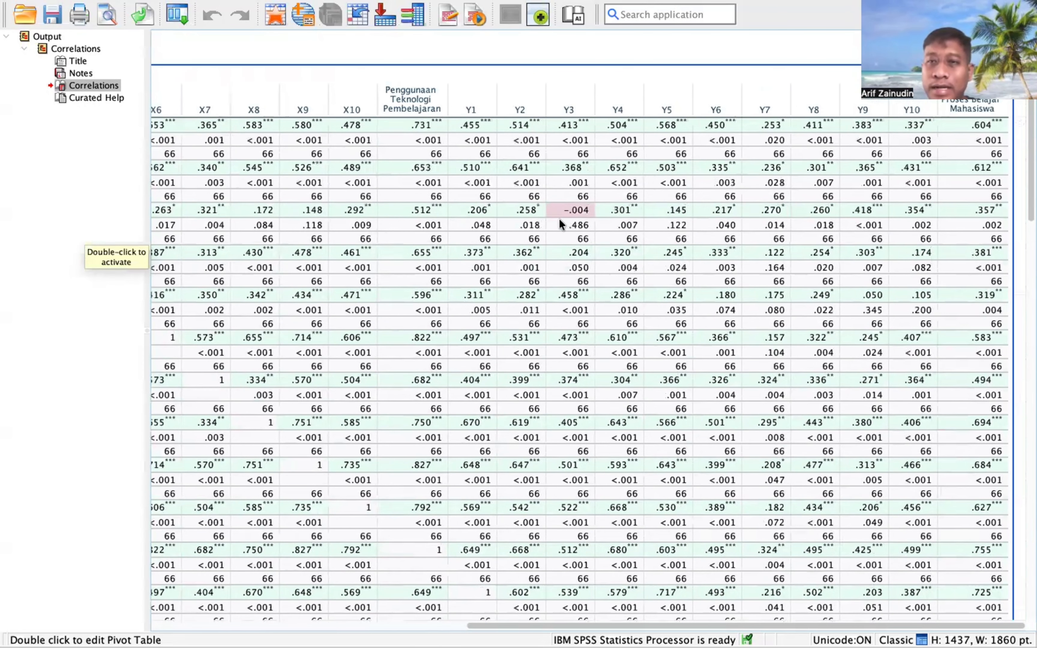
key(super+Tab)
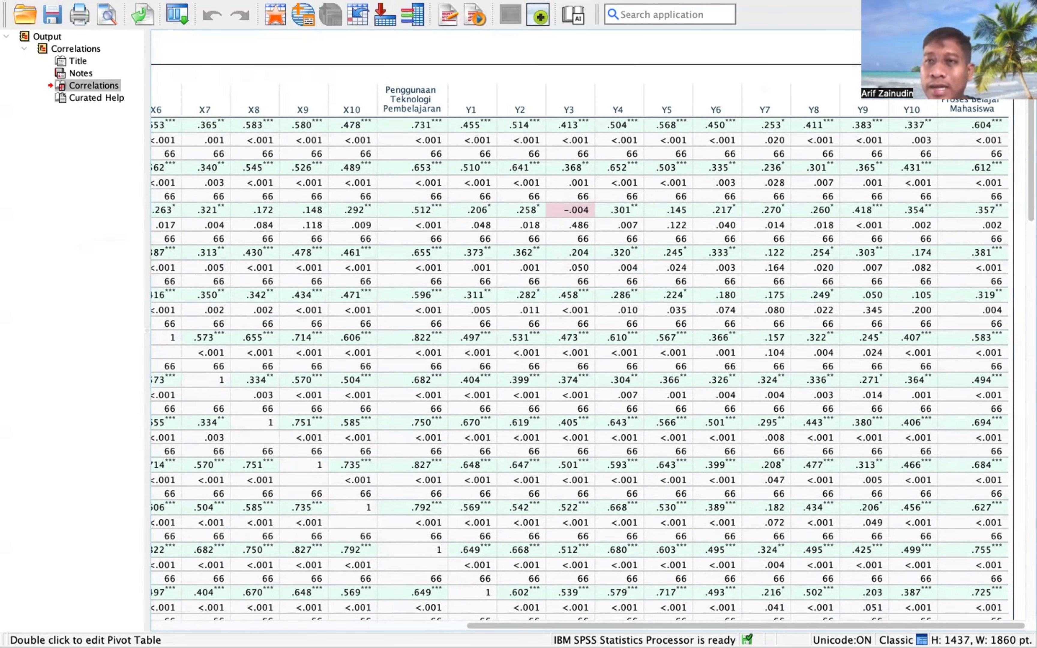
click(687, 270)
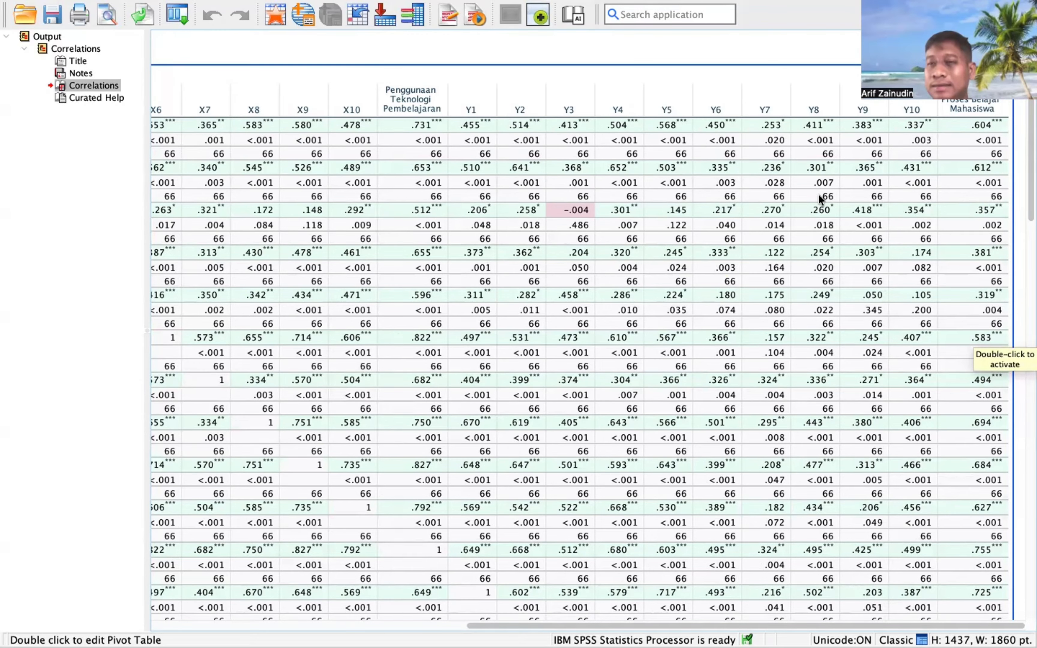
scroll(819, 194, left, 15)
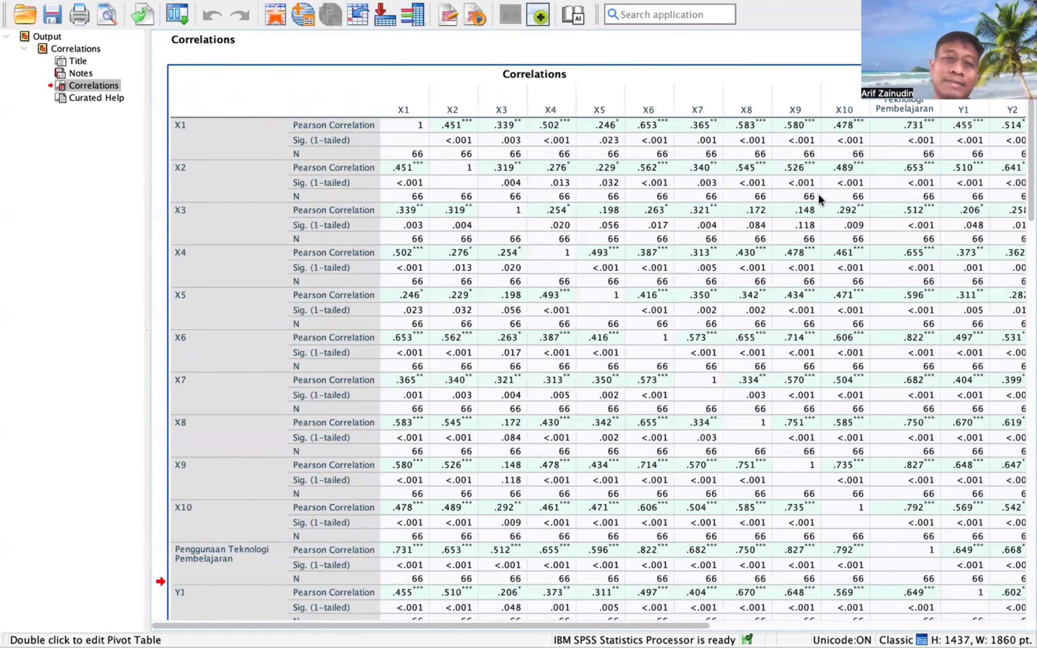
Read the footnotes under the Correlations table that explain the one-tailed significance levels marked by asterisks.
scroll(819, 194, down, 20)
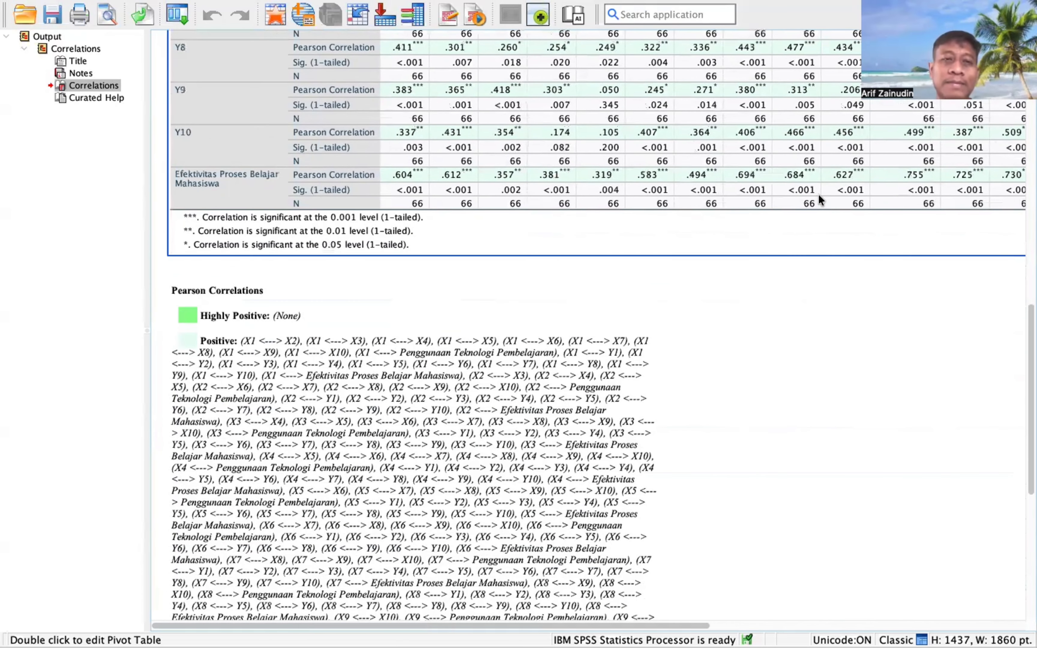
scroll(819, 194, up, 3)
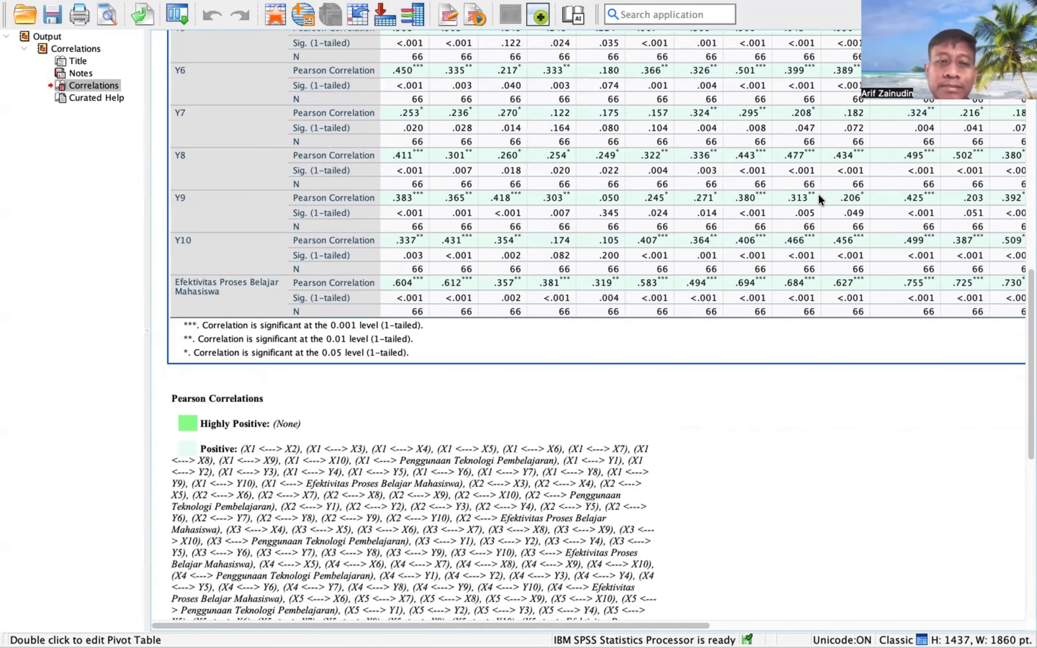
click(413, 372)
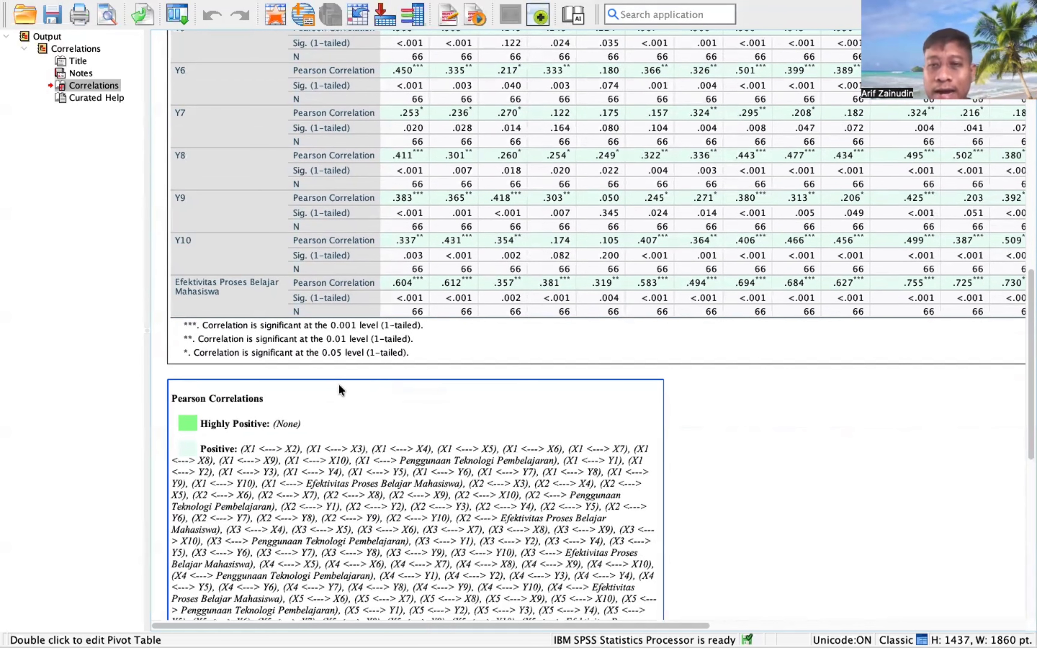
click(230, 354)
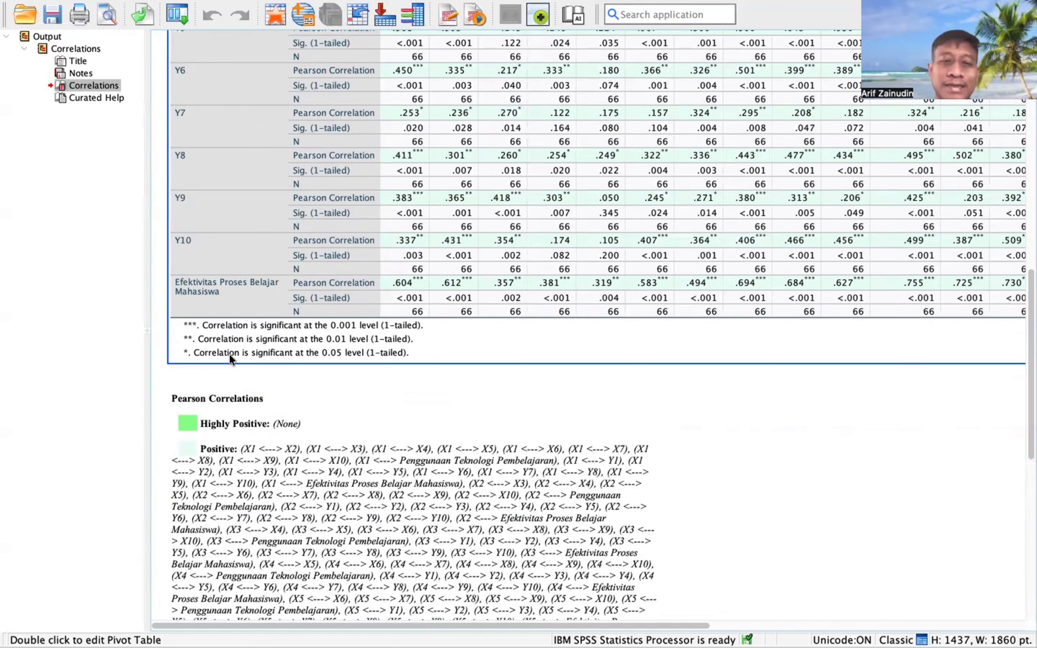
Examine the highlighted X3–Y3 coefficient in the Correlations table and compare it with the other item correlations.
scroll(436, 350, up, 10)
scroll(436, 350, up, 5)
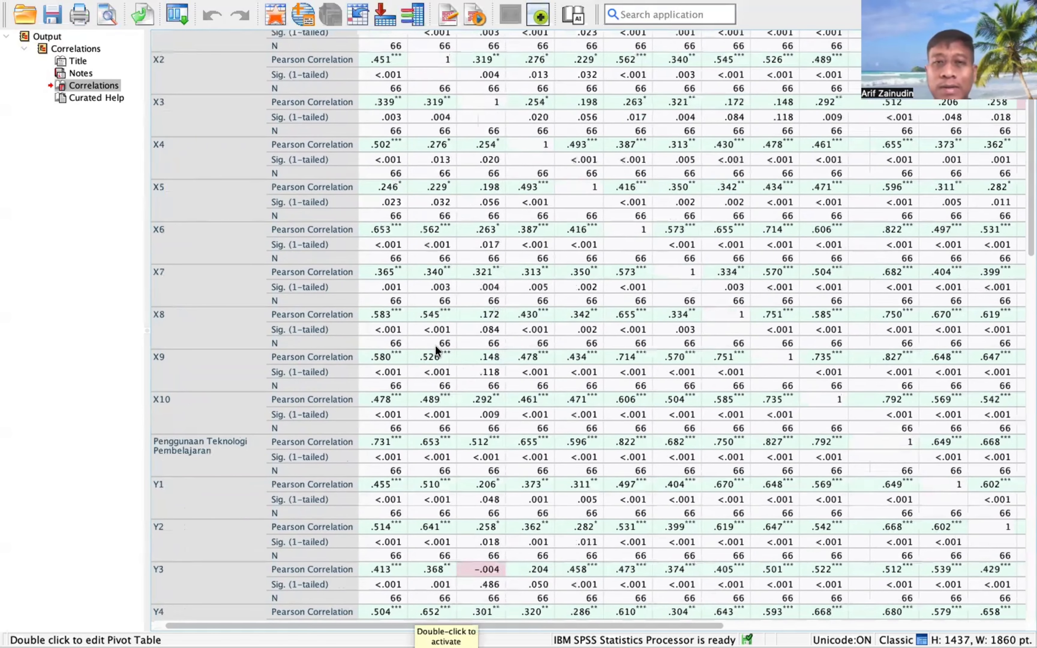
scroll(436, 350, right, 2)
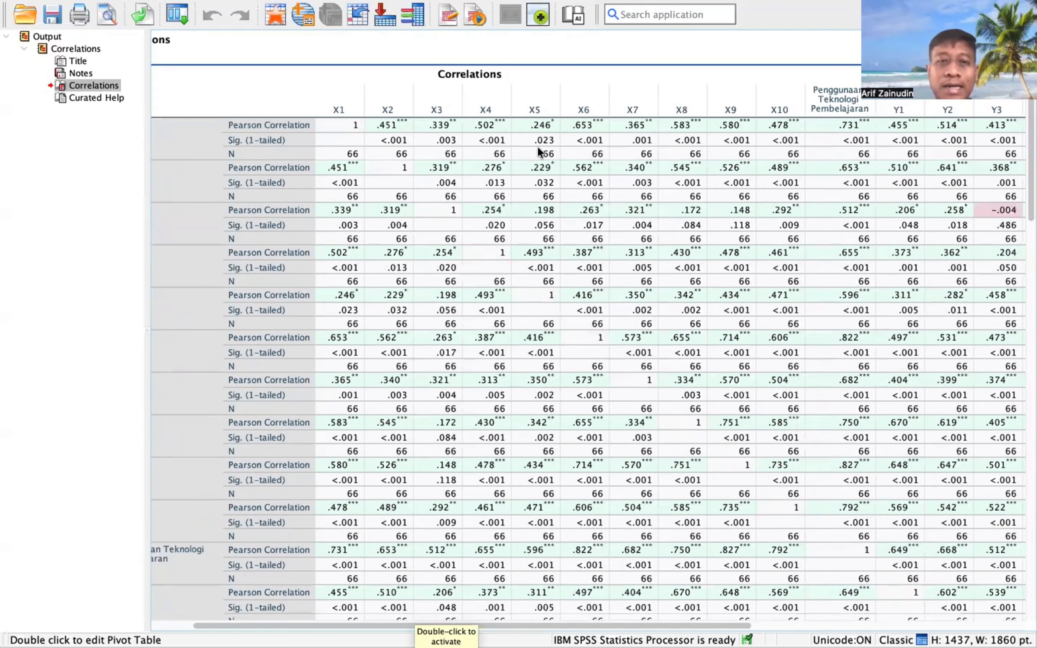
scroll(474, 199, left, 3)
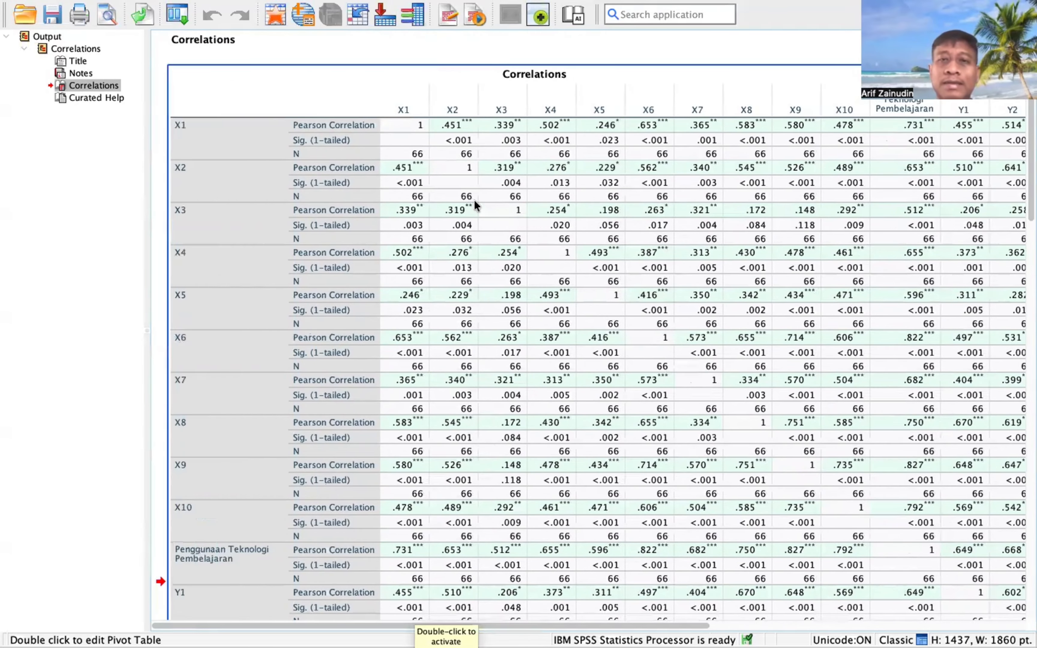
scroll(474, 199, right, 8)
scroll(474, 199, right, 4)
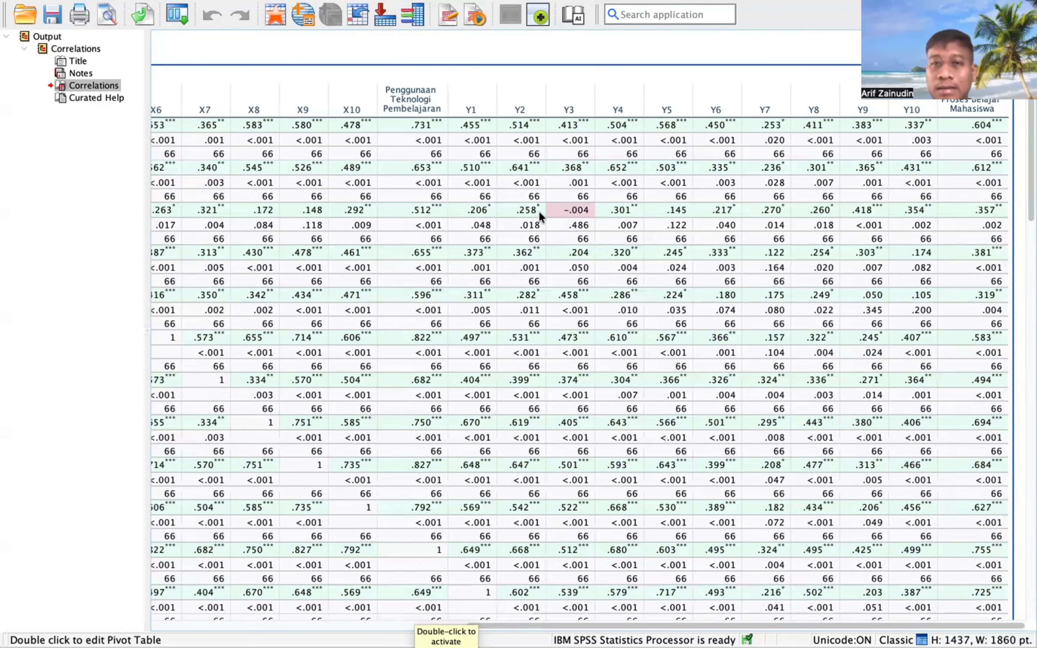
scroll(534, 205, left, 2)
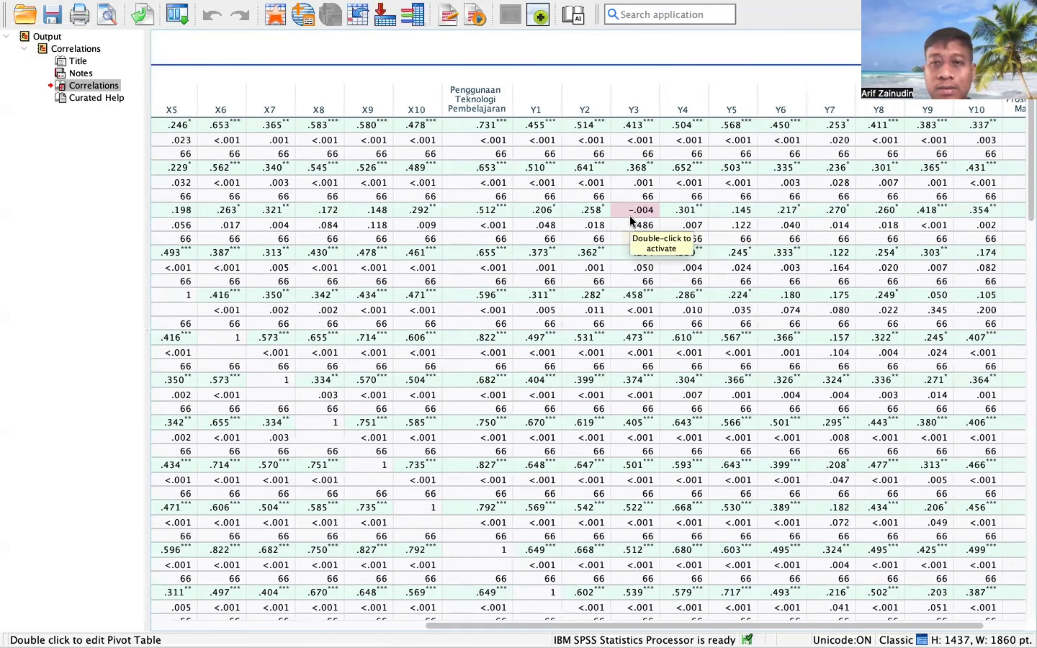
scroll(629, 216, left, 6)
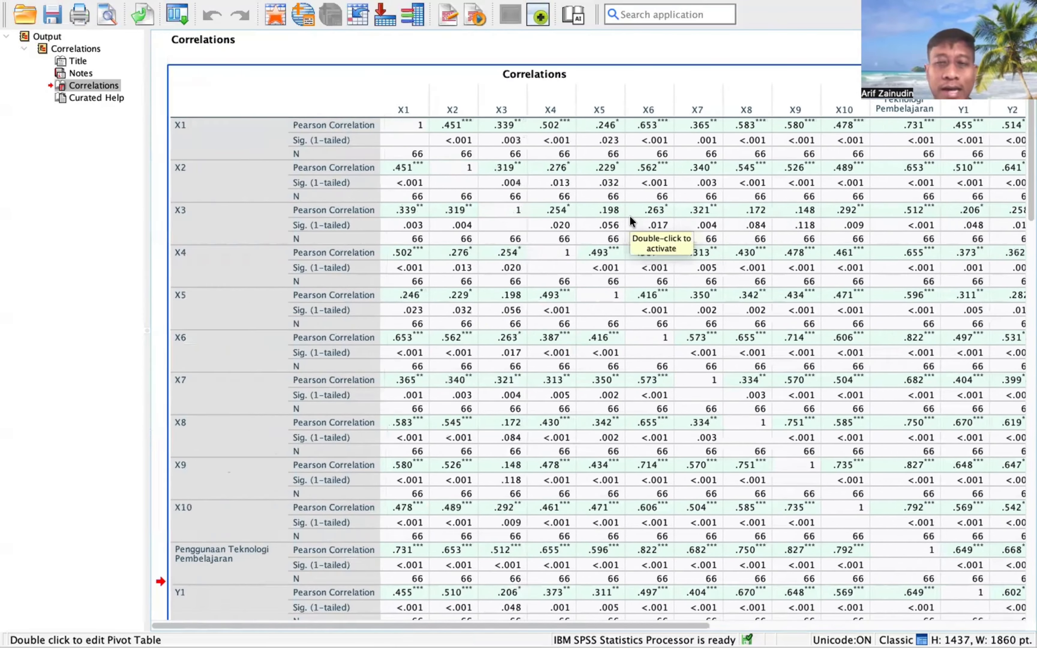
scroll(630, 215, right, 5)
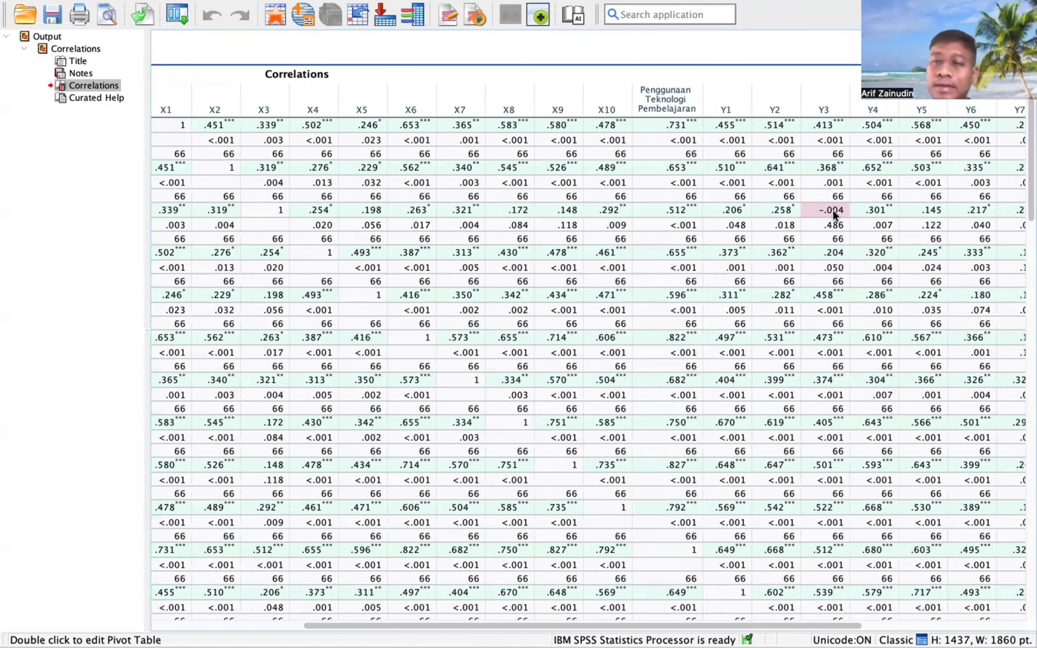
scroll(832, 210, right, 10)
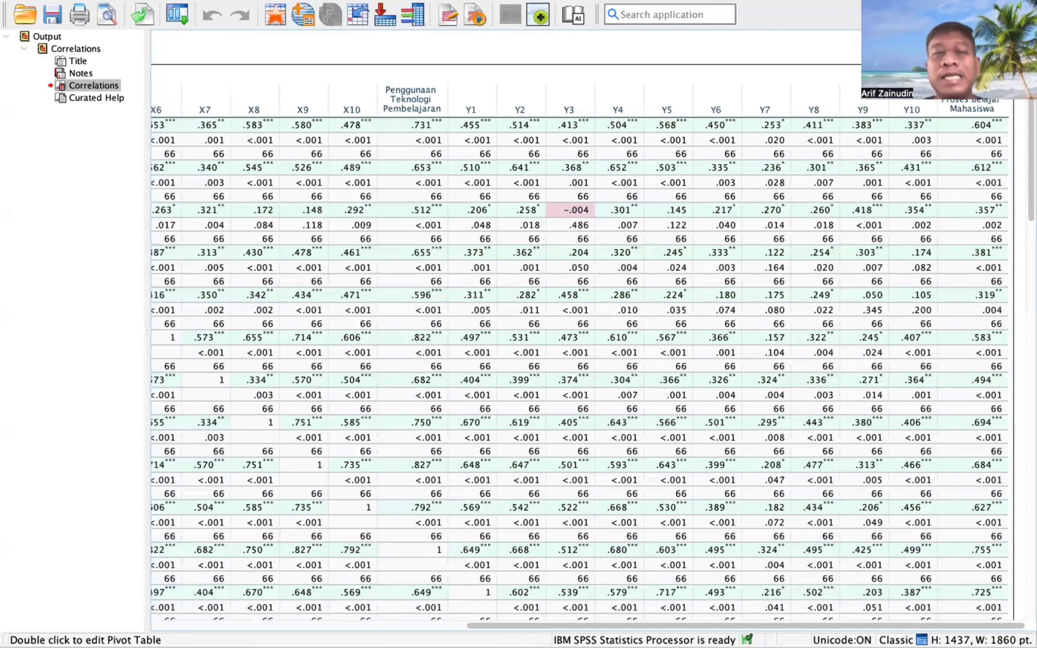
scroll(625, 248, left, 10)
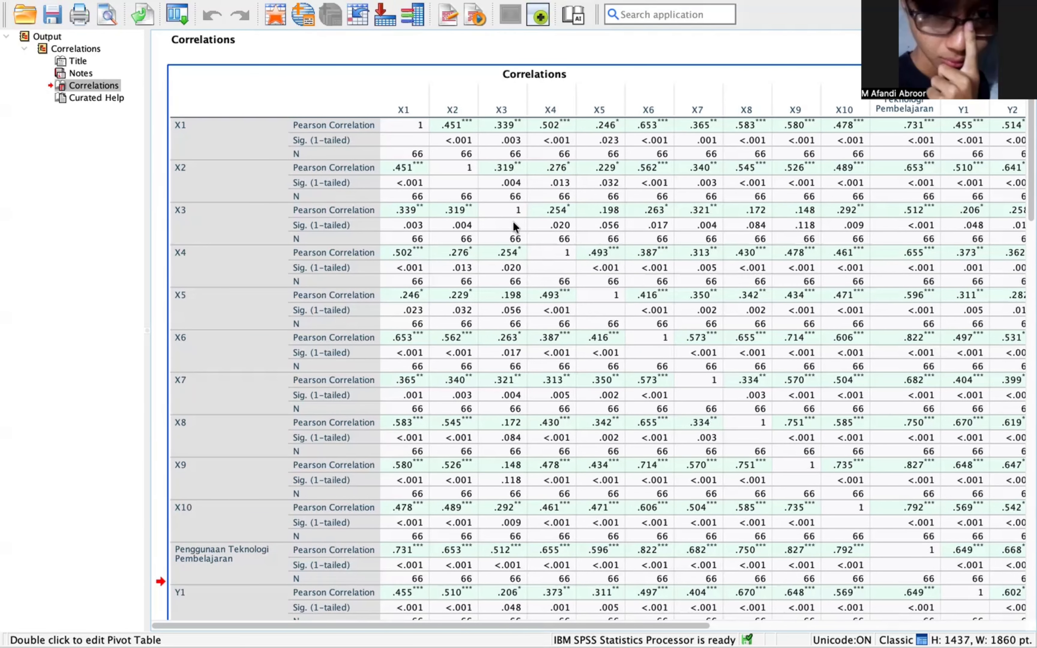
Review the lower rows of the Correlations table and the Pearson Correlations summary of positive variable pairs.
scroll(507, 319, down, 10)
scroll(508, 318, right, 3)
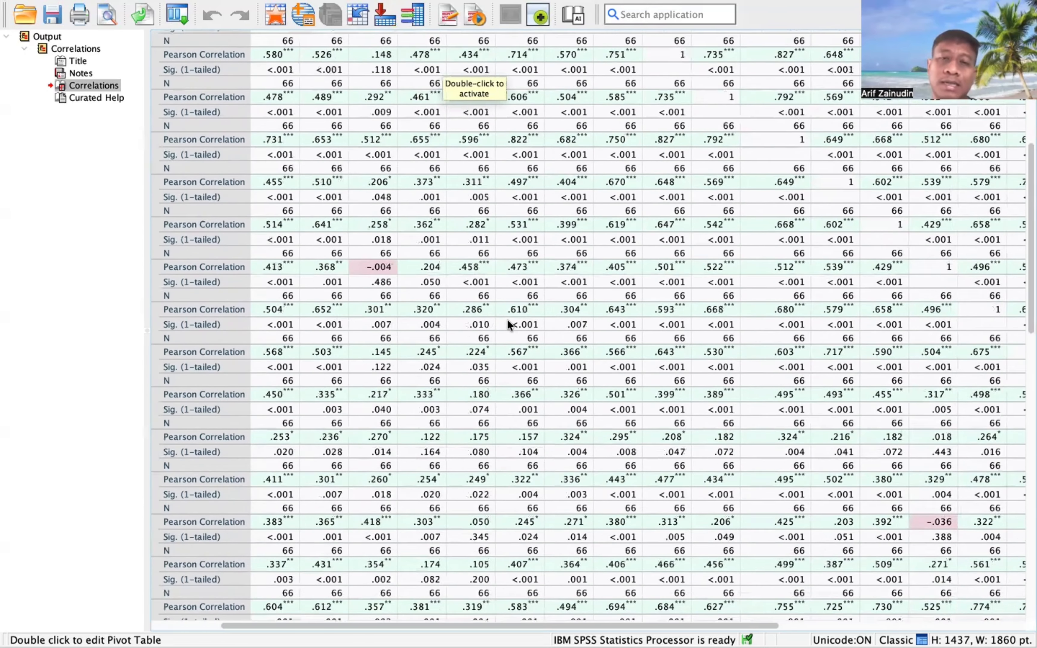
scroll(507, 319, down, 15)
scroll(508, 318, left, 3)
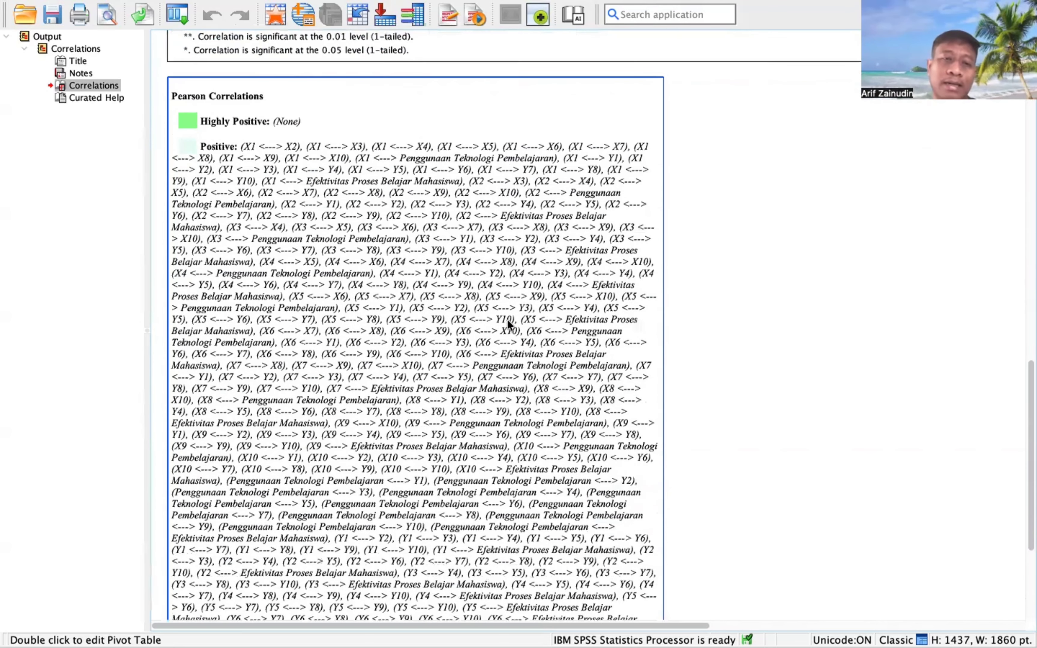
scroll(508, 319, down, 5)
scroll(508, 320, up, 15)
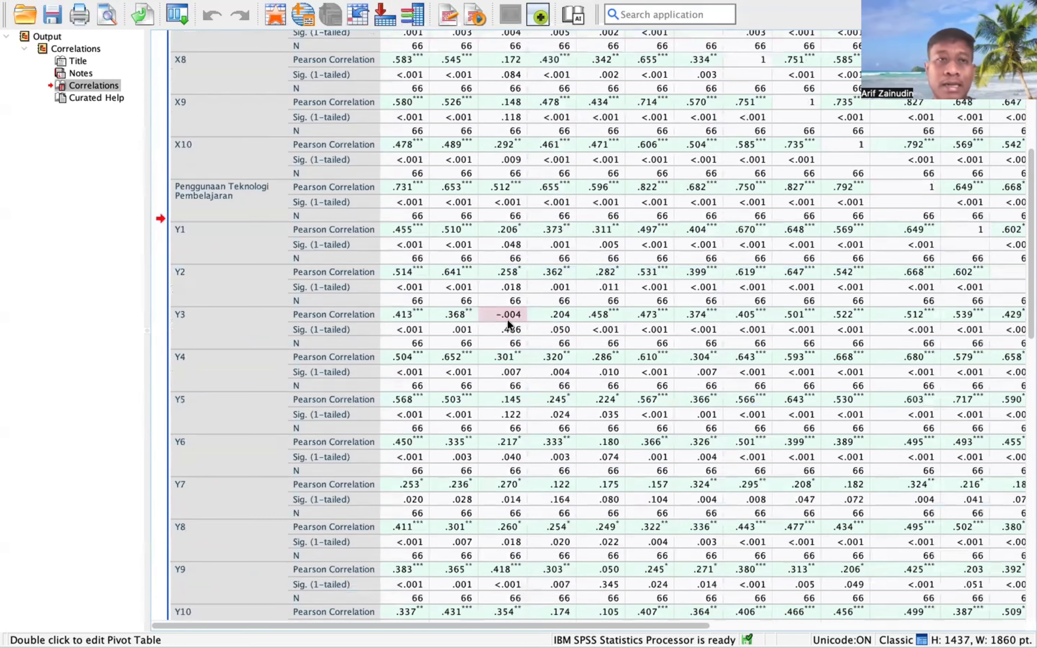
Return from the output to the data values and start a Reliability Analysis.
key(super+grave)
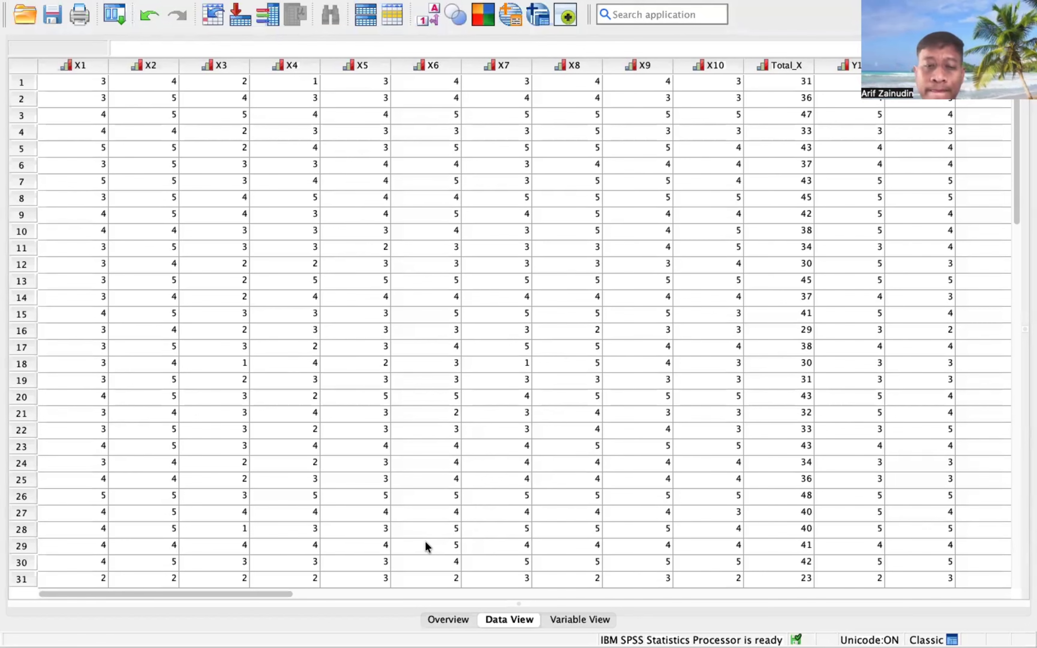
click(492, 532)
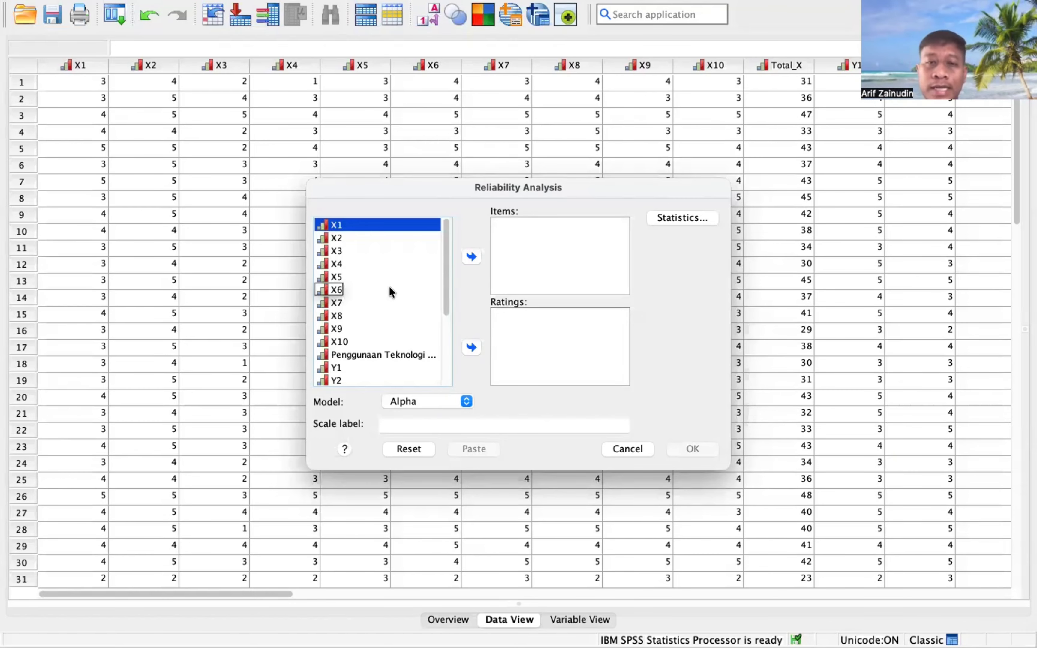
key(super+Tab)
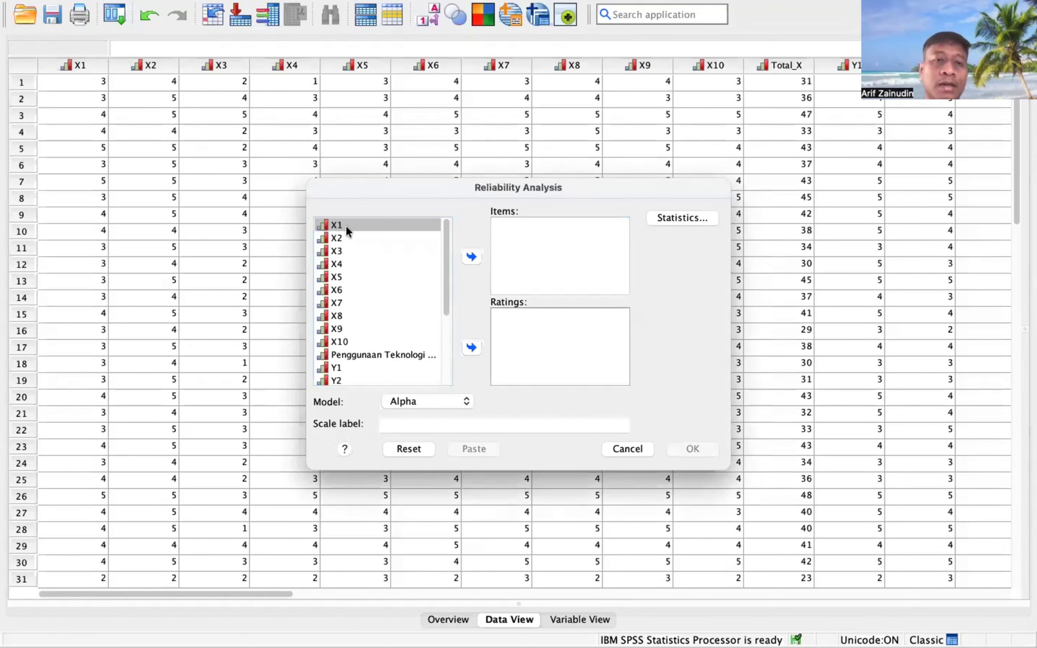
Add X1 through X10 to the reliability analysis items, leaving out the Penggunaan Teknologi Pembelajaran total.
click(346, 225)
key(shift+Down)
key(shift+Down)
key(shift+Down)
key(shift+Down)
key(shift+Down)
key(shift+Down)
key(shift+Down)
key(shift+Down)
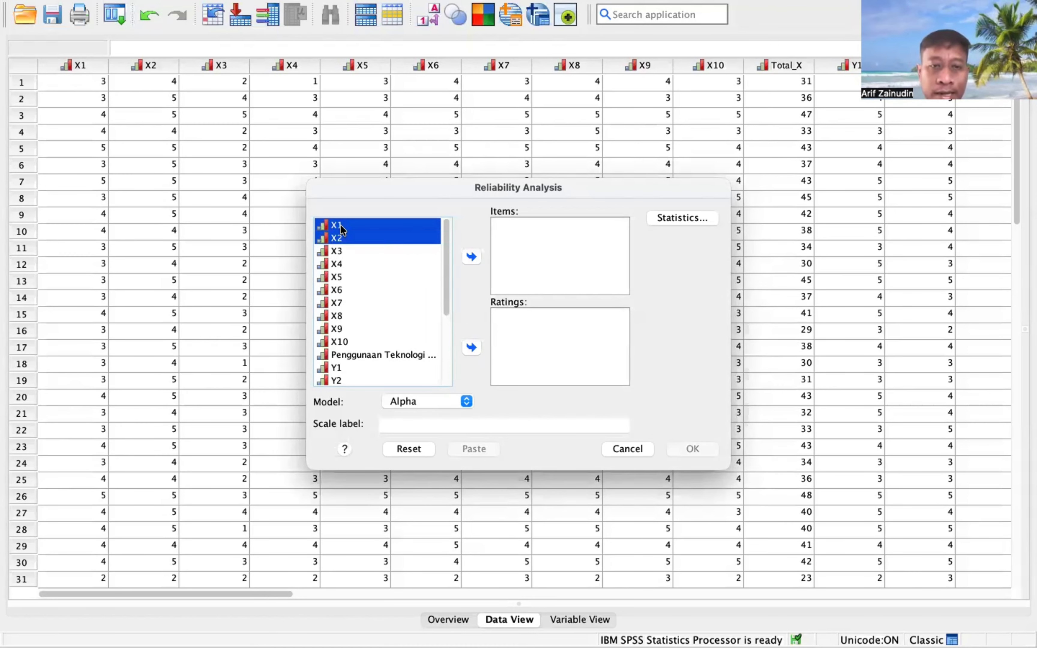
key(shift+Down)
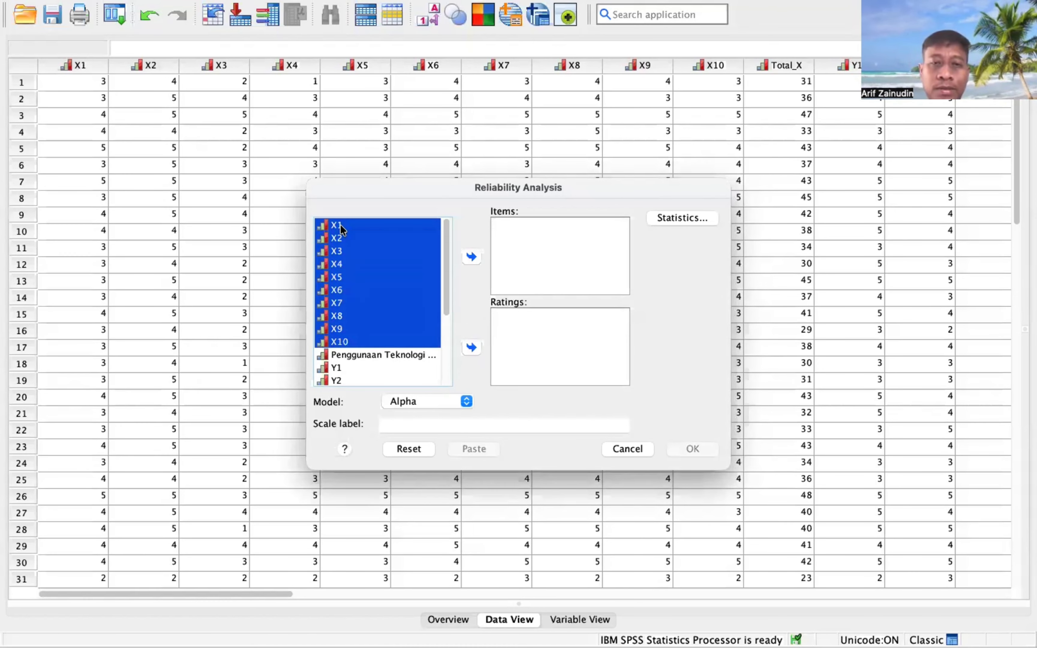
click(472, 258)
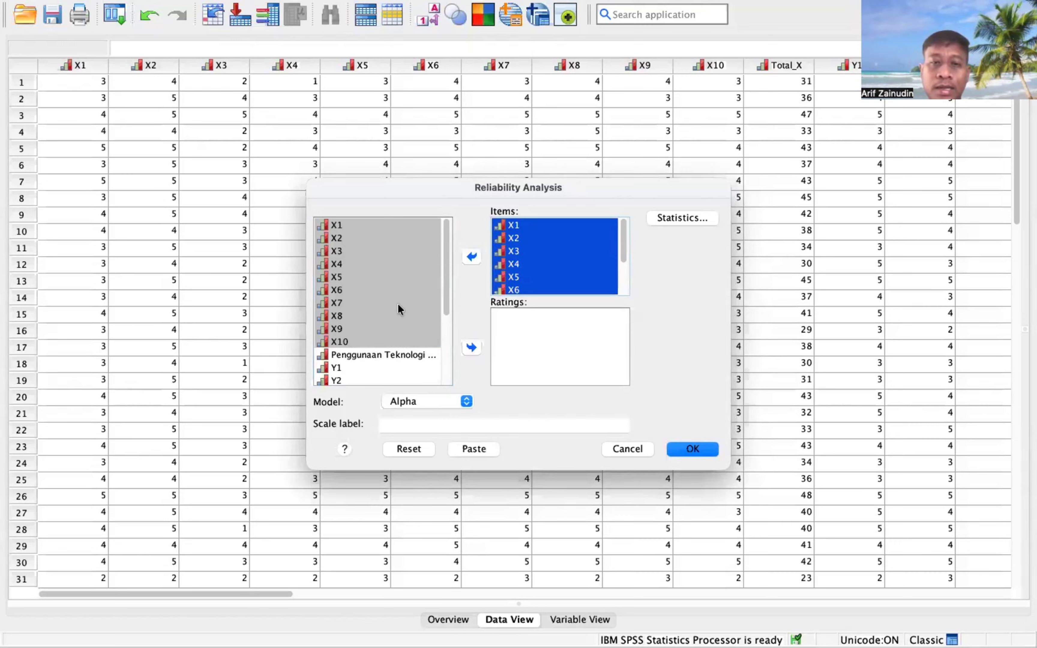
Add Y1 through Y10 to the reliability analysis items, leaving out the Efektivitas Proses Belajar Mahasiswa total.
scroll(362, 343, down, 2)
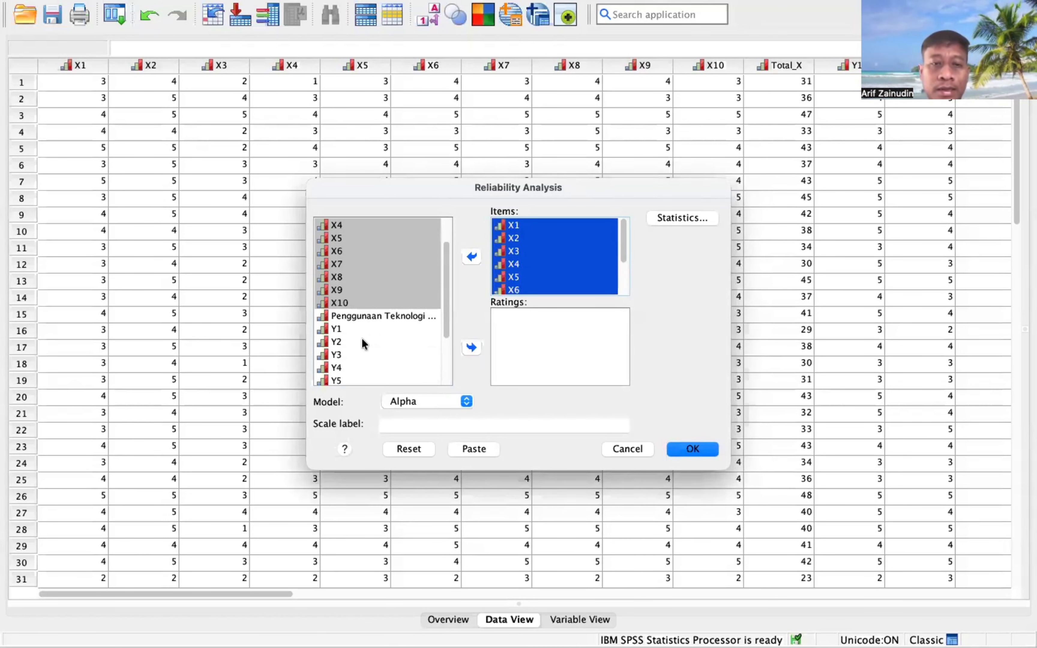
click(336, 329)
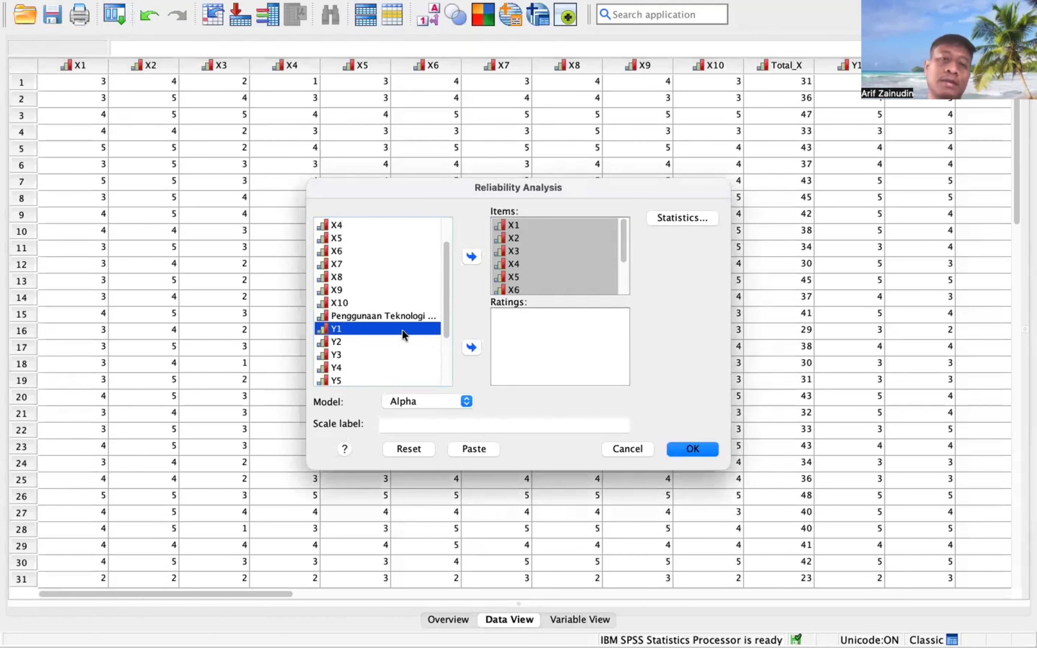
key(shift+Down)
key(shift+Down)
key(shift+Down)
key(shift+Down)
key(shift+Down)
key(shift+Down)
key(shift+Down)
key(shift+Down)
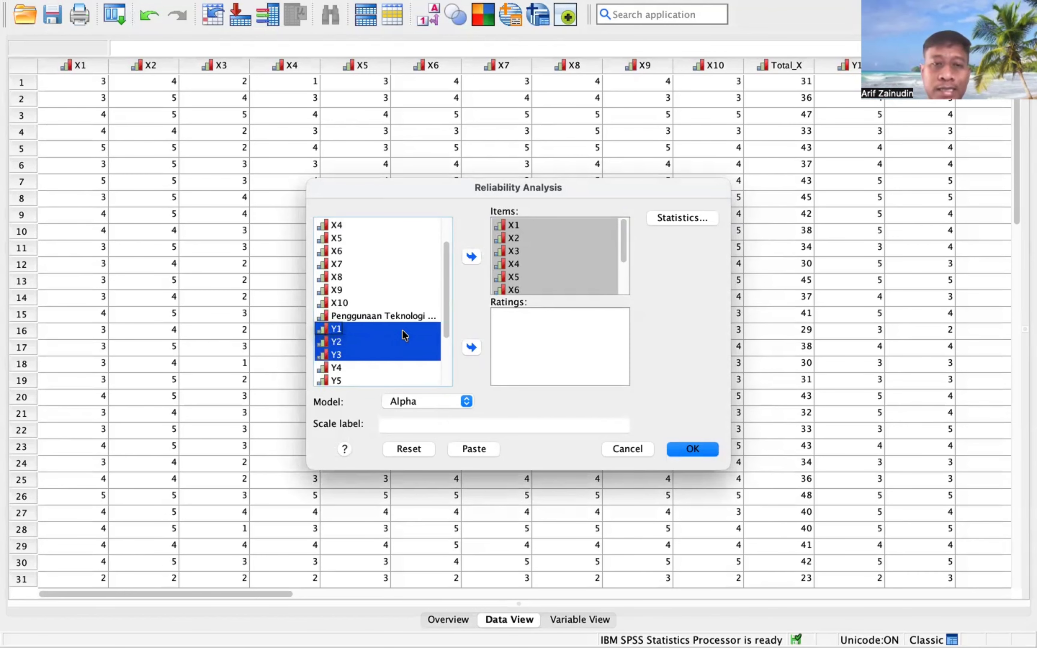
key(shift+Down)
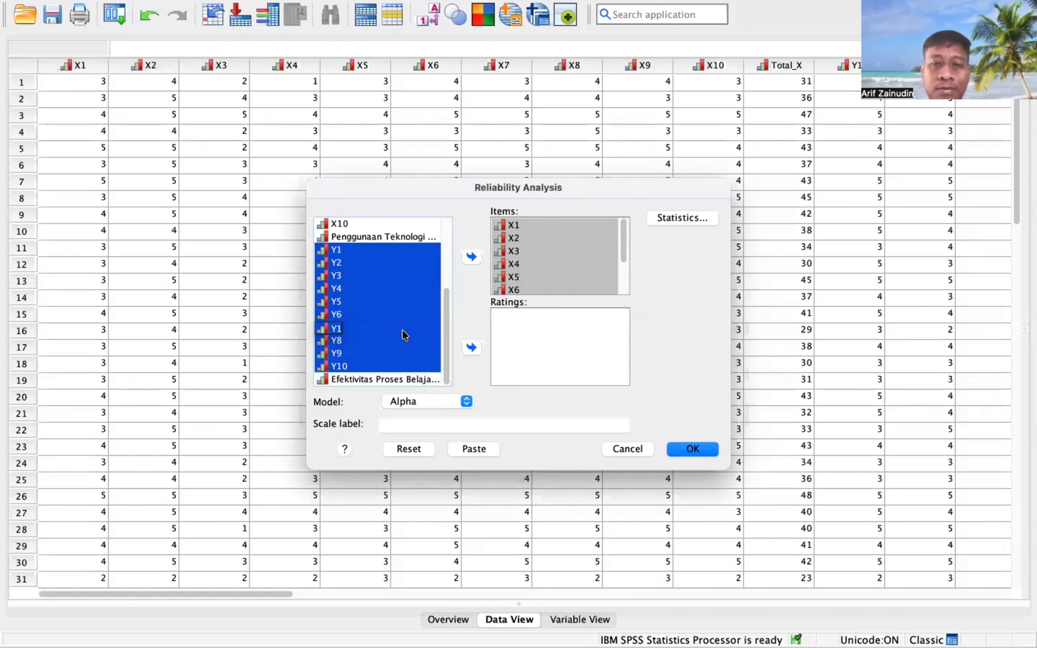
click(472, 257)
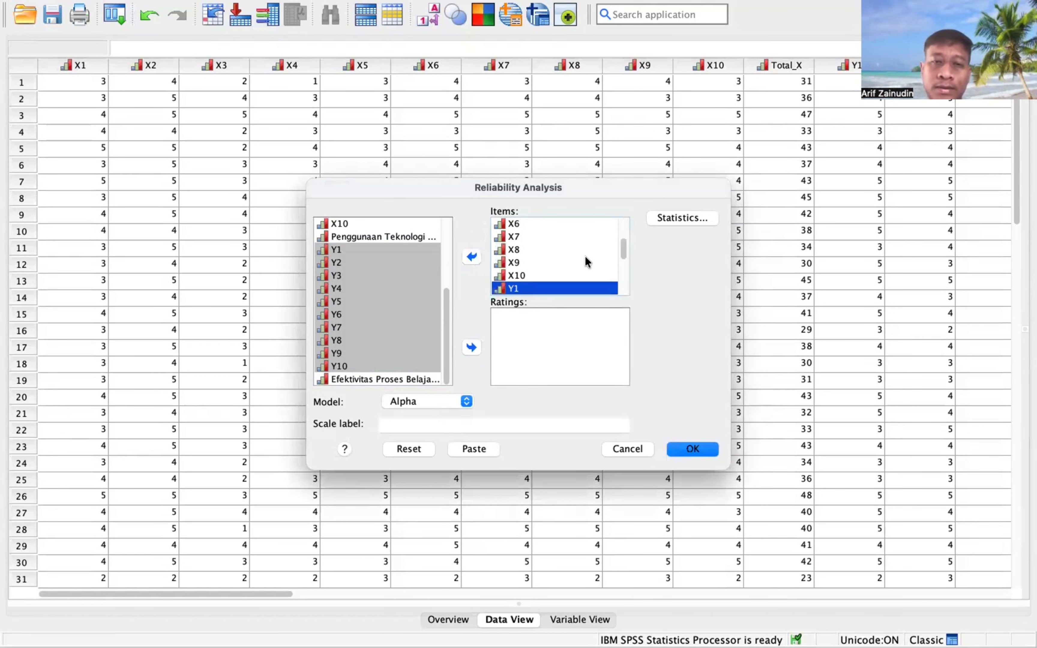
Check the selected X and Y items and run the reliability analysis with the Alpha model.
scroll(586, 256, down, 3)
scroll(586, 256, up, 4)
scroll(586, 256, down, 3)
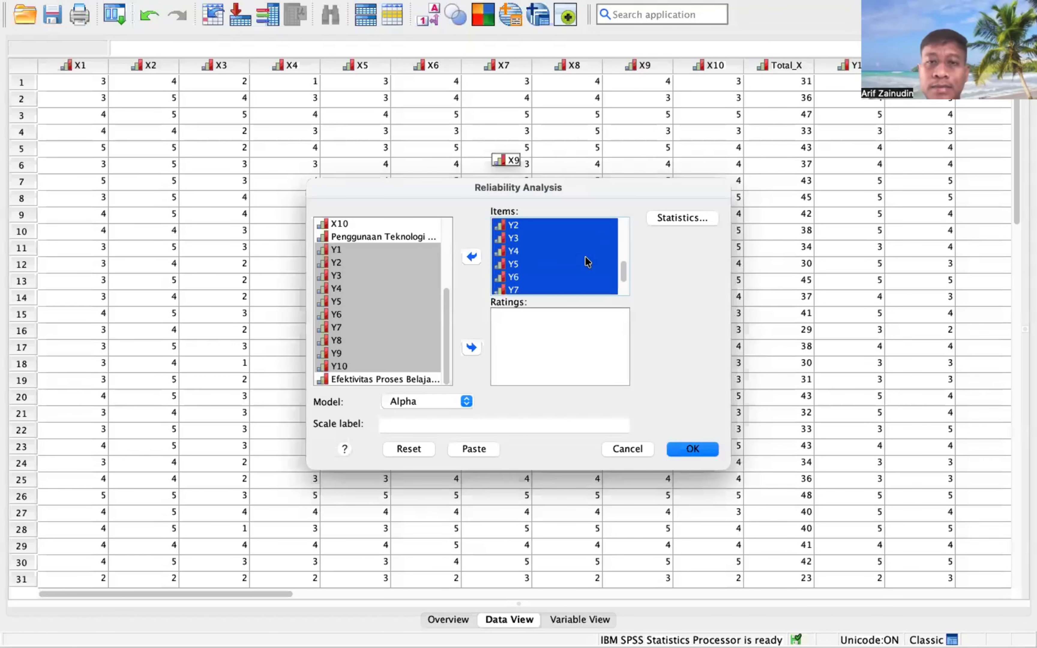
scroll(585, 261, down, 3)
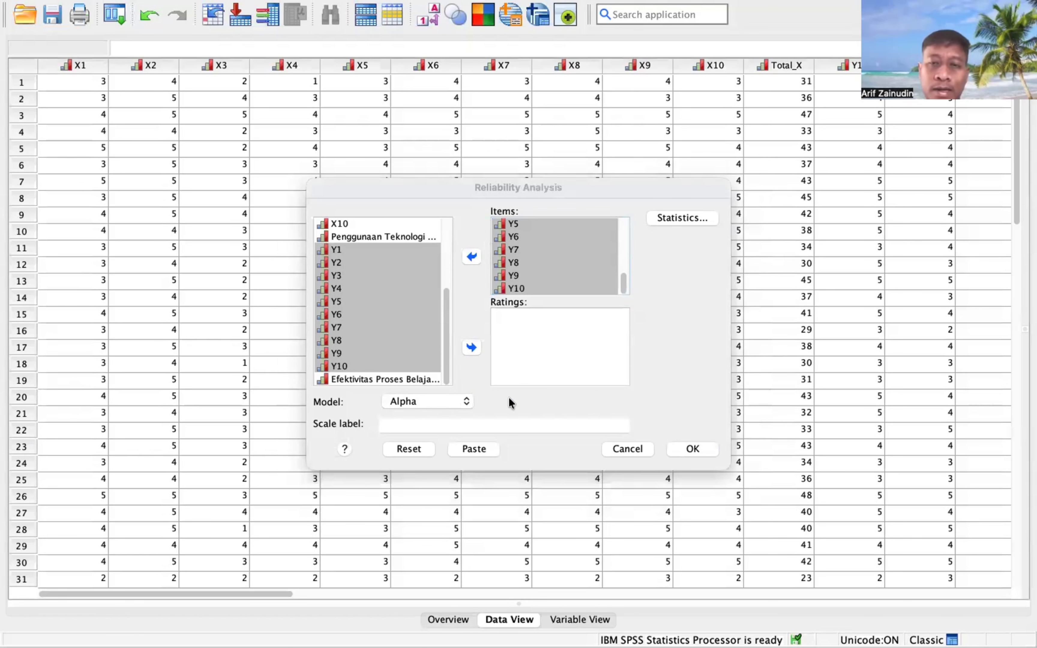
click(600, 423)
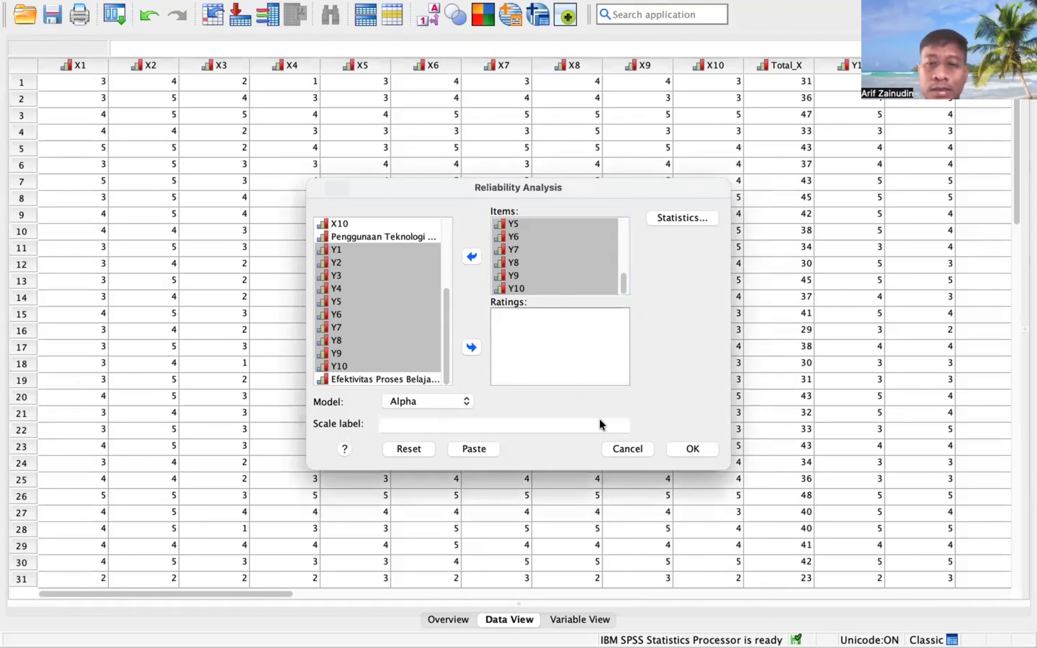
click(442, 405)
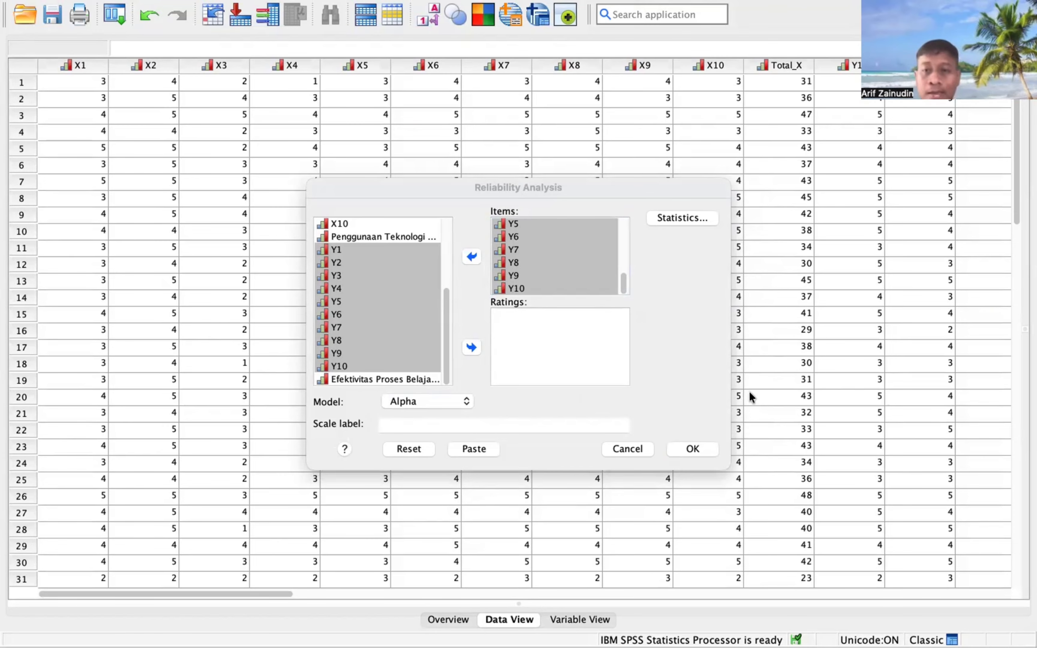
click(712, 420)
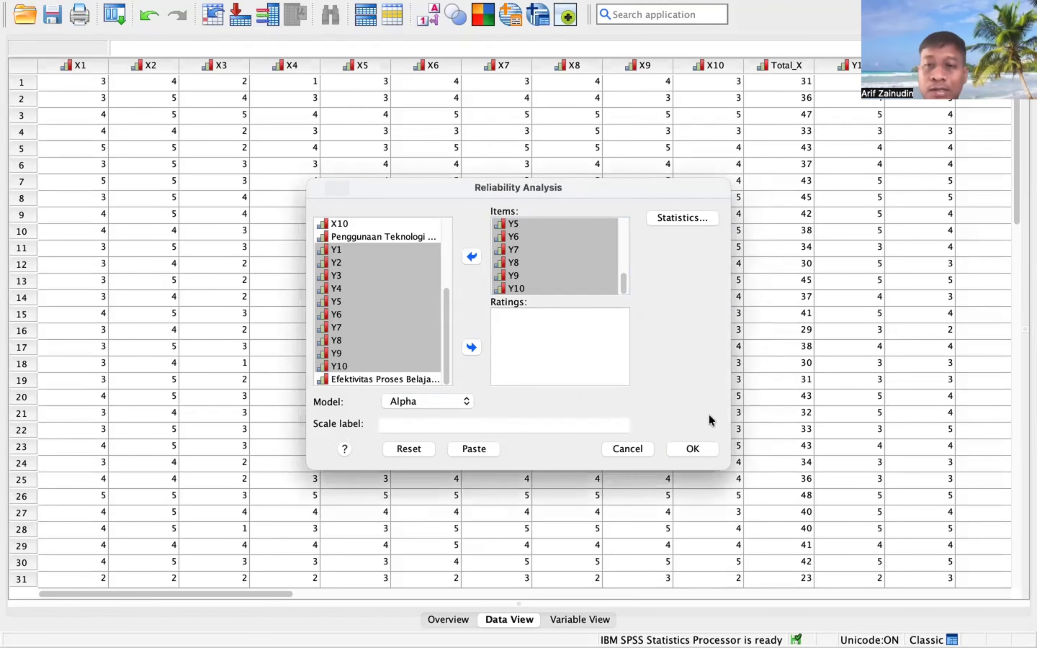
click(697, 446)
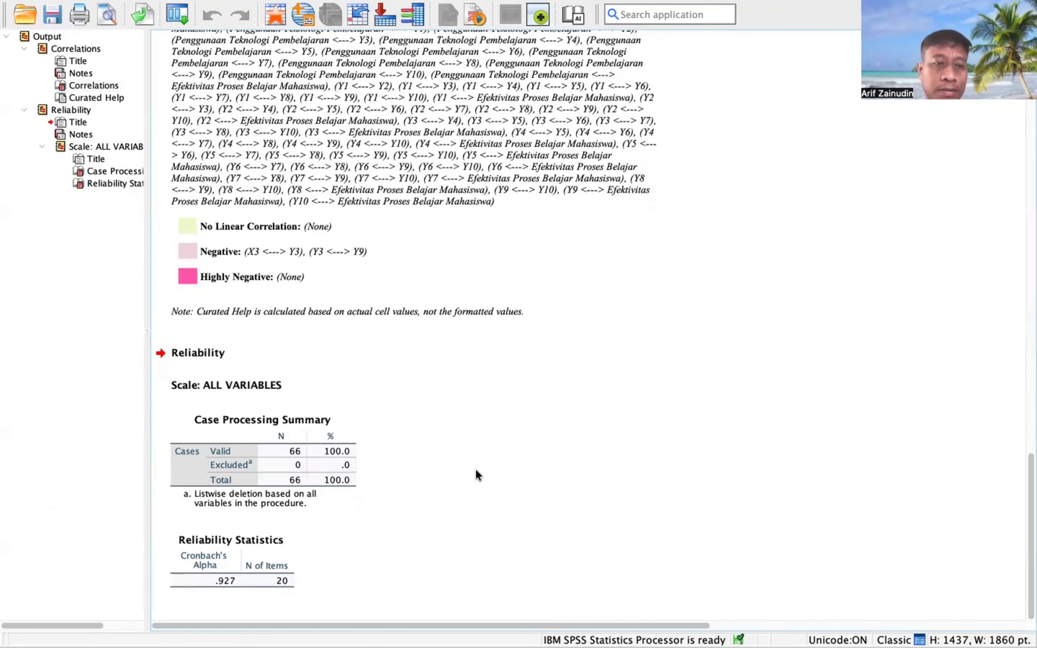
Examine the Case Processing Summary and Reliability Statistics tables, then revisit the item Correlations table in the output.
click(425, 179)
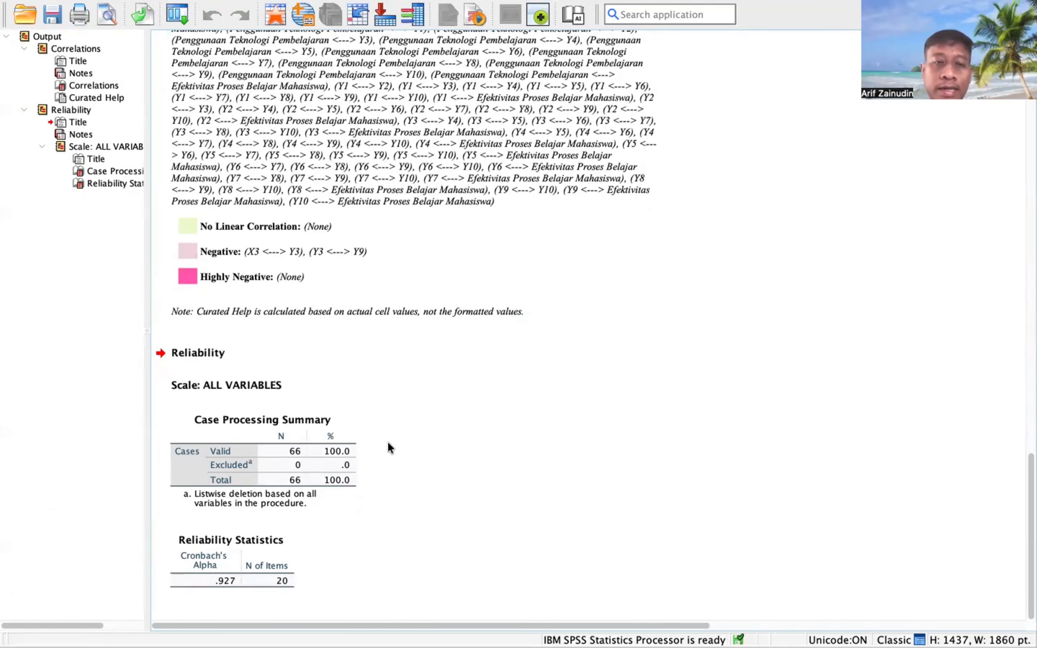
click(221, 531)
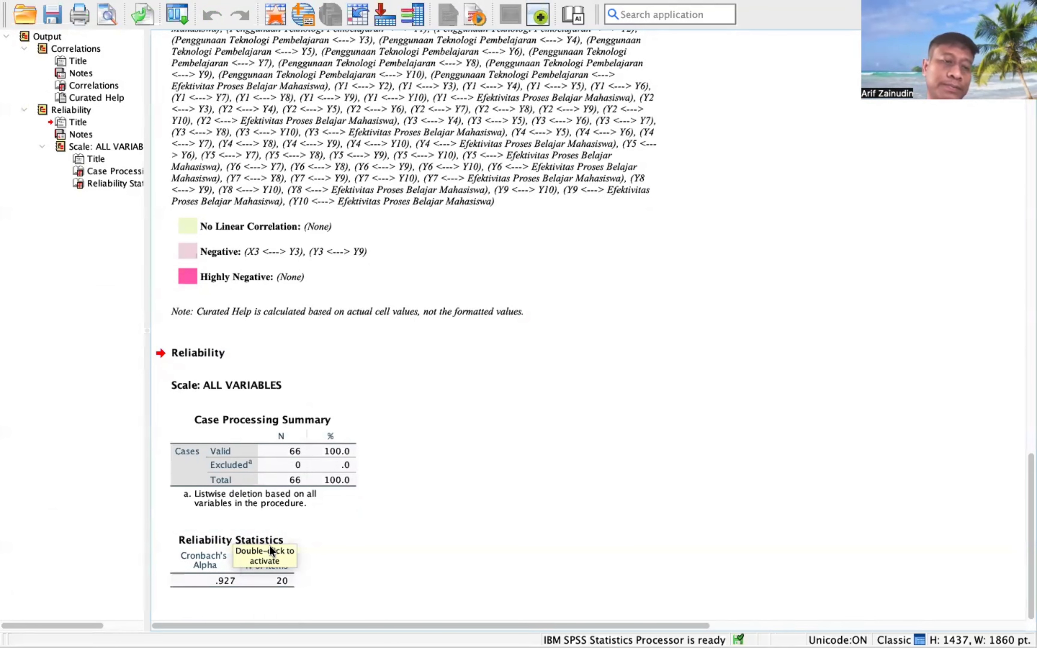
click(297, 545)
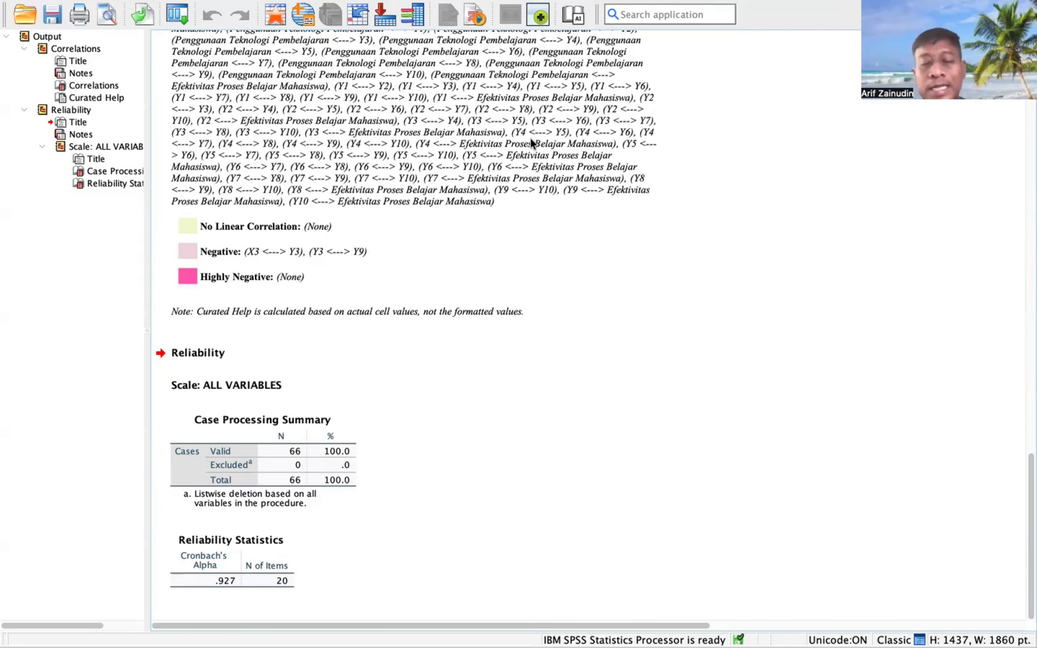
mouse_move(817, 8)
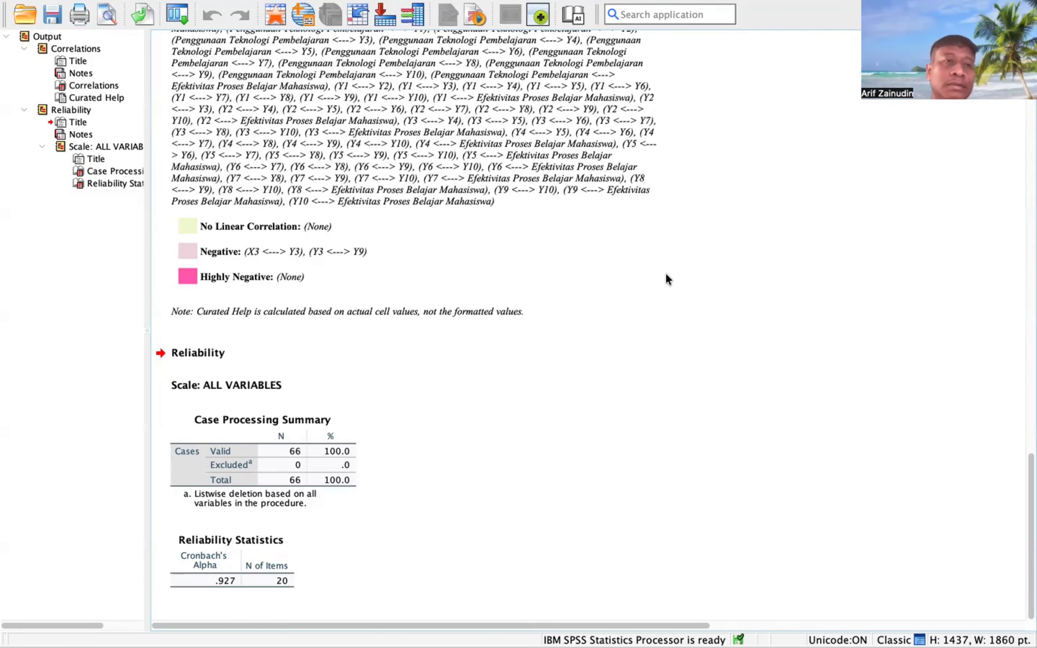
click(467, 299)
scroll(466, 299, up, 10)
scroll(467, 299, up, 10)
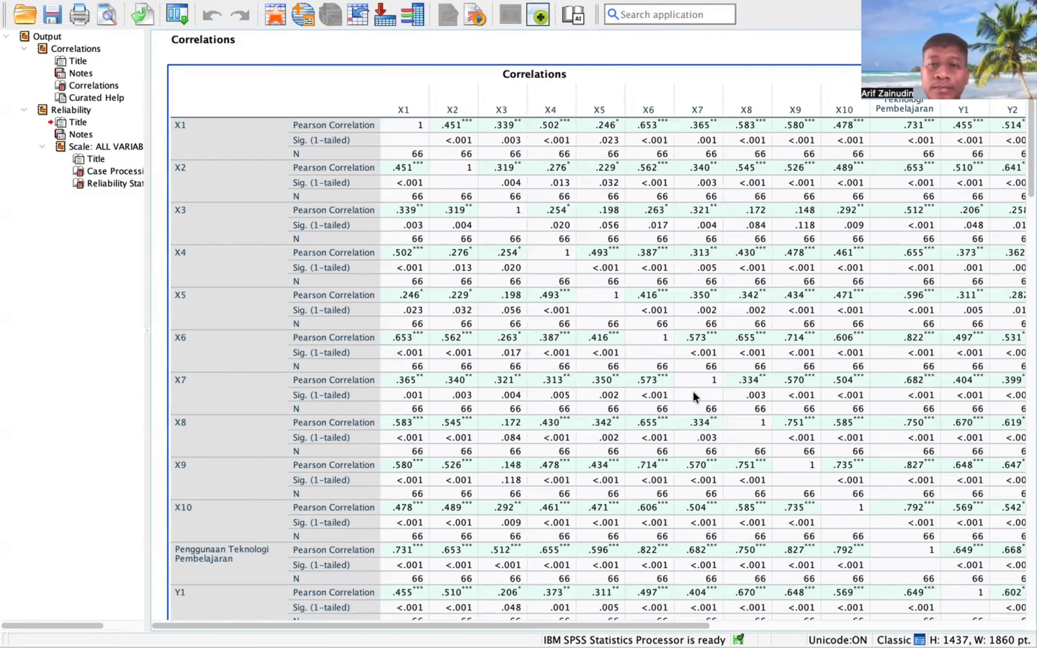
click(413, 57)
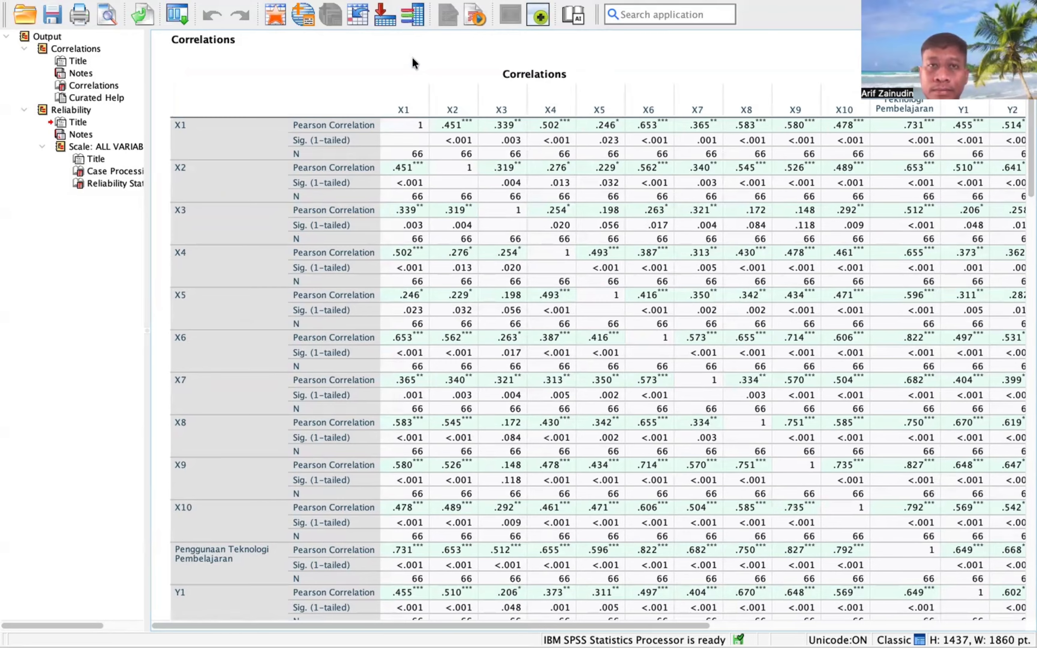
click(439, 193)
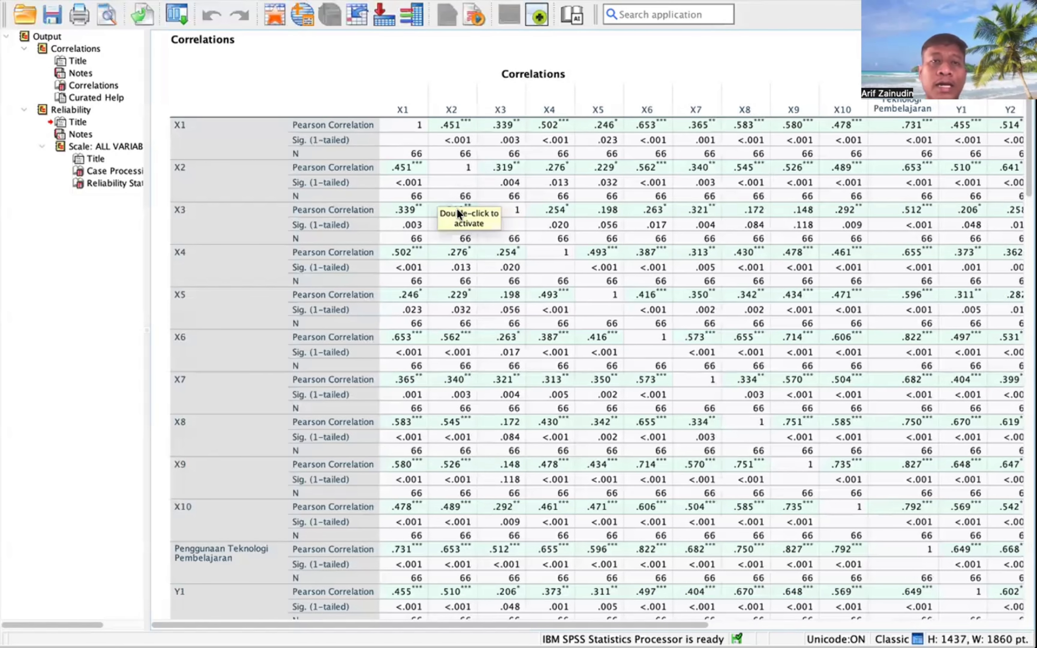
Return to the data, start a Bivariate Correlations analysis and remove all variables from its selection.
key(super+grave)
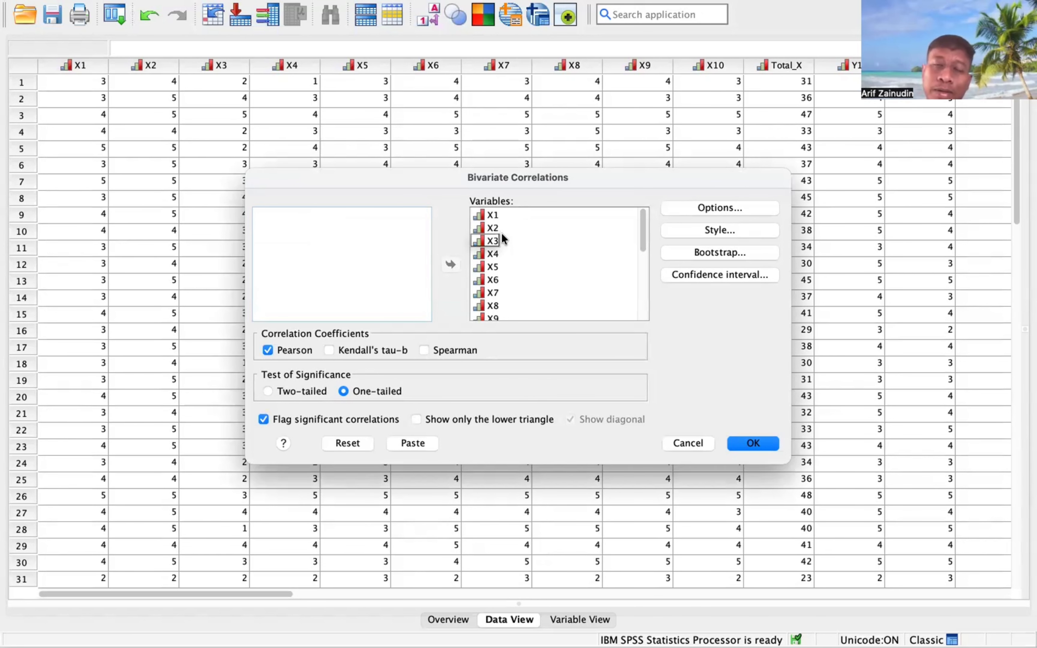
click(484, 215)
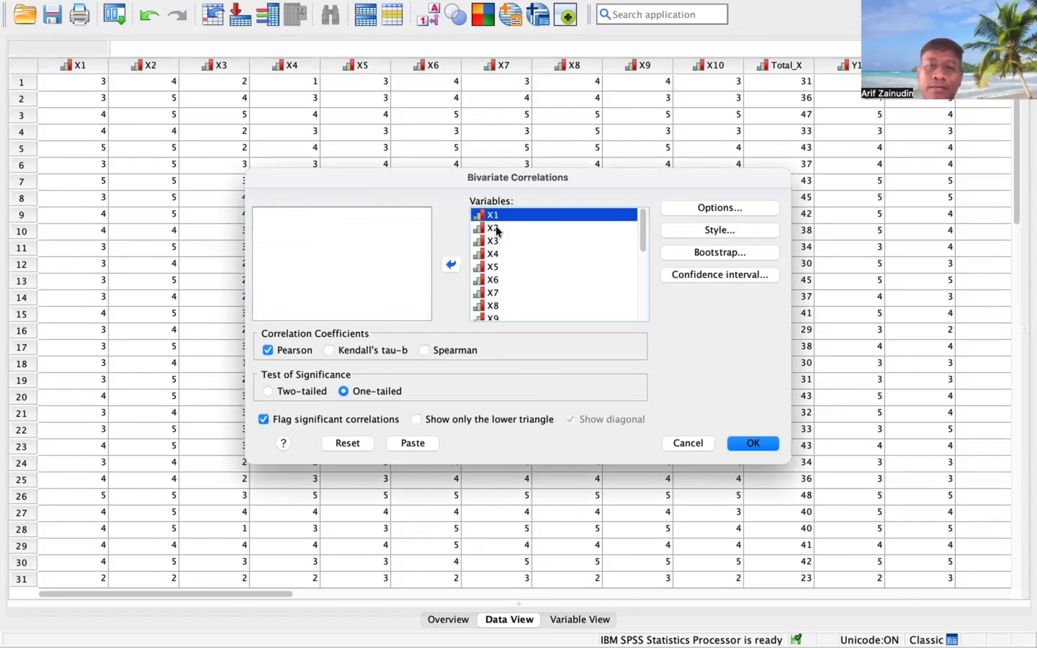
key(super+a)
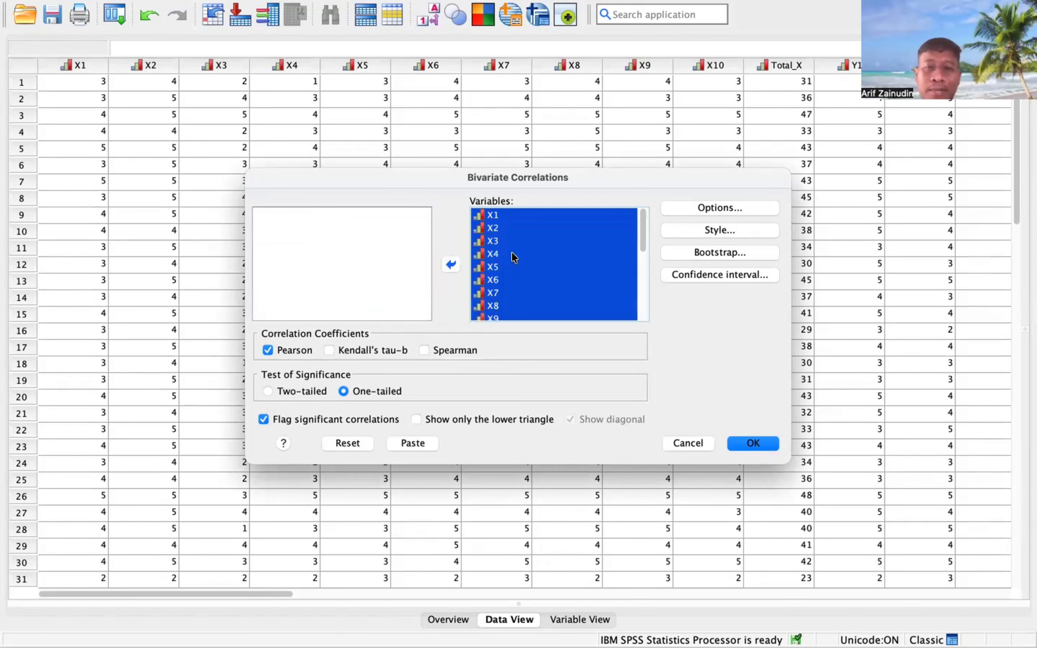
click(450, 264)
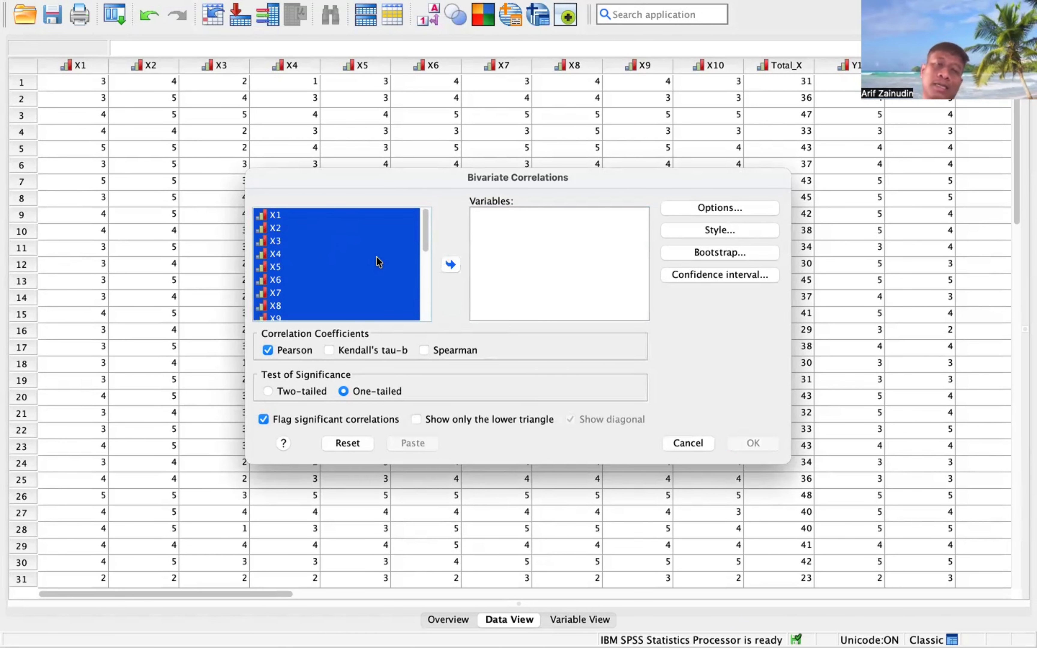
Add only the totals Penggunaan Teknologi Pembelajaran and Efektivitas Proses Belajar Mahasiswa to the correlation variables.
click(376, 254)
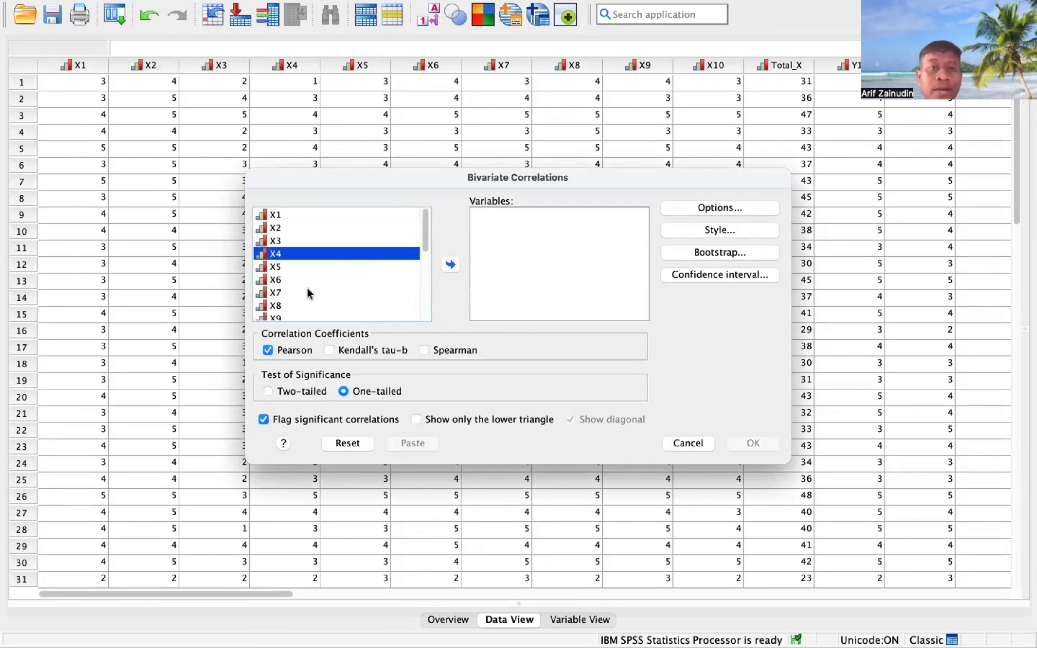
scroll(307, 286, down, 3)
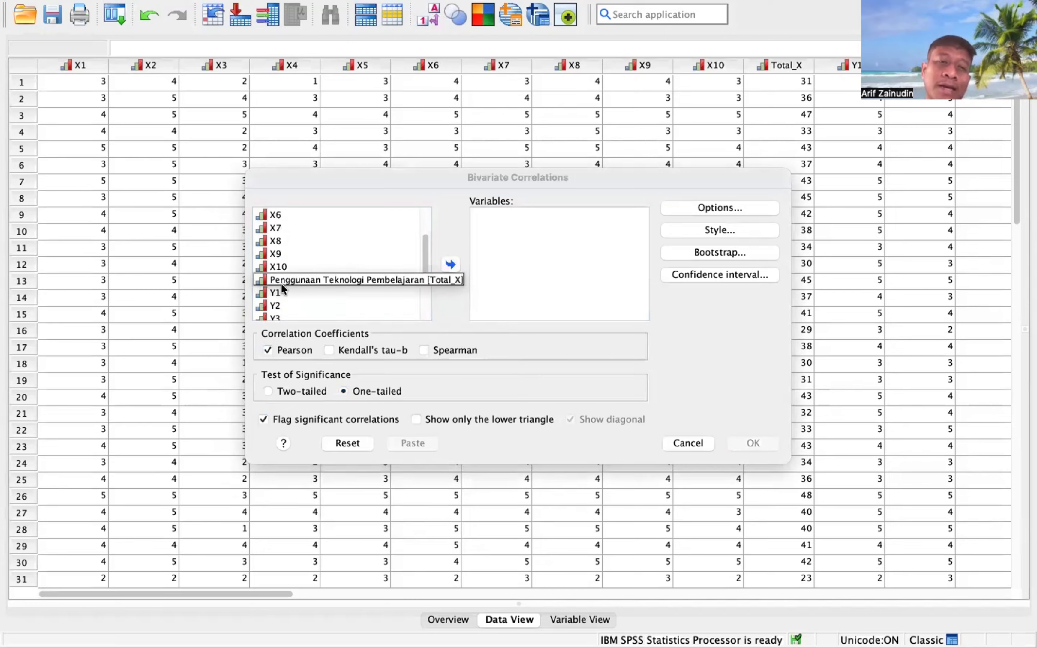
click(301, 281)
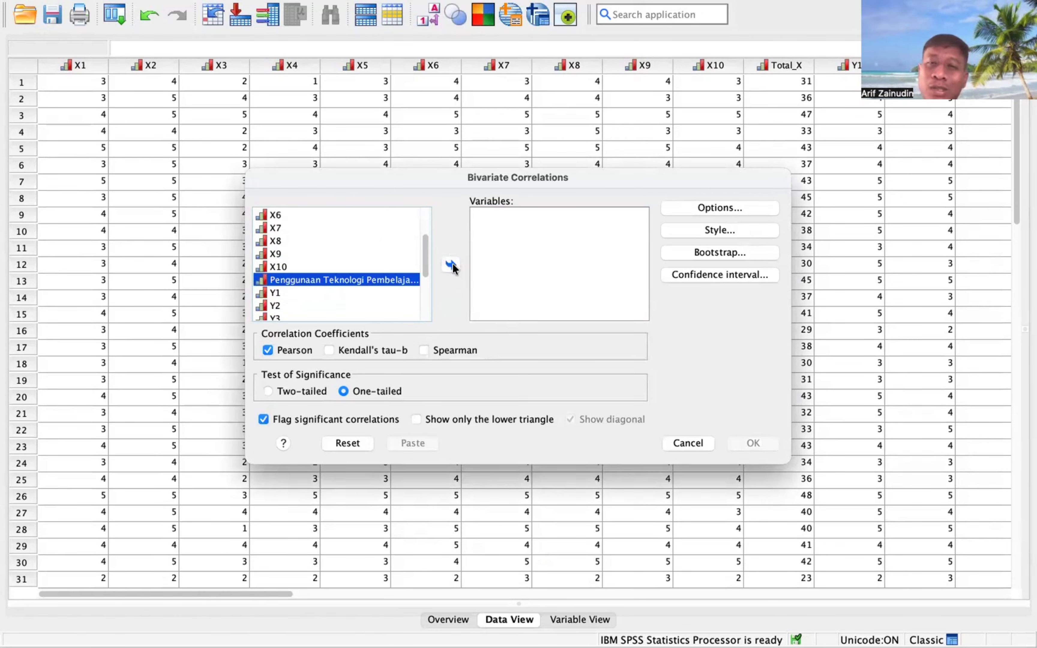
click(452, 266)
scroll(367, 265, down, 3)
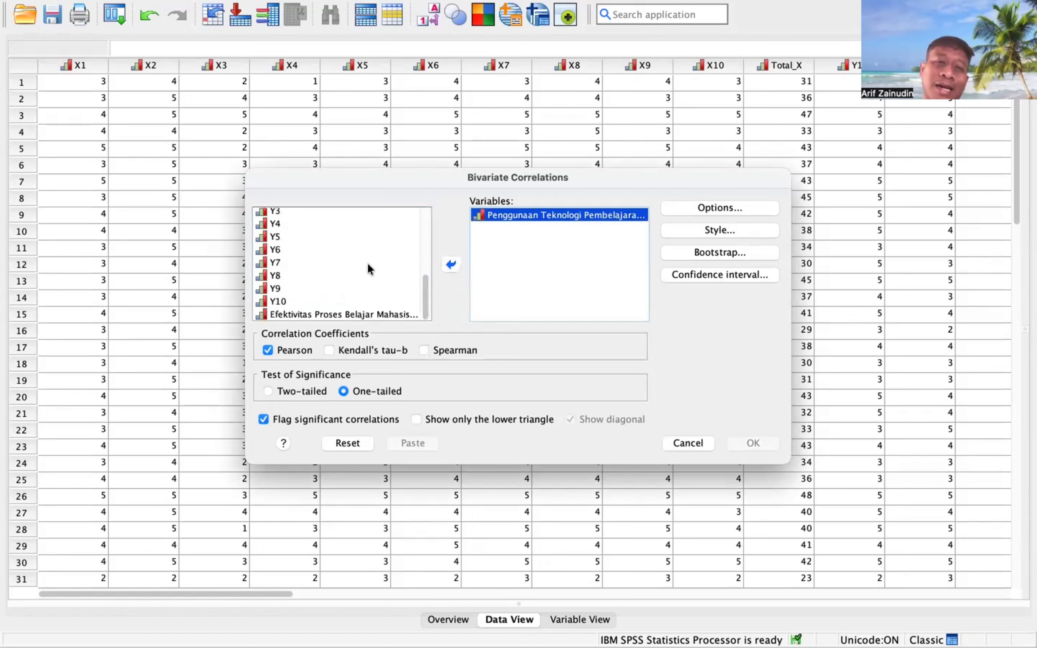
click(336, 309)
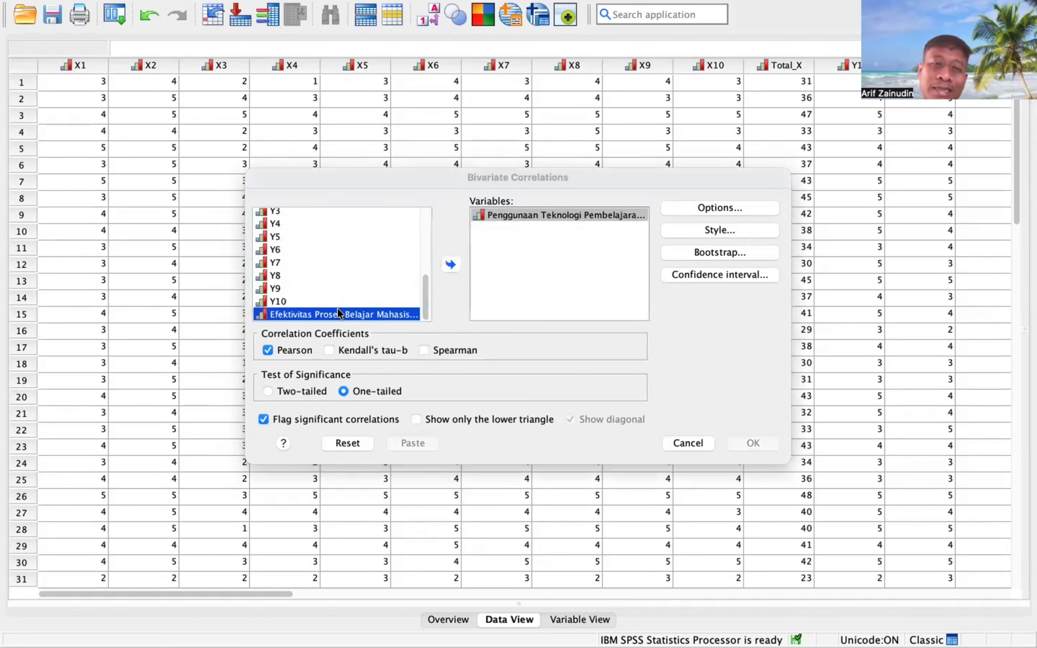
click(450, 265)
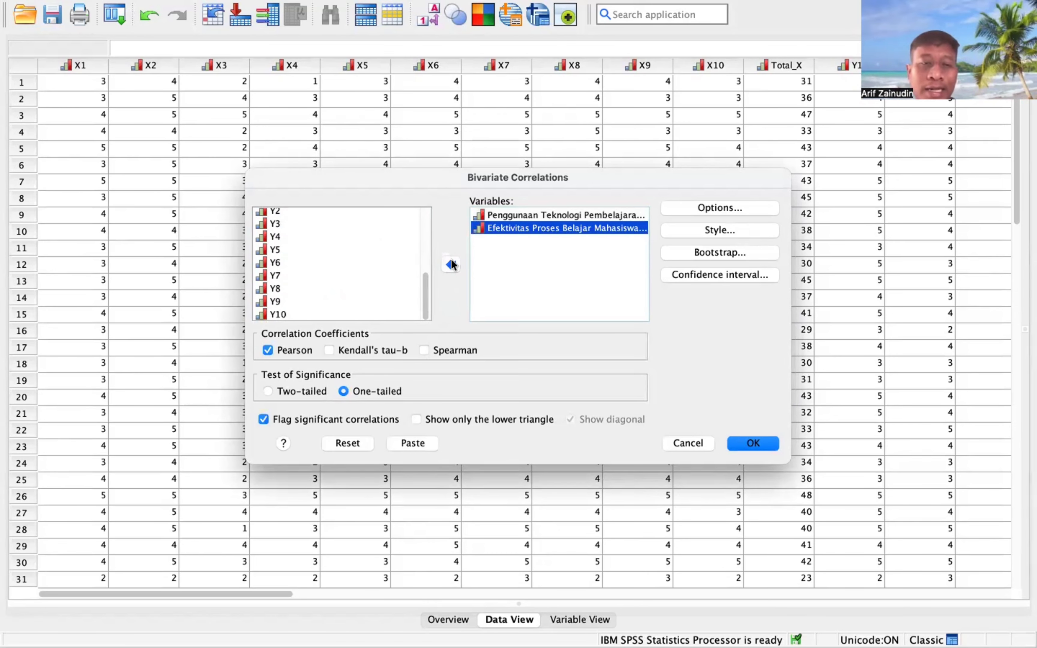
Compare the two-tailed and one-tailed options, then run the Pearson correlation of the two totals with a one-tailed significance test.
click(288, 387)
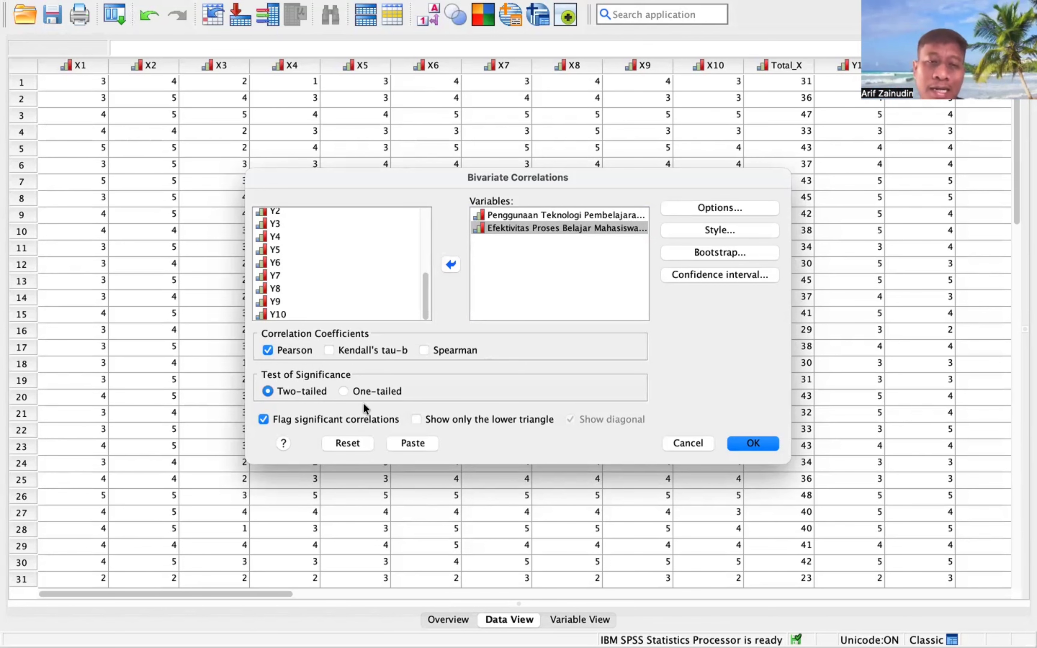
click(343, 391)
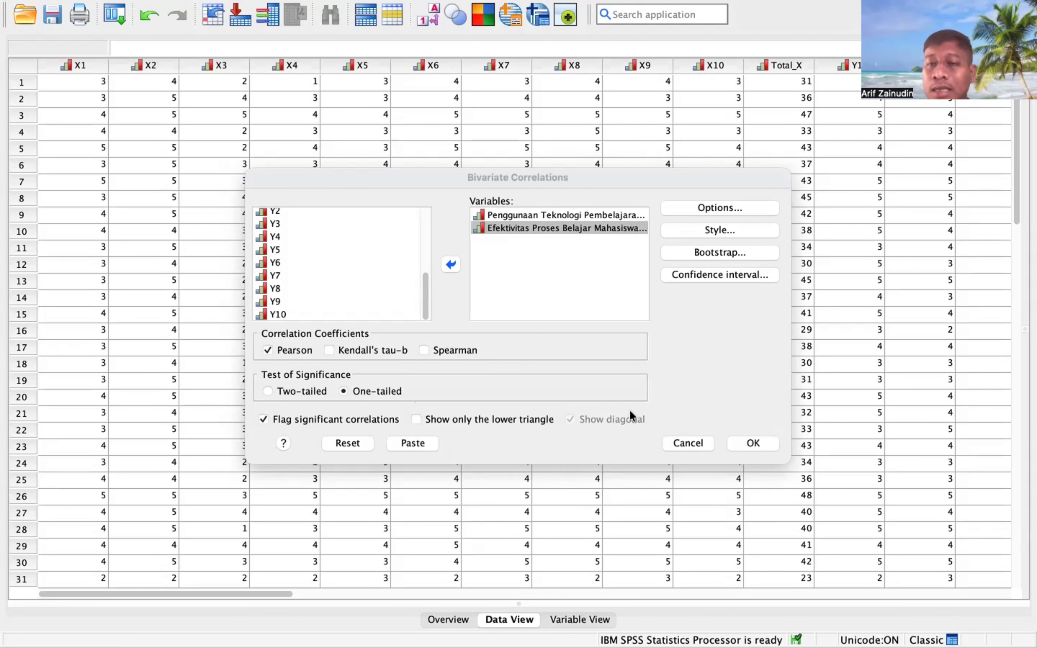
click(751, 442)
click(751, 442)
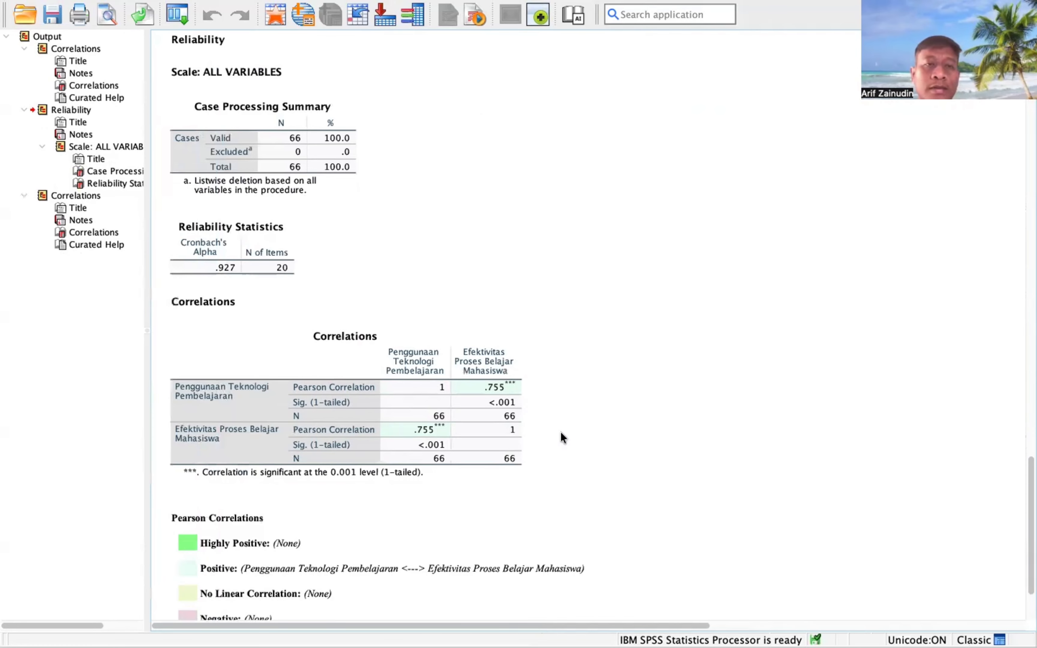
Examine the correlation between the two totals and highlight the Positive line in the Pearson Correlations summary.
scroll(563, 437, down, 5)
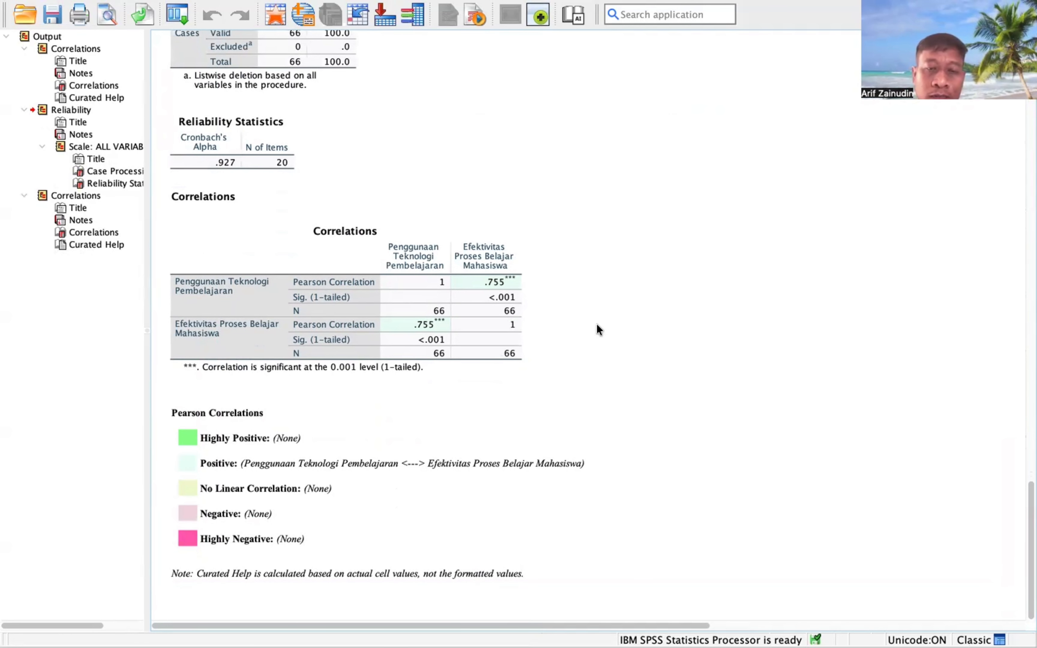
click(492, 545)
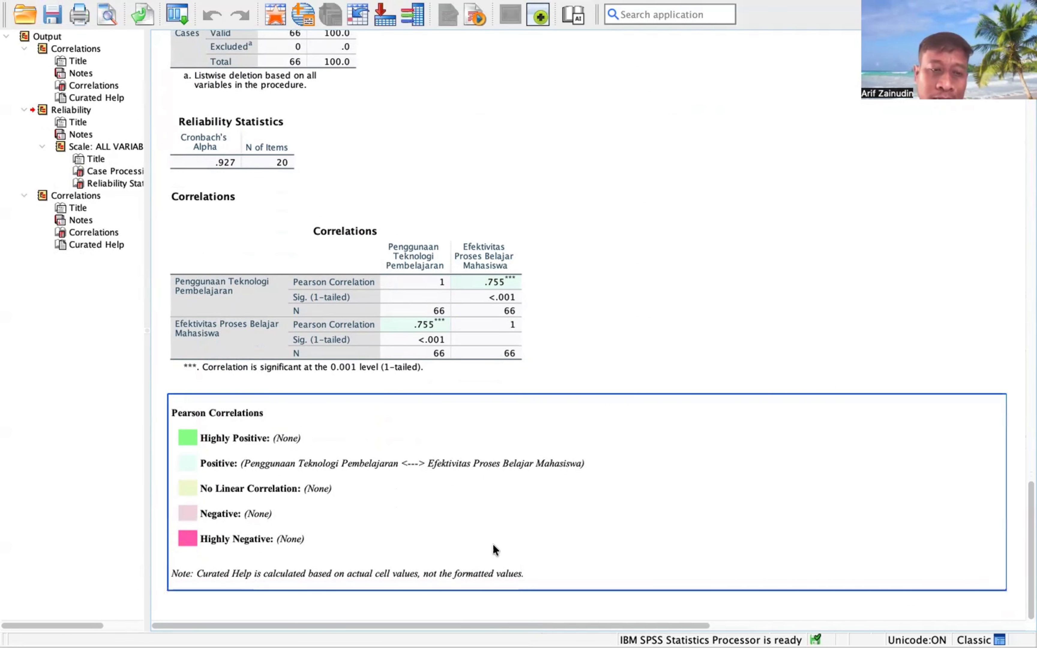
double_click(507, 496)
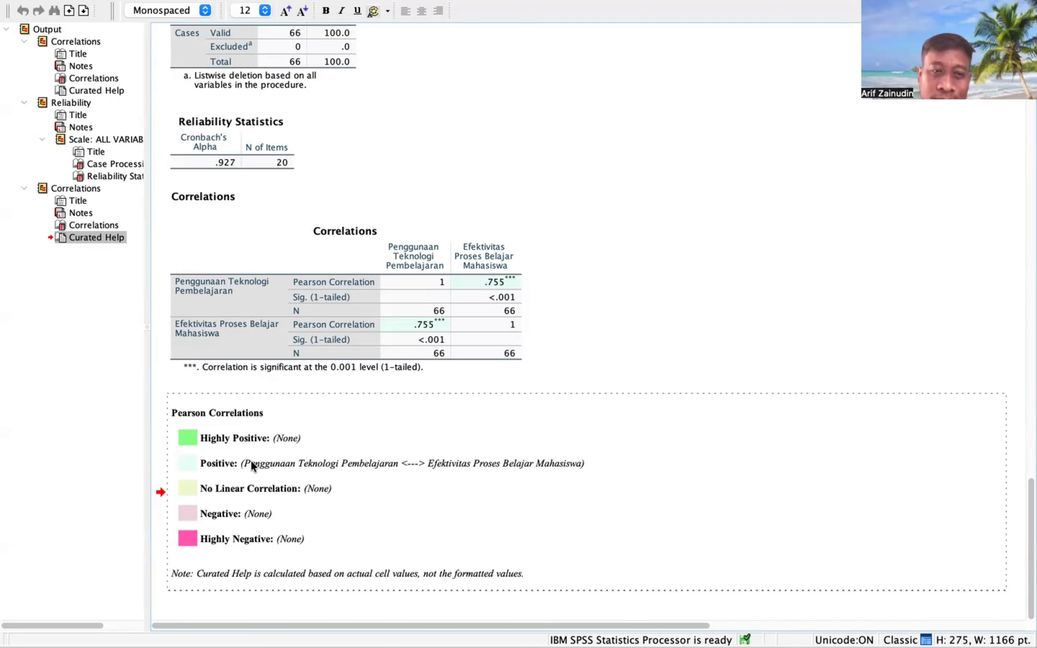
drag(201, 462, 513, 463)
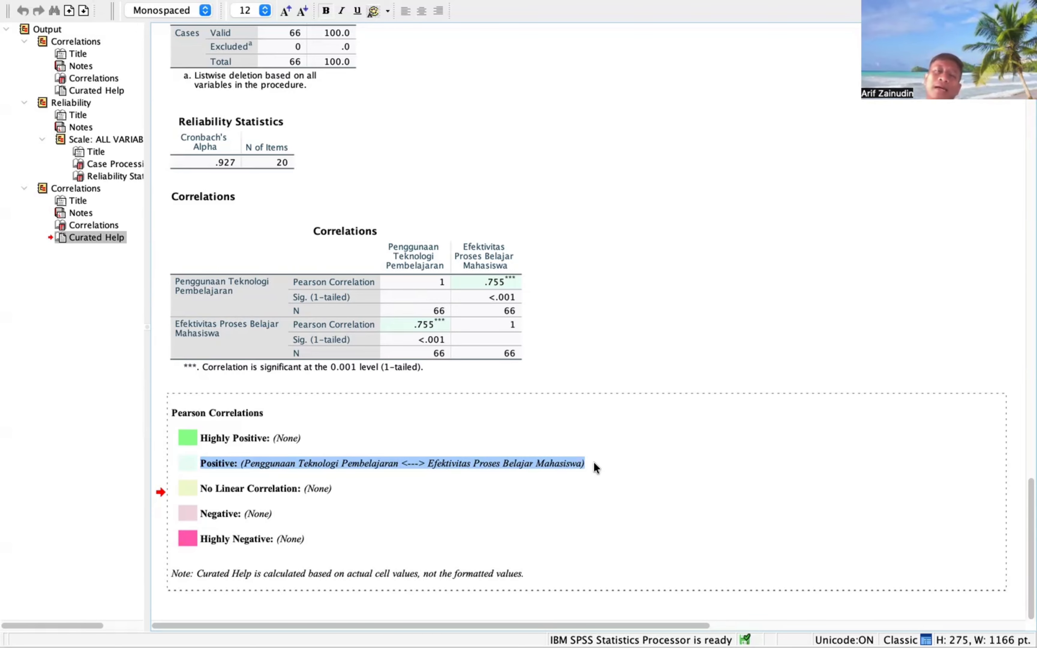
click(453, 354)
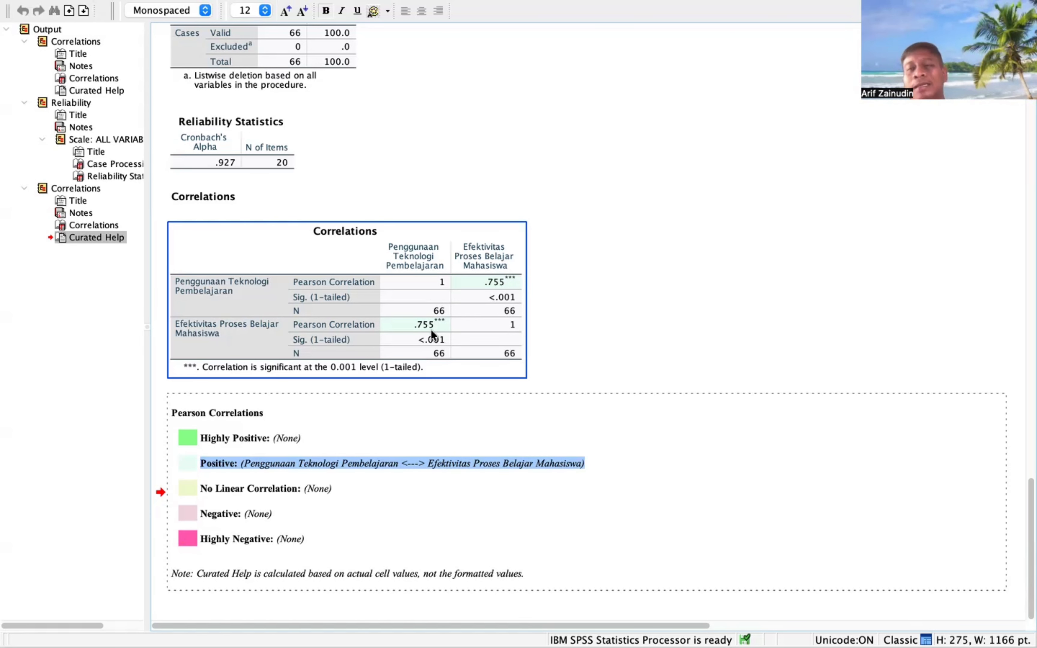
click(820, 348)
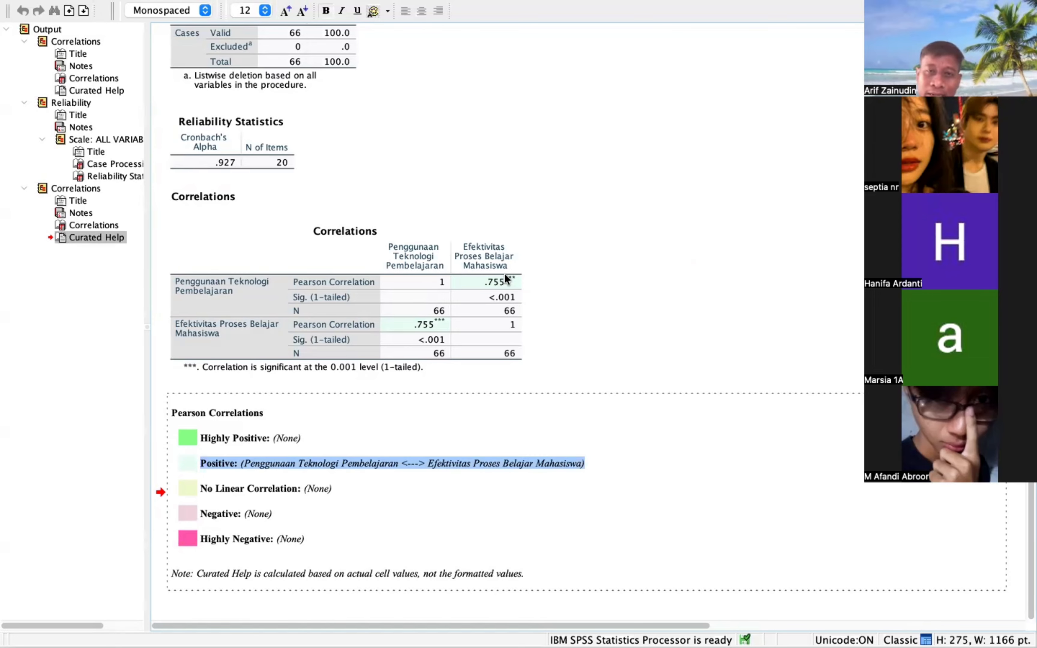
click(497, 285)
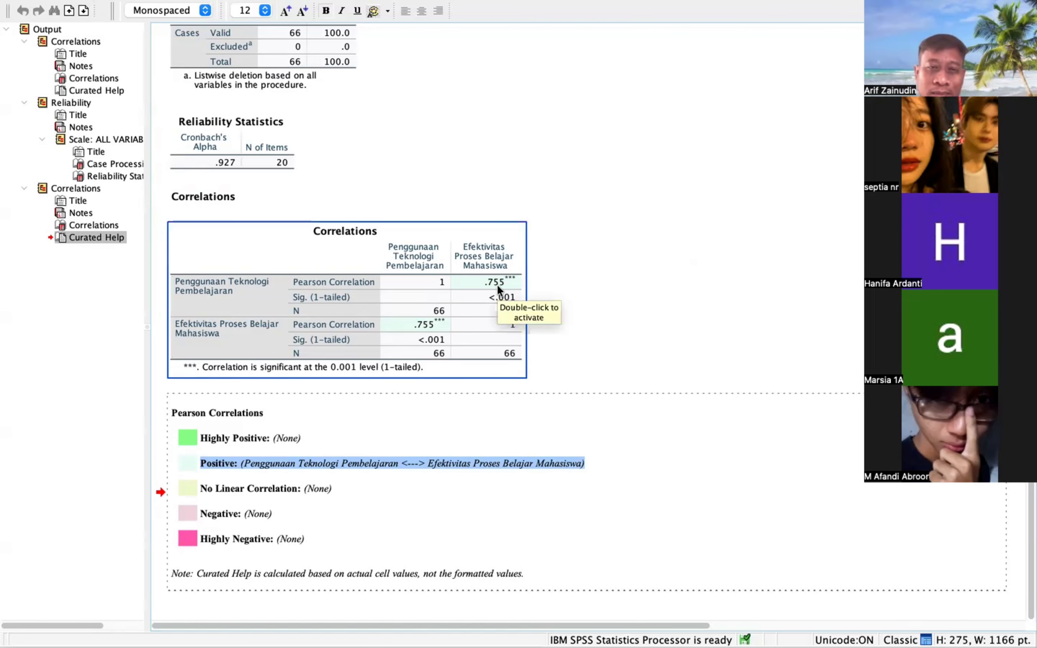
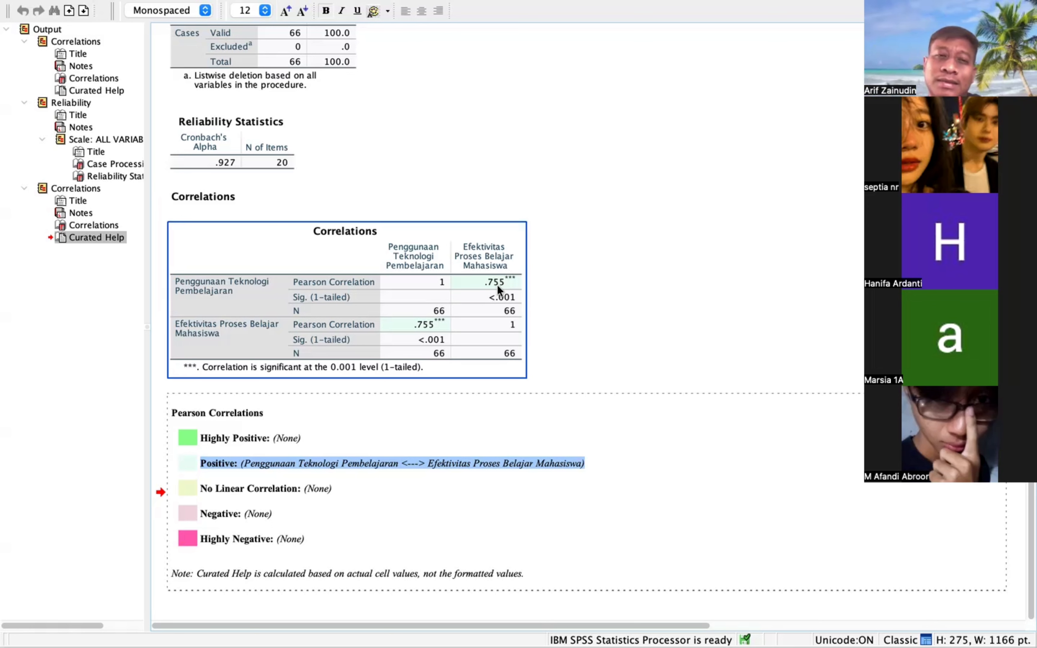
click(582, 258)
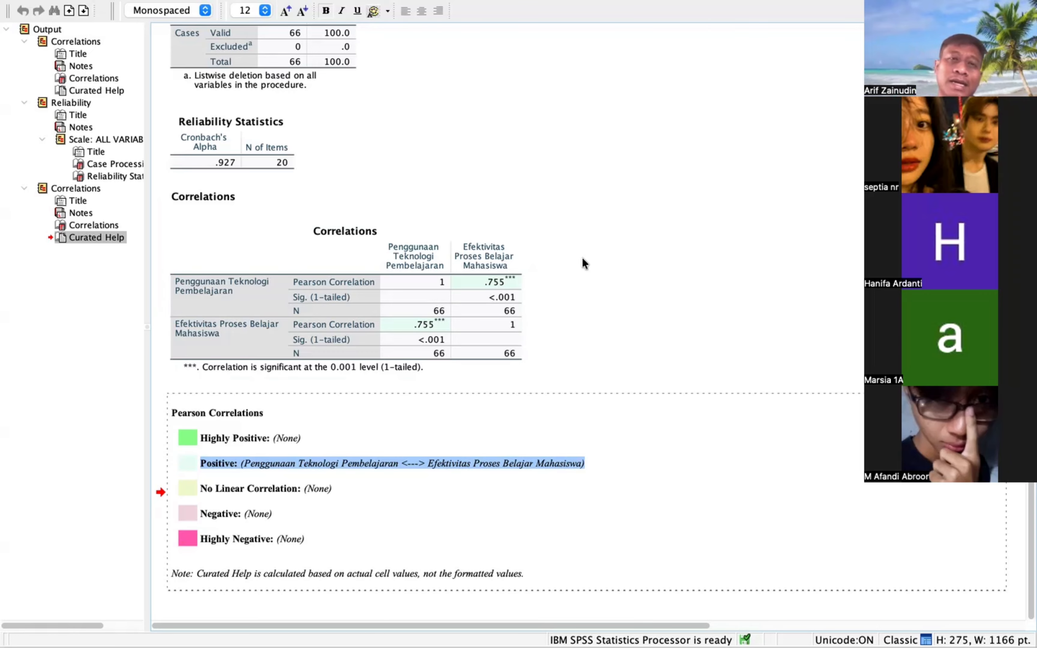
Examine the Correlations table of the two totals together with the Reliability Statistics table in the output.
click(442, 242)
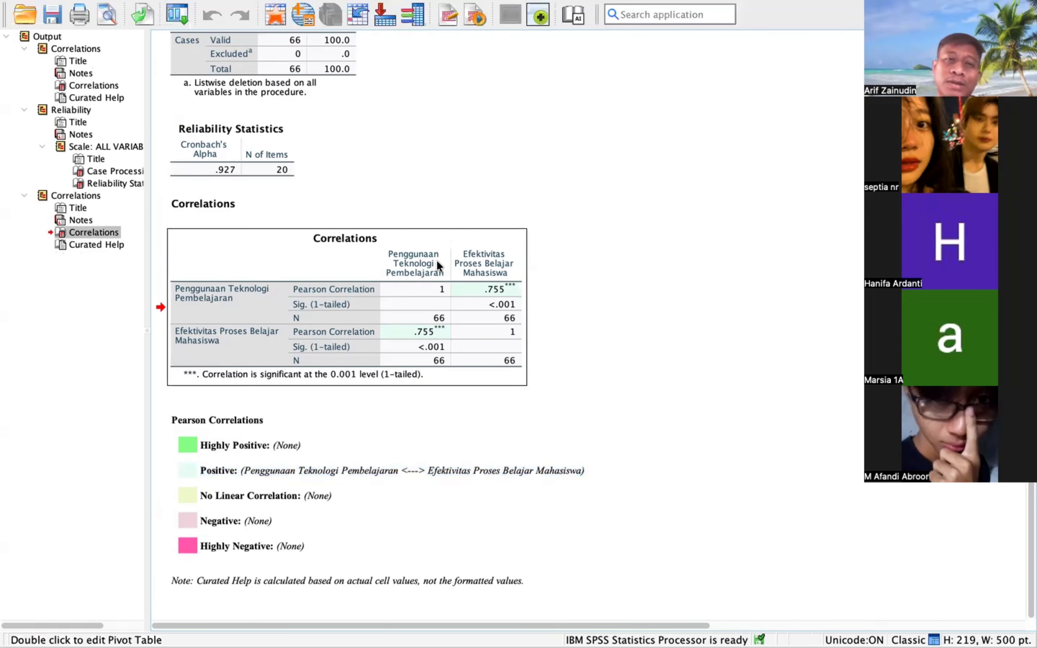
right_click(316, 285)
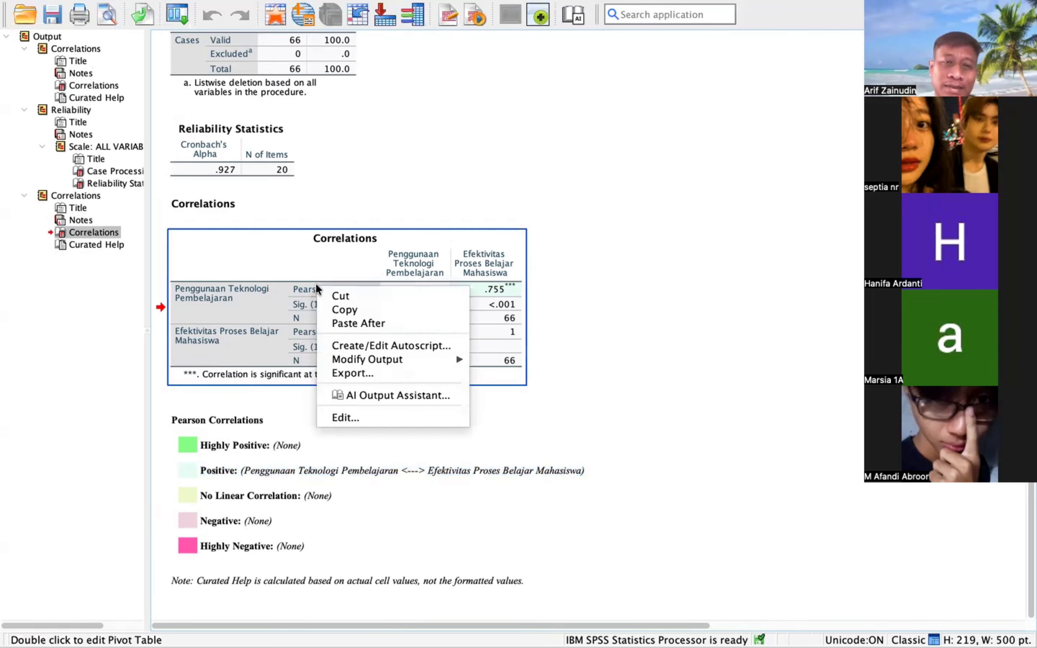
click(404, 372)
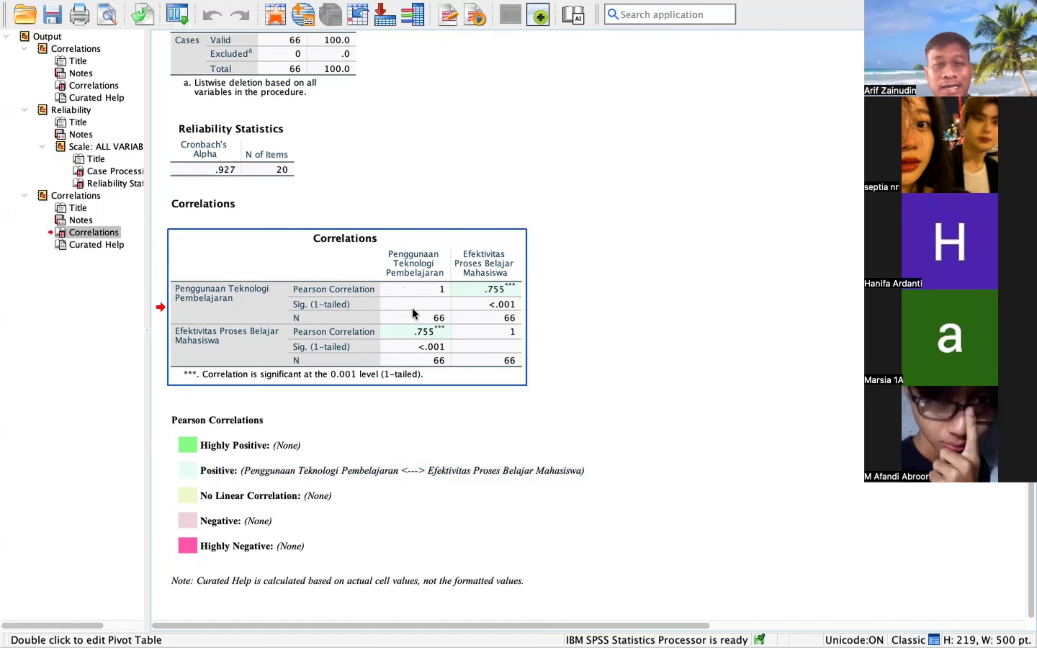
click(360, 498)
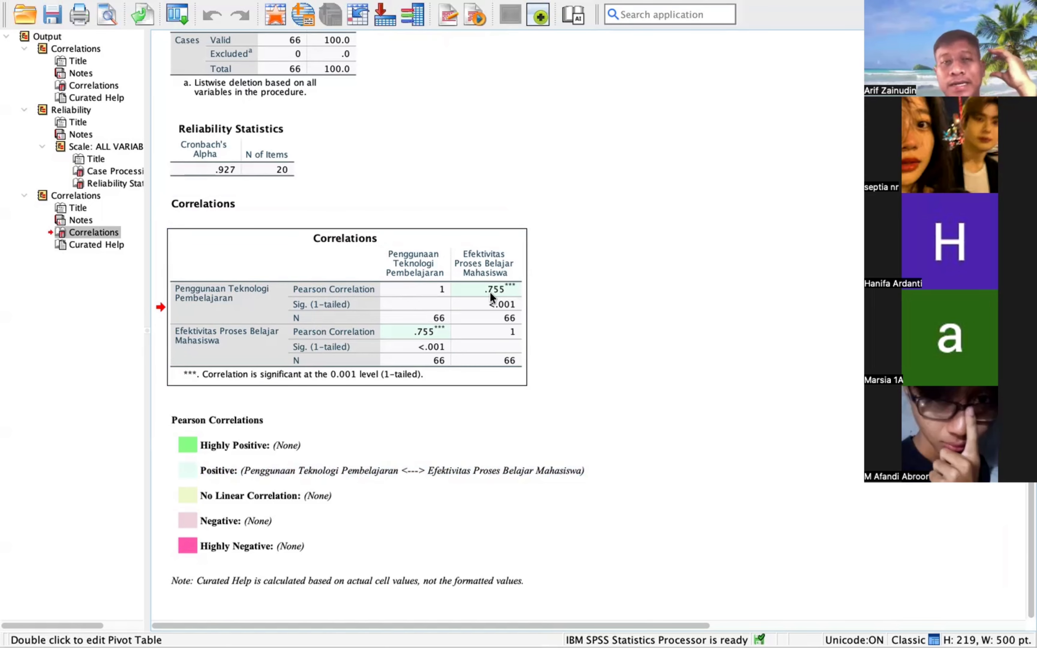
click(248, 157)
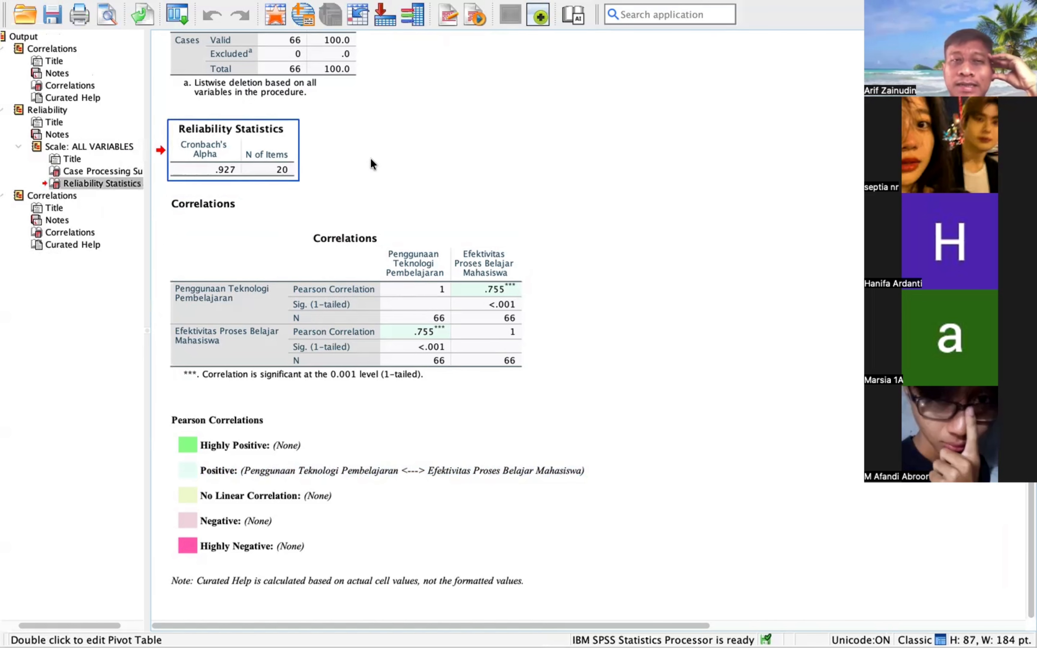
click(386, 374)
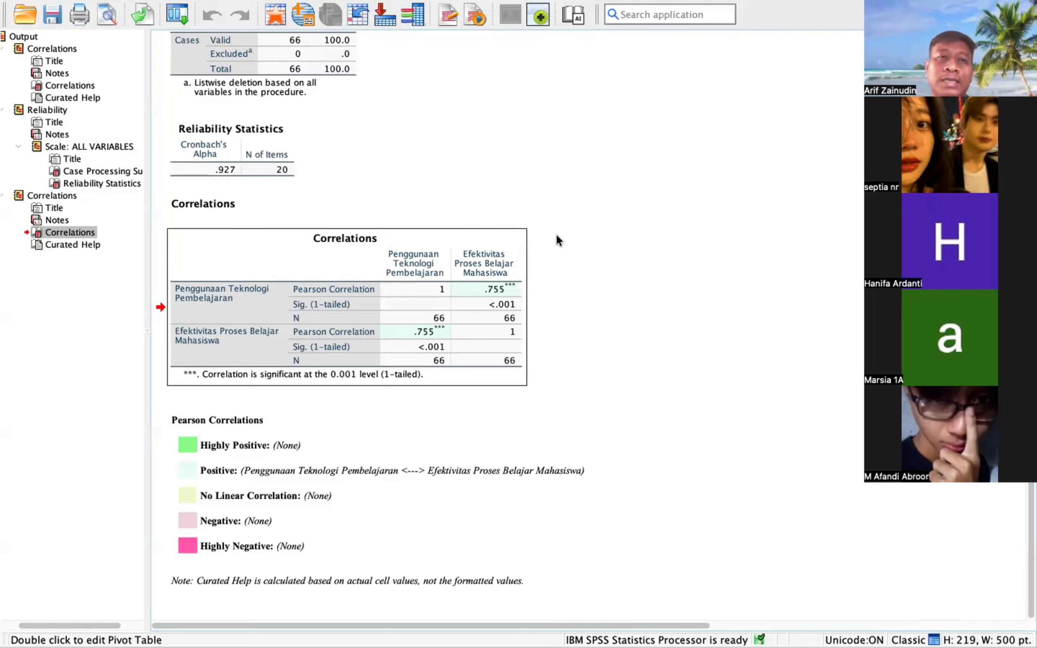
Switch to the Excel workbook and view the respondent table and summaries from the beginning of the Identitas sheet.
key(ctrl+Left)
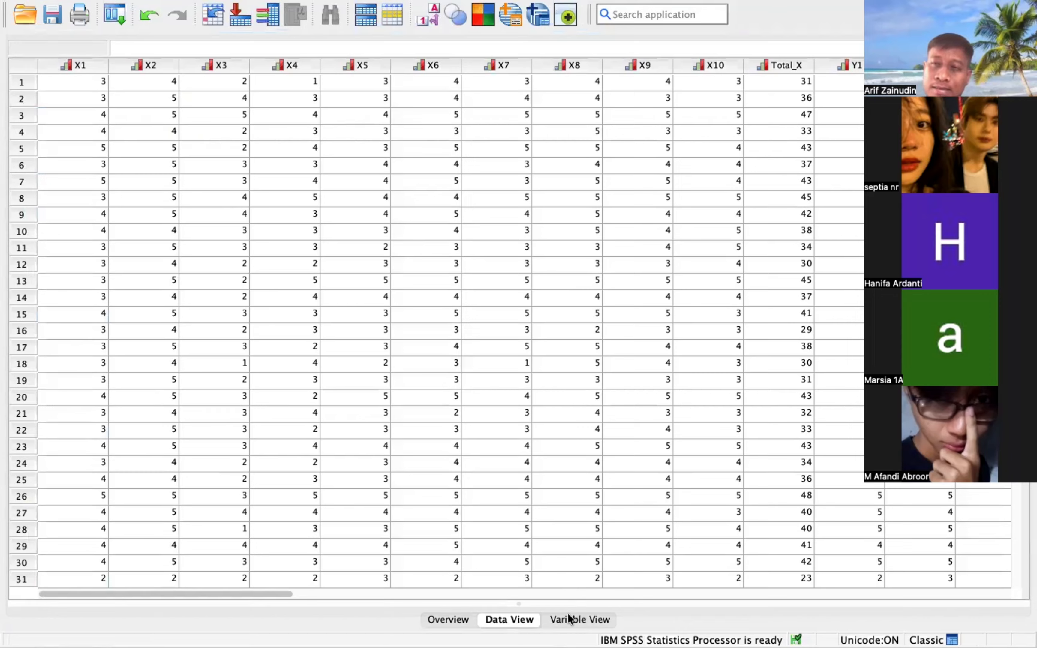
mouse_move(511, 3)
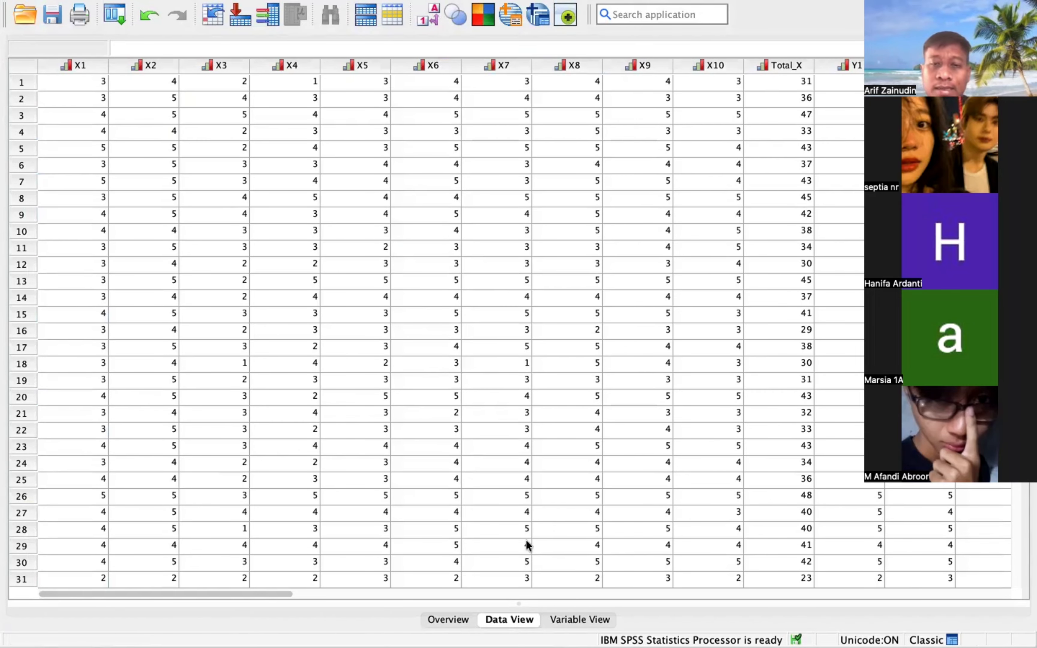
key(super+Tab)
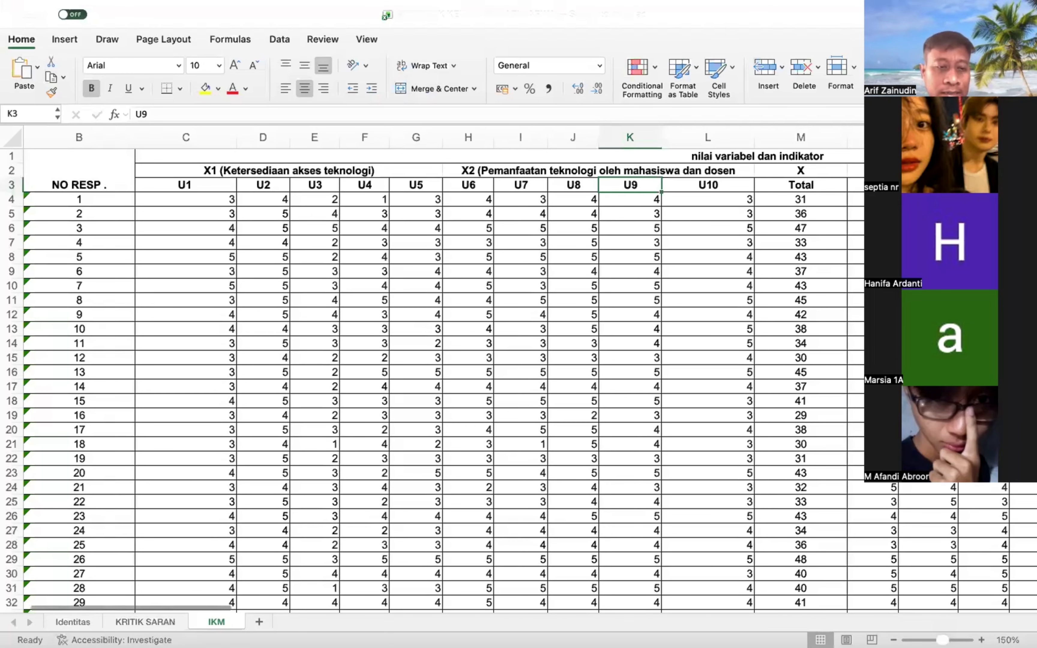
click(72, 623)
scroll(439, 475, up, 8)
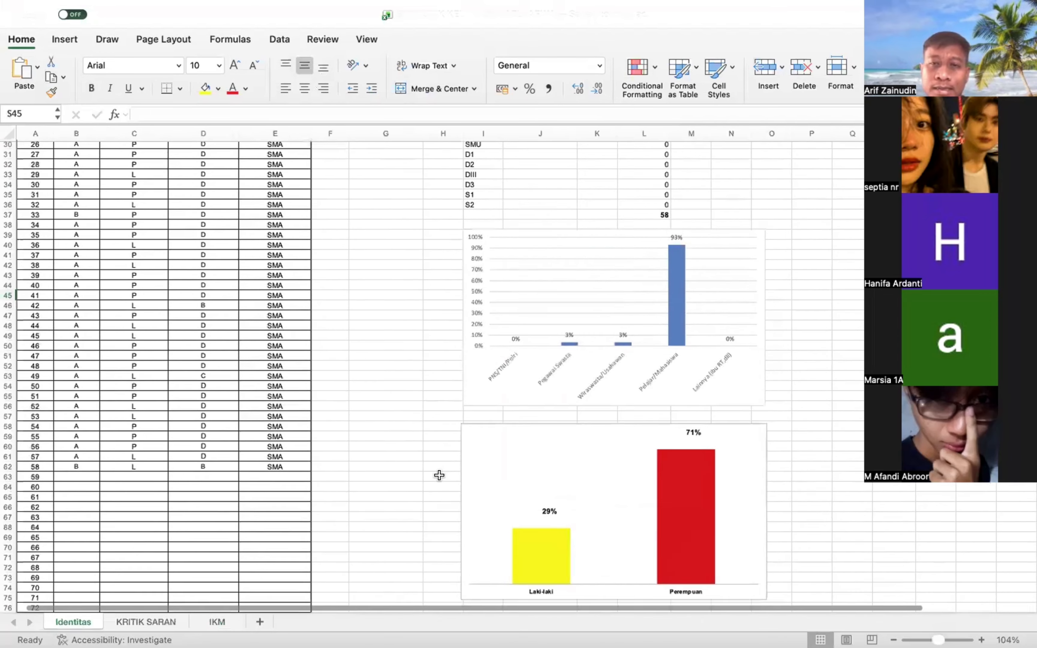
scroll(439, 476, up, 5)
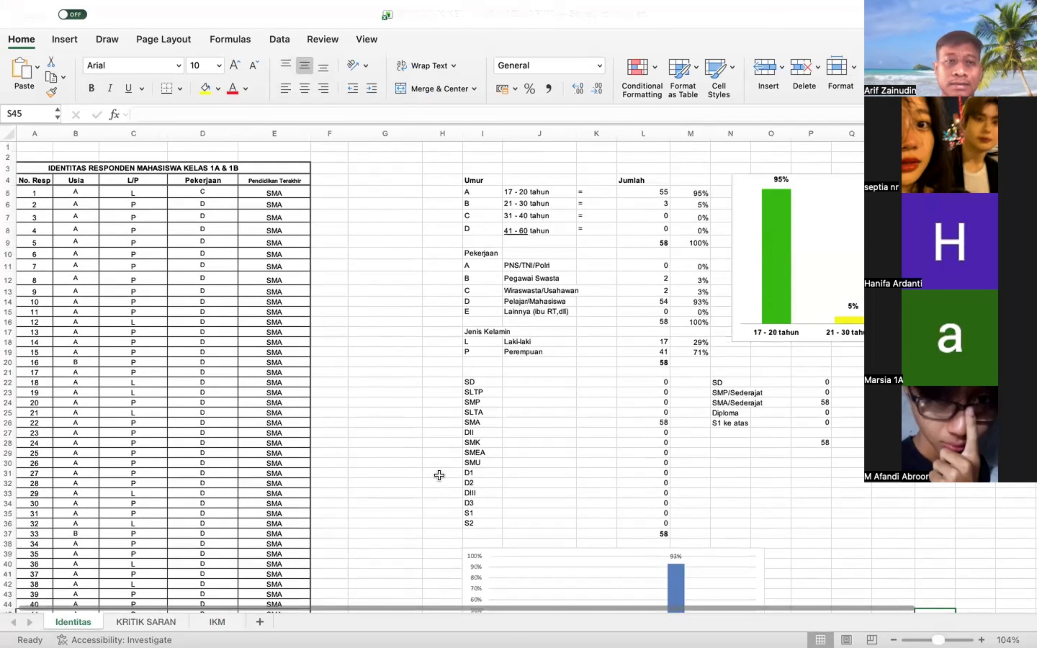
click(363, 300)
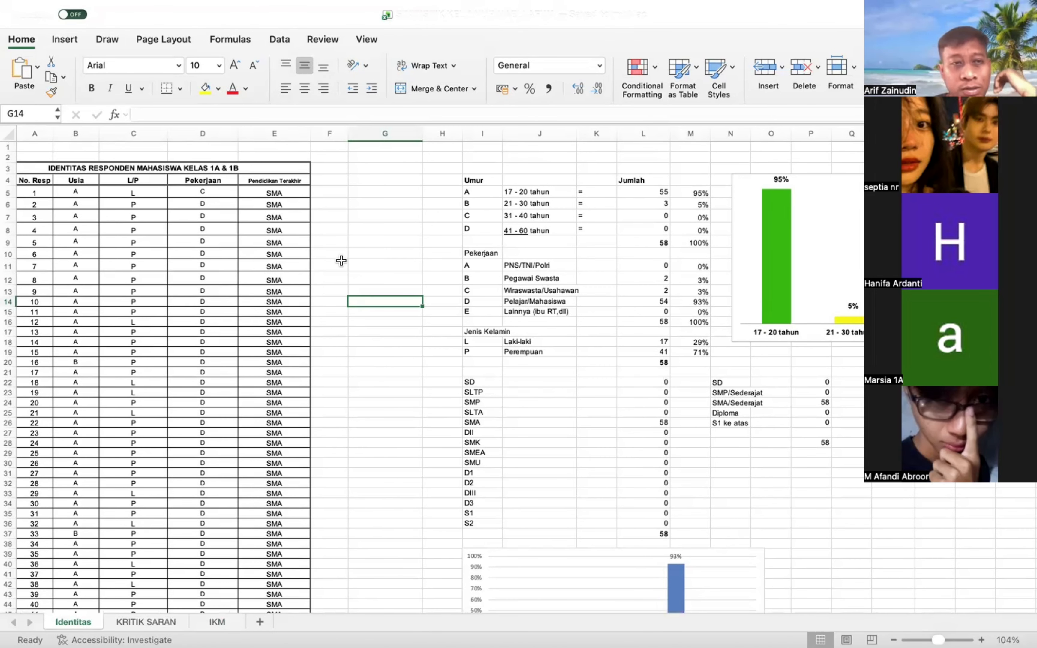
click(354, 244)
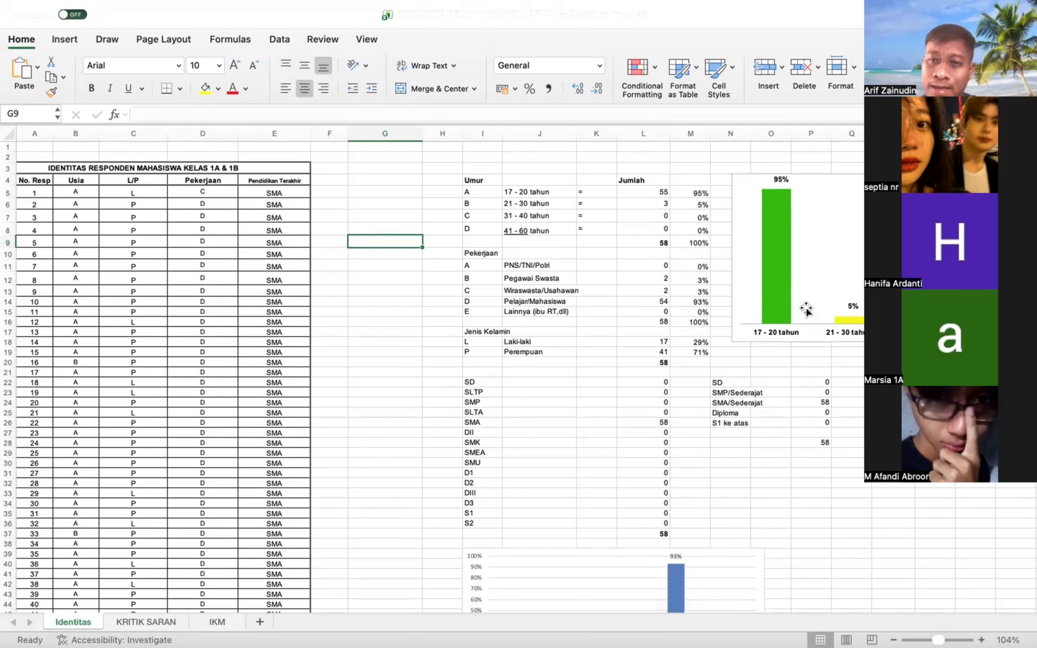
Examine the Usia, L/P, Pekerjaan and Pendidikan Terakhir columns of the respondent identity table.
scroll(171, 264, up, 5)
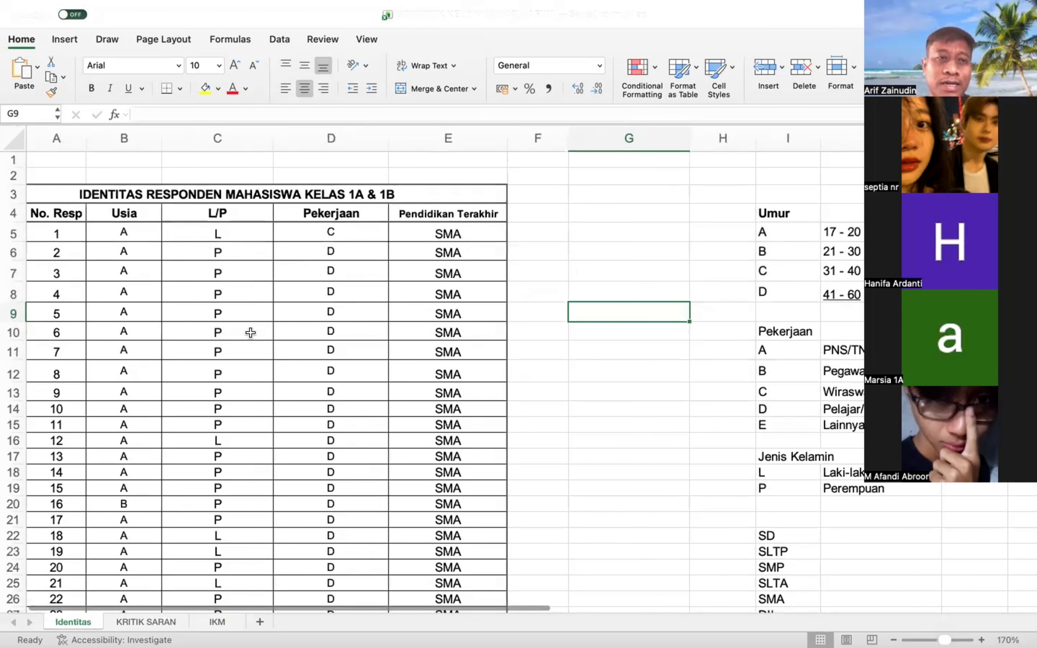
scroll(253, 334, down, 2)
click(176, 251)
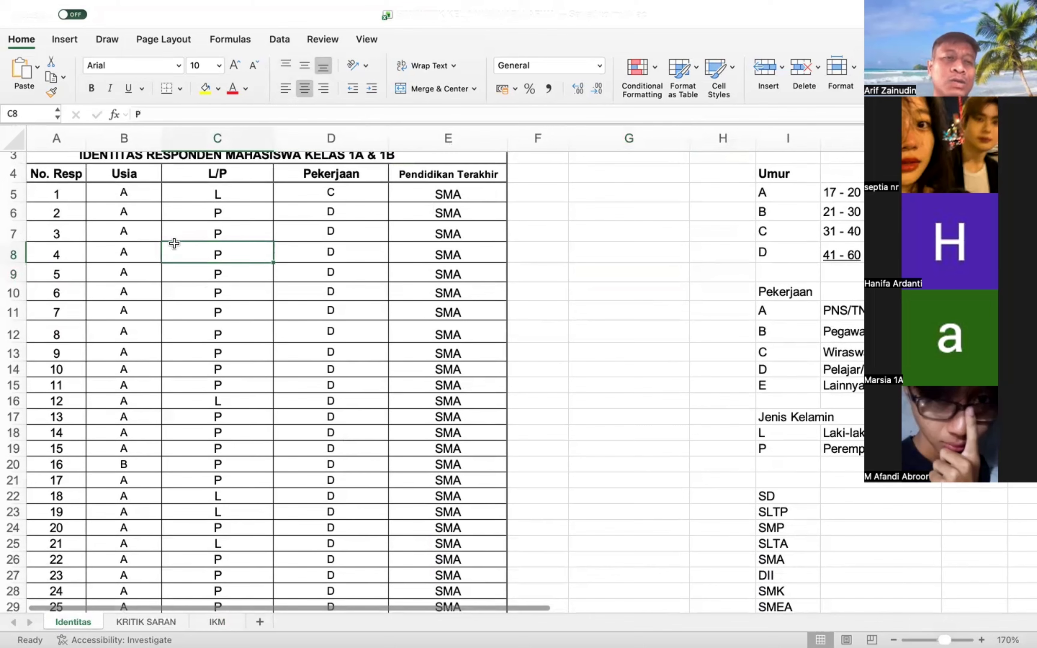
click(216, 194)
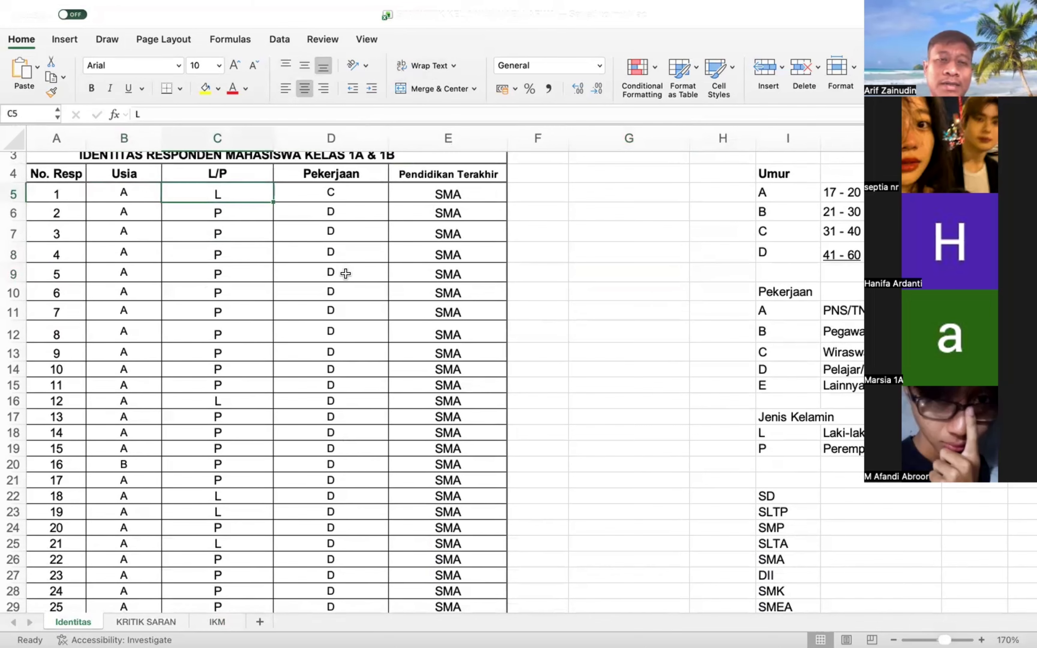
click(345, 208)
click(468, 183)
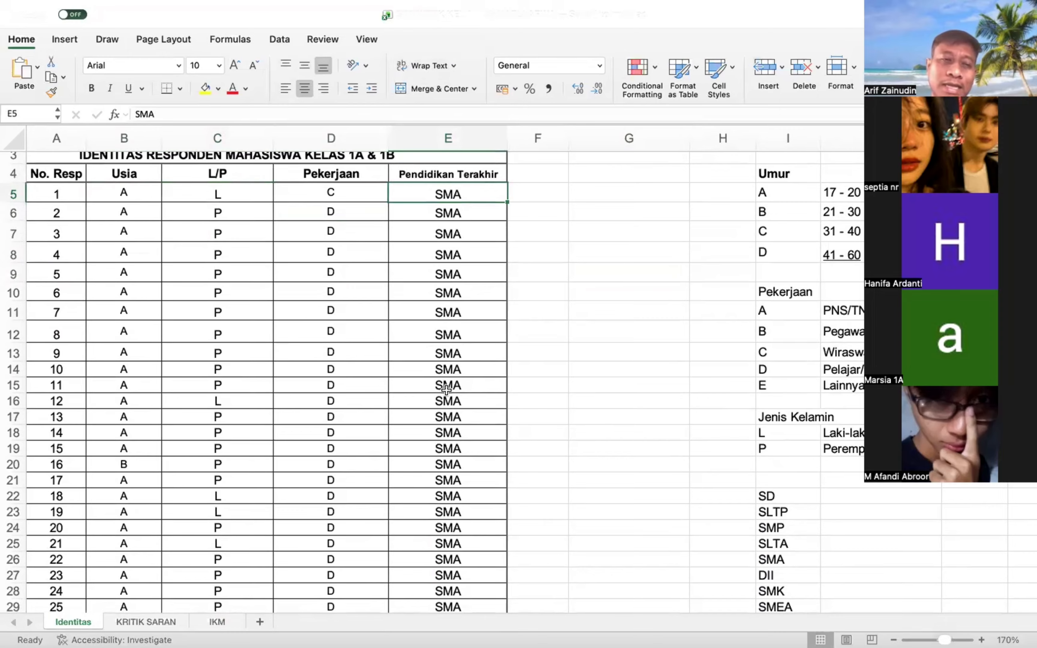
scroll(342, 342, up, 2)
scroll(341, 342, down, 1)
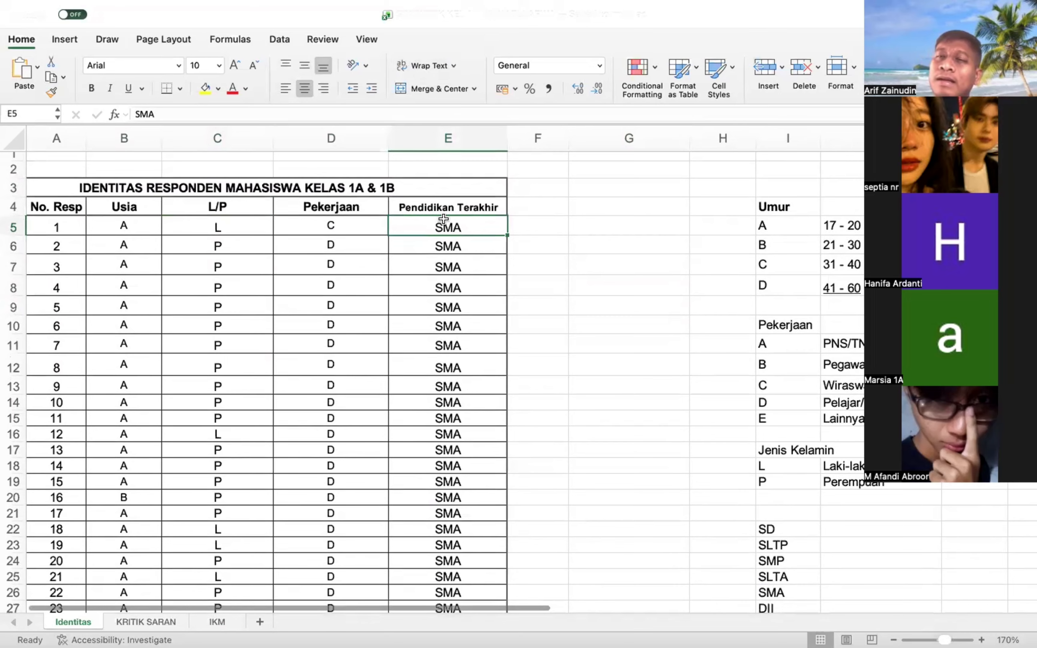
click(565, 223)
click(549, 204)
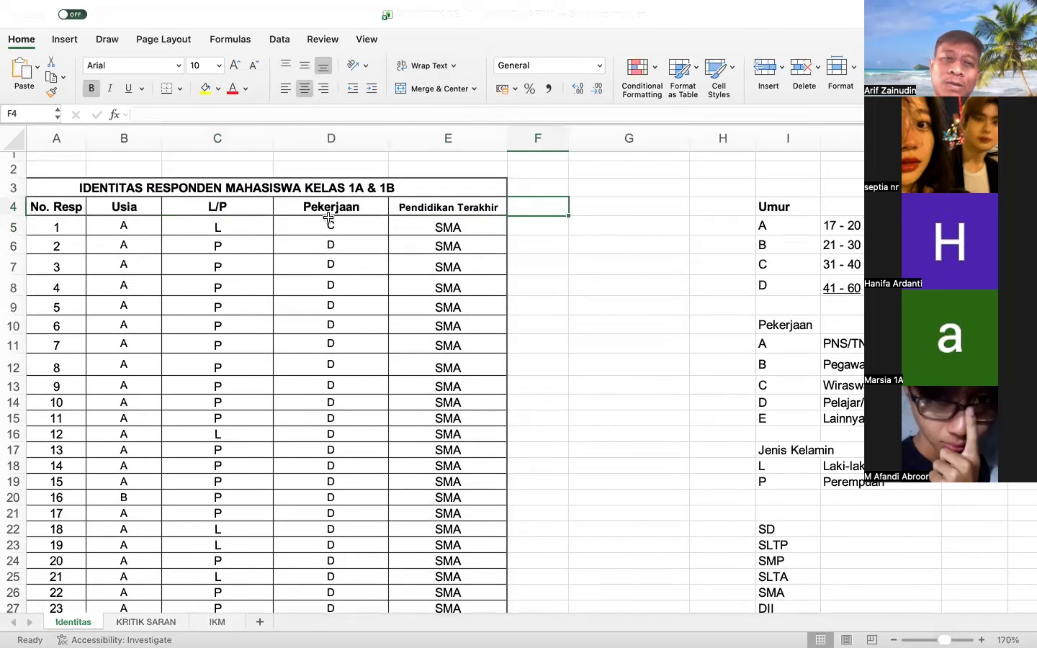
Compare the first respondent's Usia and L/P codes with the Umur and Jenis Kelamin legends and their percentages.
click(139, 227)
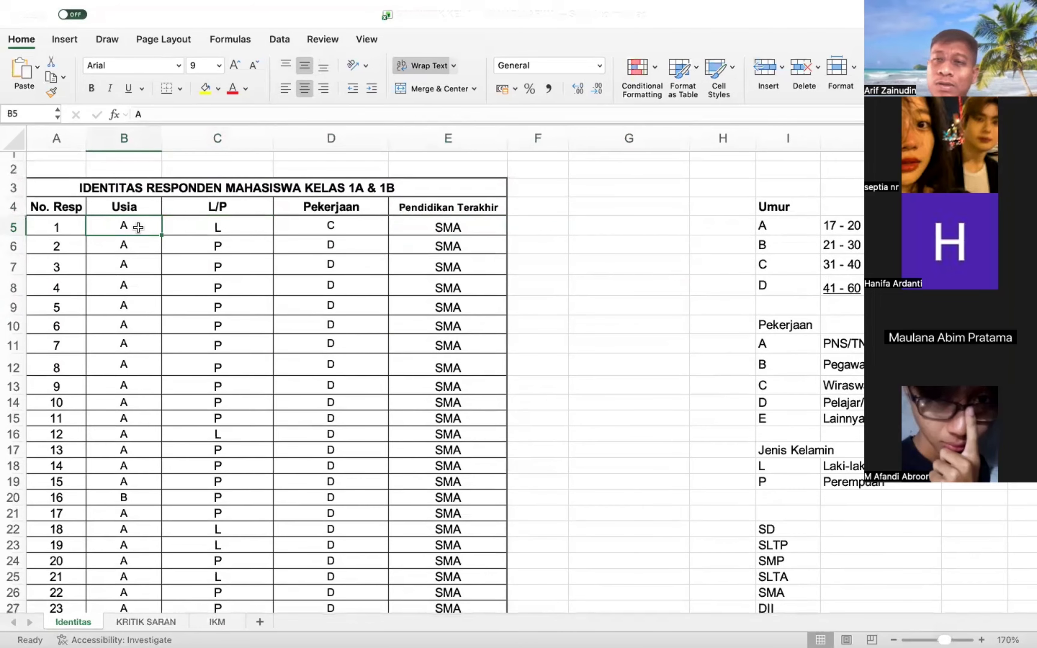
scroll(757, 303, right, 5)
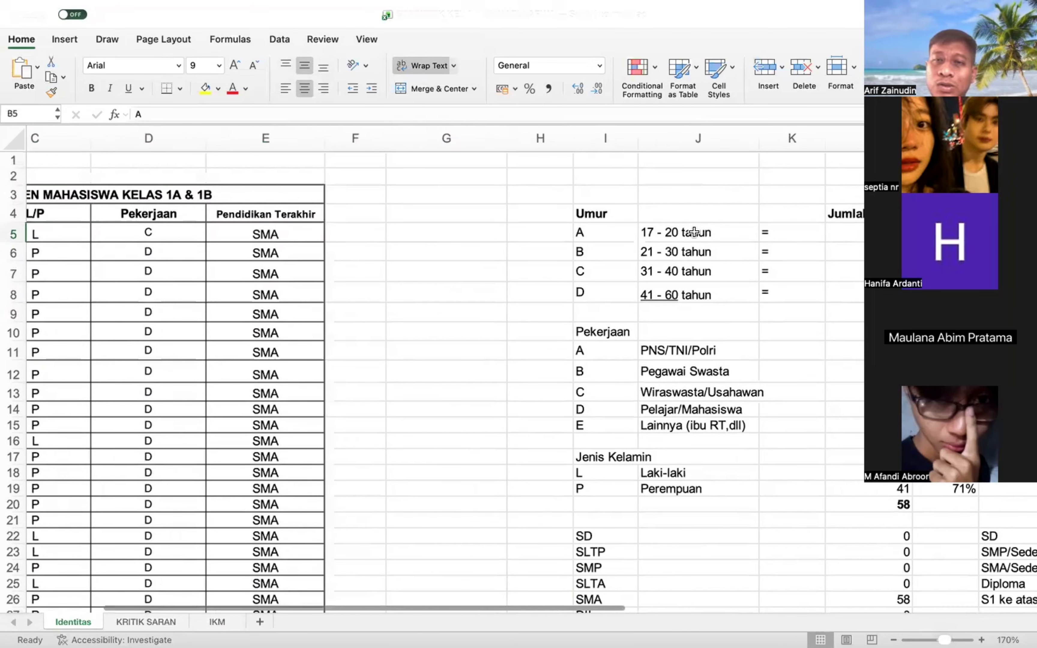
click(695, 232)
scroll(431, 336, left, 5)
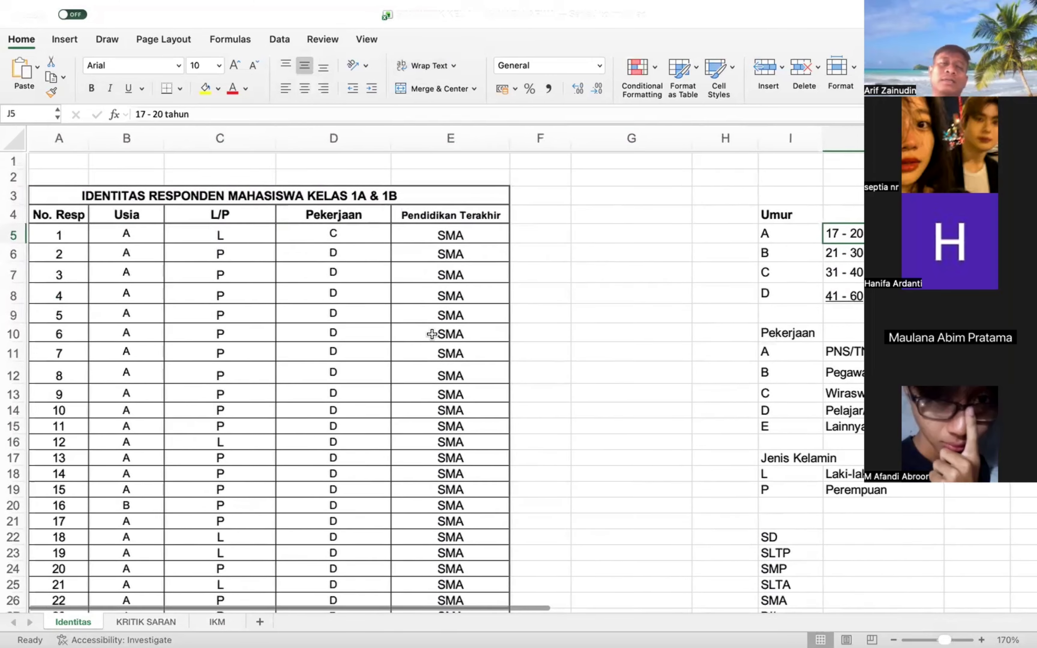
scroll(431, 335, right, 2)
click(204, 234)
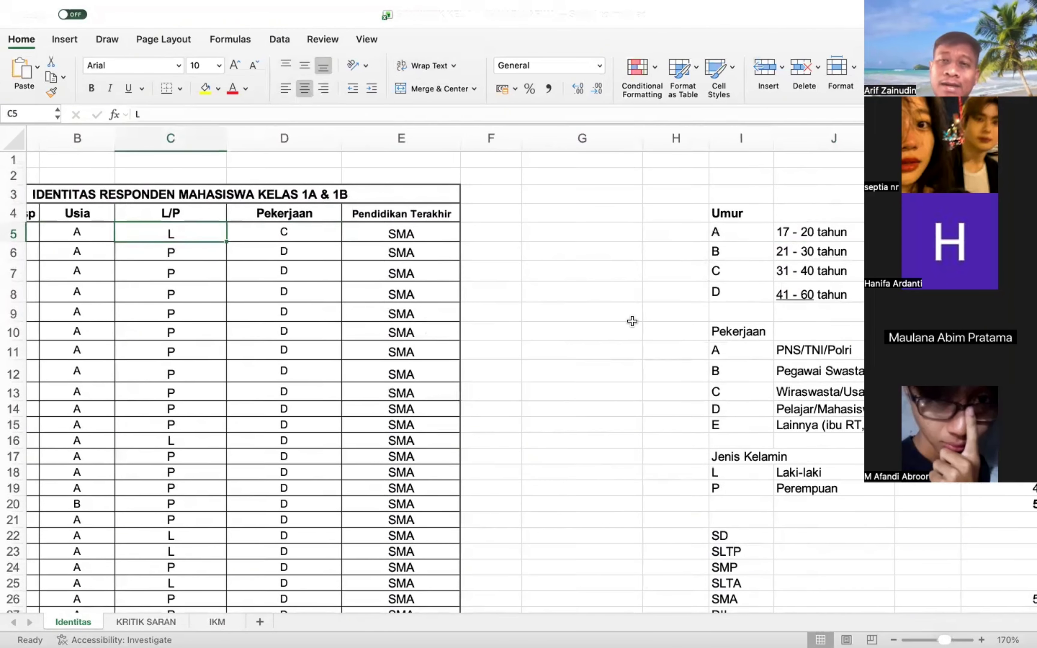
scroll(819, 420, right, 6)
scroll(818, 420, right, 4)
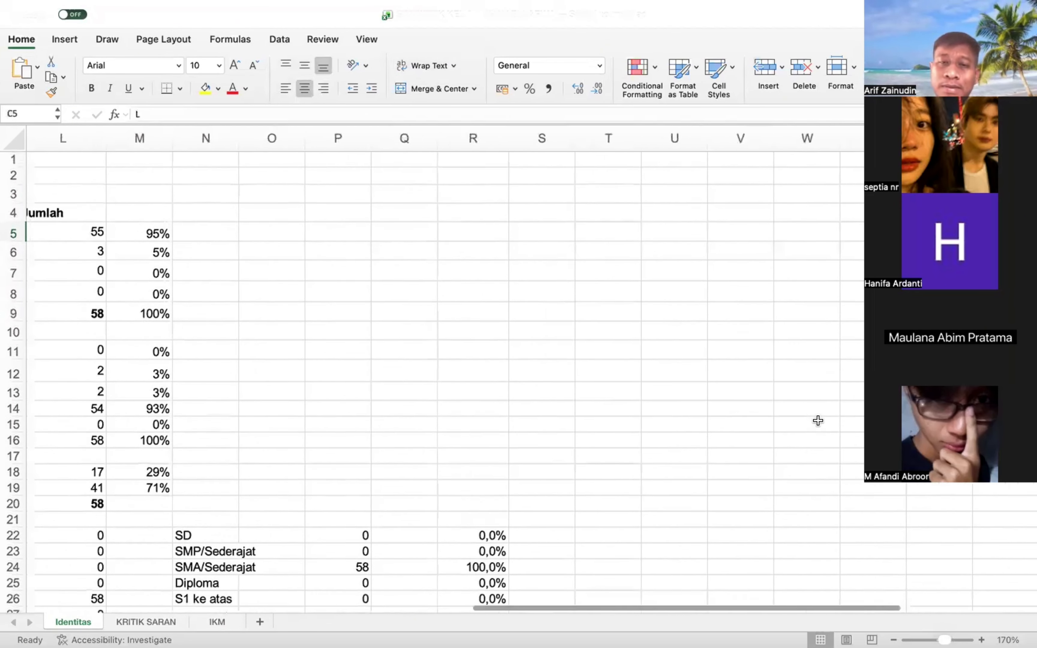
Examine the occupation, gender and education bar charts below the summary tables on the Identitas sheet.
scroll(818, 421, down, 2)
scroll(819, 420, down, 3)
scroll(818, 420, down, 3)
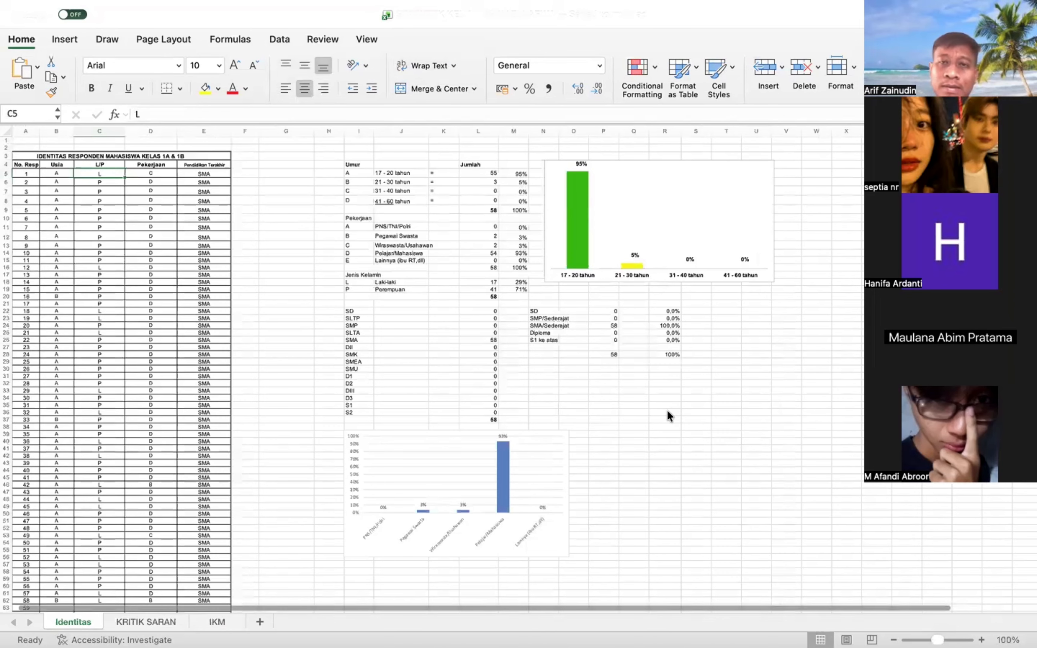
scroll(670, 420, down, 1)
scroll(529, 482, down, 2)
scroll(528, 479, down, 5)
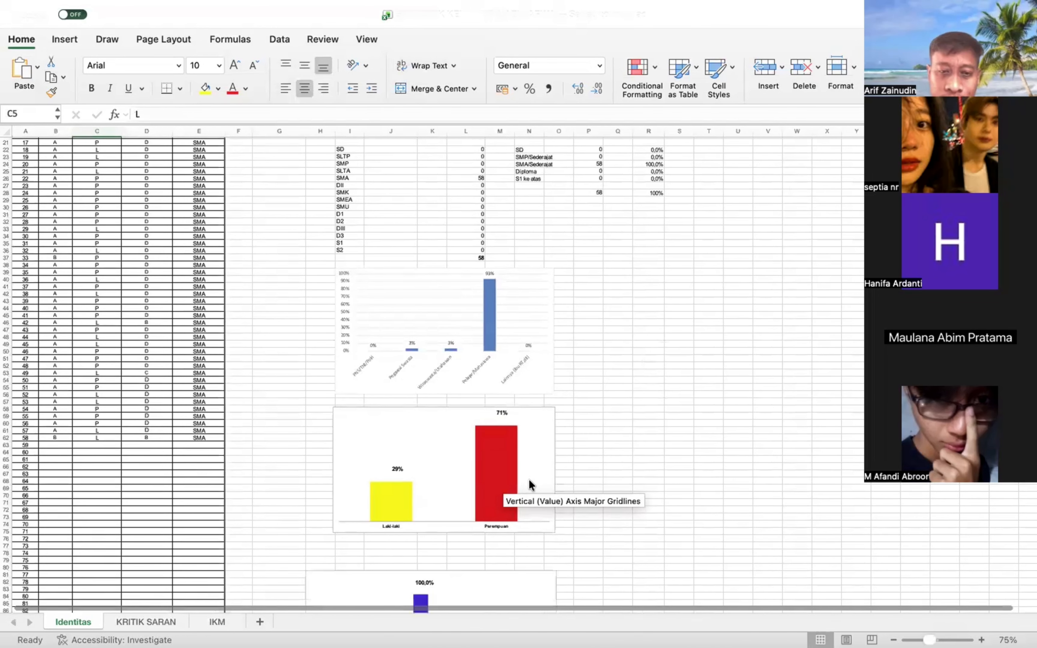
scroll(441, 477, up, 10)
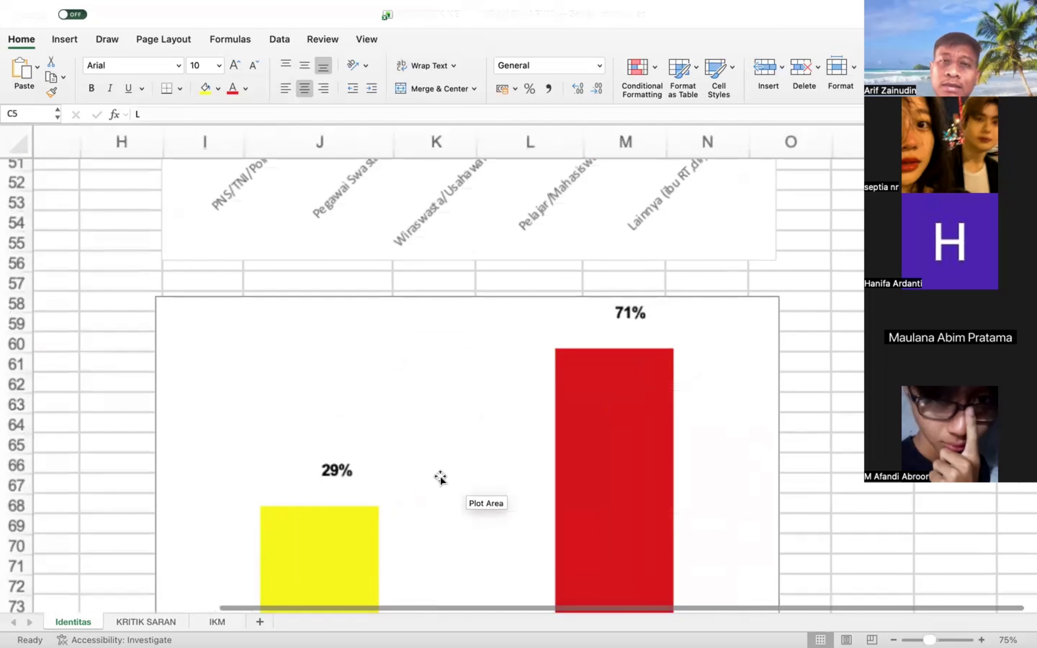
scroll(441, 480, down, 6)
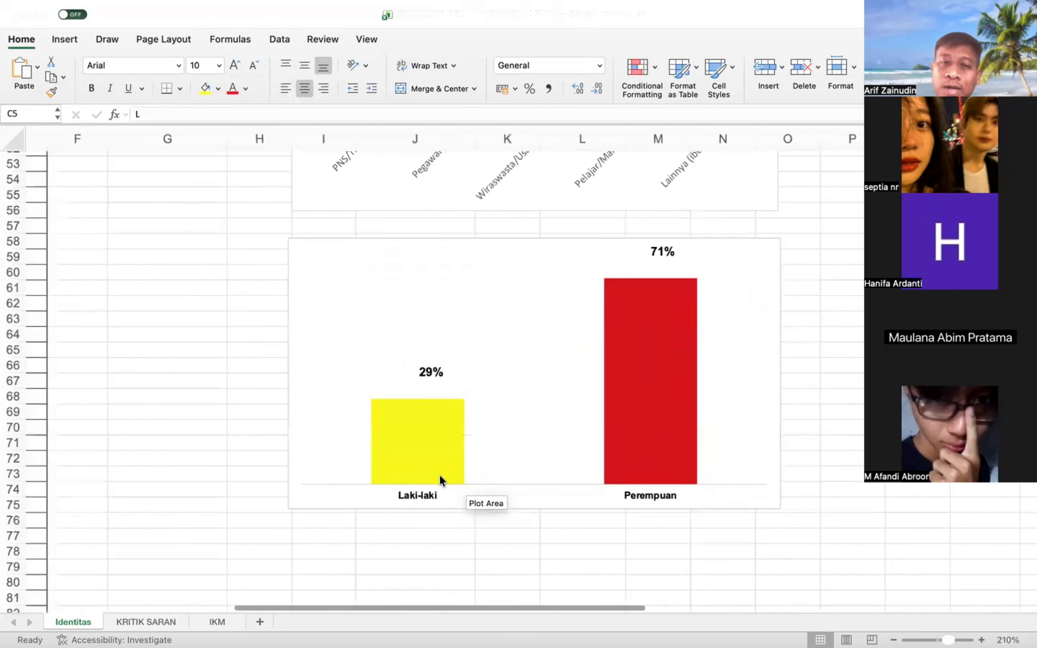
scroll(439, 475, down, 8)
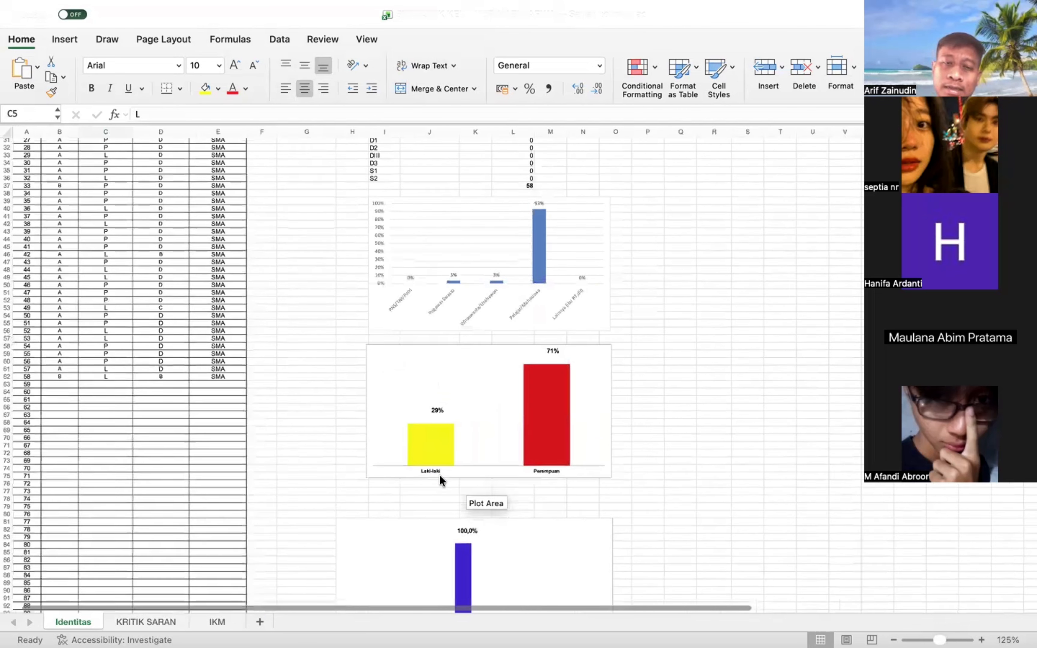
scroll(439, 475, down, 8)
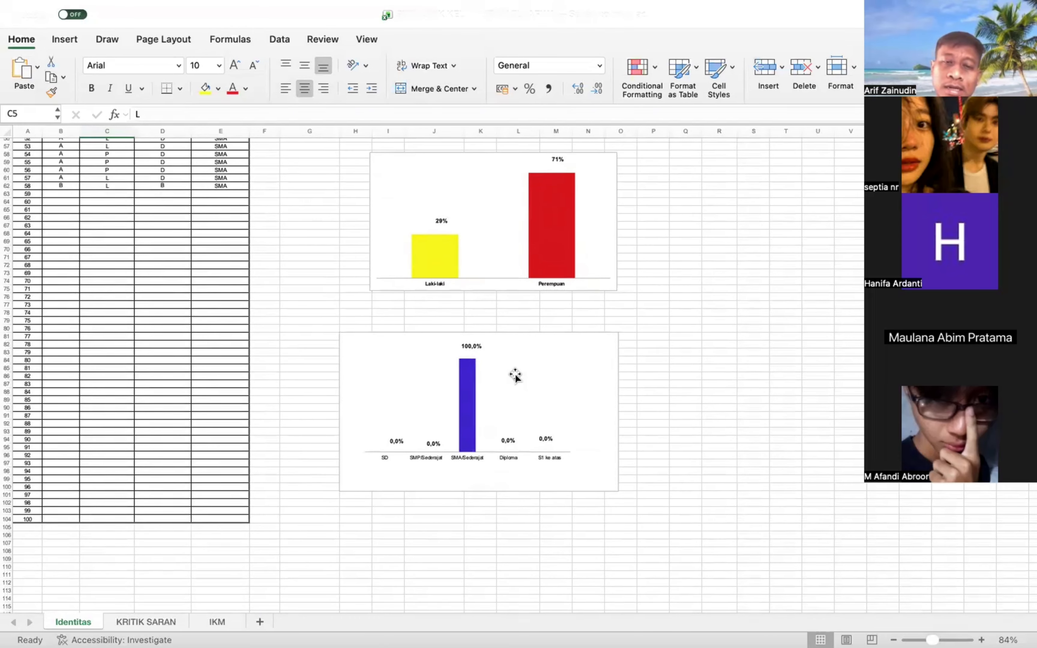
Review the gender chart again, return to the summary tables and select the age chart's bars to inspect their source ranges.
scroll(514, 374, up, 6)
scroll(514, 374, up, 5)
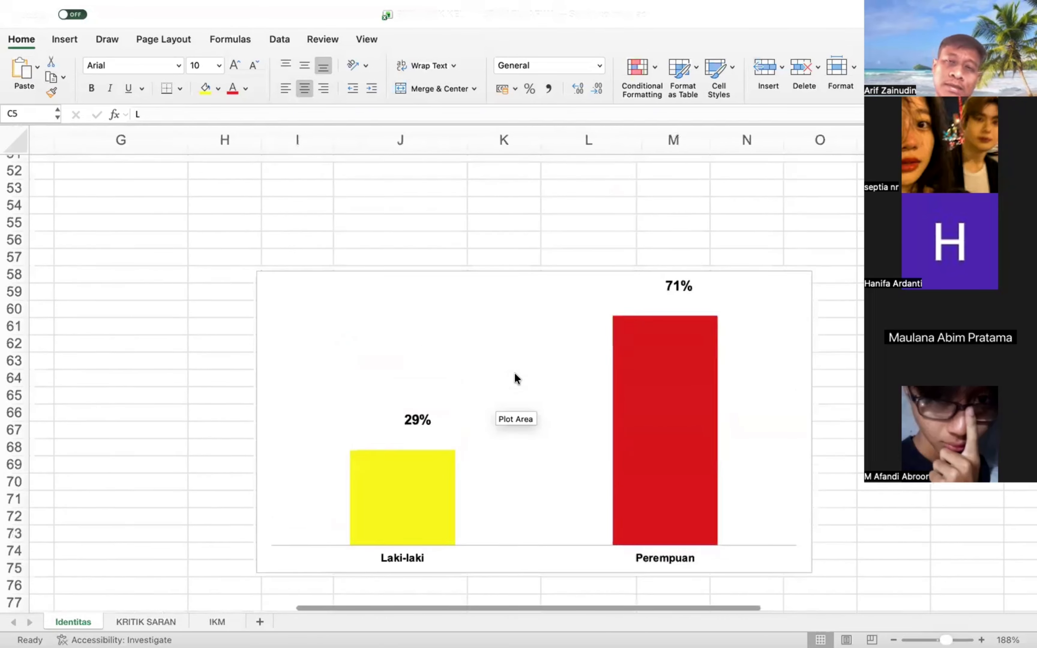
scroll(515, 374, up, 8)
scroll(514, 375, down, 5)
scroll(513, 375, up, 6)
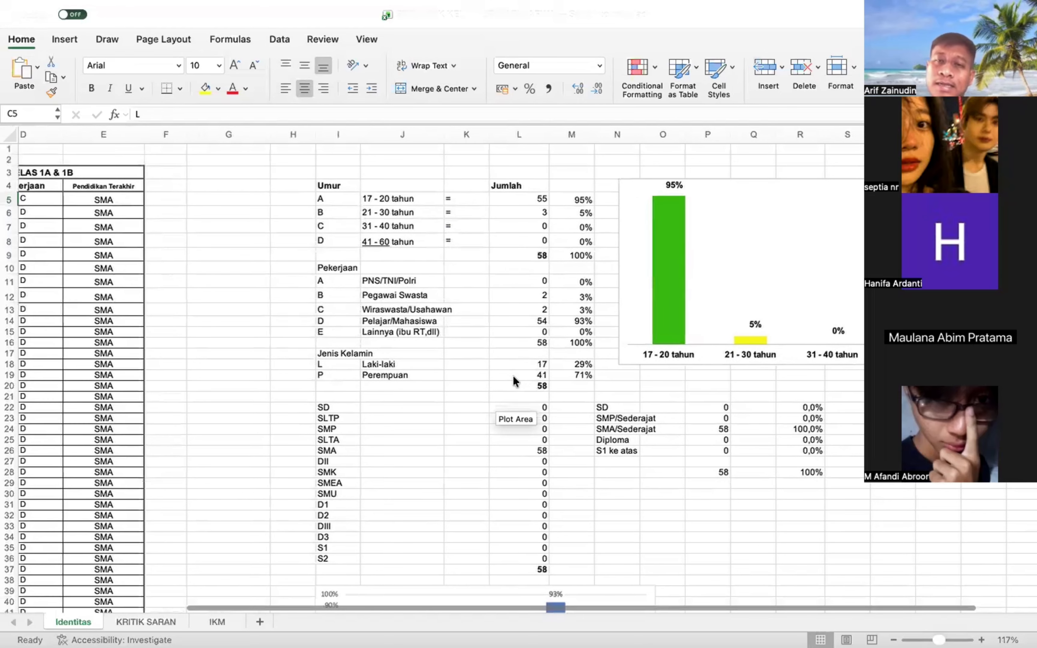
scroll(513, 375, right, 3)
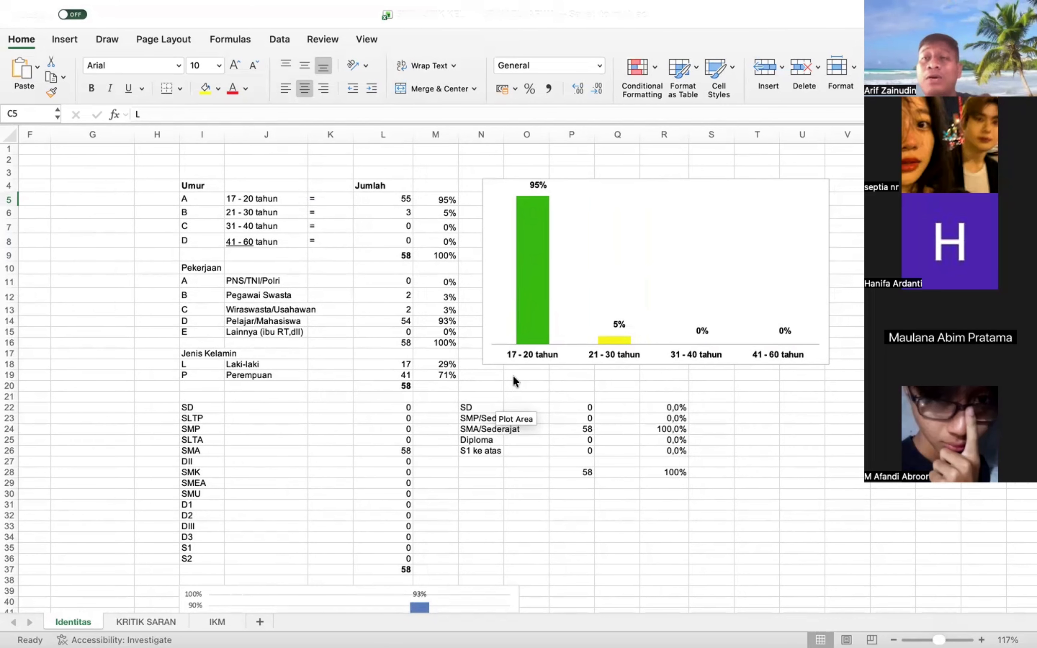
click(546, 326)
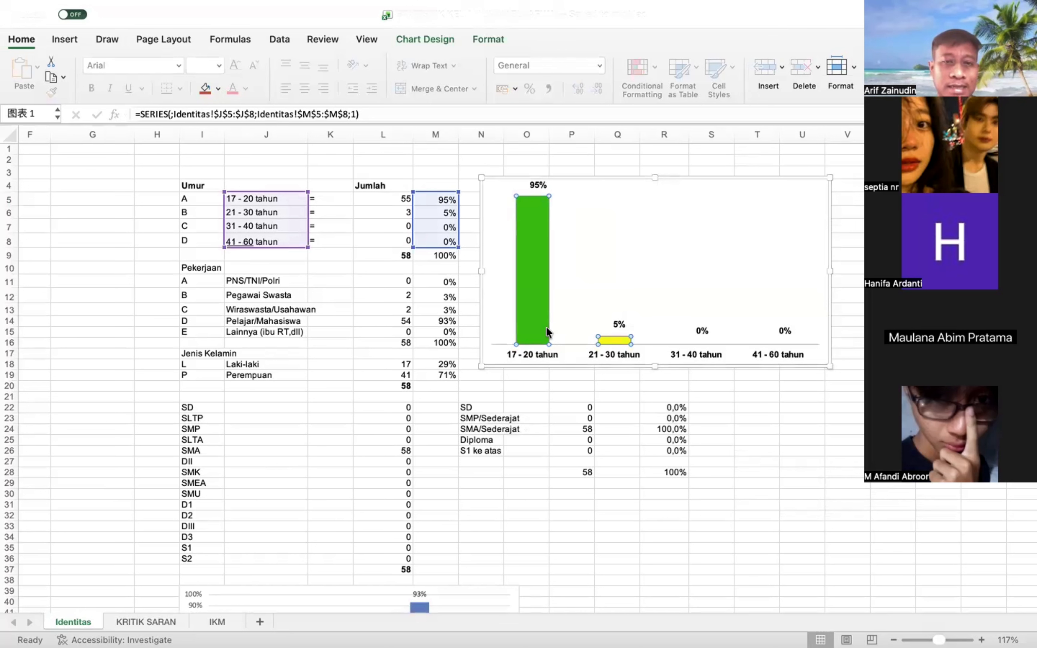
click(471, 537)
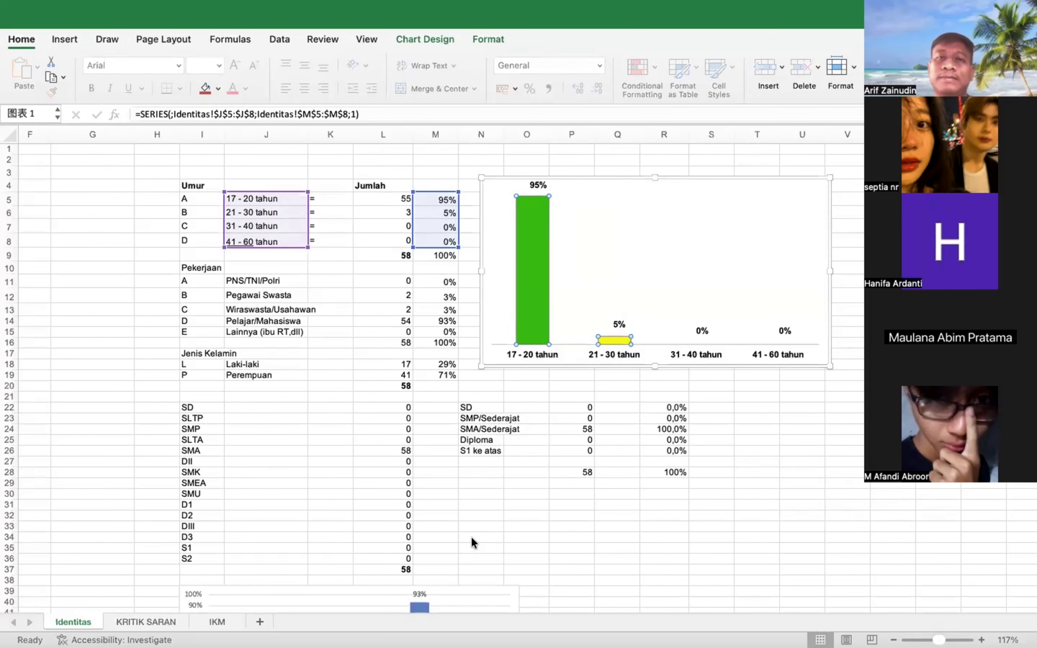
Switch back to the SPSS output and view the correlation matrix of the questionnaire items.
key(super+Tab)
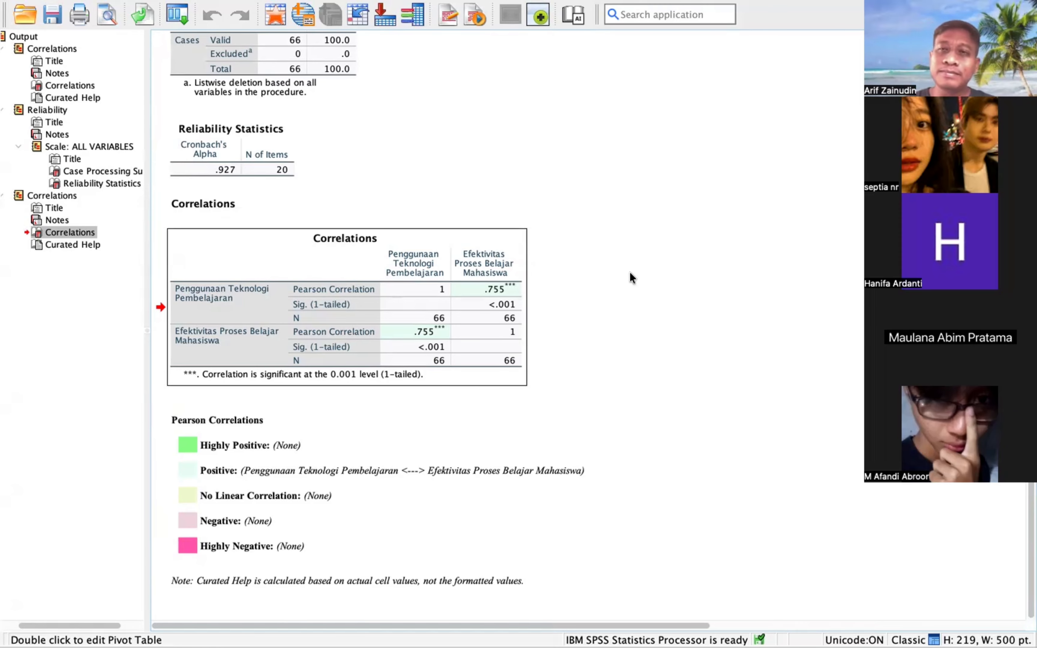
scroll(630, 272, up, 15)
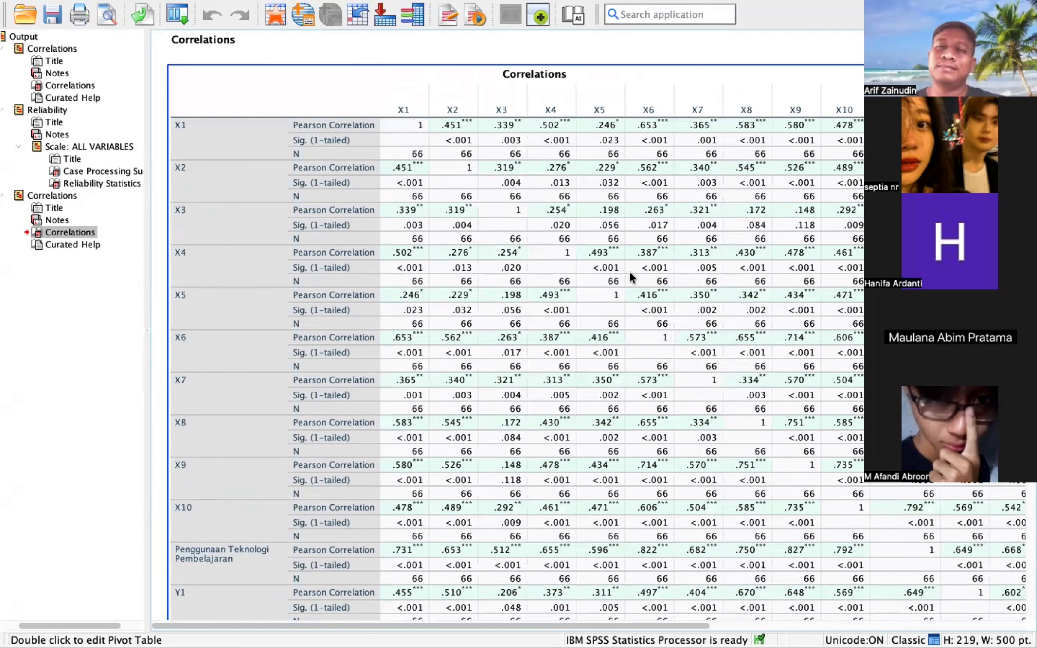